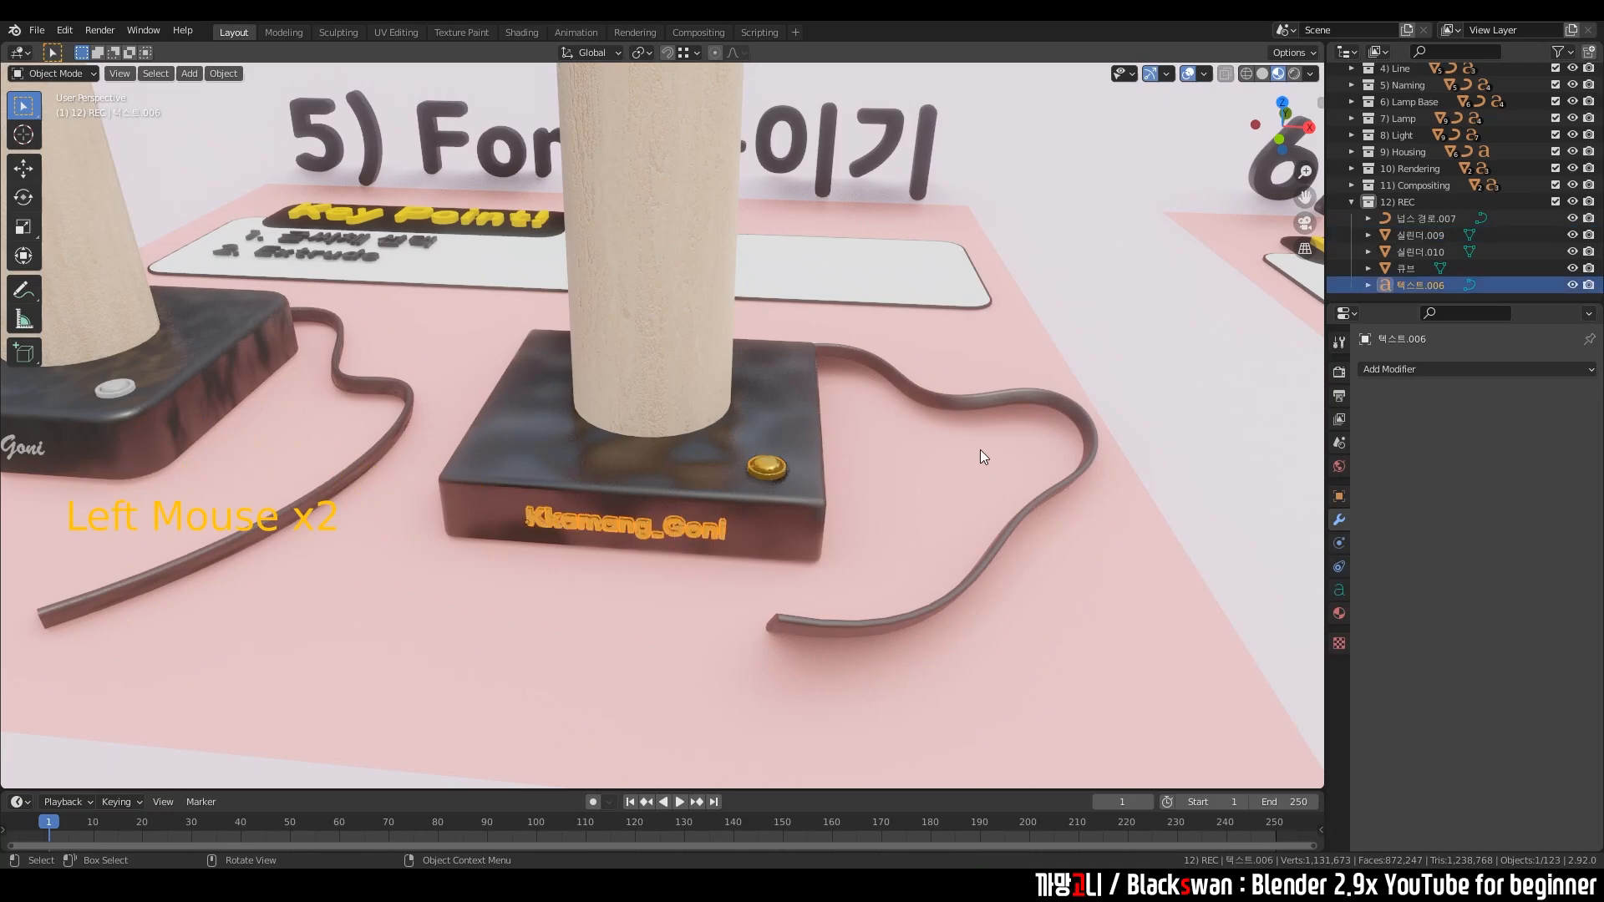
- Examine the attached cable and the finished bulb-base example on the wooden lamp post in section 6
click(950, 409)
middle_drag(950, 409, 829, 338)
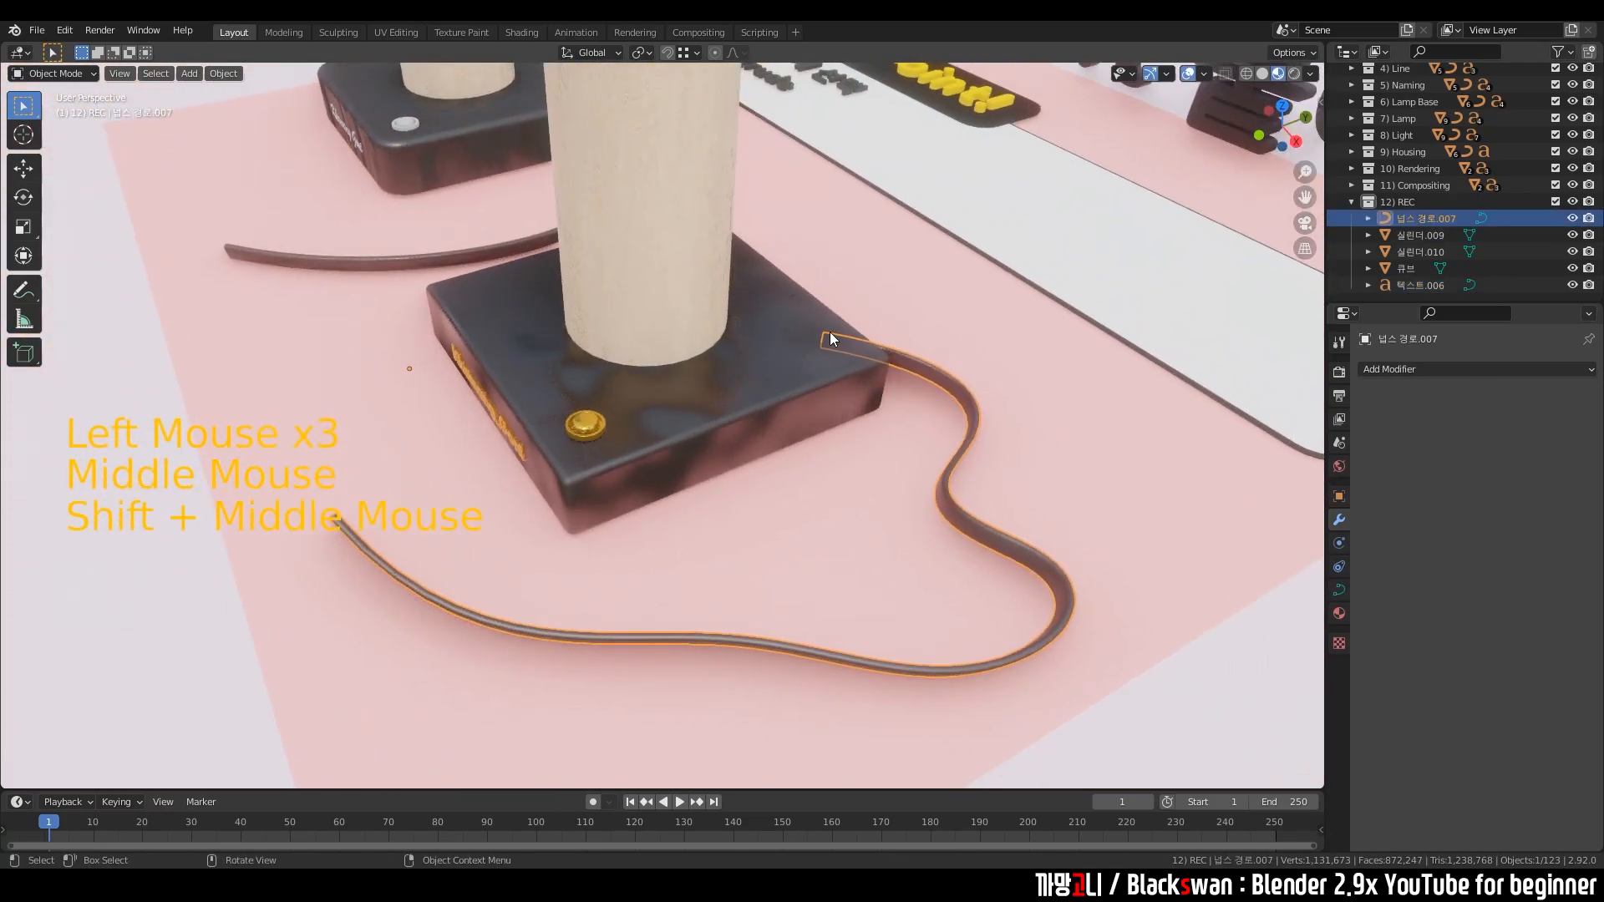
scroll(468, 555, down, 3)
middle_drag(584, 542, 668, 468)
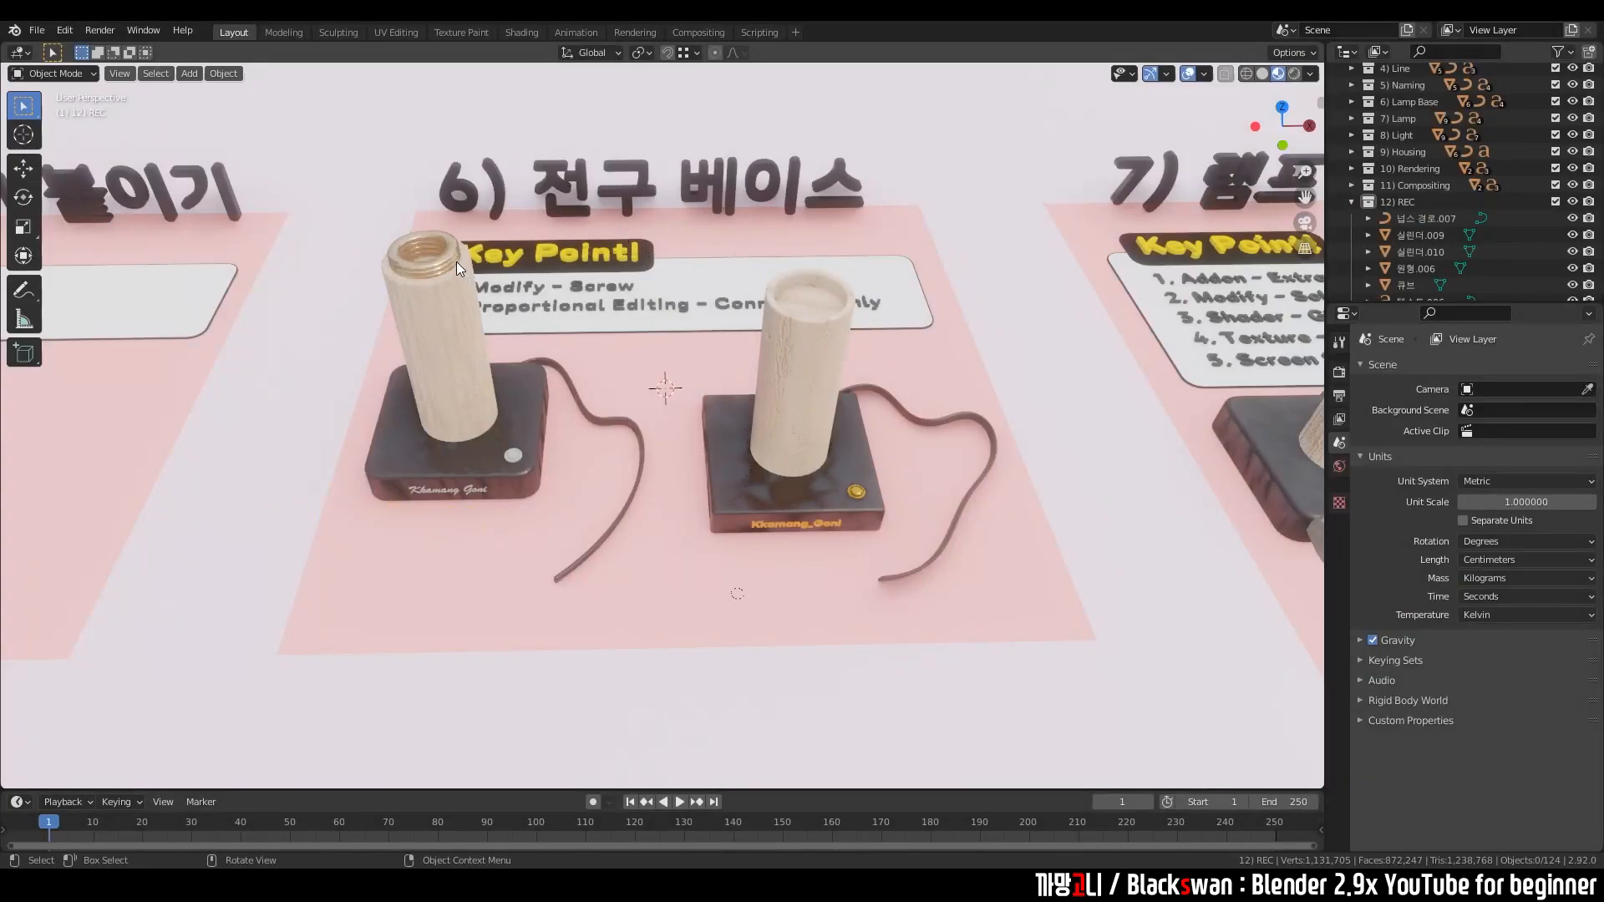
click(433, 249)
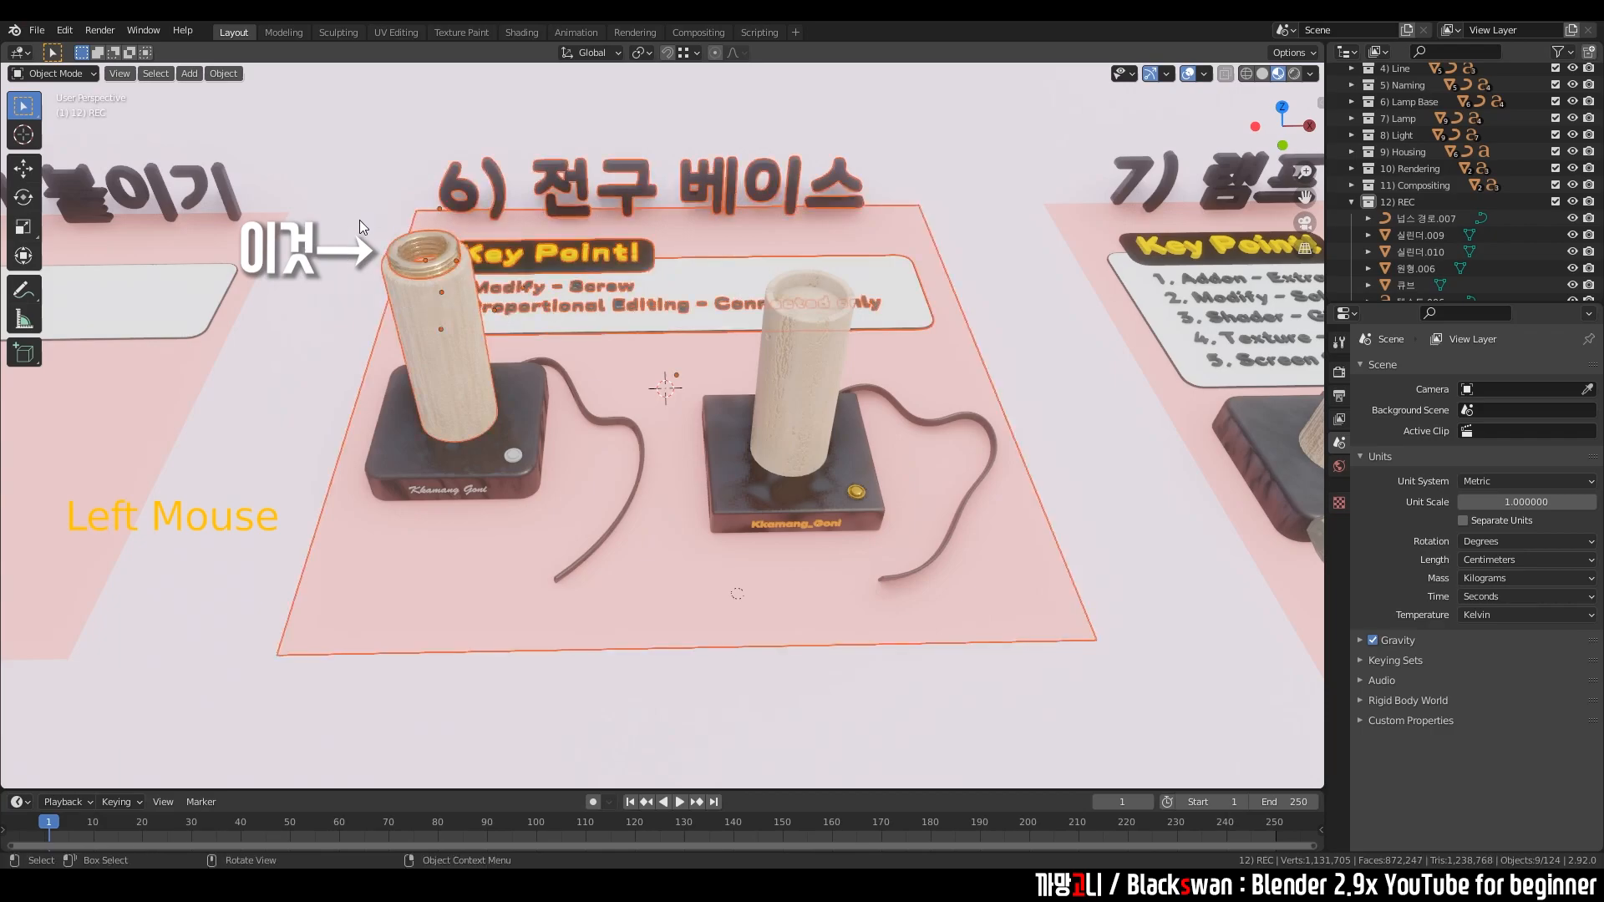
click(720, 238)
drag(607, 139, 1089, 696)
click(363, 284)
shift+middle_drag(363, 284, 770, 327)
scroll(704, 334, up, 5)
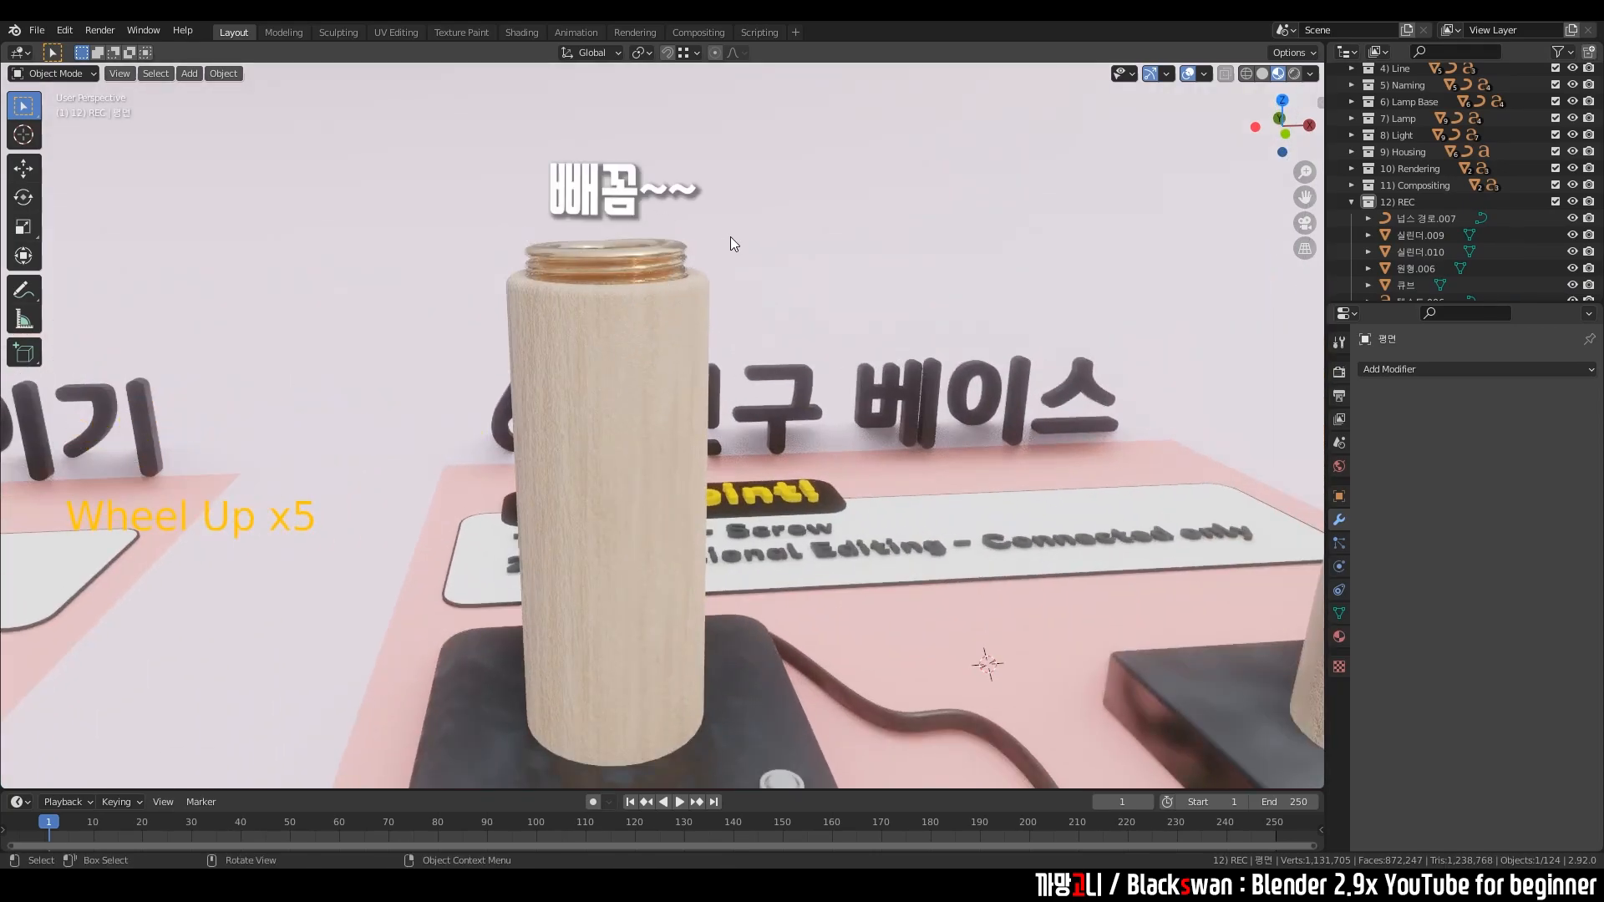
- Isolate the threaded ring on the wooden post in local view and examine its mesh in Edit Mode
click(673, 277)
click(673, 276)
key(KP_Divide)
scroll(766, 291, down, 2)
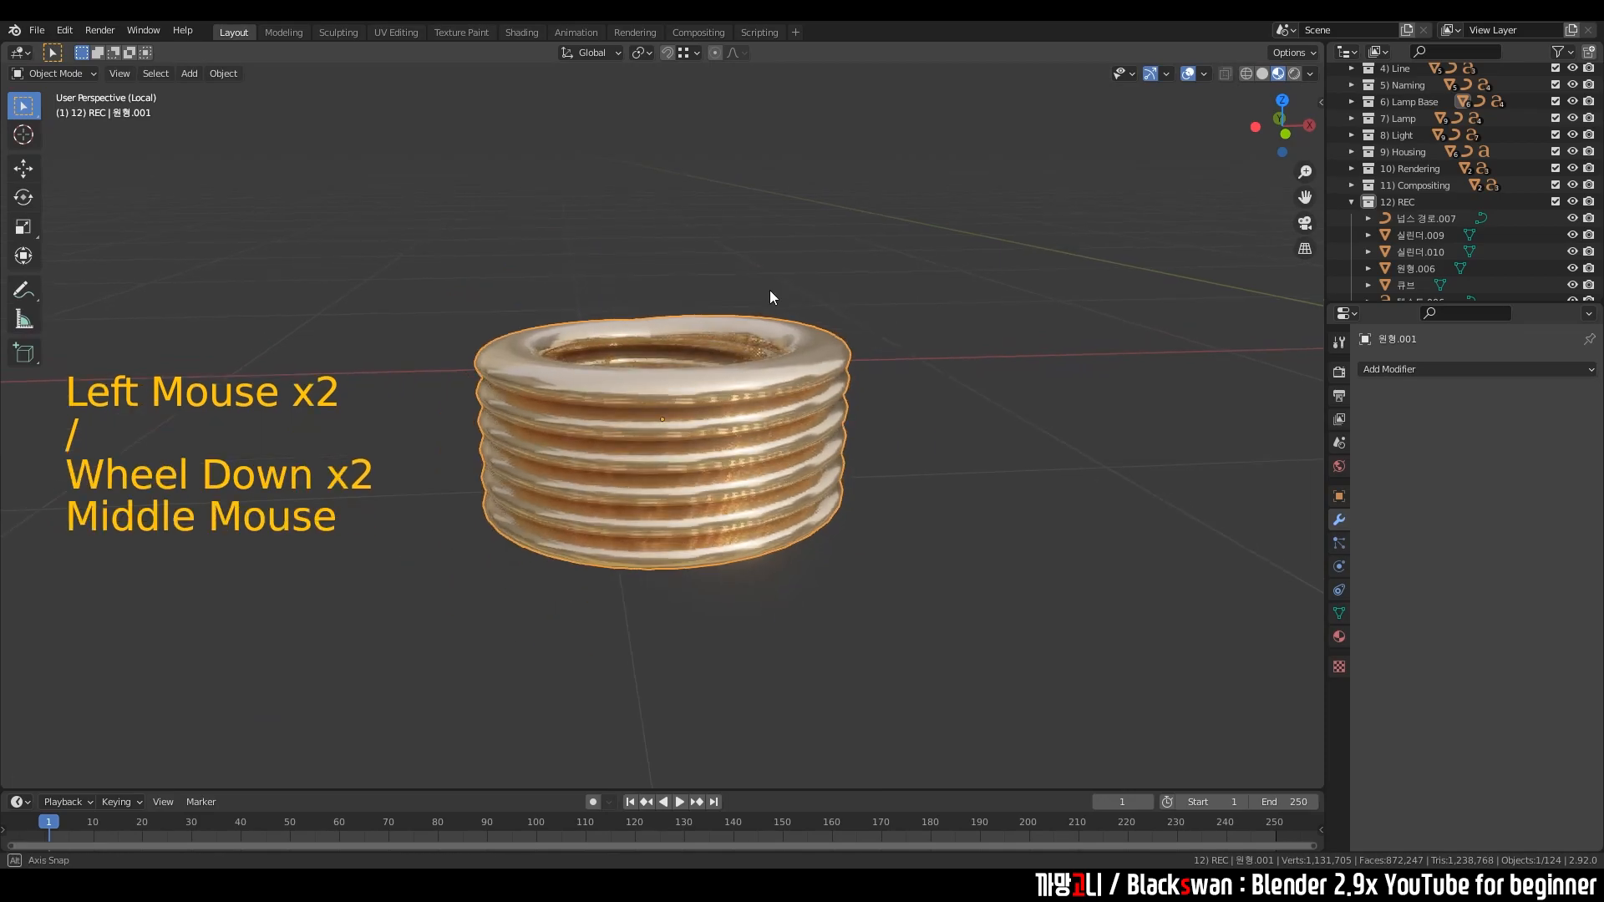
middle_drag(766, 291, 743, 553)
key(Tab)
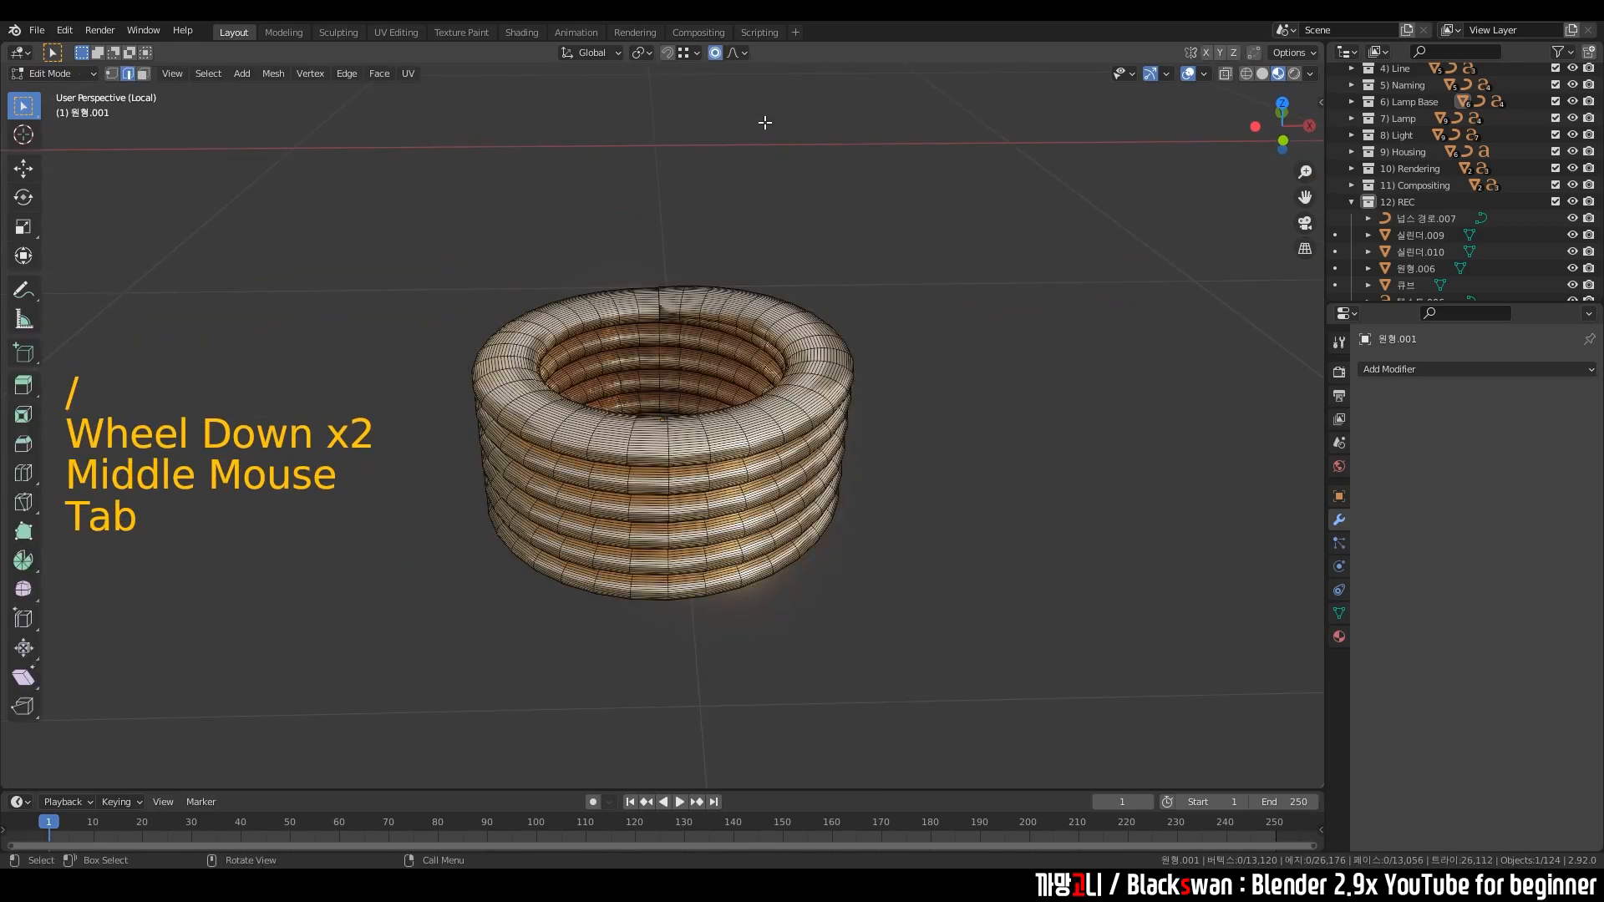
- Examine the underside of the coil mesh and select the edge loop around its open end
middle_drag(290, 668, 290, 630)
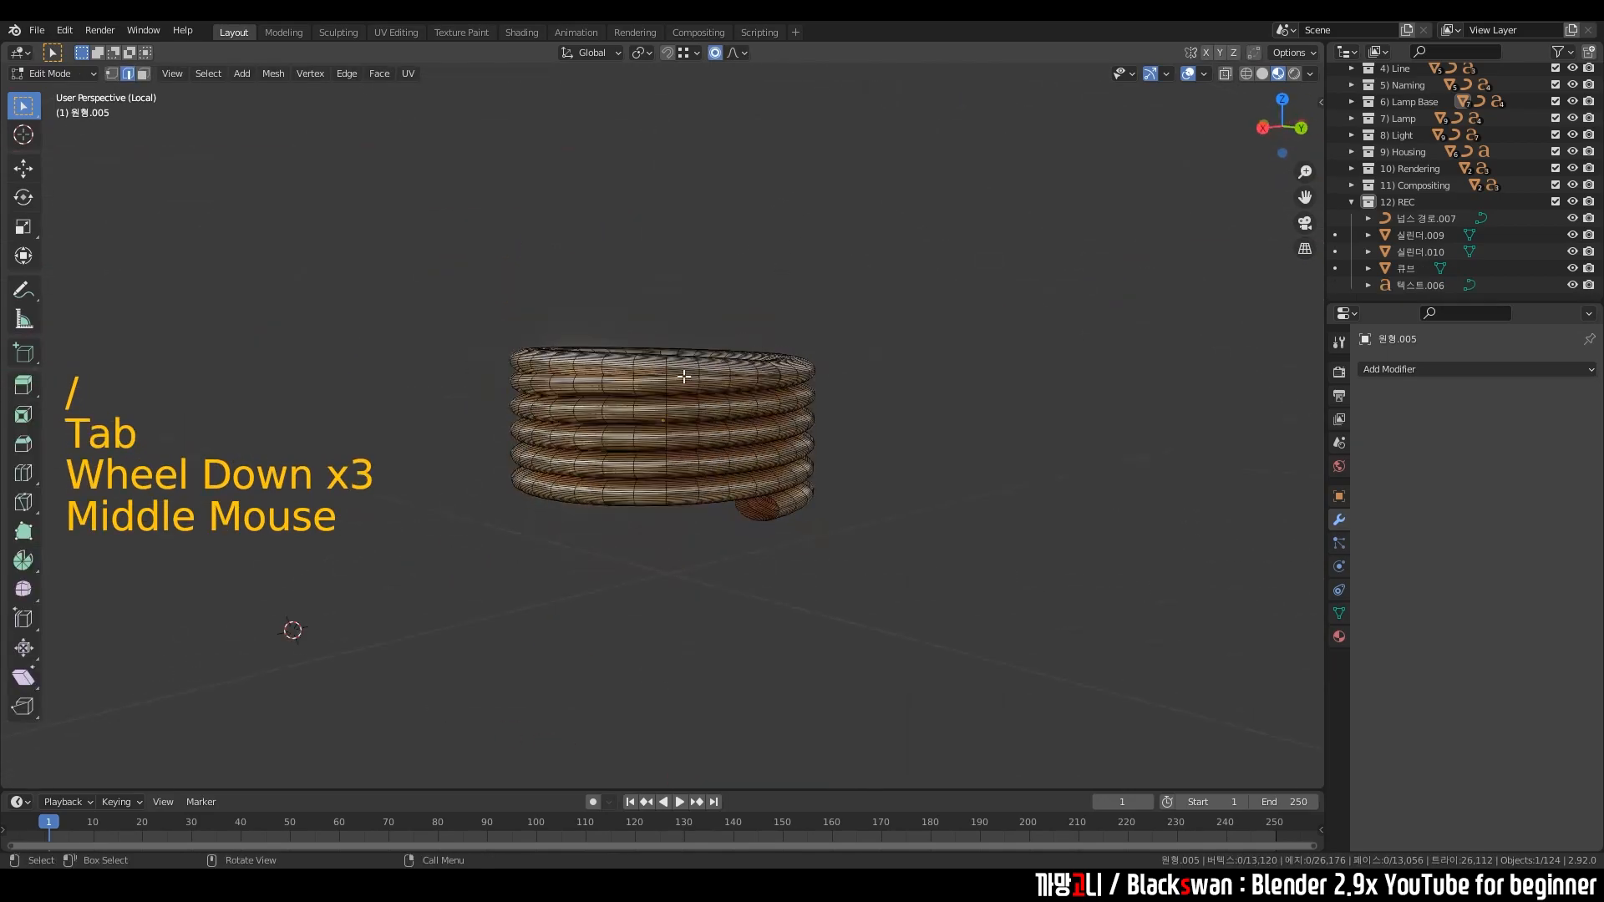
scroll(290, 630, up, 2)
shift+middle_drag(872, 585, 836, 434)
middle_drag(836, 434, 840, 380)
scroll(866, 393, up, 4)
click(1092, 330)
key(2)
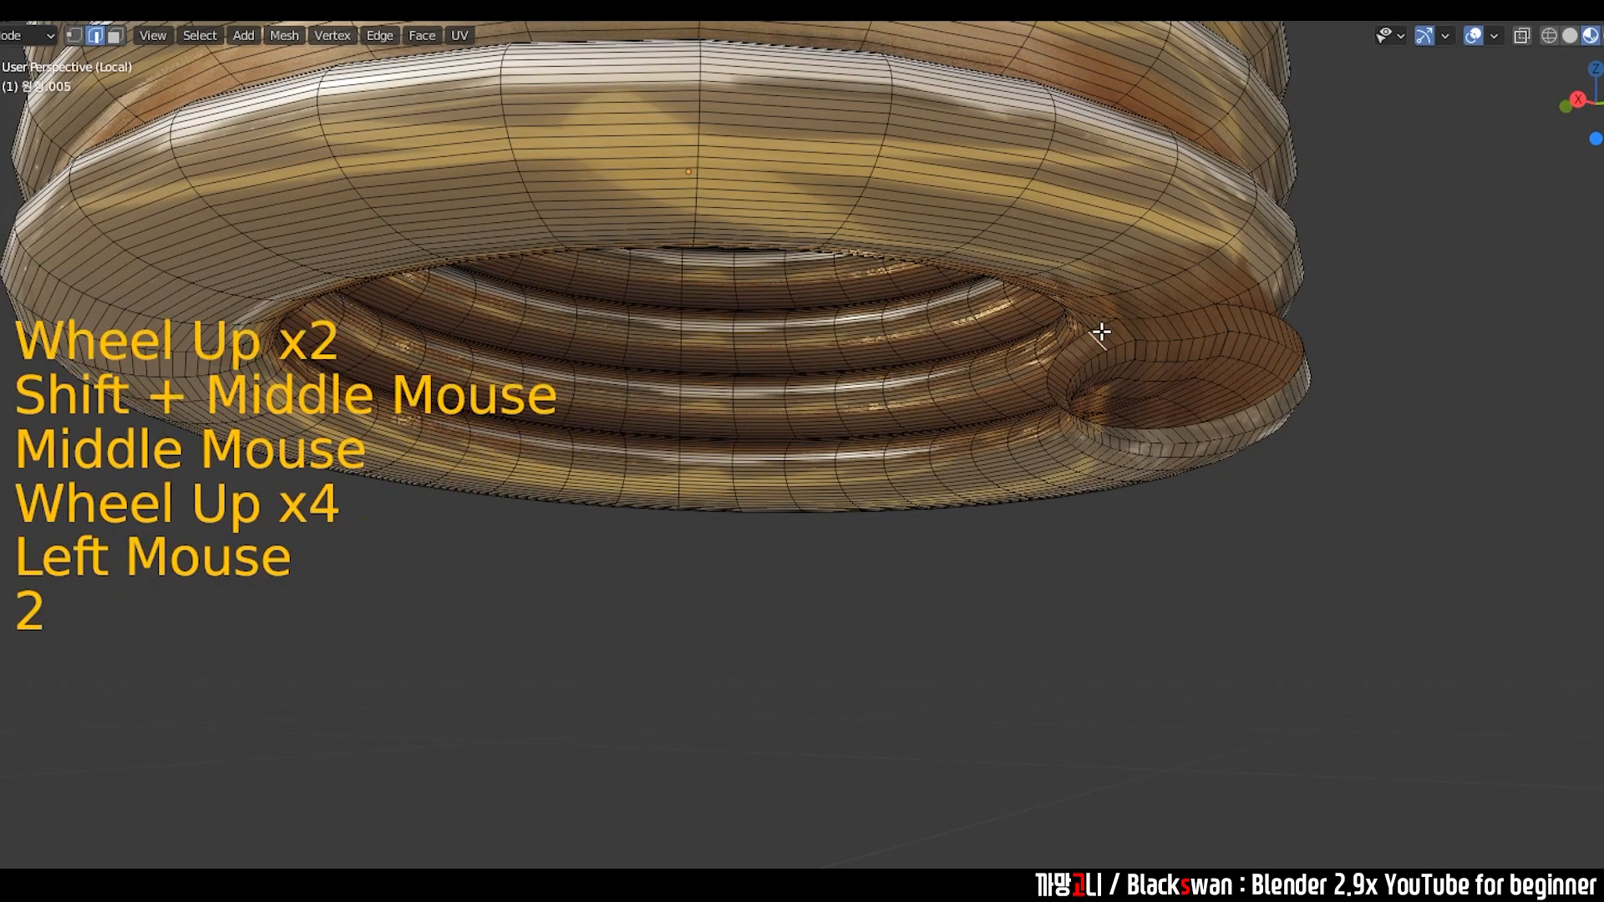
alt+click(1091, 335)
alt+click(1269, 313)
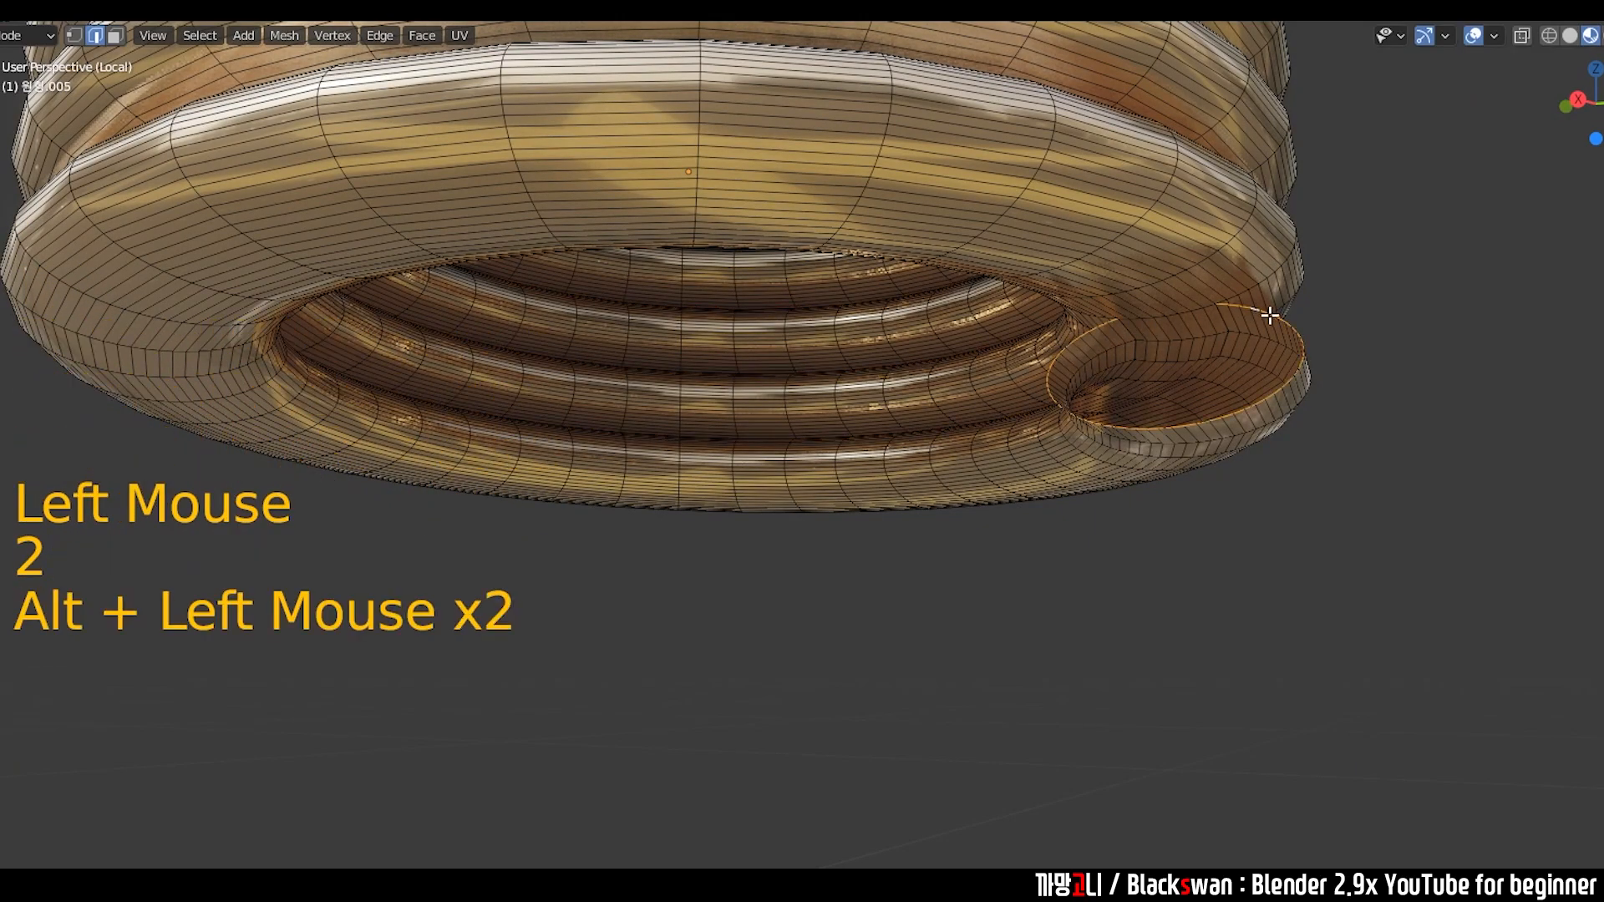
- Trace the coil's spiral path with annotation strokes, then return to the full scene with the reference ring
scroll(995, 279, down, 4)
middle_drag(995, 279, 735, 425)
click(2, 318)
mouse_move(740, 663)
mouse_down()
mouse_move(927, 522)
mouse_move(648, 232)
mouse_move(540, 572)
mouse_up()
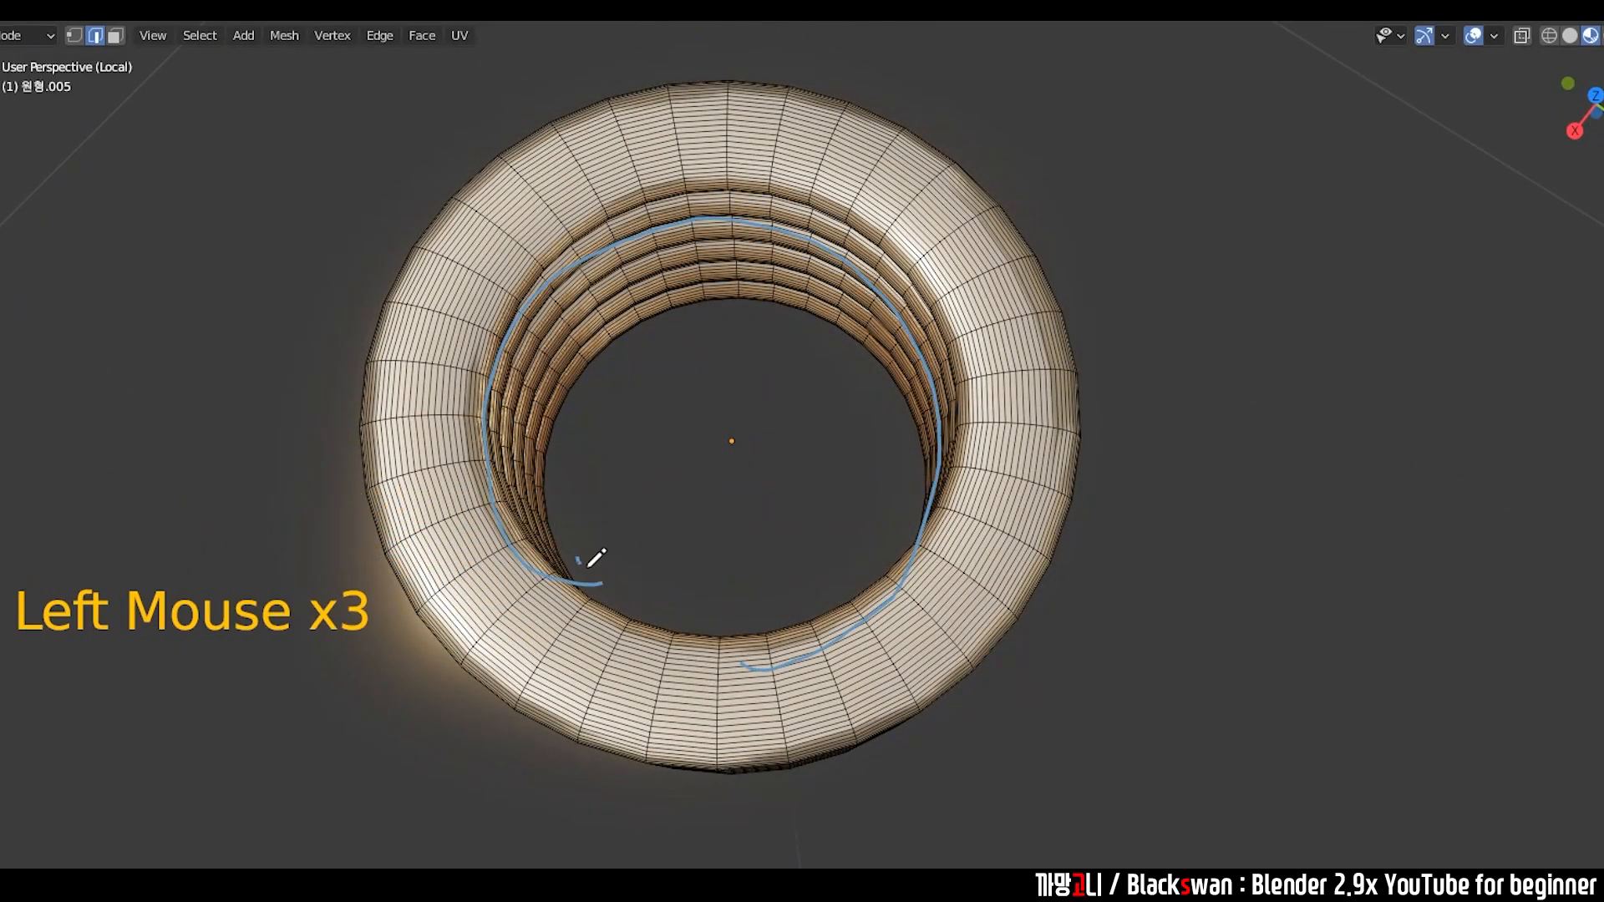
middle_drag(727, 618, 724, 675)
mouse_move(715, 693)
mouse_down()
mouse_move(759, 311)
mouse_move(755, 125)
mouse_up()
click(777, 275)
middle_drag(778, 279, 816, 344)
middle_drag(618, 389, 611, 361)
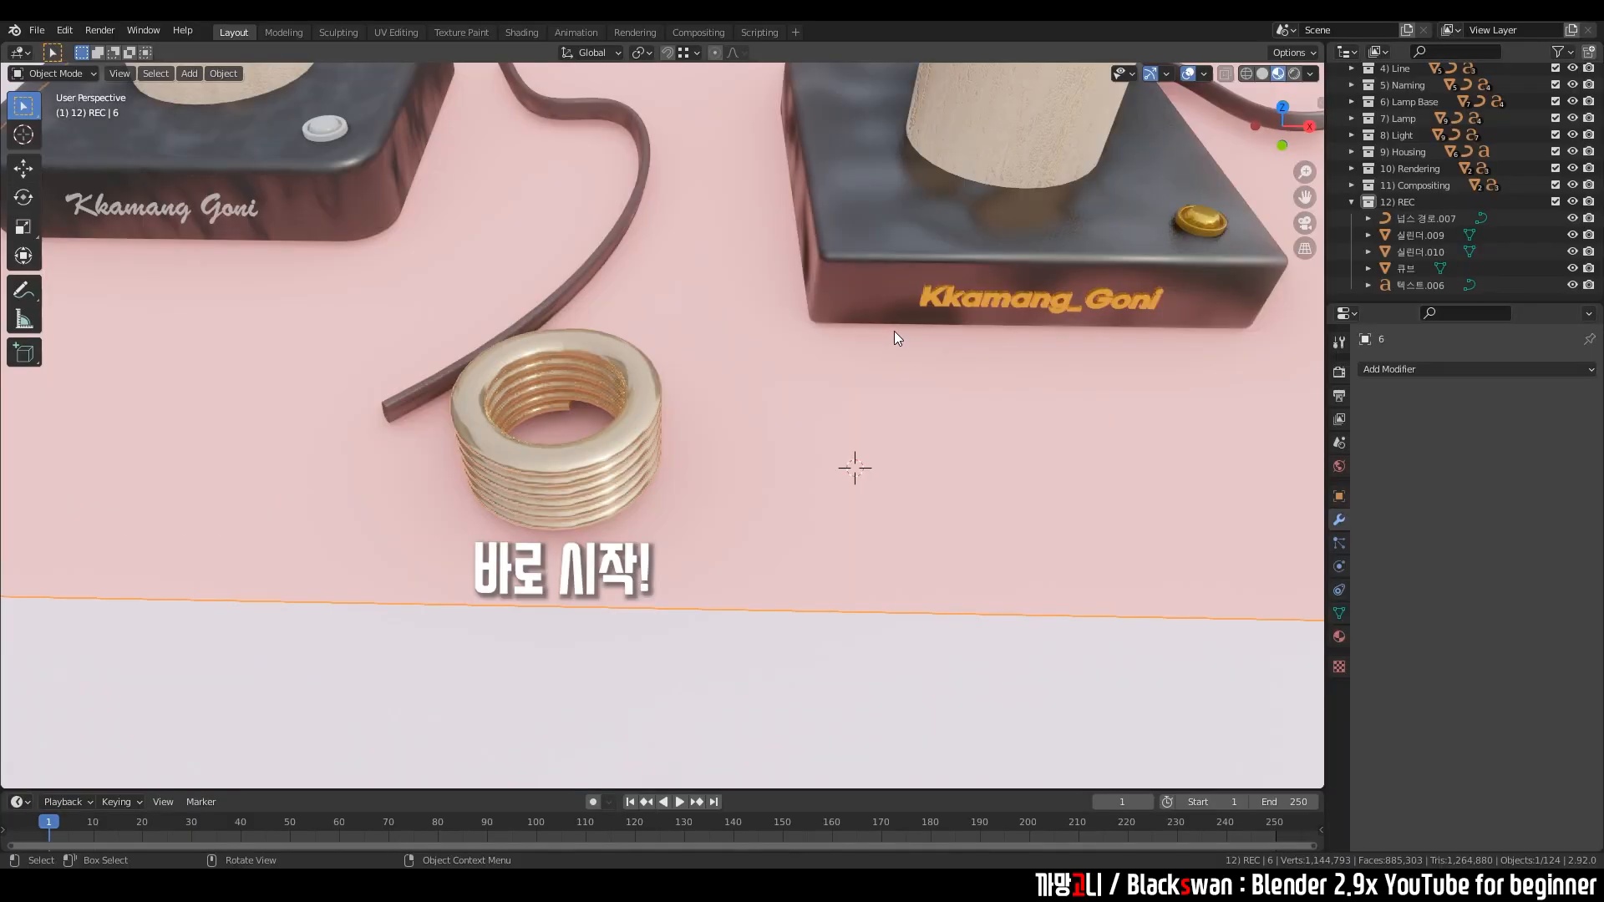
- Add a mesh circle at the 3D cursor and scale it down to about 2.87 cm across
key(shift+a)
mouse_move(869, 333)
click(984, 364)
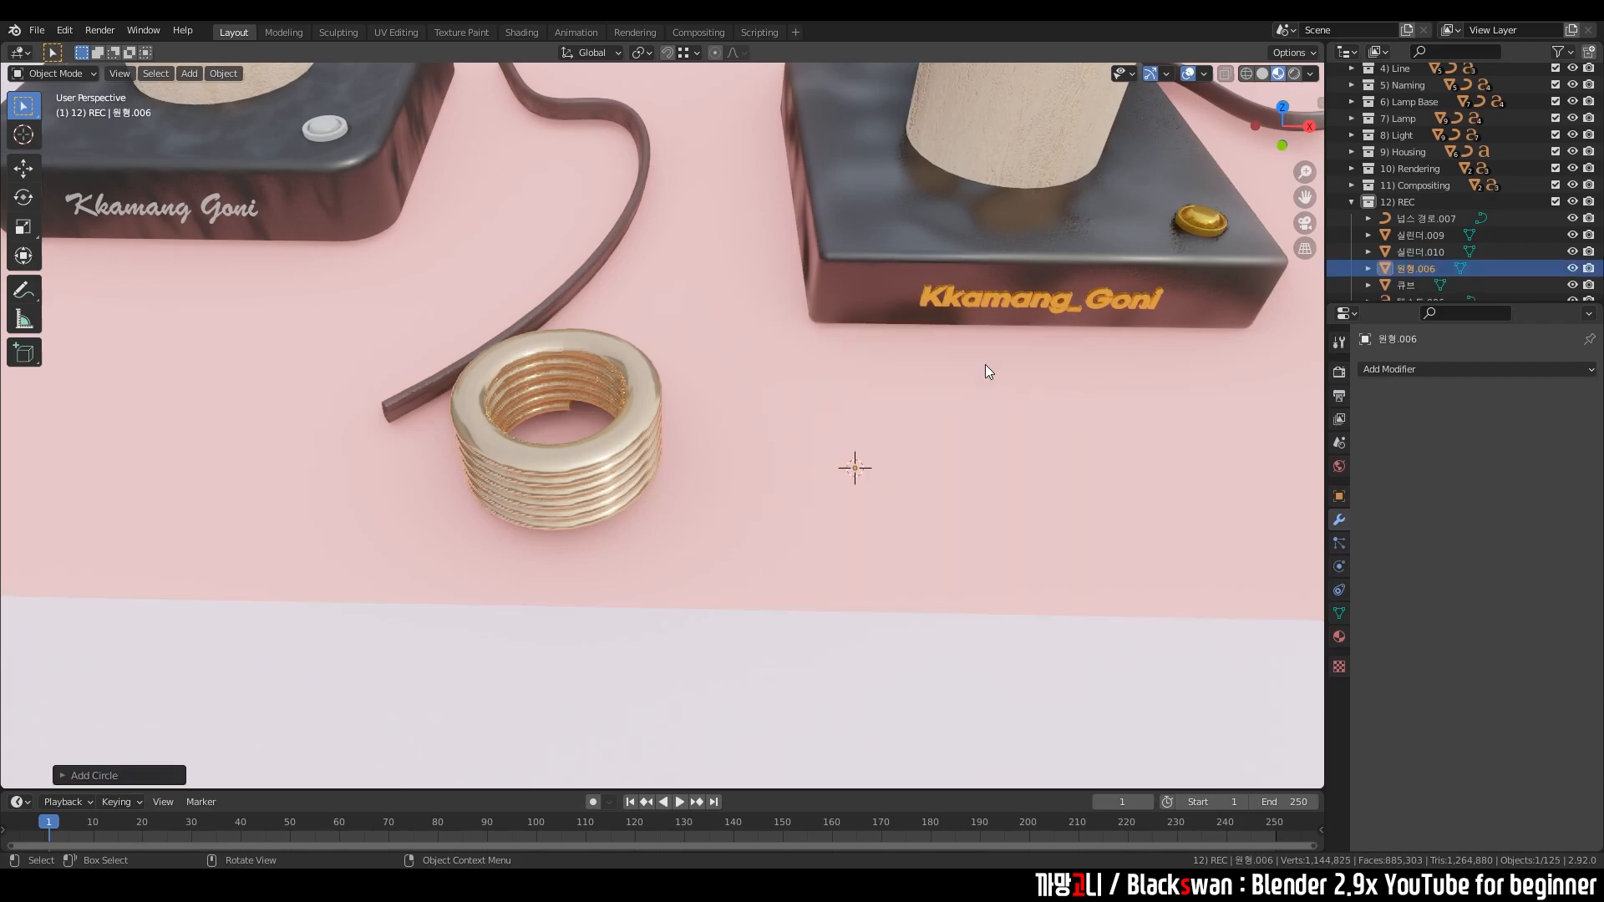
scroll(889, 360, down, 6)
scroll(889, 360, down, 6)
middle_drag(933, 391, 935, 433)
key(s)
click(774, 438)
scroll(774, 437, up, 8)
key(s)
click(844, 432)
scroll(843, 432, up, 4)
key(s)
click(927, 458)
- Move the small circle slightly above the 3D cursor, in front of the lamp base
shift+middle_drag(927, 459, 357, 472)
key(g)
click(648, 380)
scroll(723, 423, up, 3)
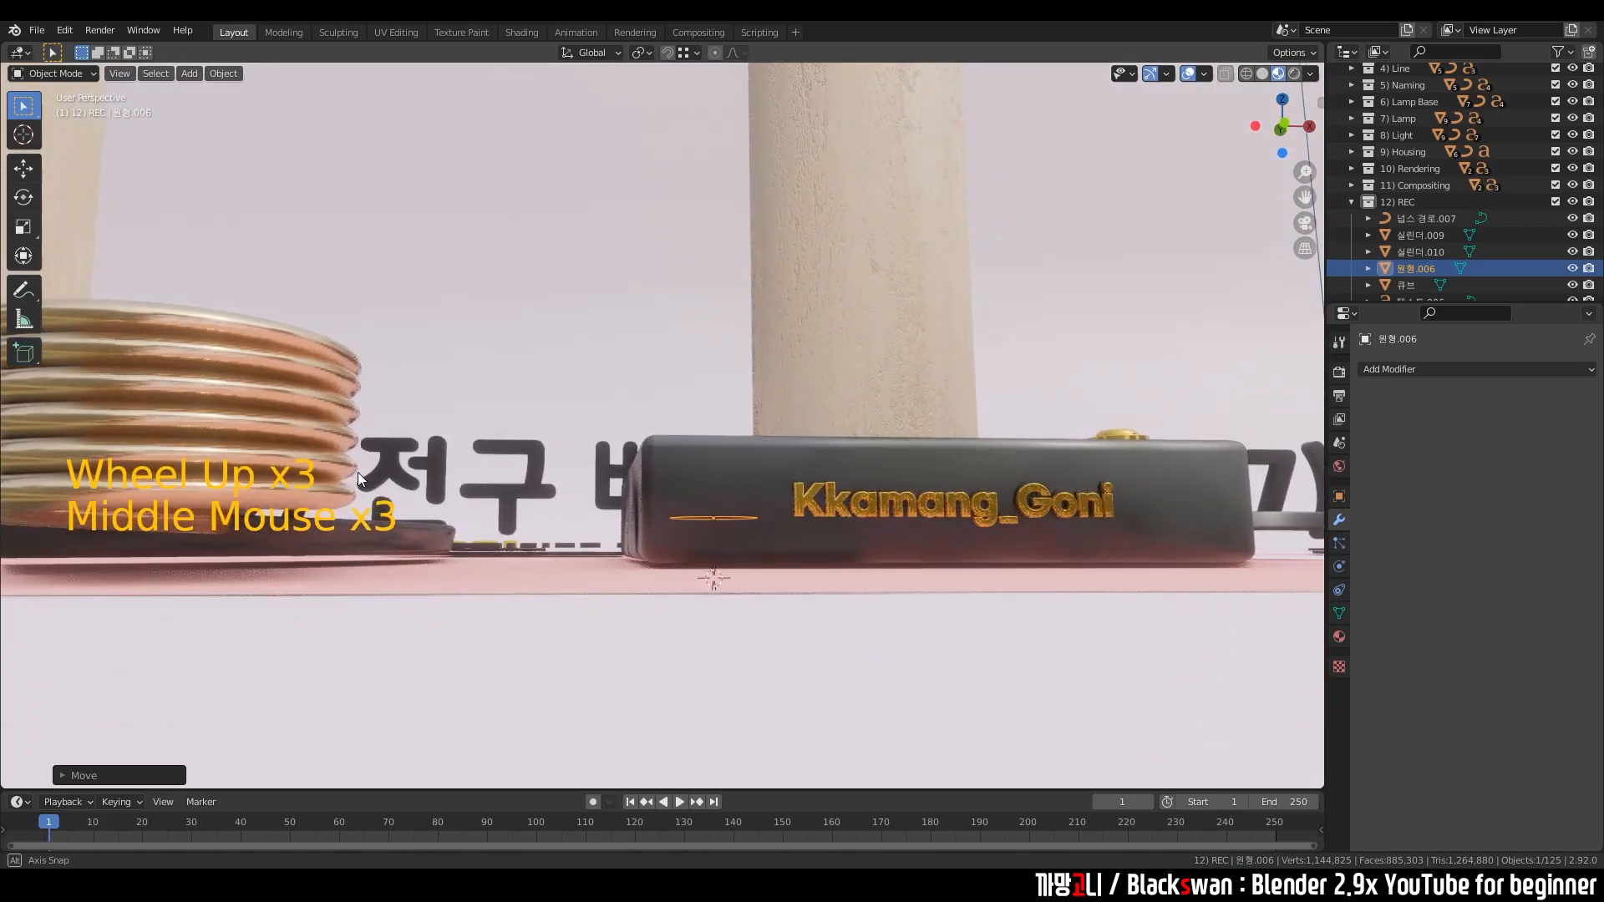
scroll(279, 511, up, 1)
middle_drag(763, 468, 744, 518)
scroll(724, 483, down, 2)
middle_drag(742, 451, 750, 440)
- Rotate the circle 90° about the global X axis so it stands upright
key(r)
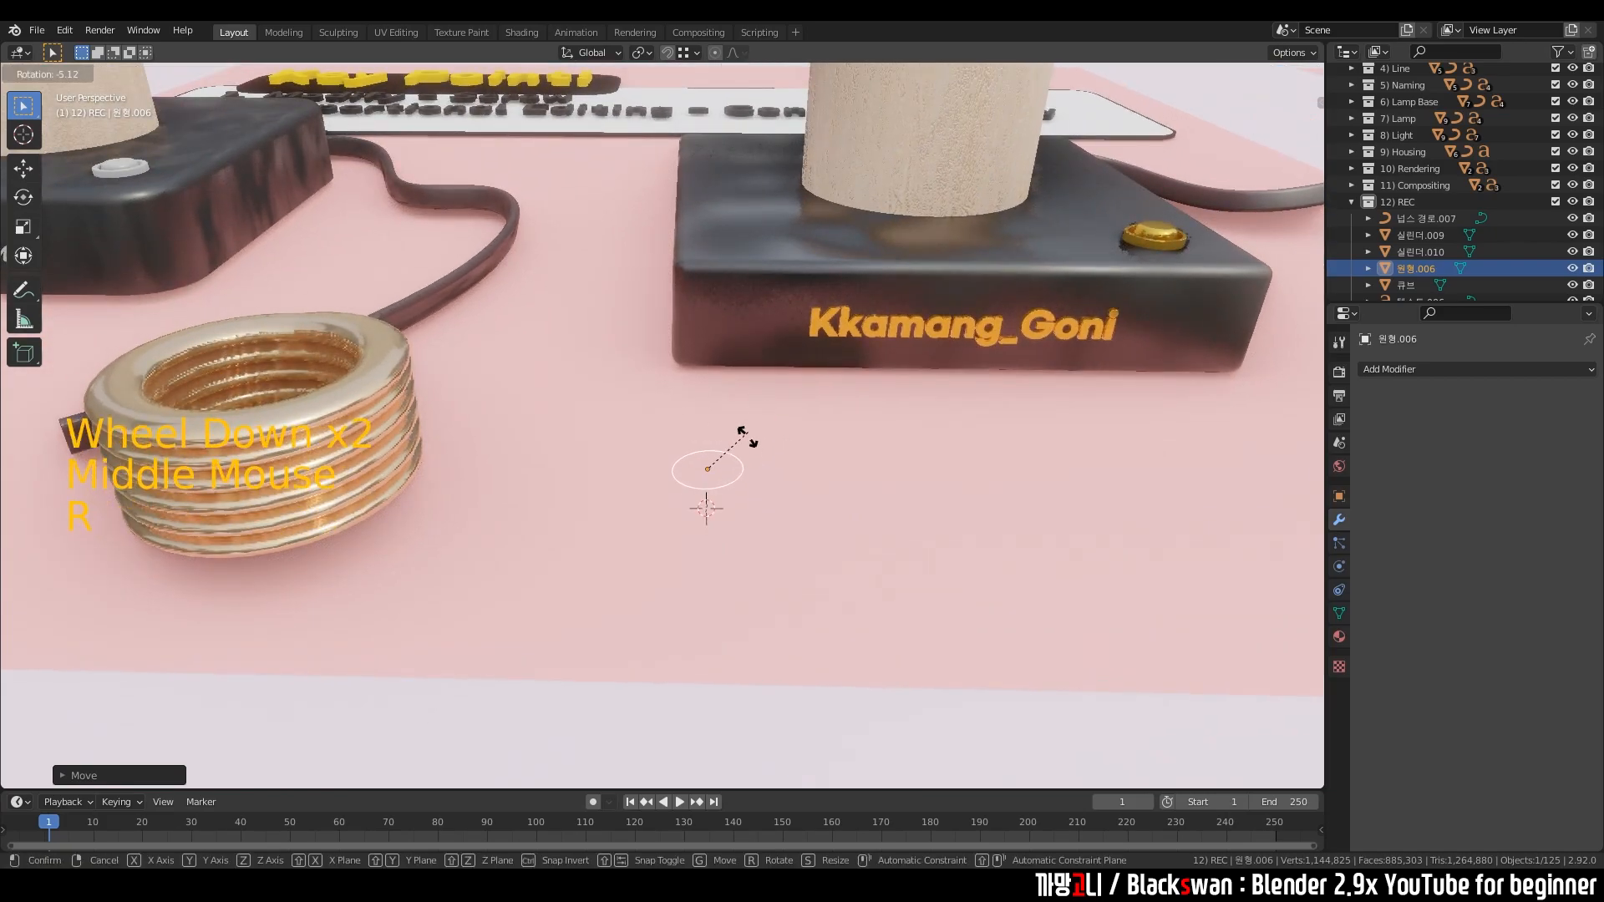
key(x)
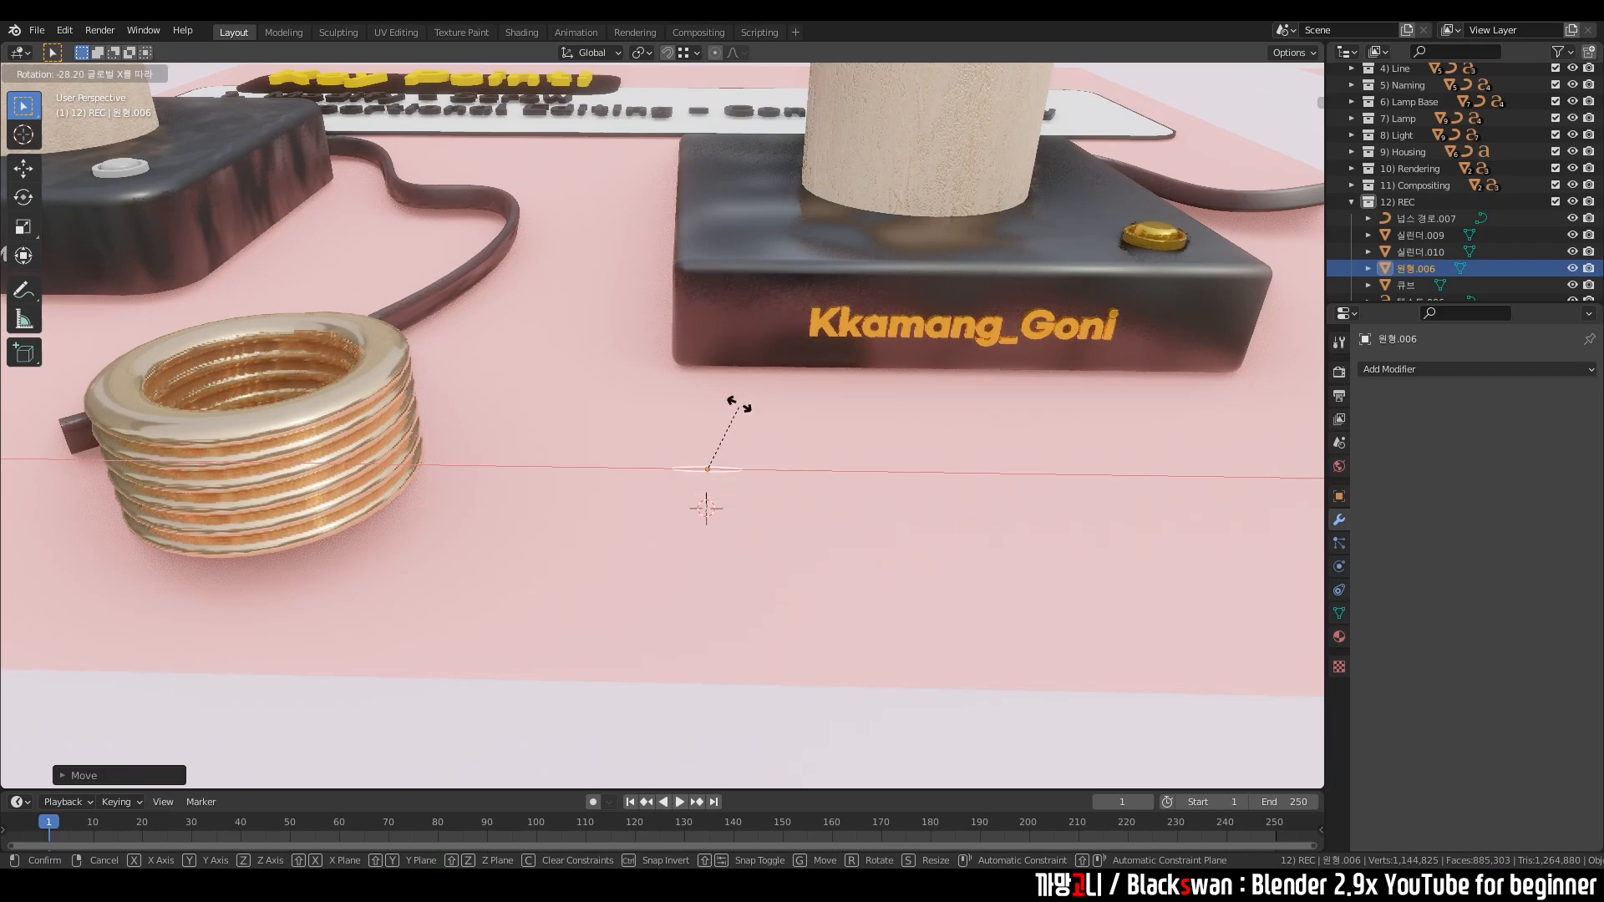
text(90)
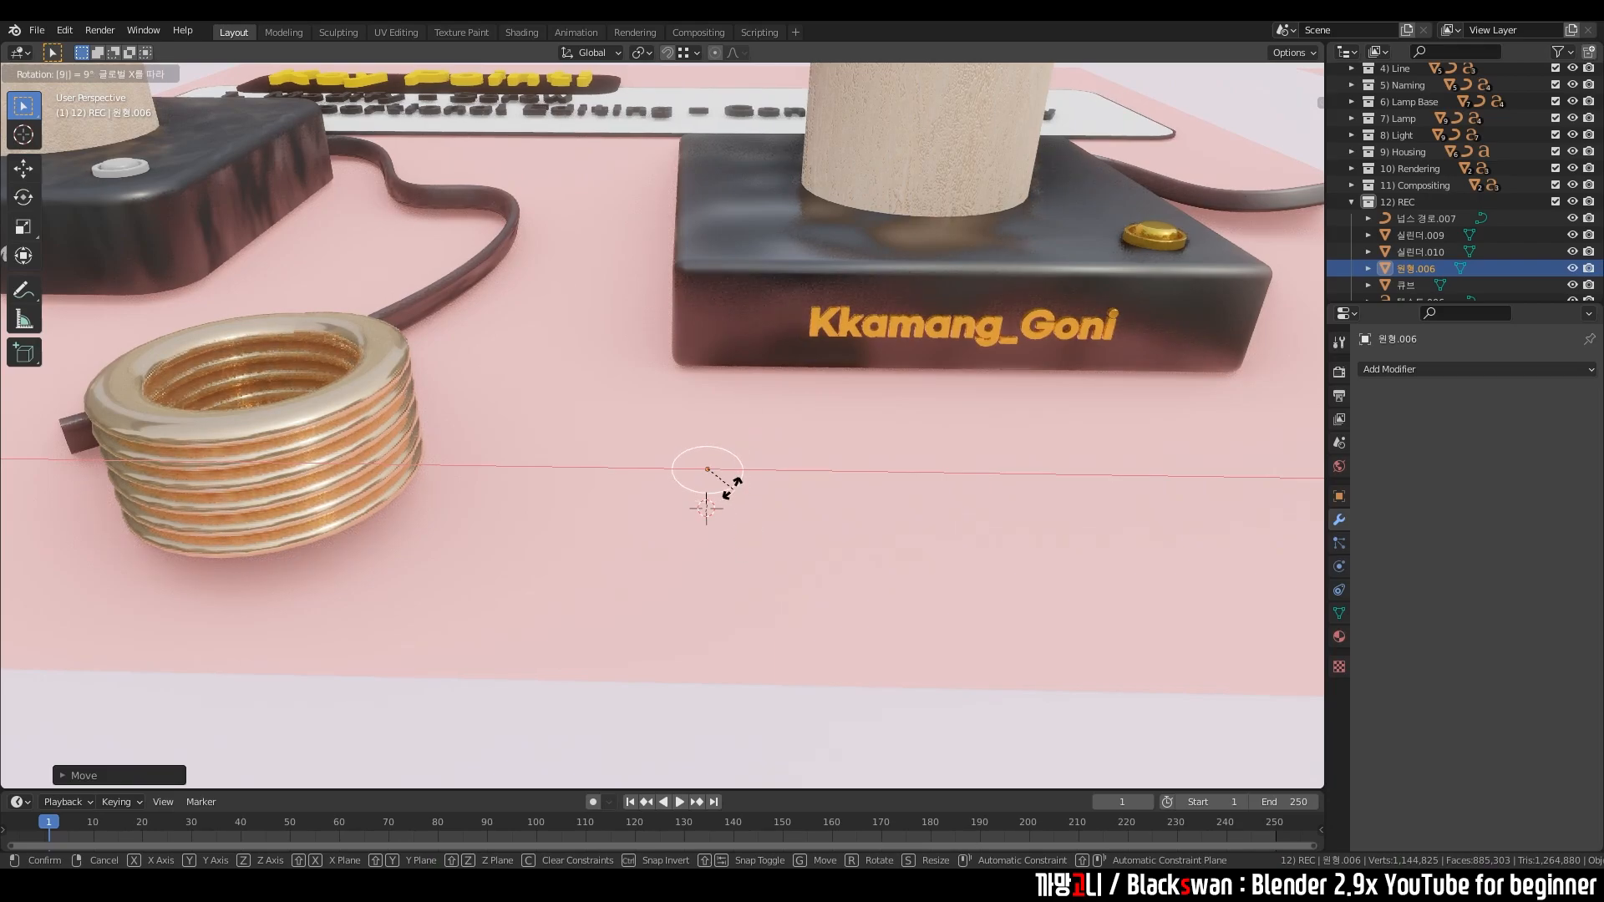
key(Return)
middle_drag(713, 484, 758, 495)
scroll(759, 494, up, 6)
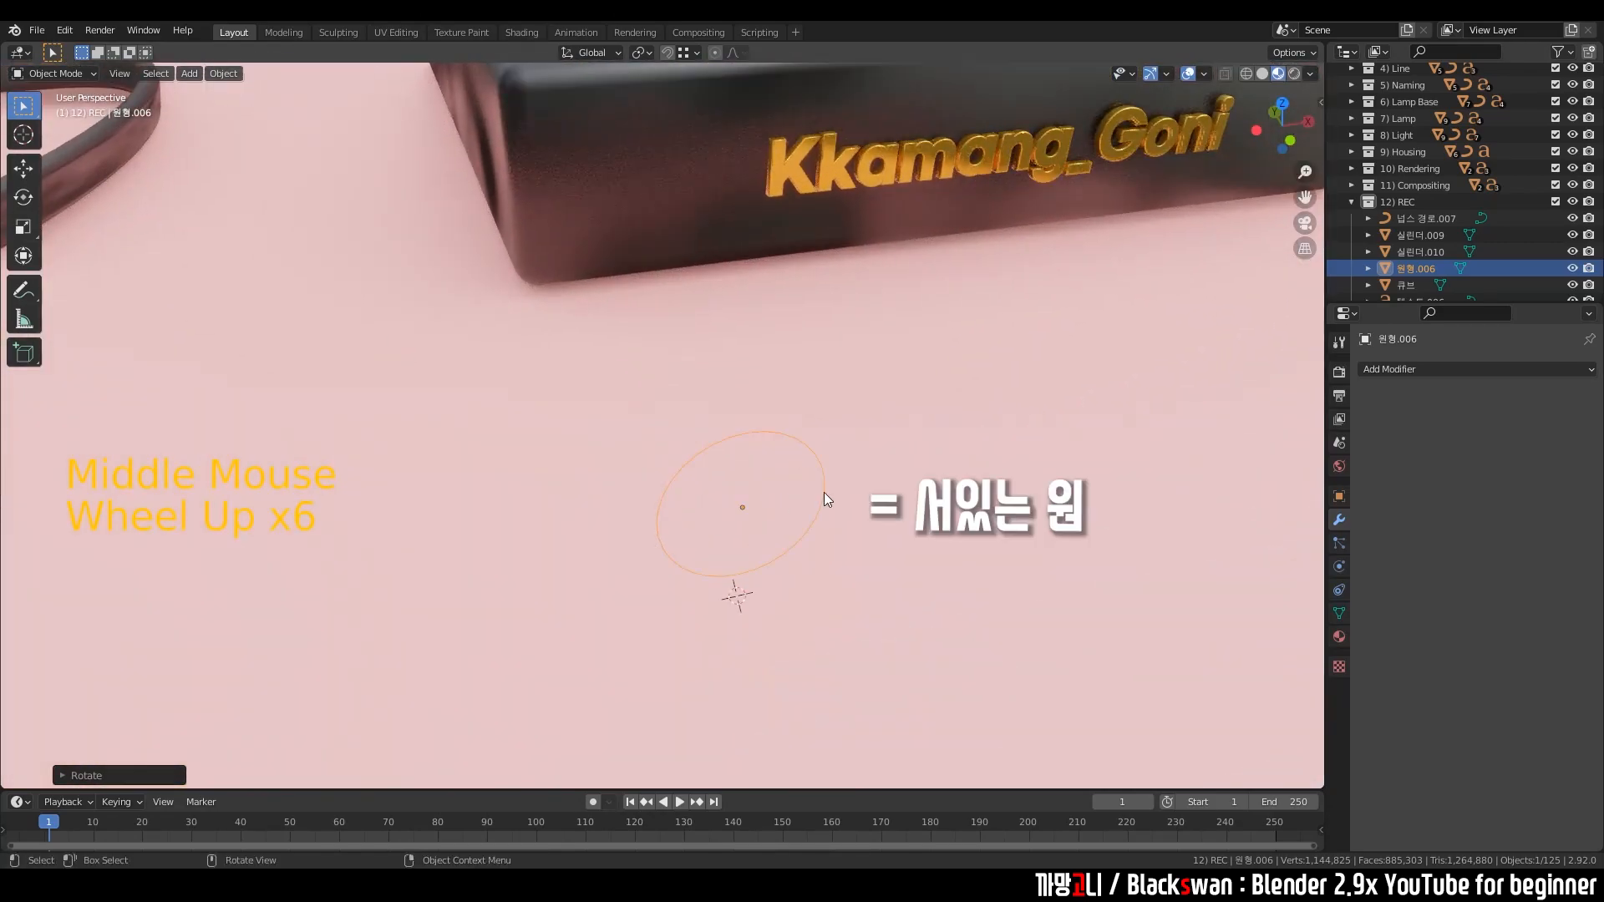
- Show the circle's transform values and check its X rotation
scroll(667, 500, down, 4)
middle_drag(630, 457, 651, 457)
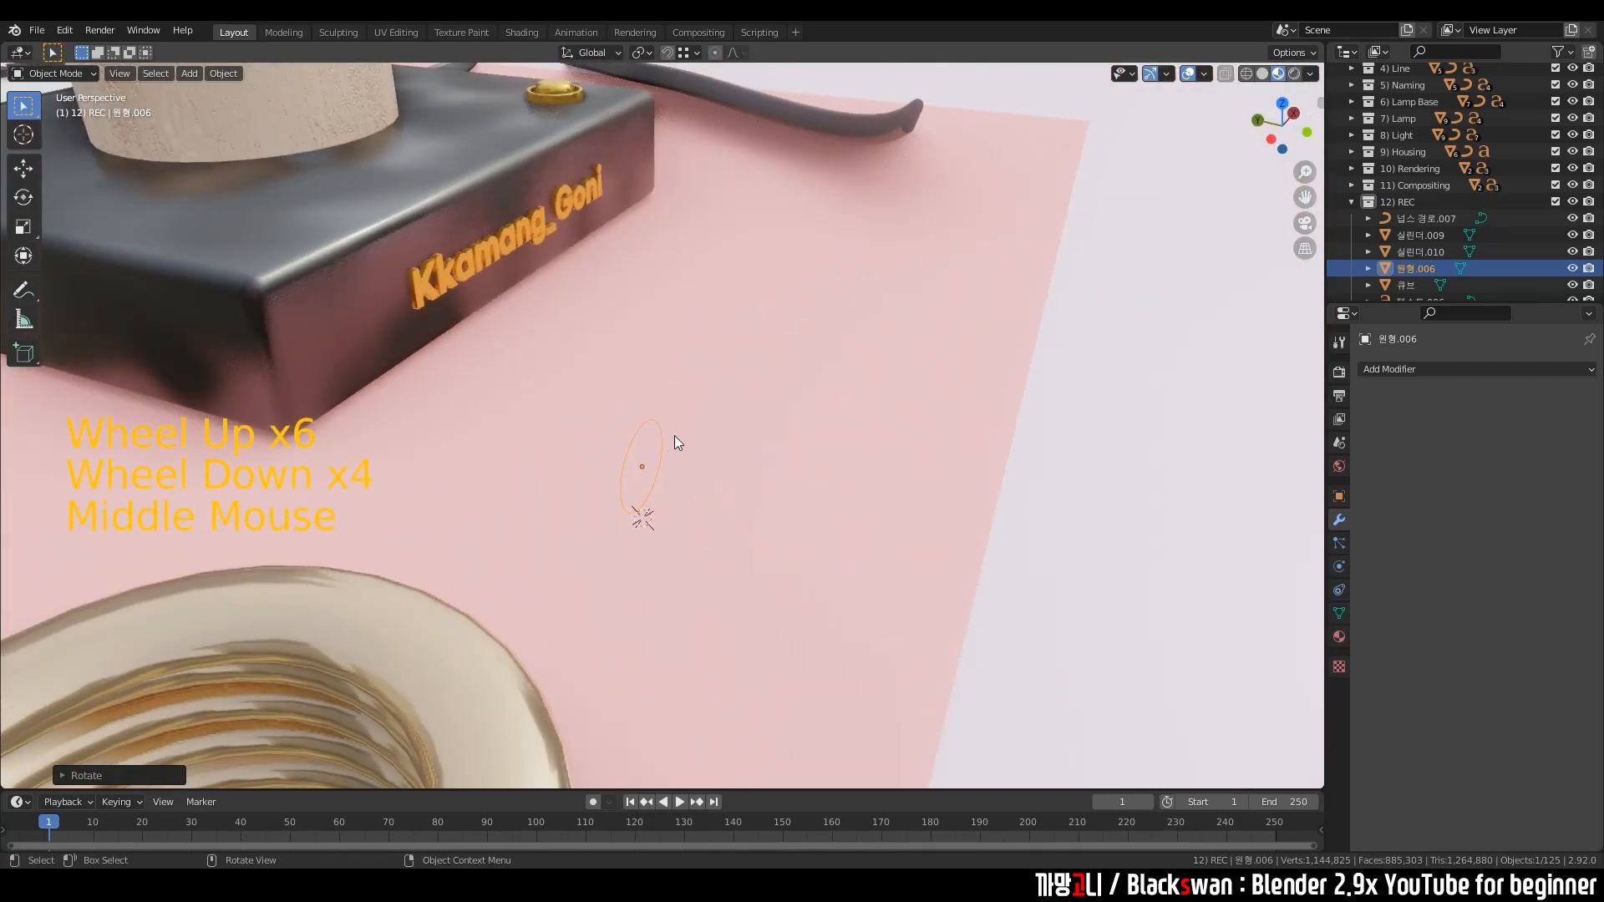
scroll(762, 451, down, 3)
middle_drag(761, 451, 703, 468)
key(n)
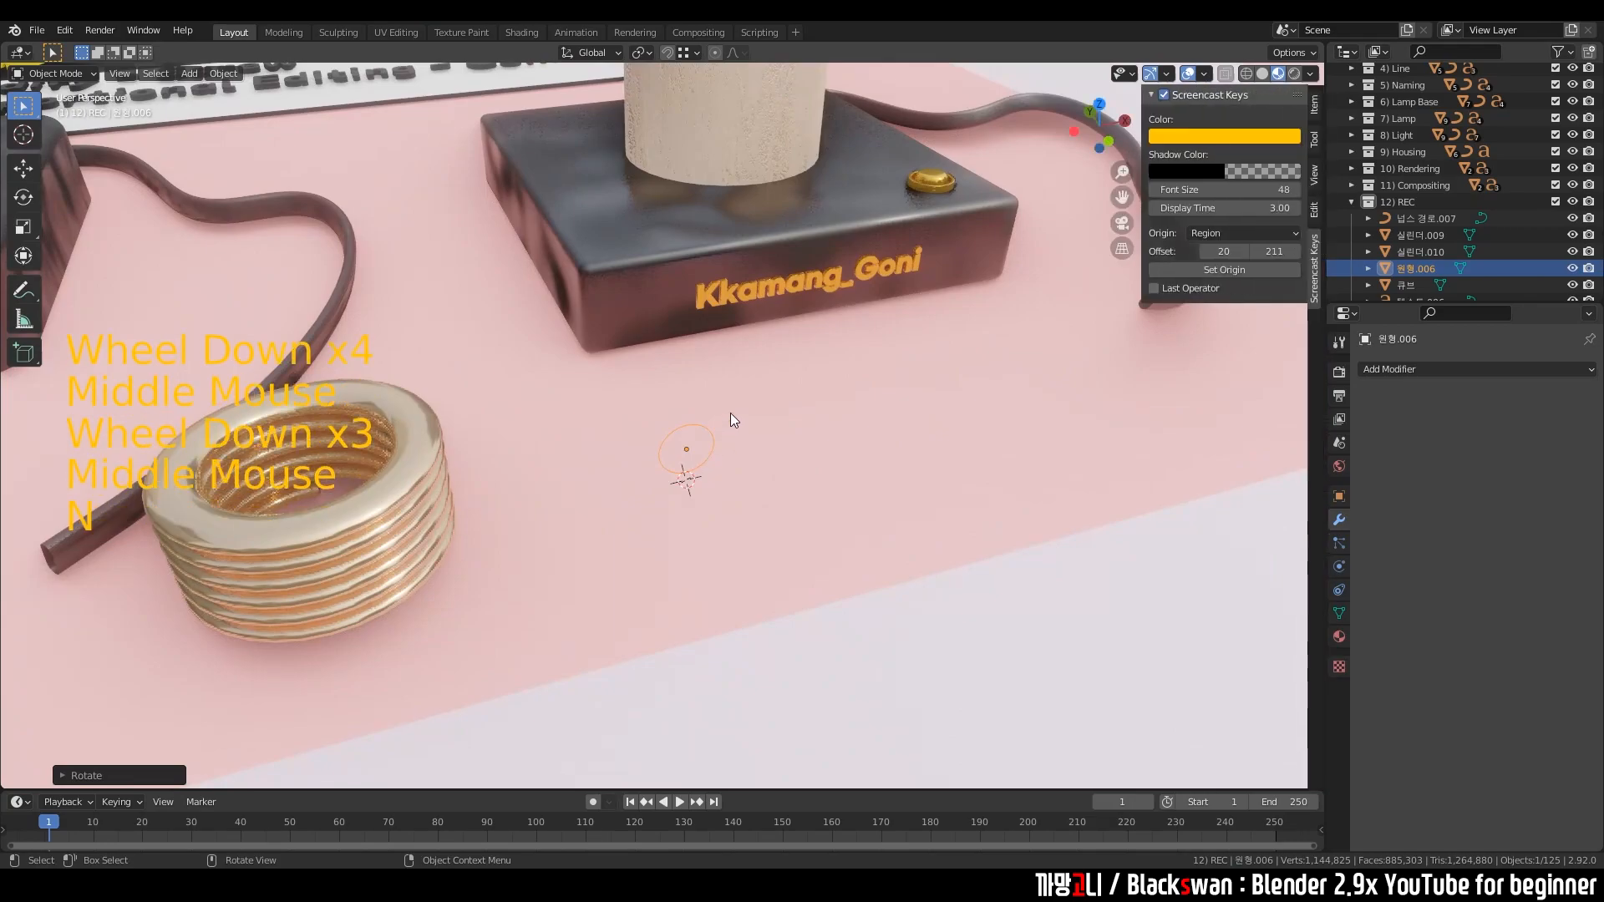
click(1315, 104)
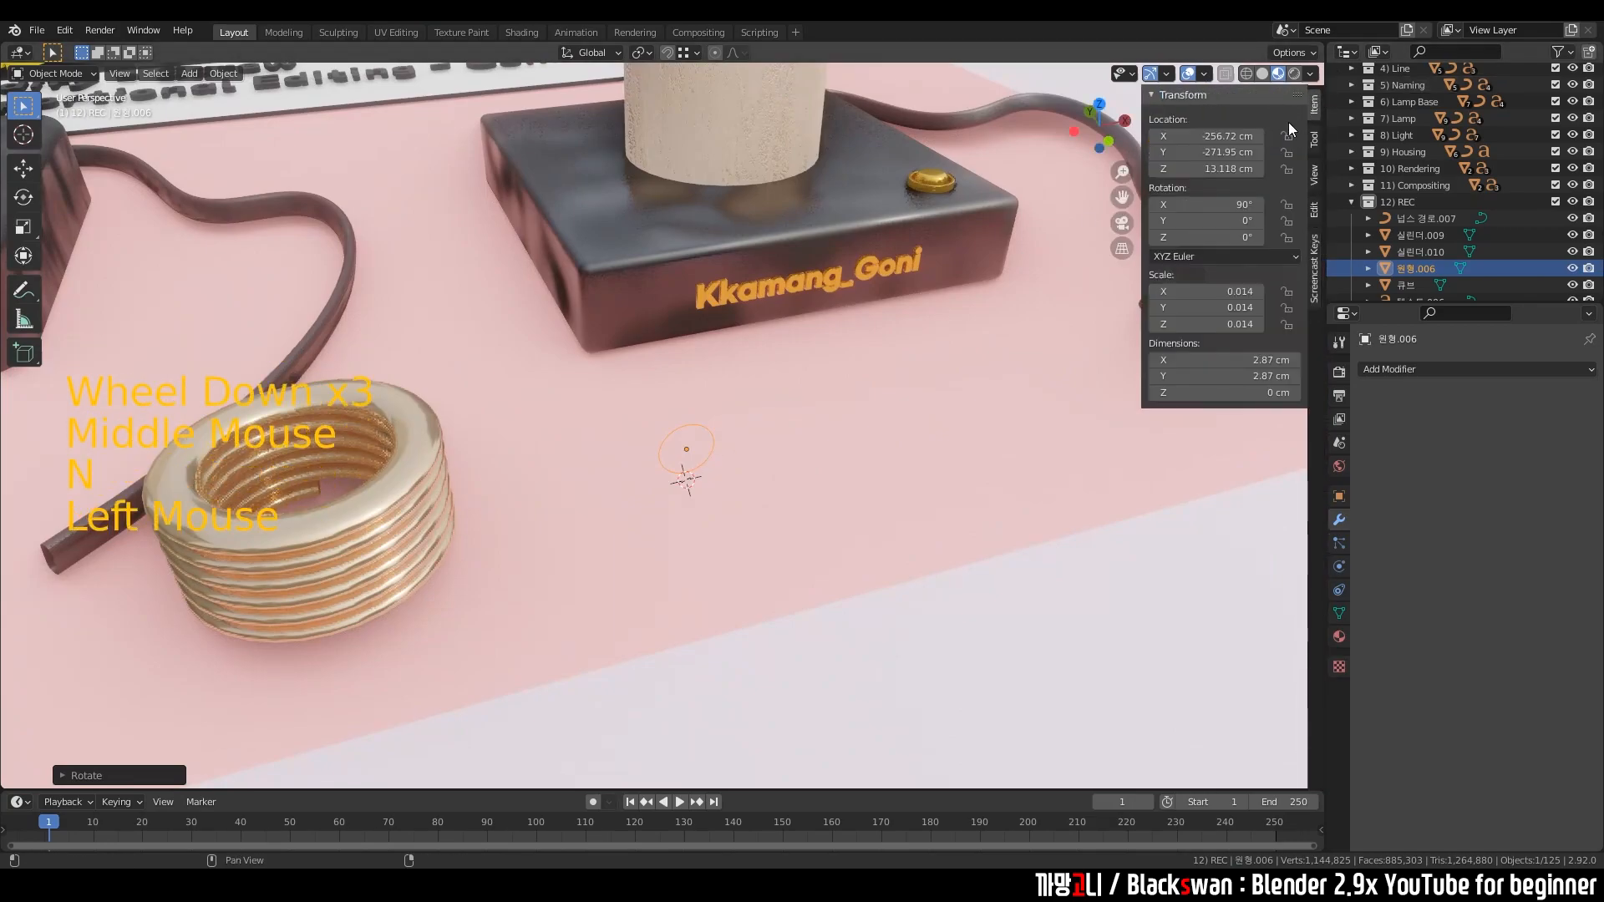
drag(1230, 211, 1254, 211)
click(1206, 202)
key(Return)
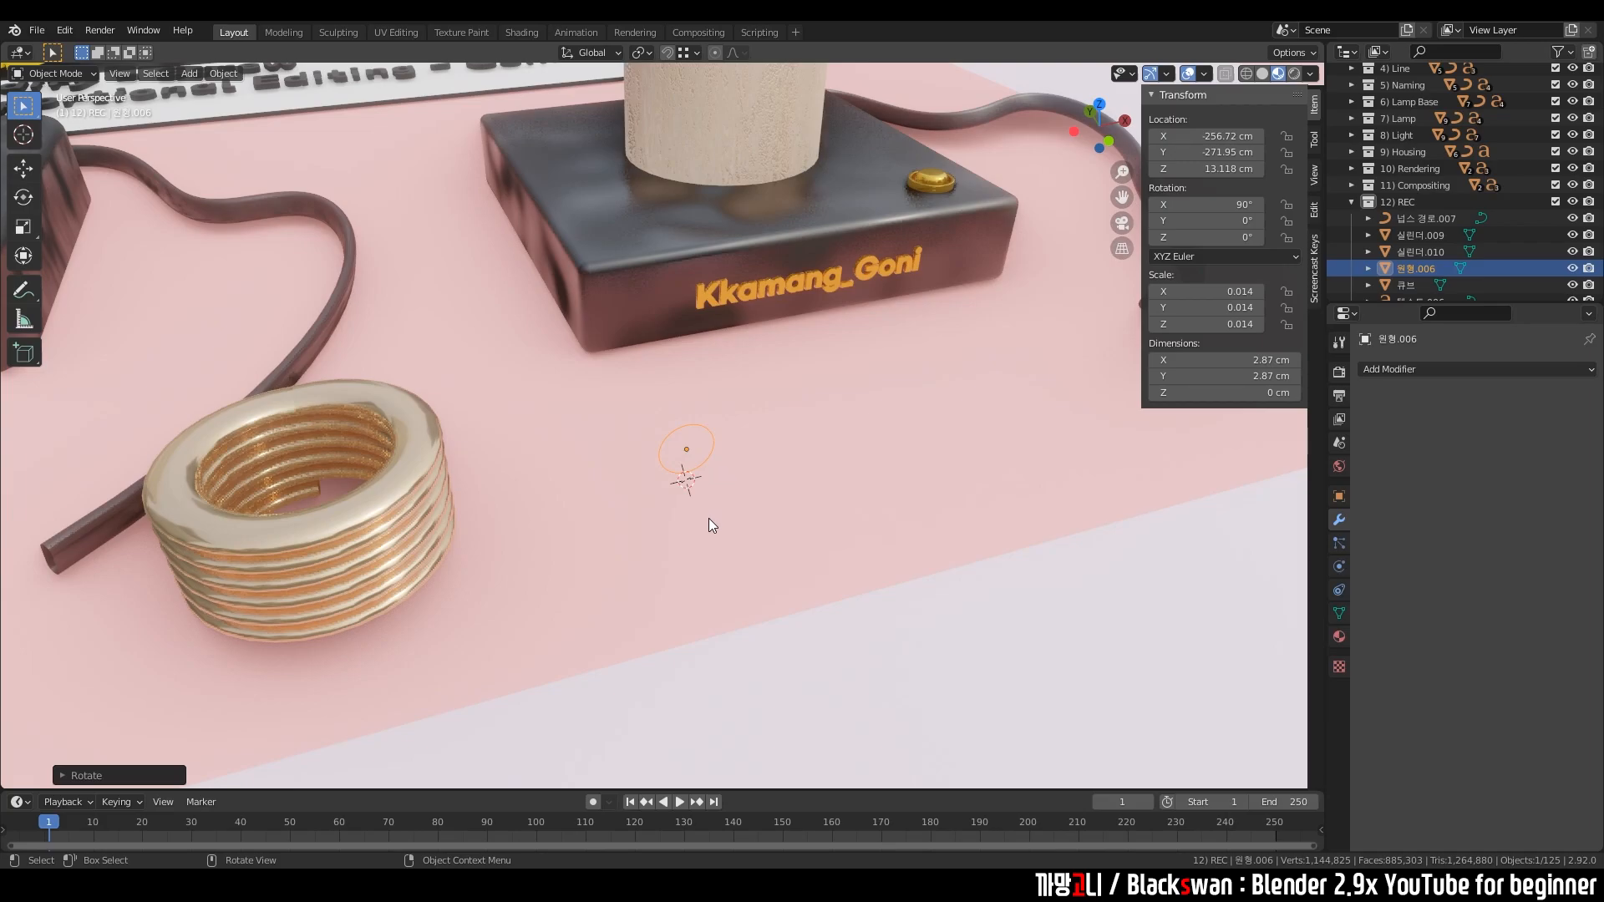
- Apply the circle's rotation
scroll(754, 461, up, 2)
middle_drag(754, 461, 744, 455)
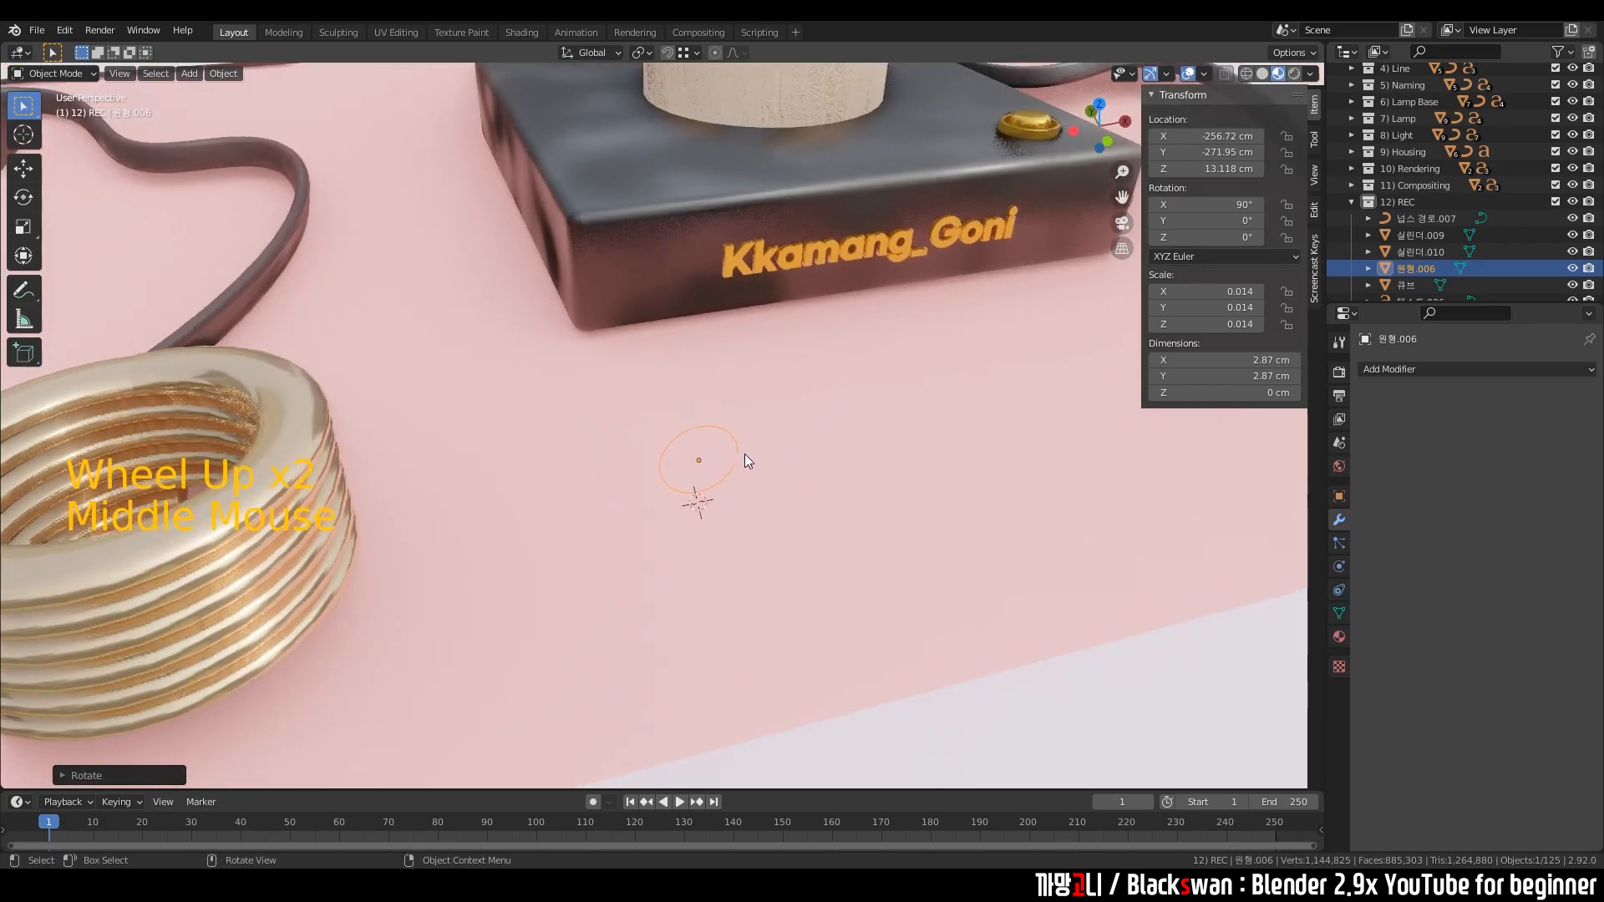
scroll(724, 449, down, 1)
key(ctrl+a)
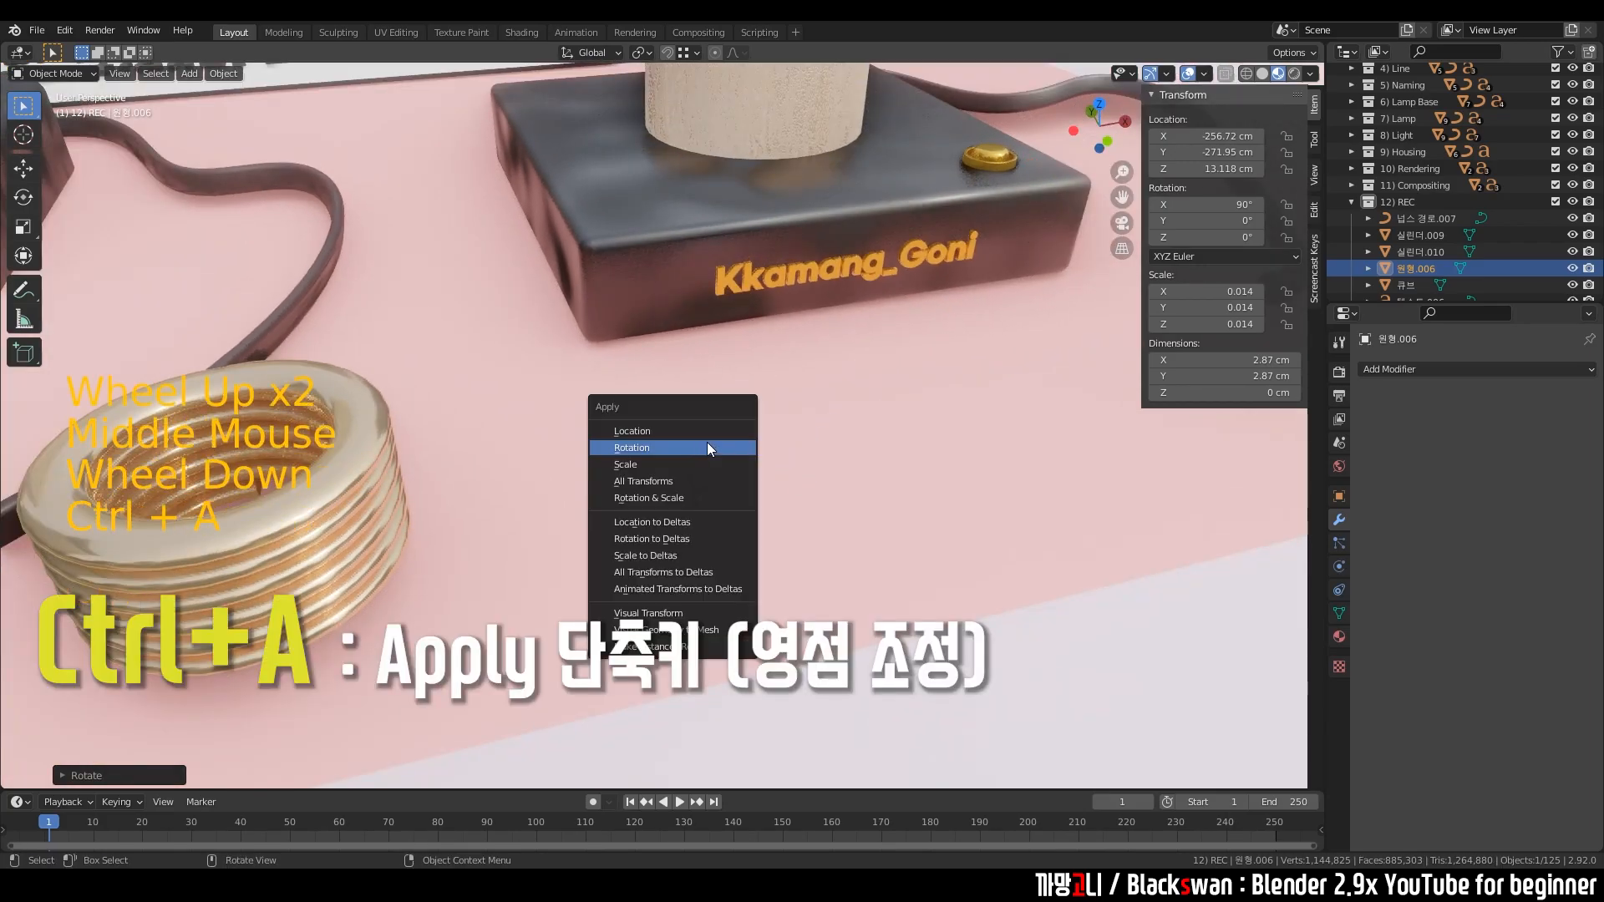
click(649, 449)
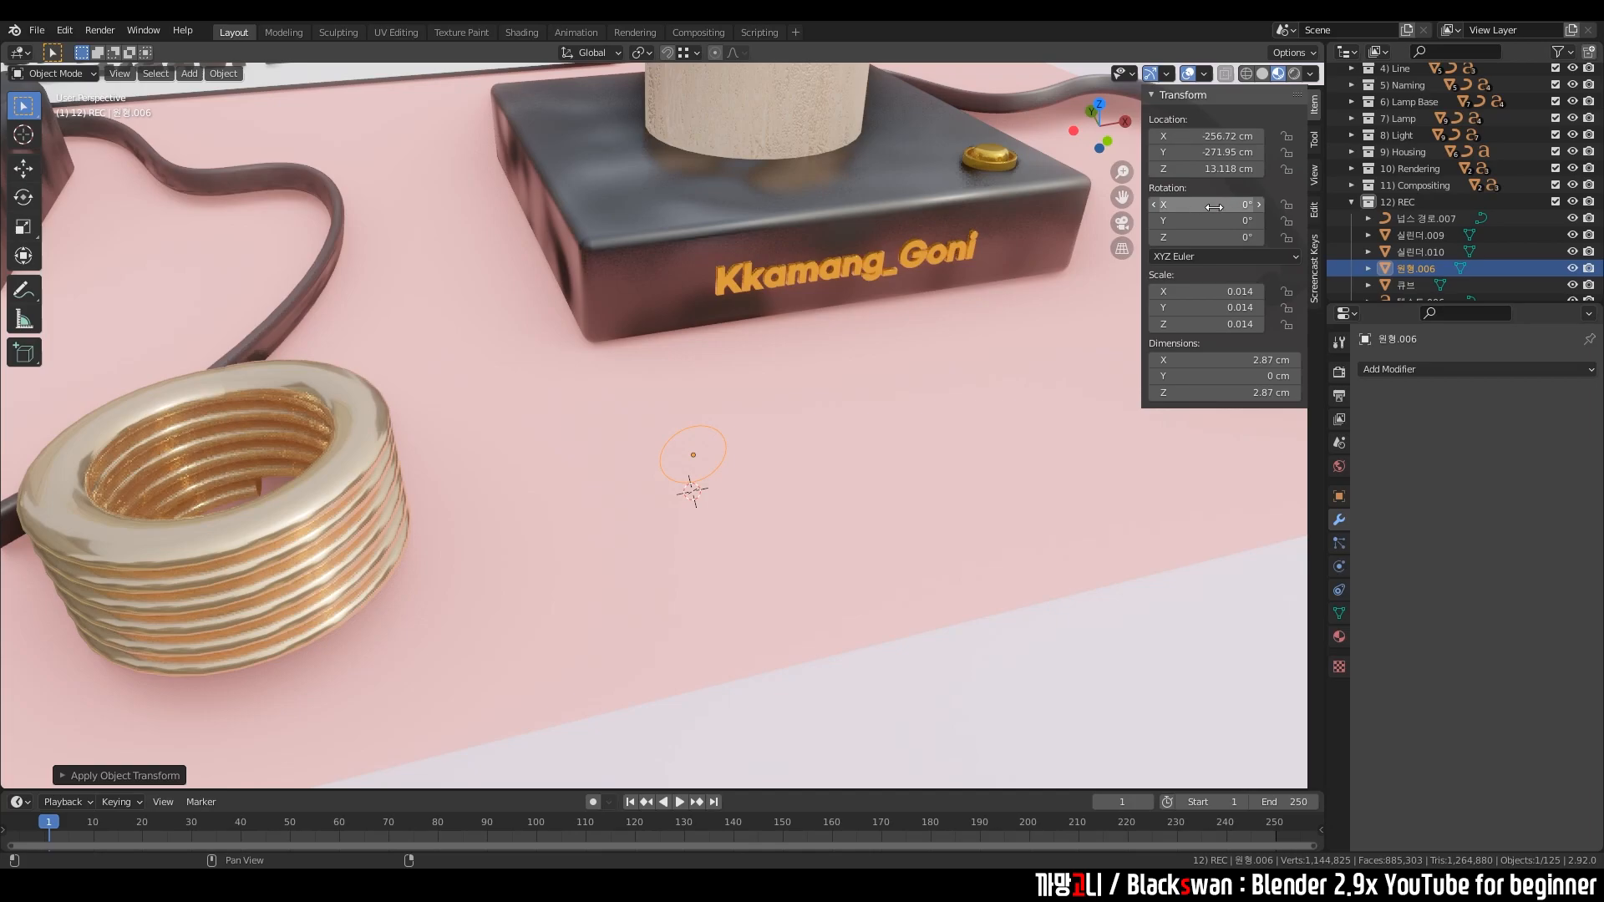
- Examine the upright circle up close and from different angles beside the reference ring
scroll(593, 498, down, 1)
middle_drag(593, 498, 785, 425)
scroll(743, 490, up, 5)
click(674, 449)
click(675, 453)
scroll(685, 448, down, 1)
scroll(755, 485, down, 1)
scroll(785, 425, up, 2)
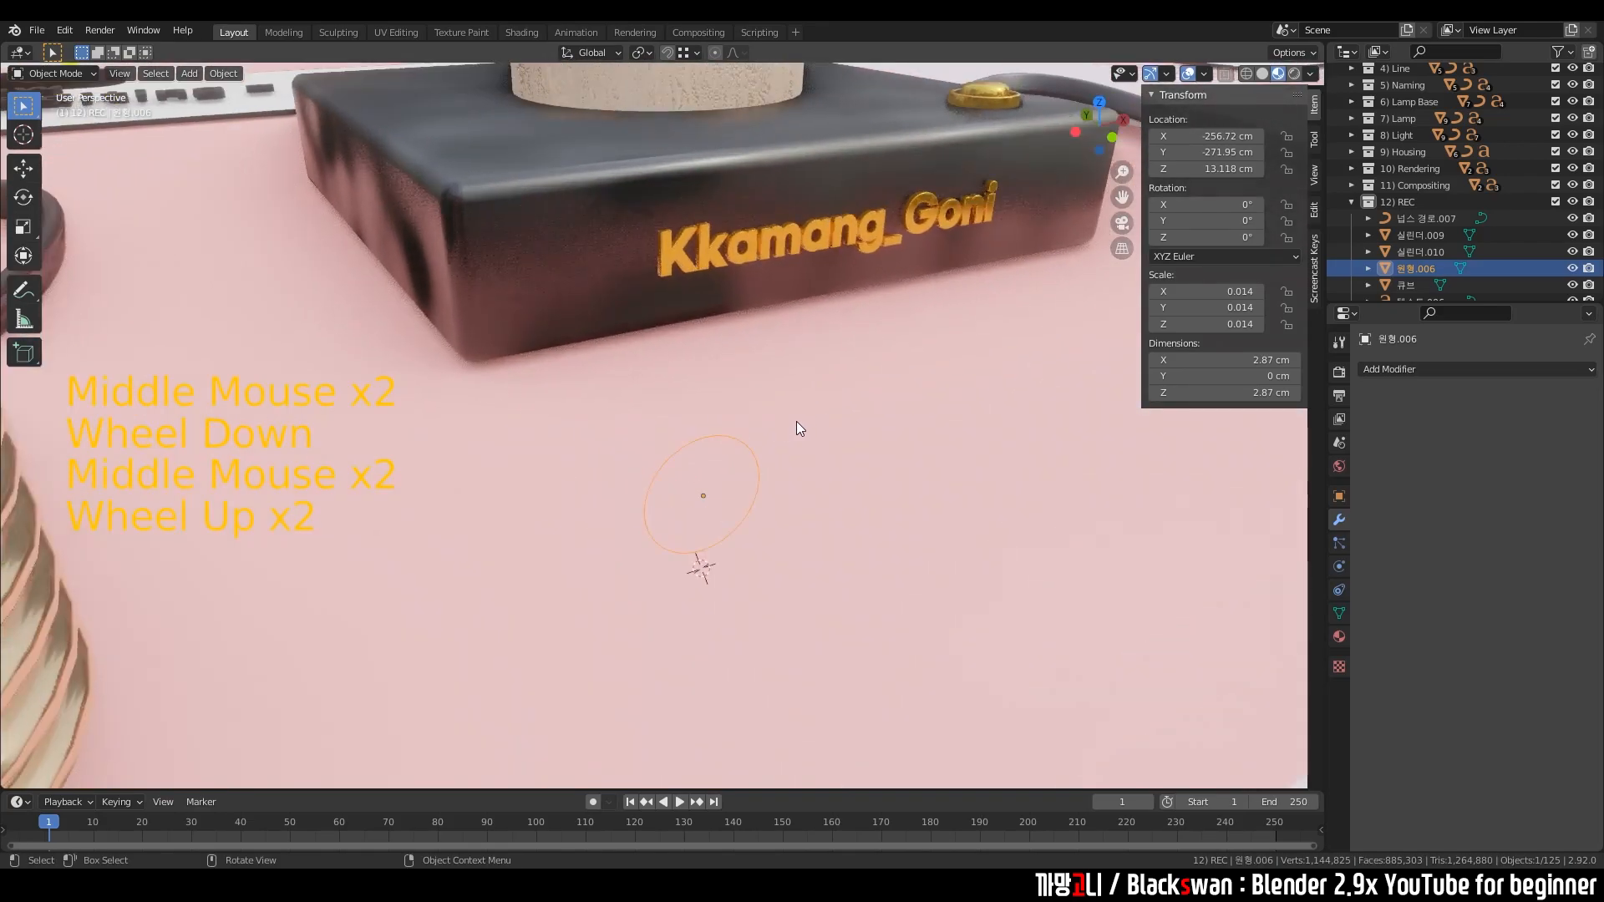
- Try setting the circle's X rotation to 90°
click(1214, 206)
text(90)
key(Return)
scroll(964, 469, down, 1)
middle_drag(964, 469, 966, 469)
click(1225, 205)
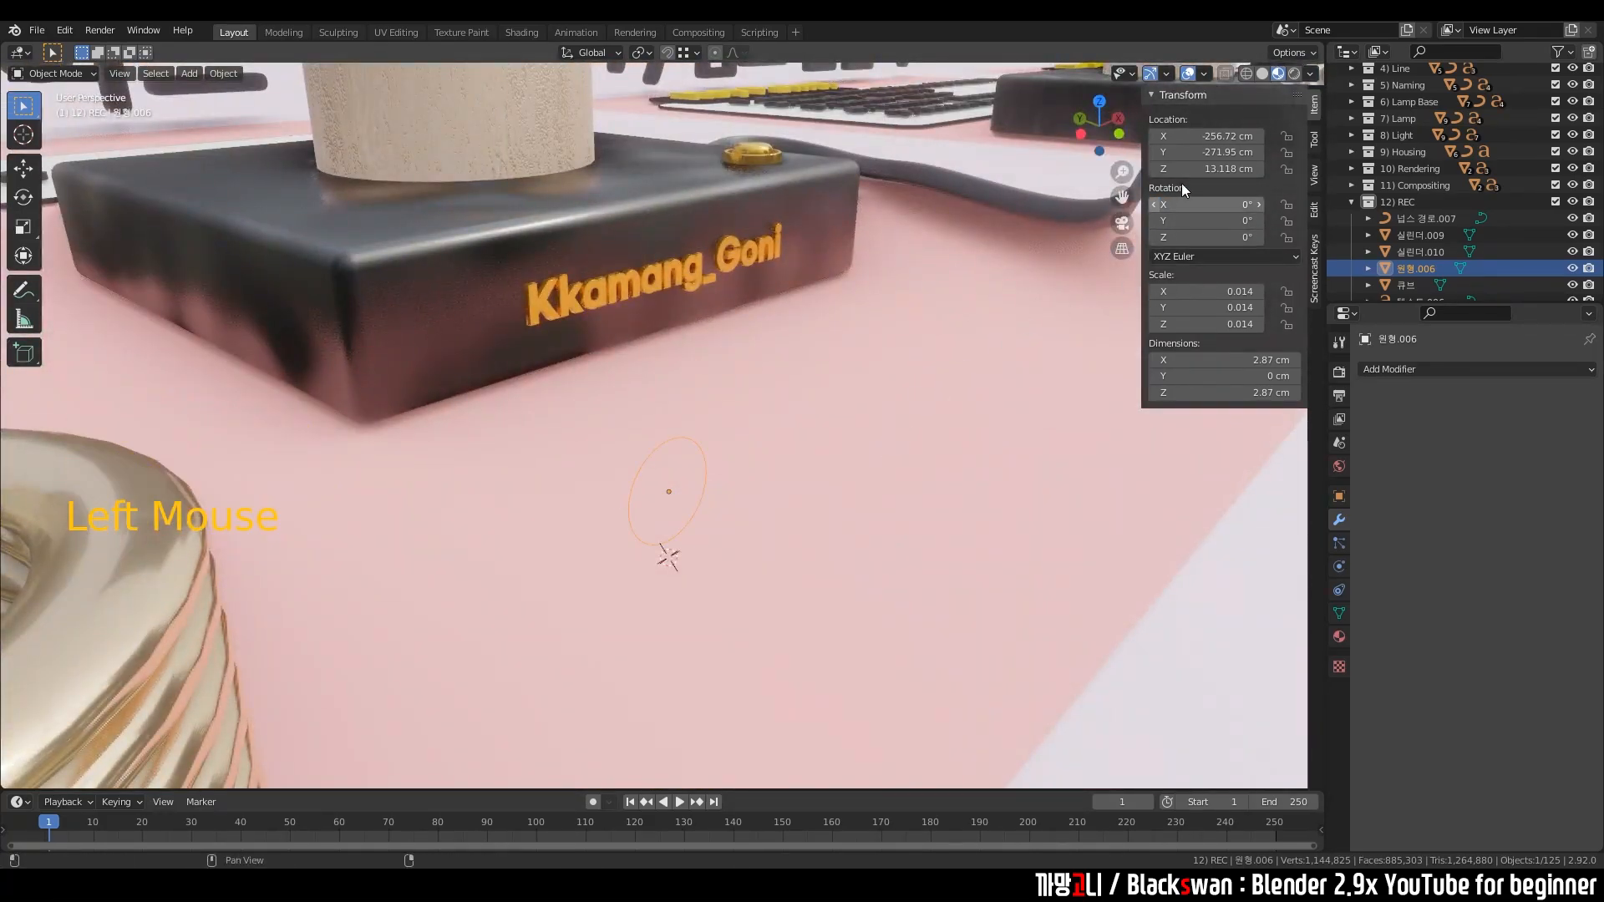
- Compare the upright circle with the reference ring in perspective and from the top view
scroll(804, 468, down, 6)
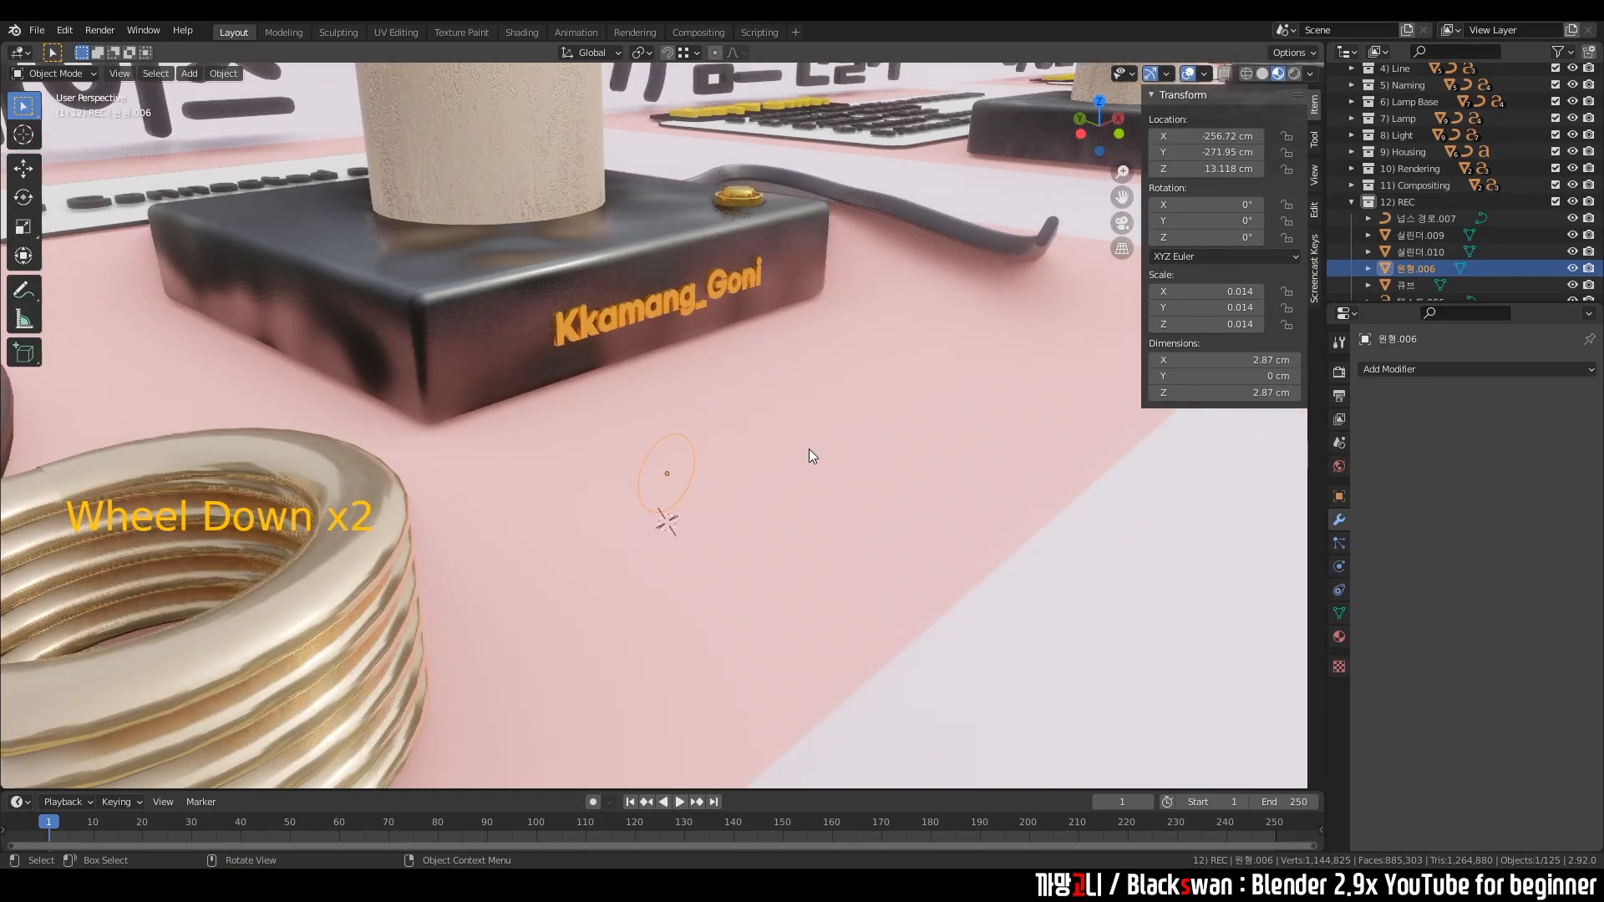
middle_drag(808, 451, 755, 473)
scroll(743, 472, up, 5)
scroll(735, 471, up, 1)
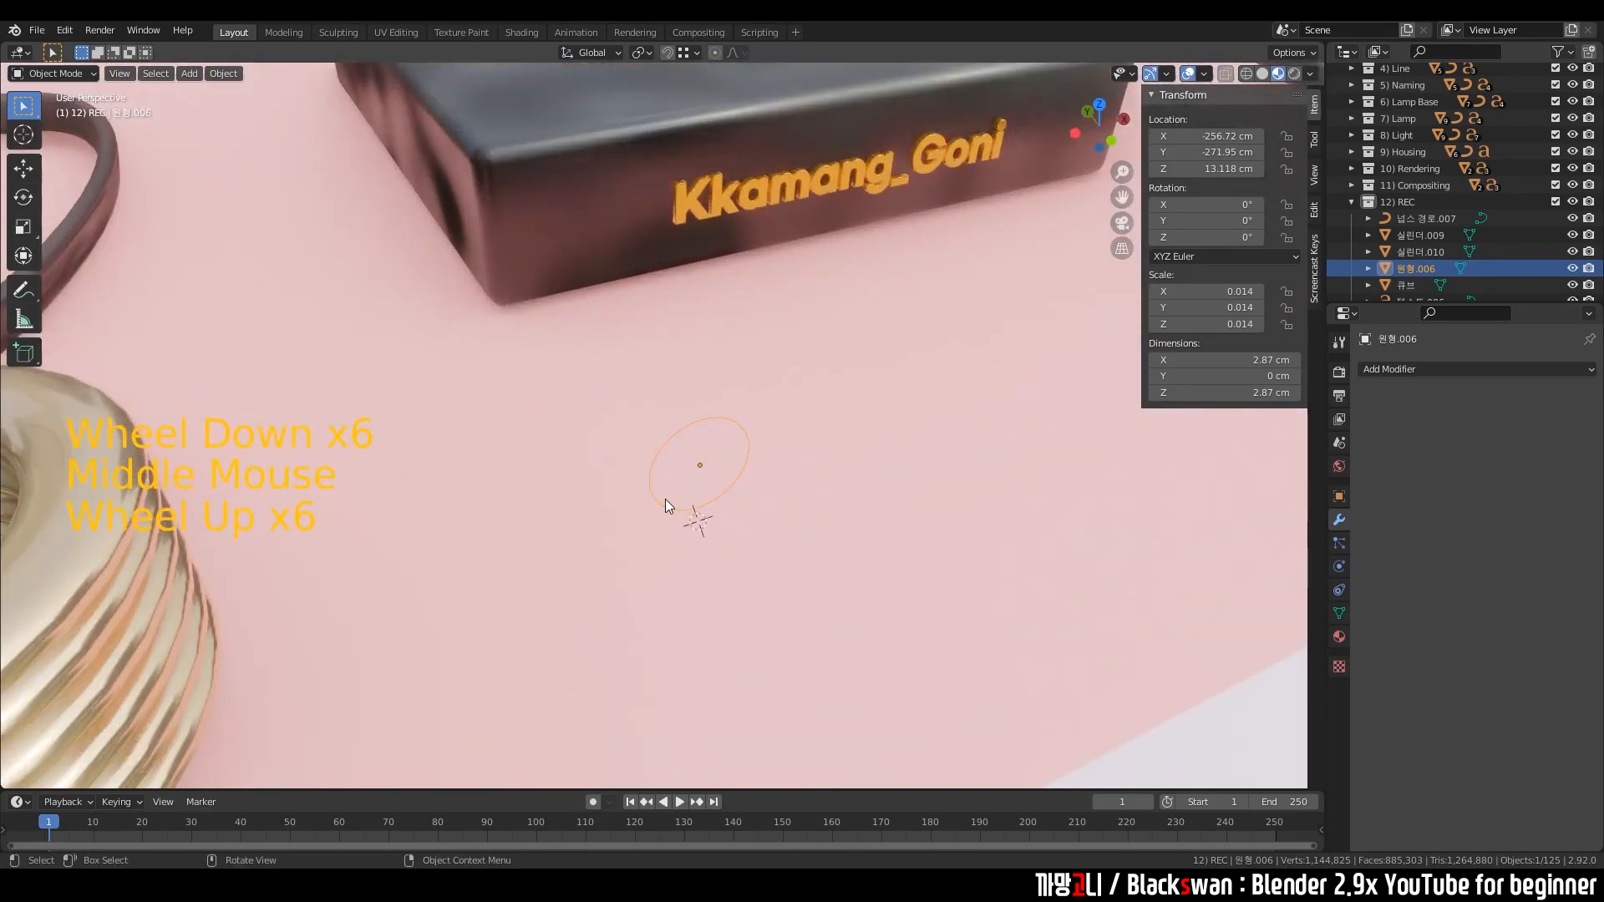
scroll(724, 464, down, 5)
key(grave)
click(777, 342)
scroll(761, 398, up, 3)
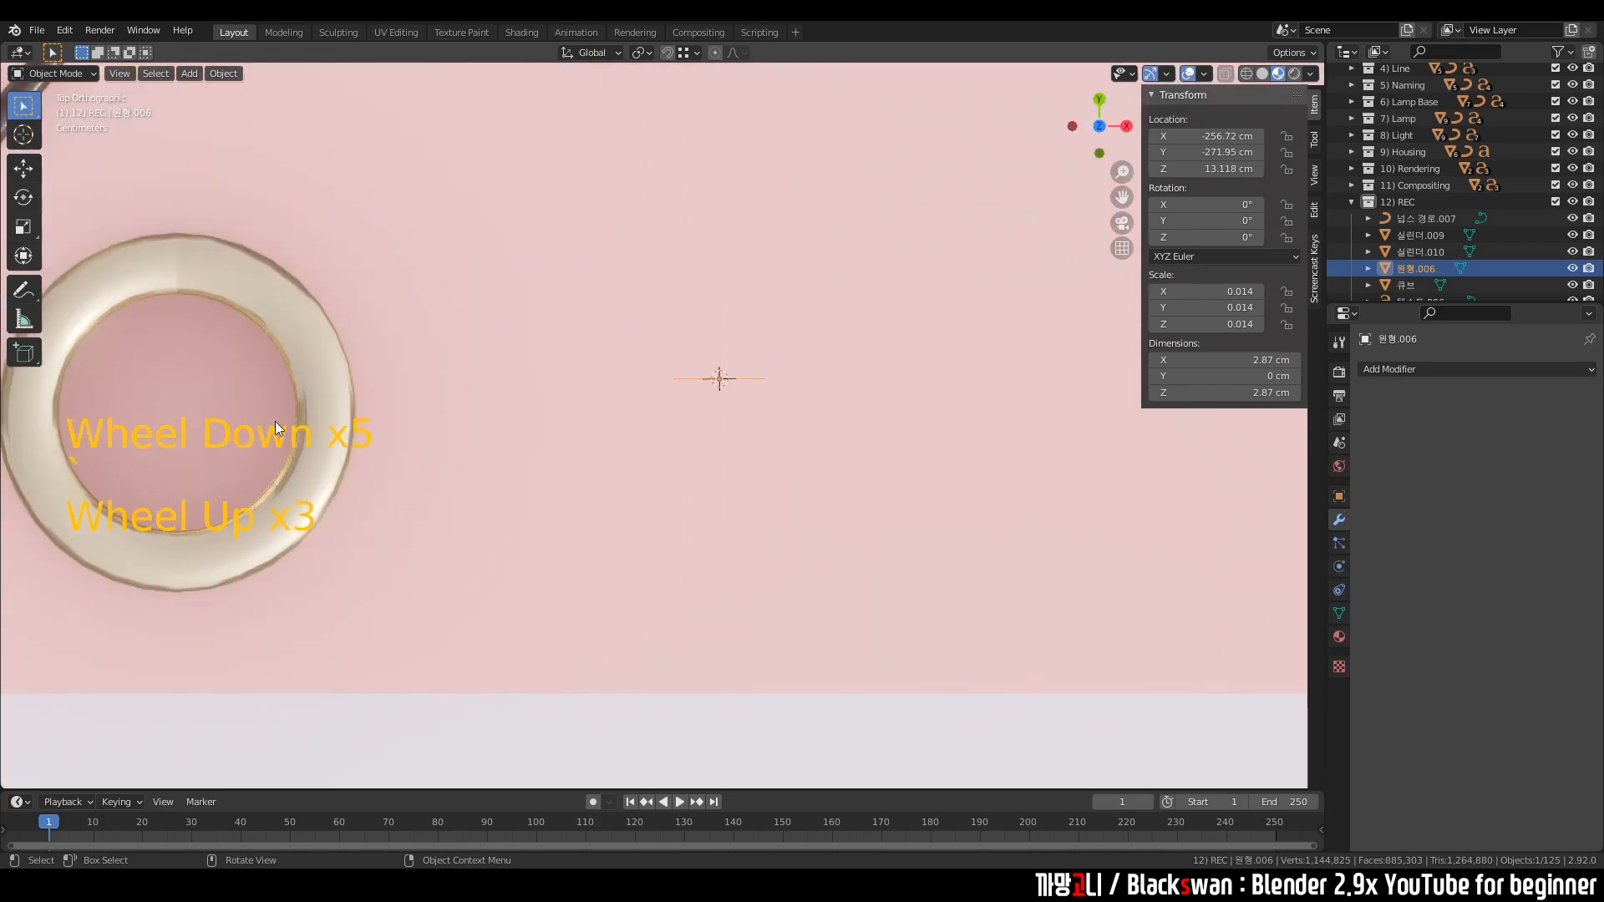
scroll(377, 446, down, 3)
middle_drag(734, 429, 735, 359)
- Add a Screw modifier to the circle and examine the revolved shape around its origin
click(1339, 519)
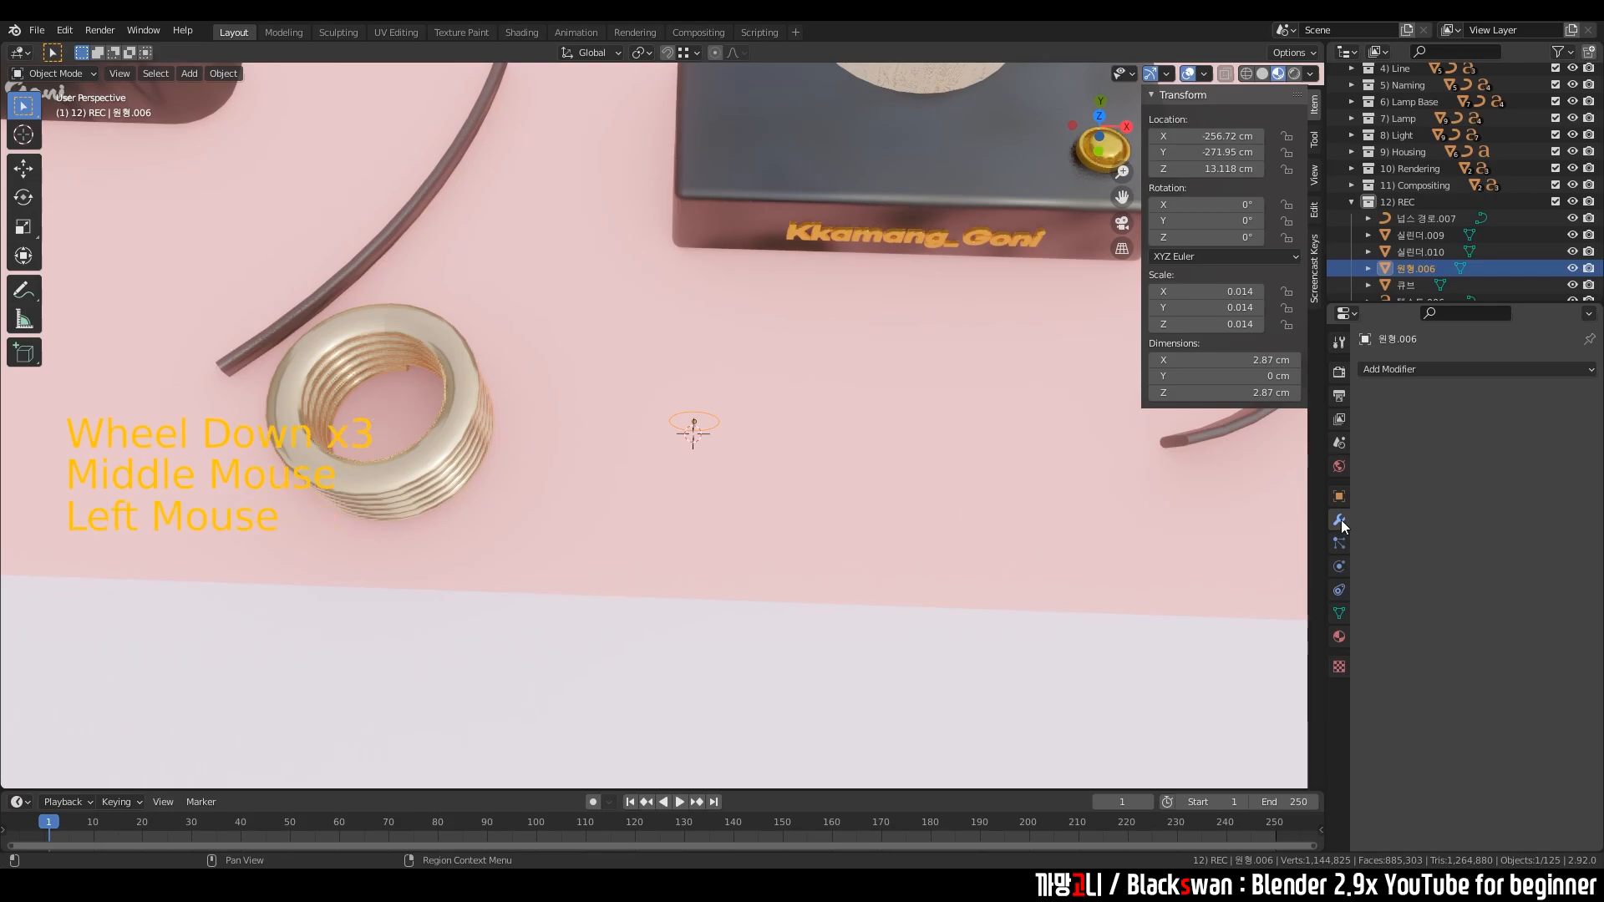
click(1416, 368)
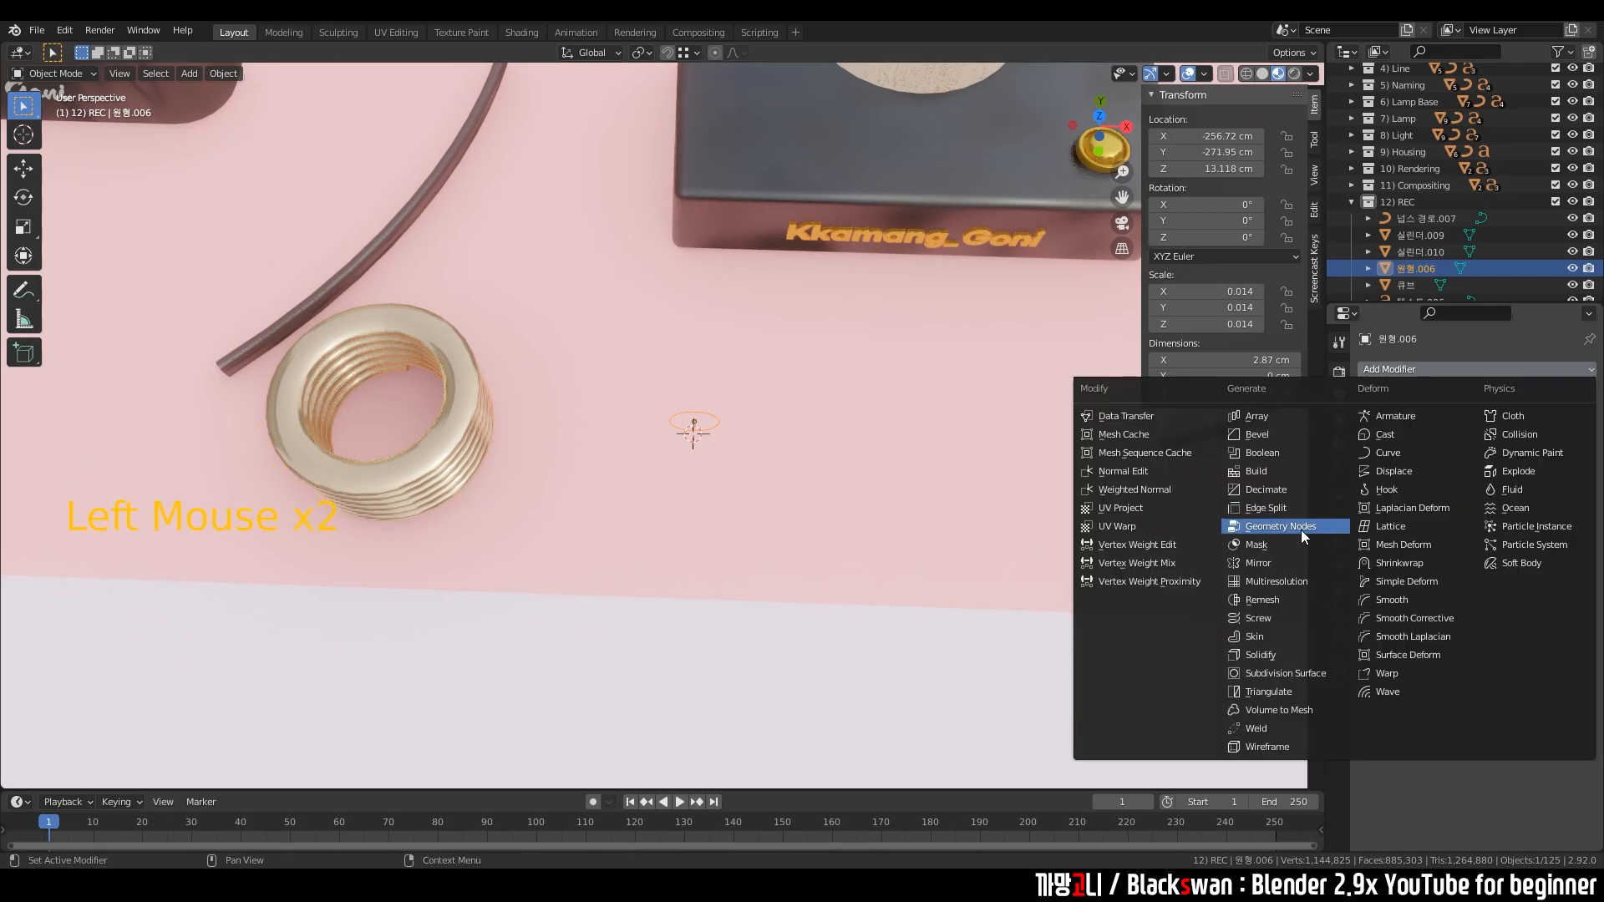
click(1266, 618)
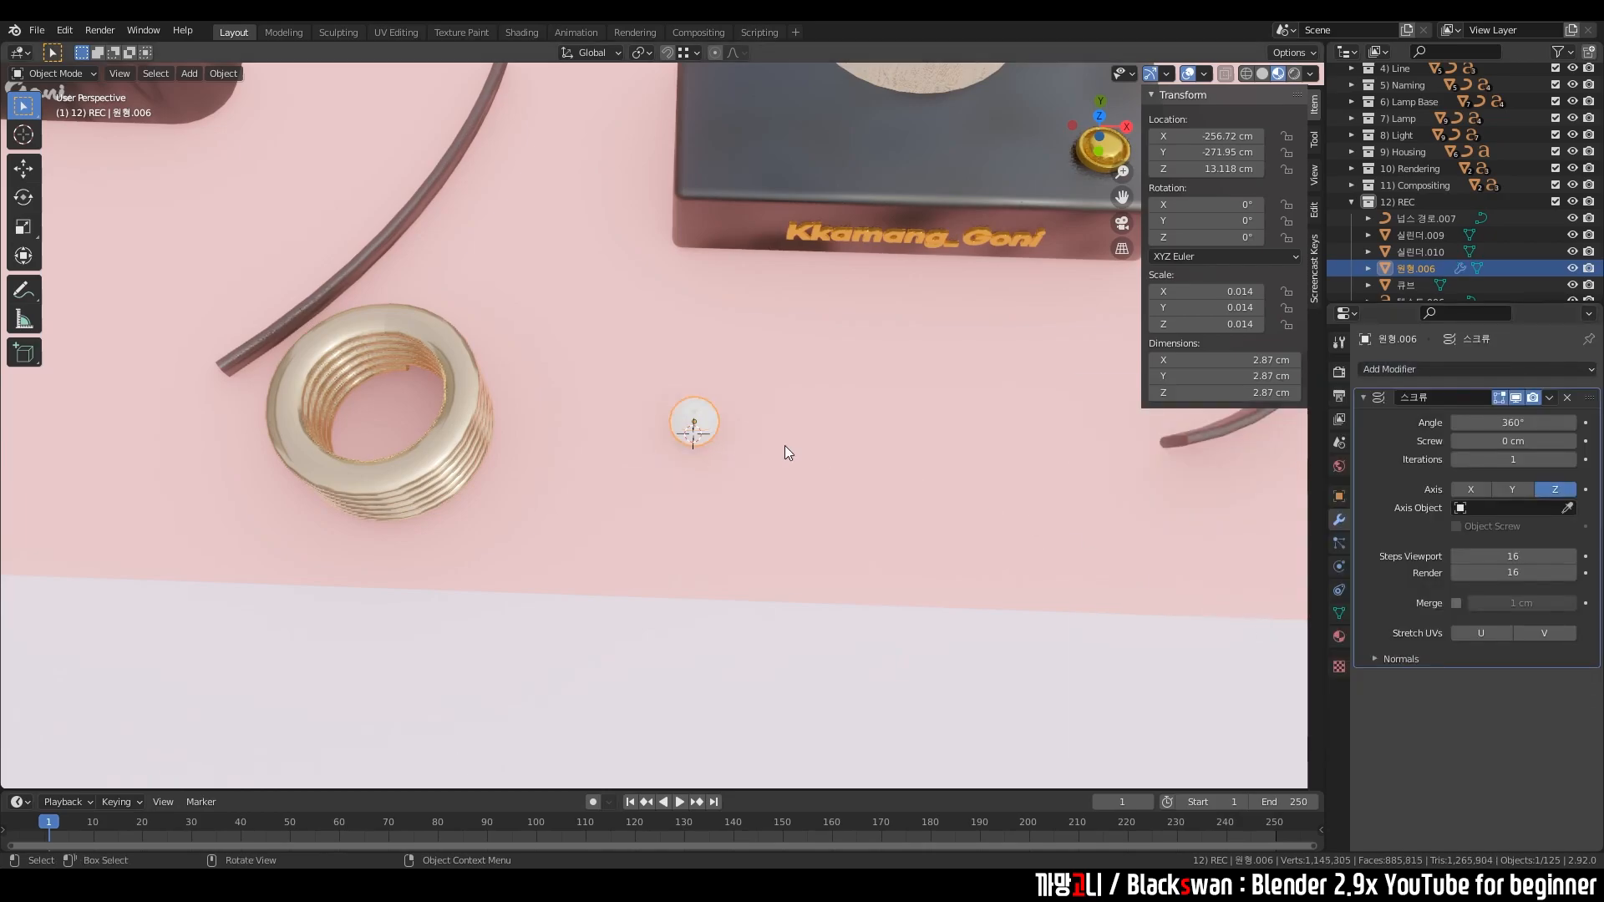
scroll(836, 437, up, 5)
middle_drag(836, 438, 829, 401)
scroll(755, 454, up, 3)
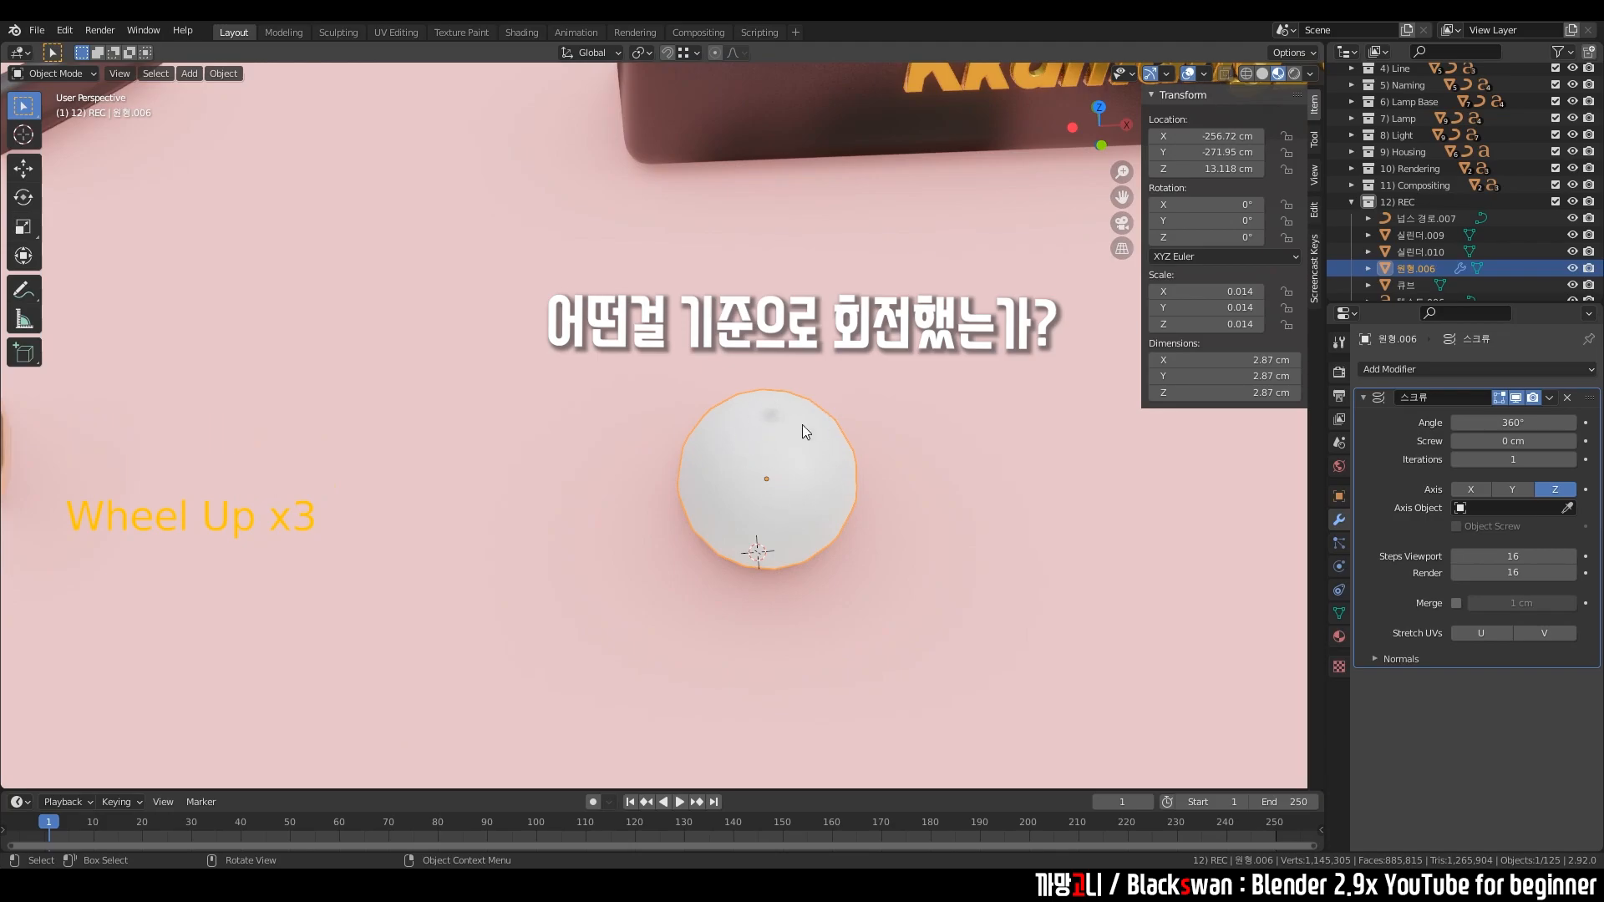
scroll(830, 457, down, 1)
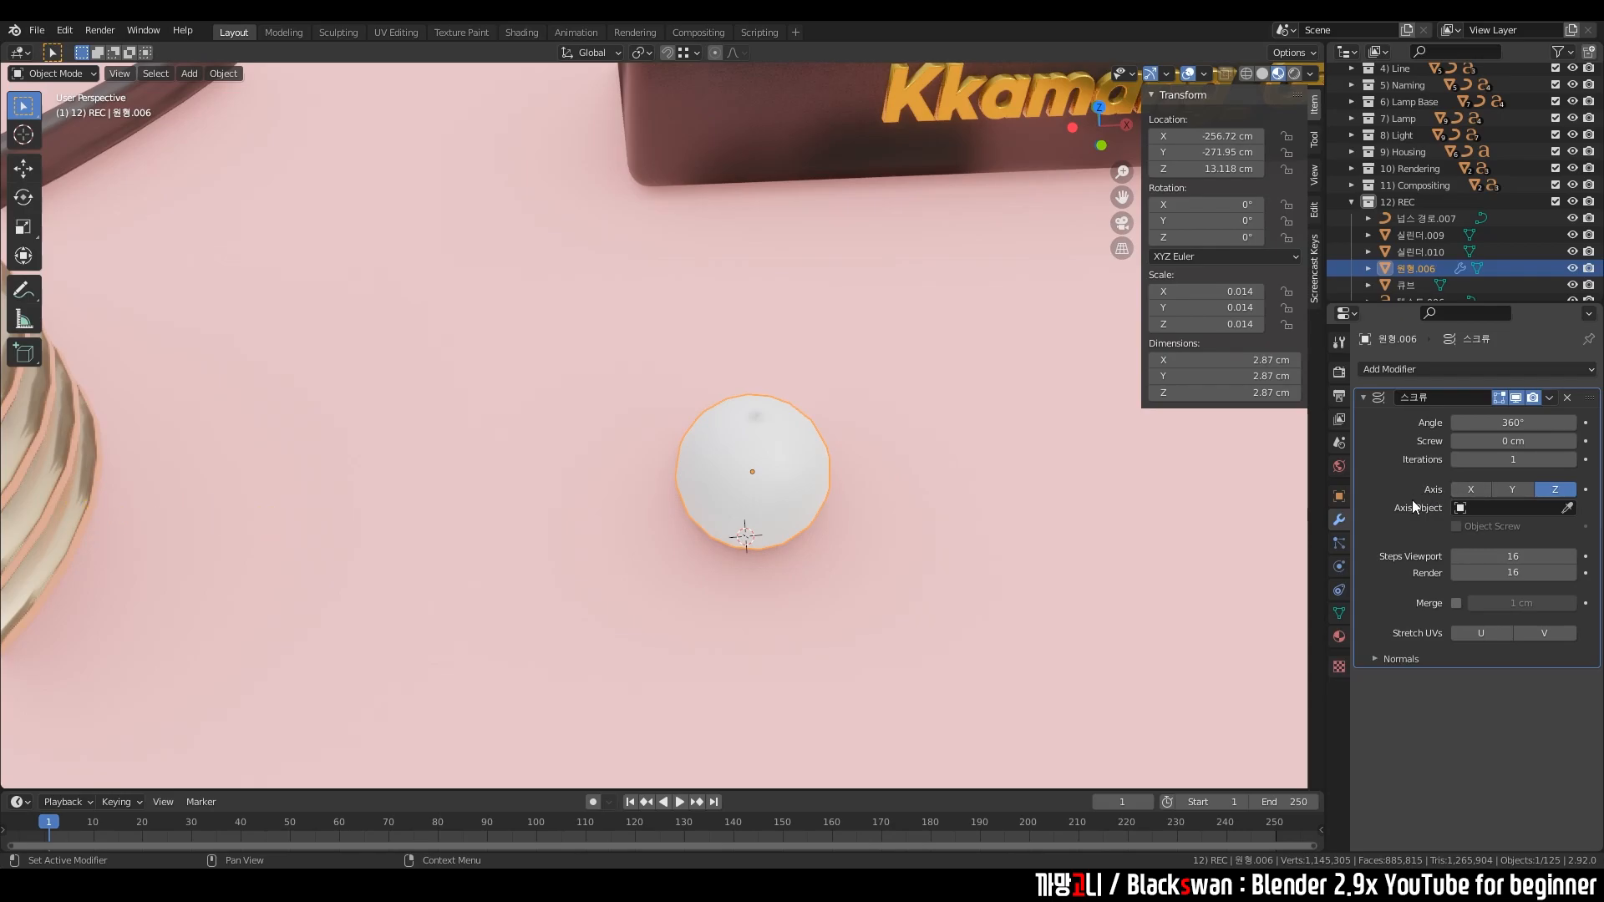
scroll(860, 446, down, 1)
middle_drag(861, 446, 764, 471)
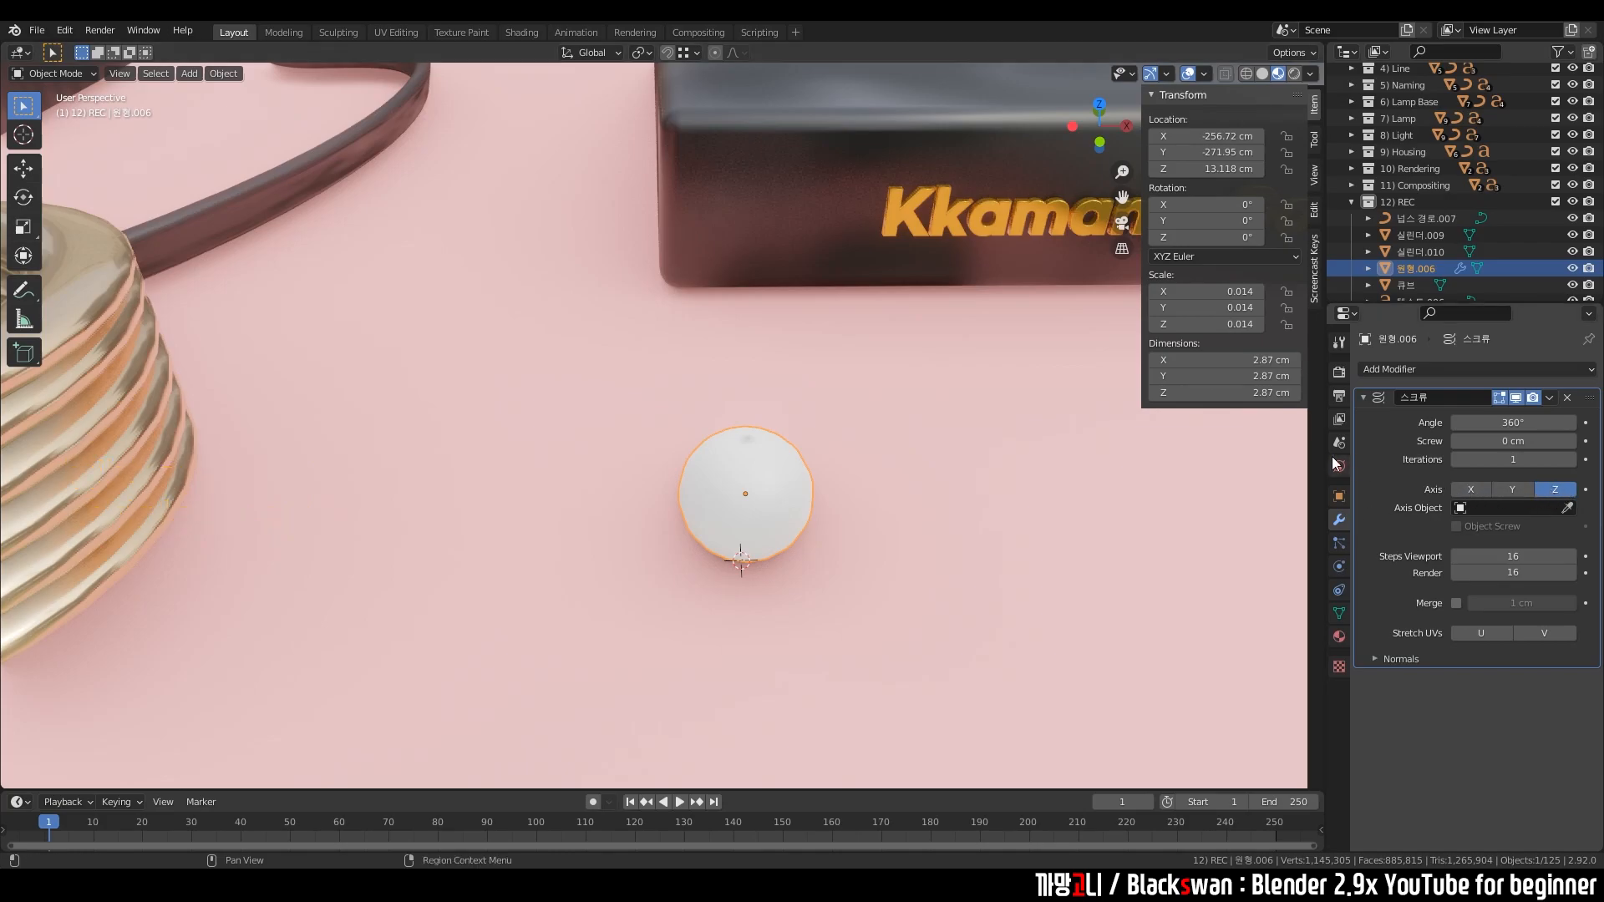
- Try the Screw modifier's axis on X and Y, ending back on Z
click(1475, 490)
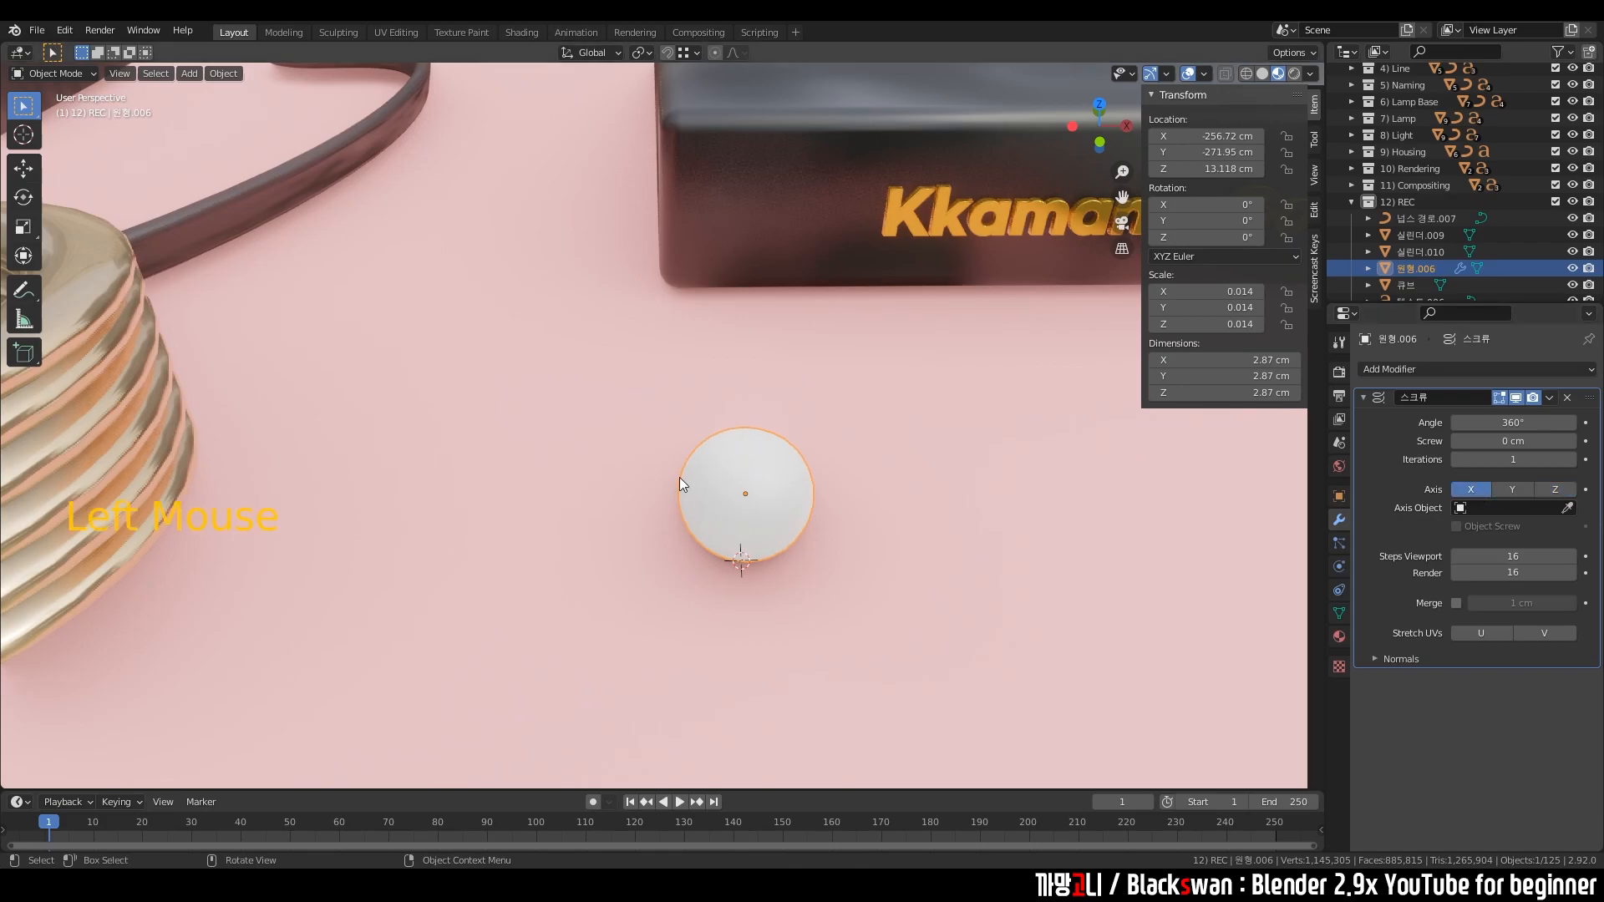
click(1510, 489)
middle_drag(700, 540, 663, 419)
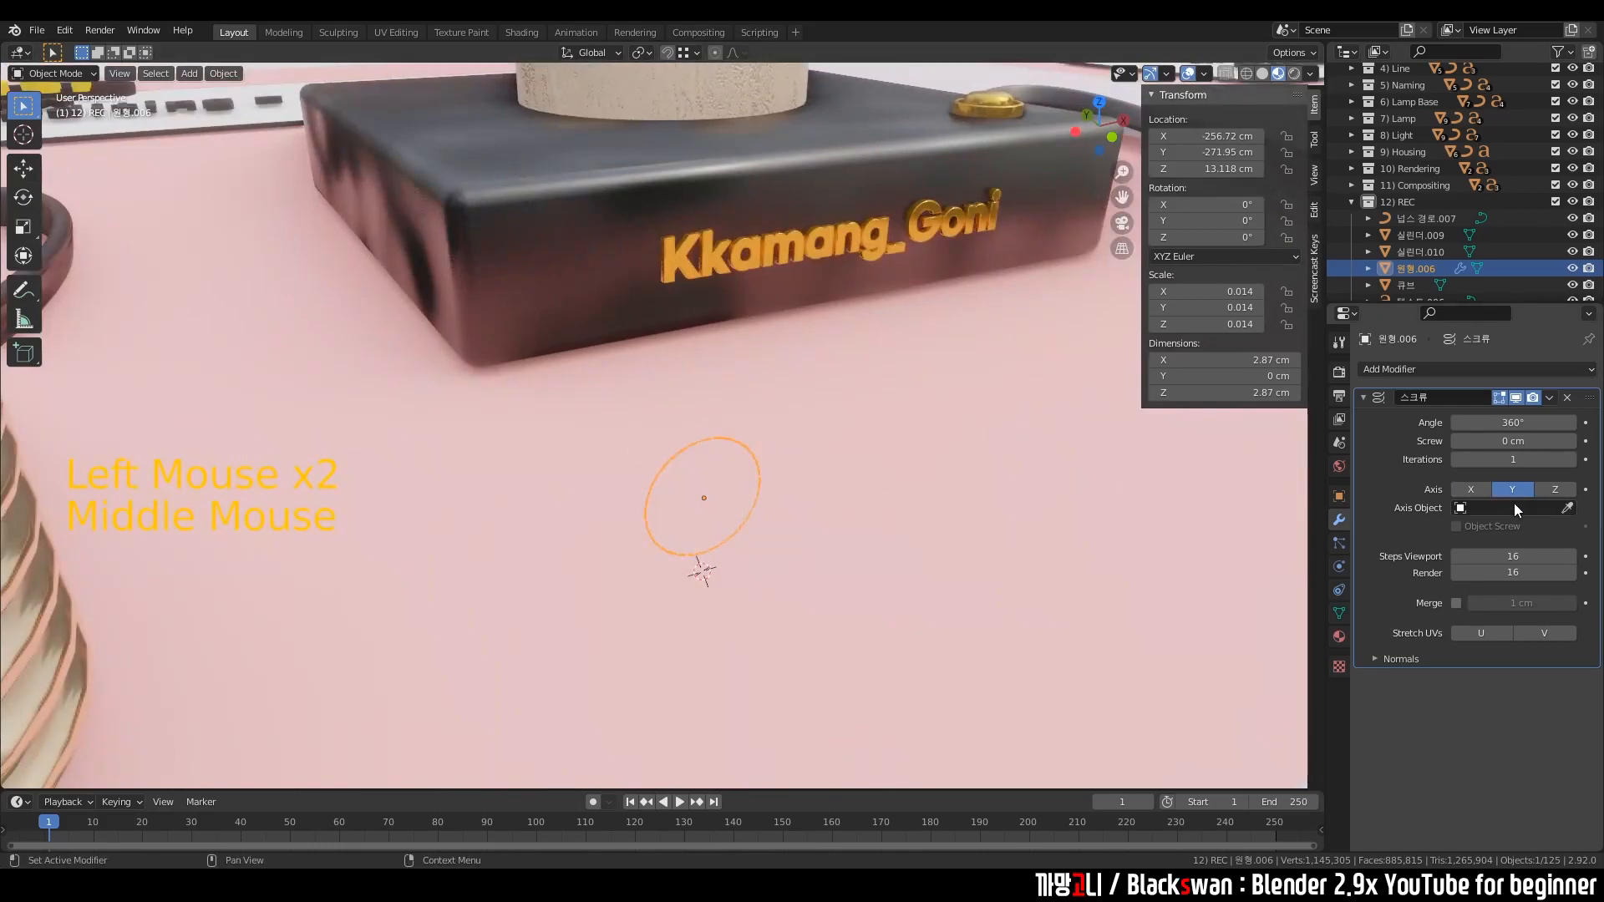
click(1554, 490)
- Compare the origin of the revolved circle with the reference ring's centre, from the top view and in perspective
scroll(783, 528, down, 1)
scroll(784, 528, down, 2)
middle_drag(780, 527, 583, 578)
scroll(582, 578, down, 1)
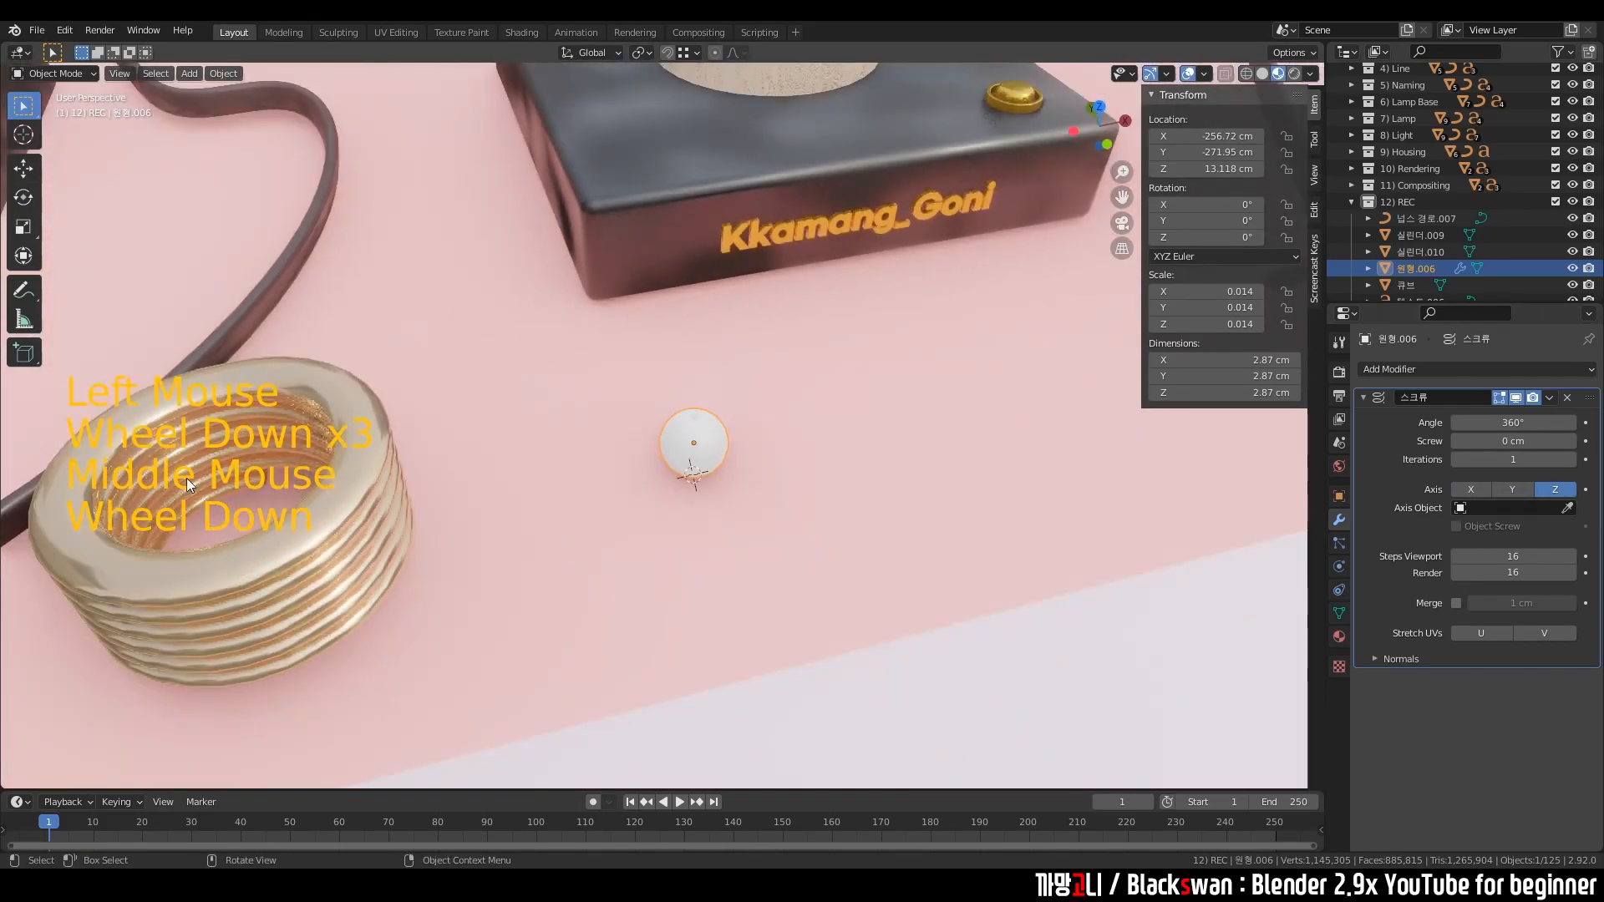
key(KP_7)
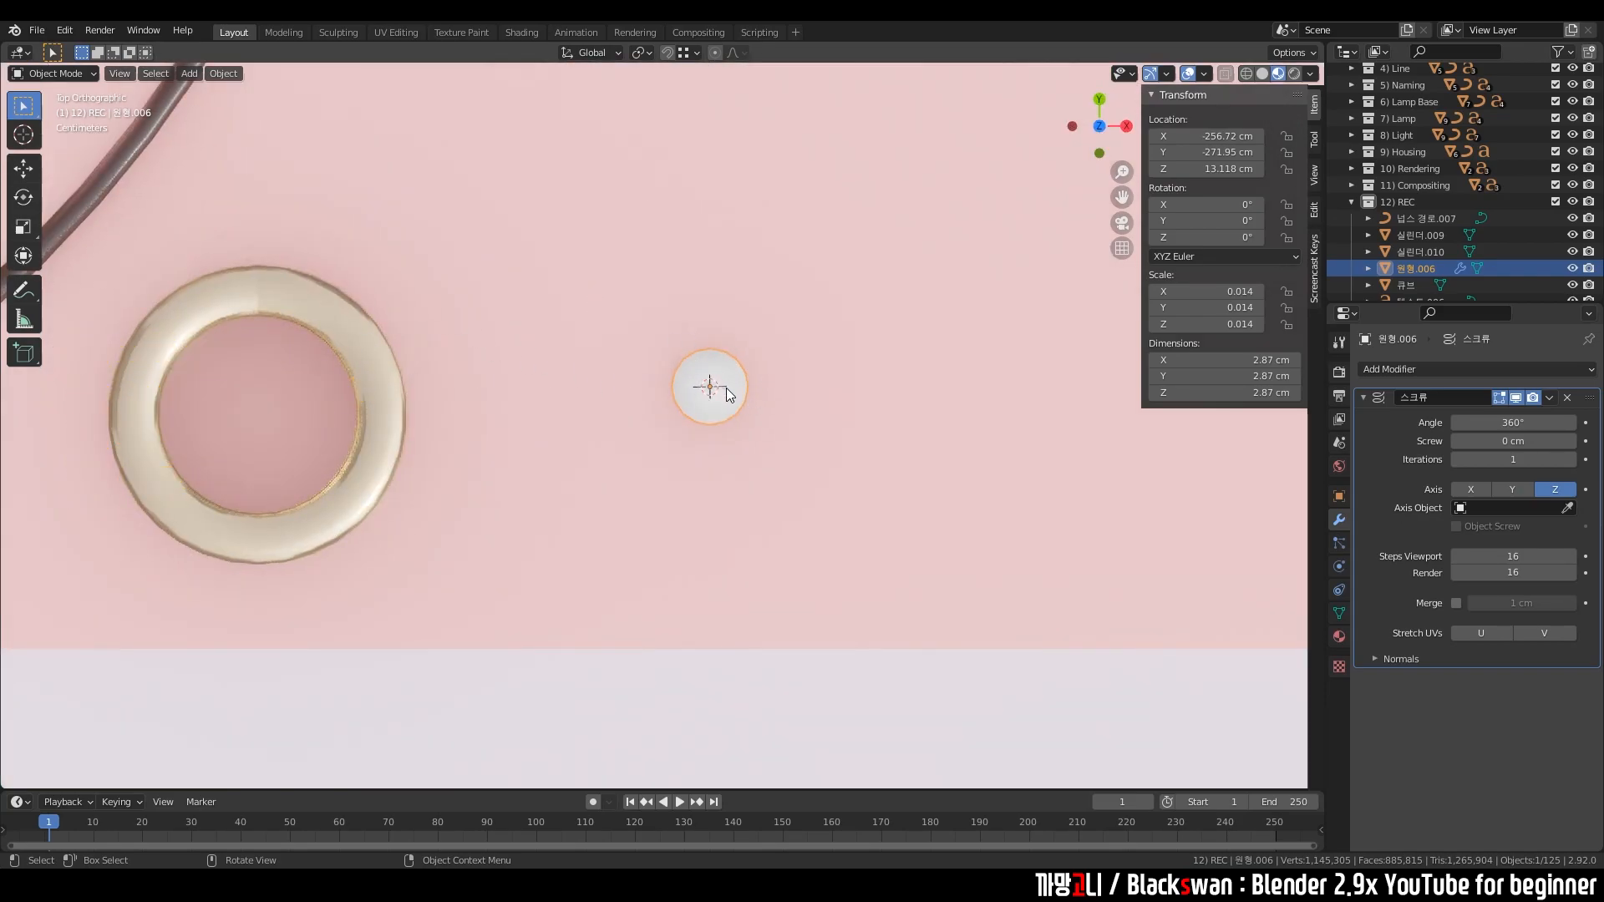
scroll(726, 393, up, 6)
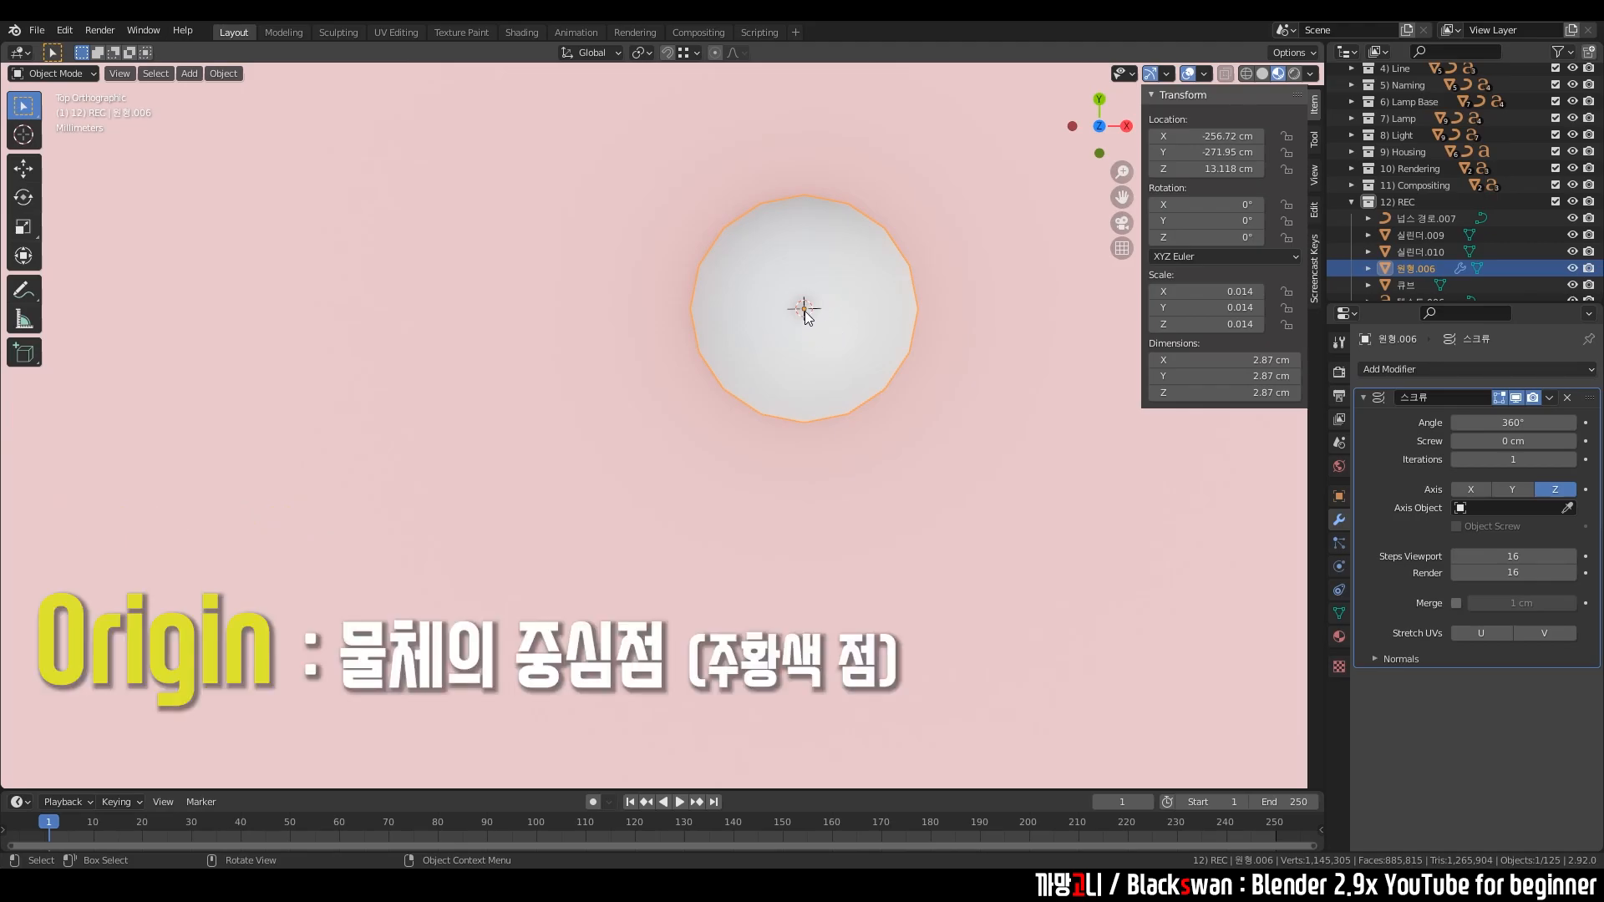
scroll(805, 318, down, 5)
shift+middle_drag(763, 347, 629, 405)
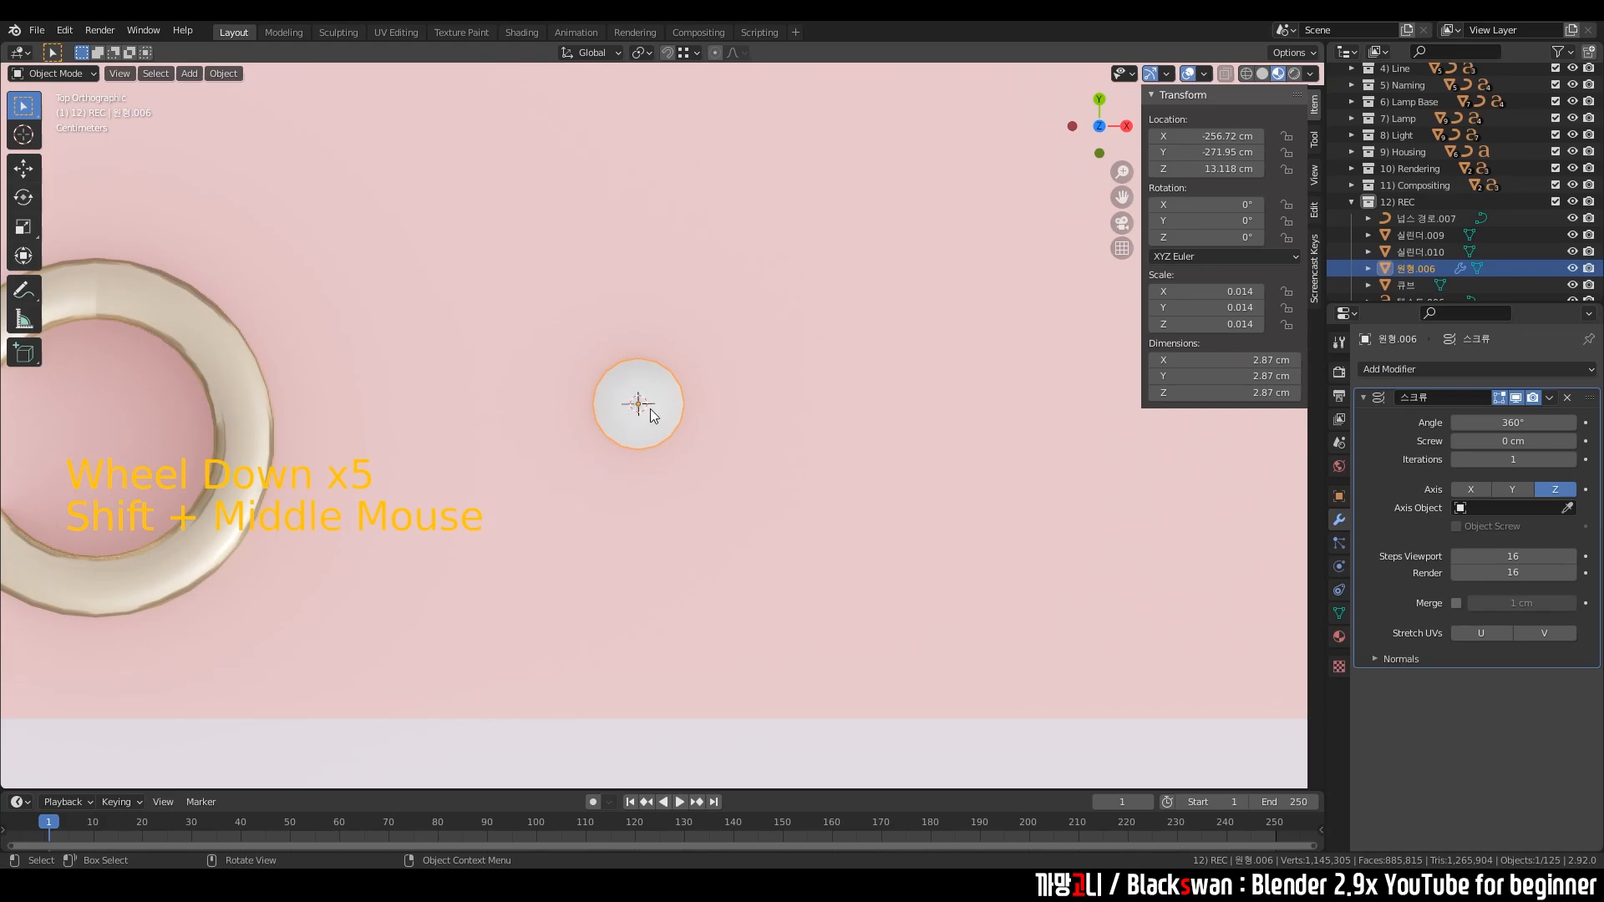
click(235, 433)
shift+middle_drag(366, 410, 684, 361)
middle_drag(554, 403, 555, 394)
scroll(551, 374, down, 2)
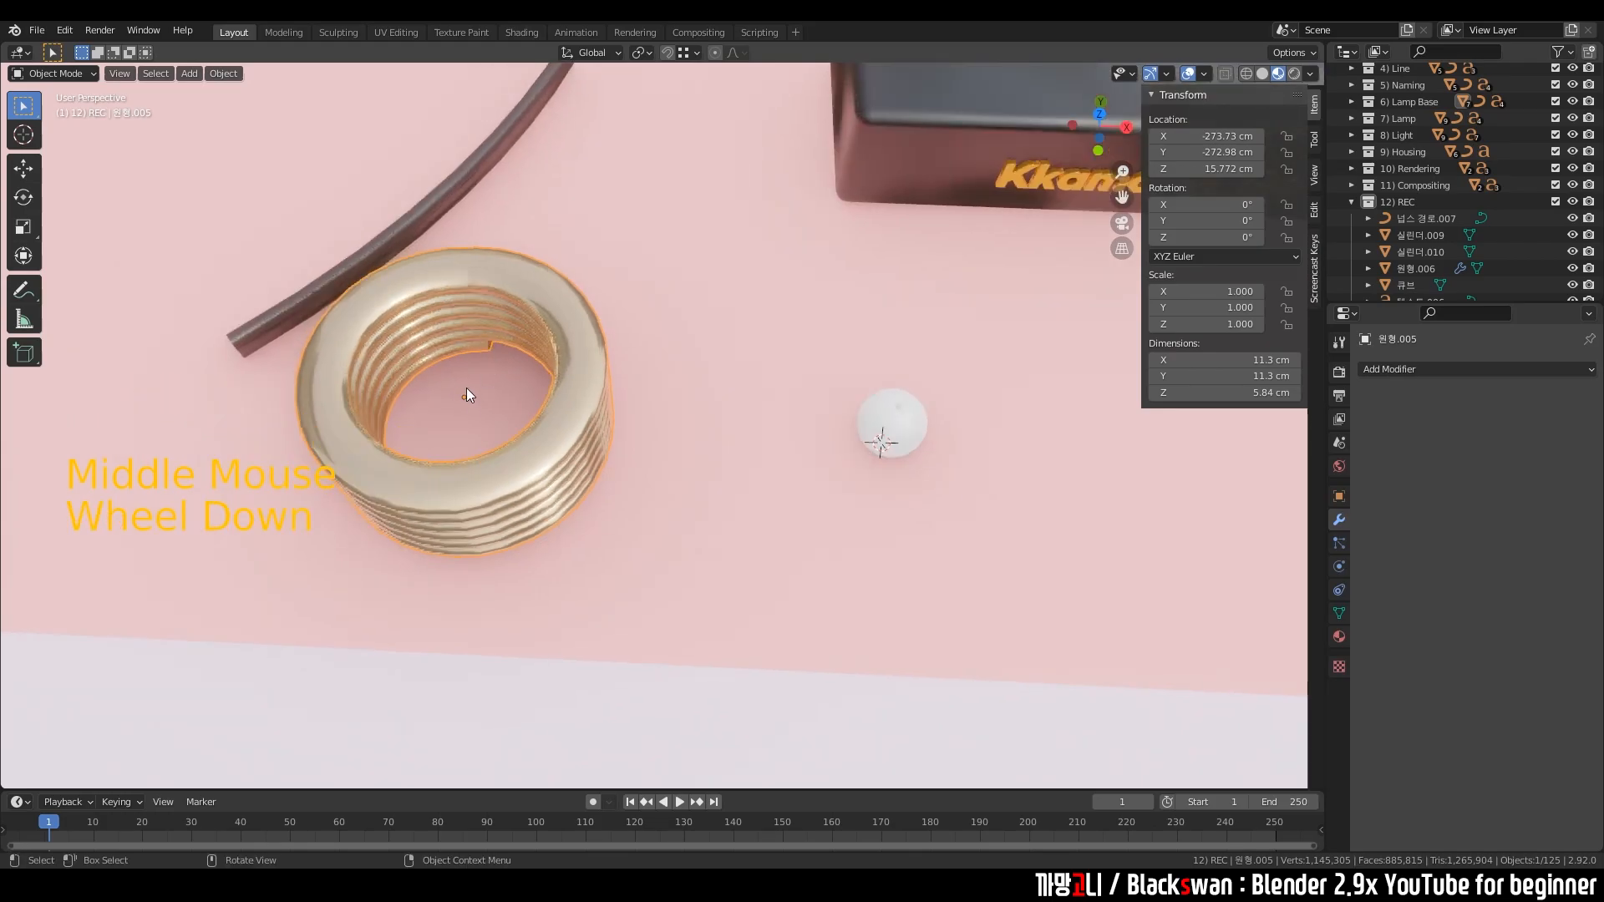
click(880, 419)
- From the top view, annotate the circle's origin with an arrow leading to a small target mark on its +X side
key(grave)
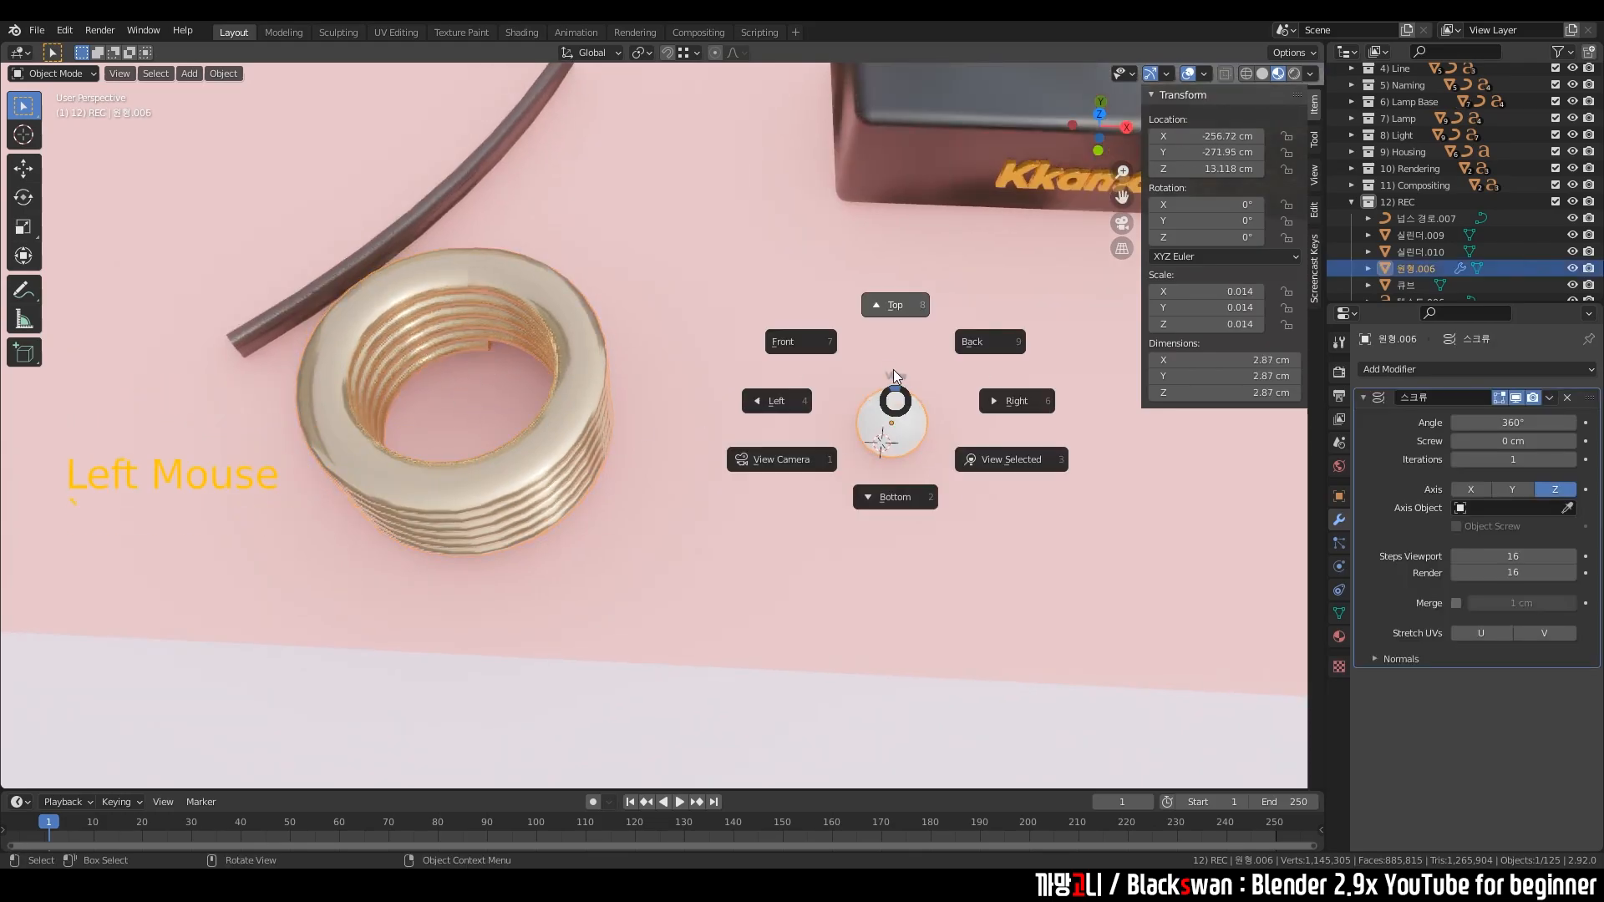
shift+middle_drag(911, 376, 517, 369)
scroll(452, 361, up, 4)
shift+middle_drag(614, 315, 779, 321)
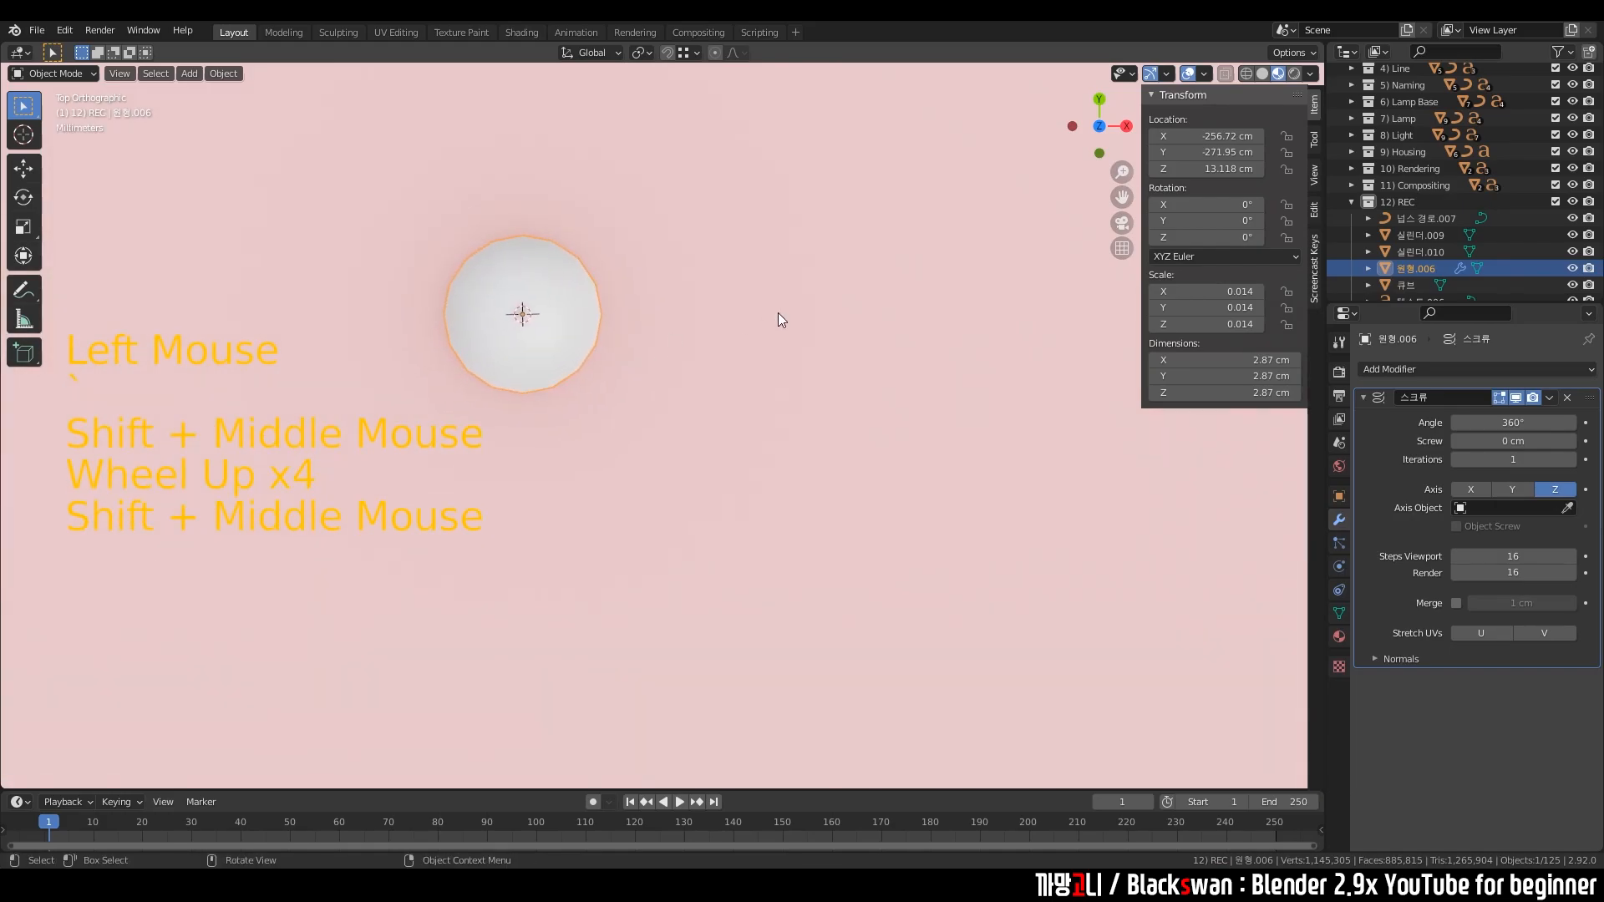
click(23, 290)
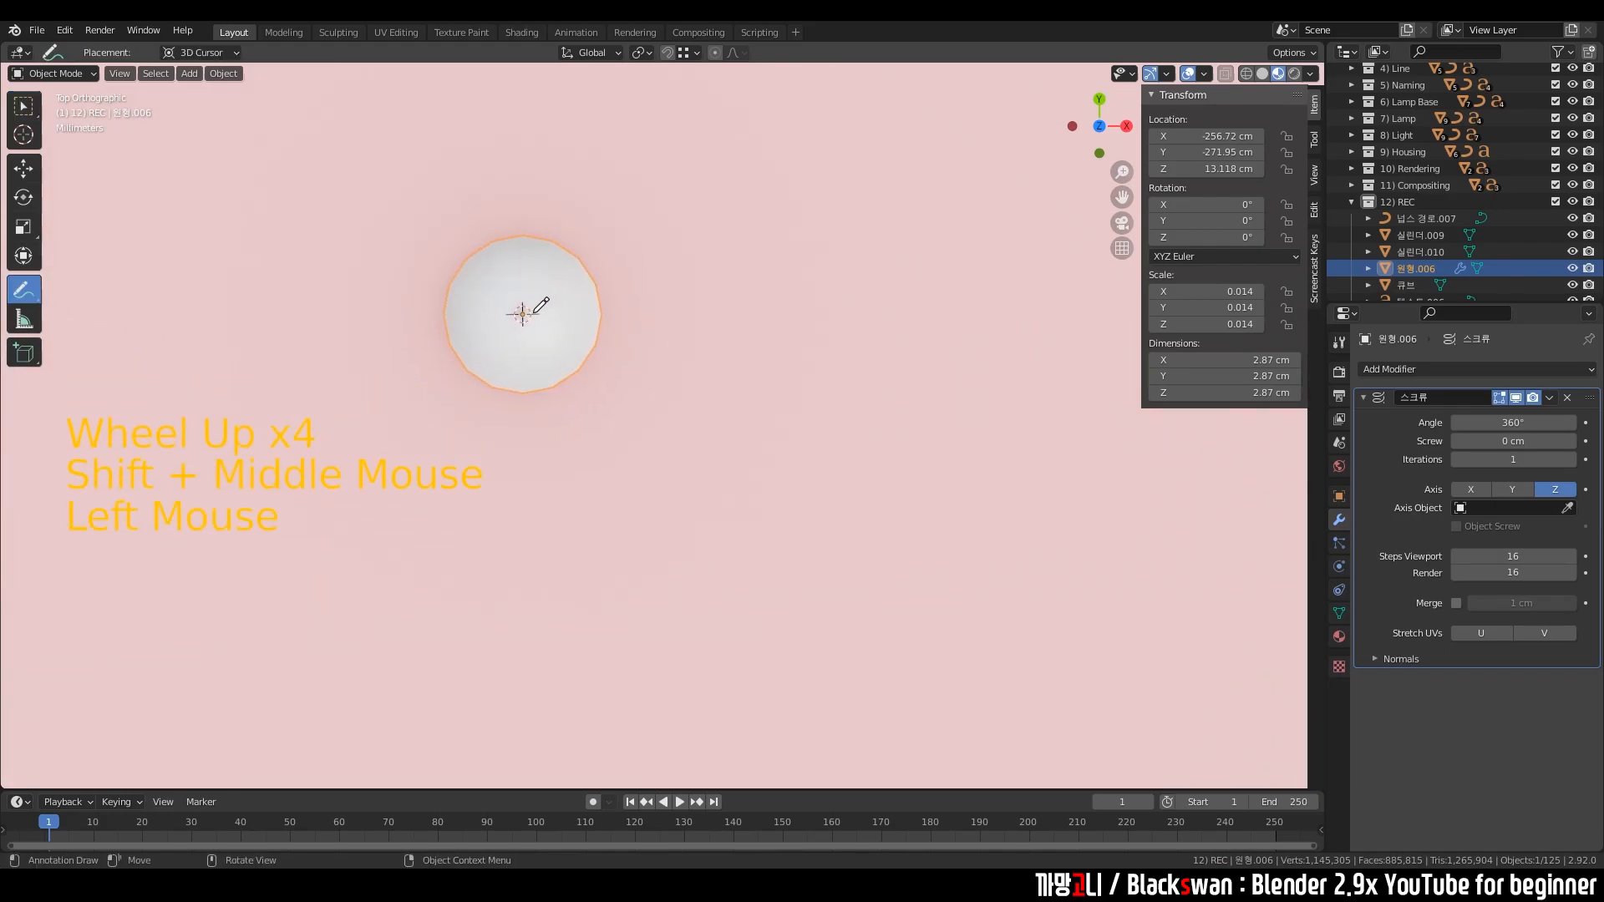
drag(508, 317, 538, 307)
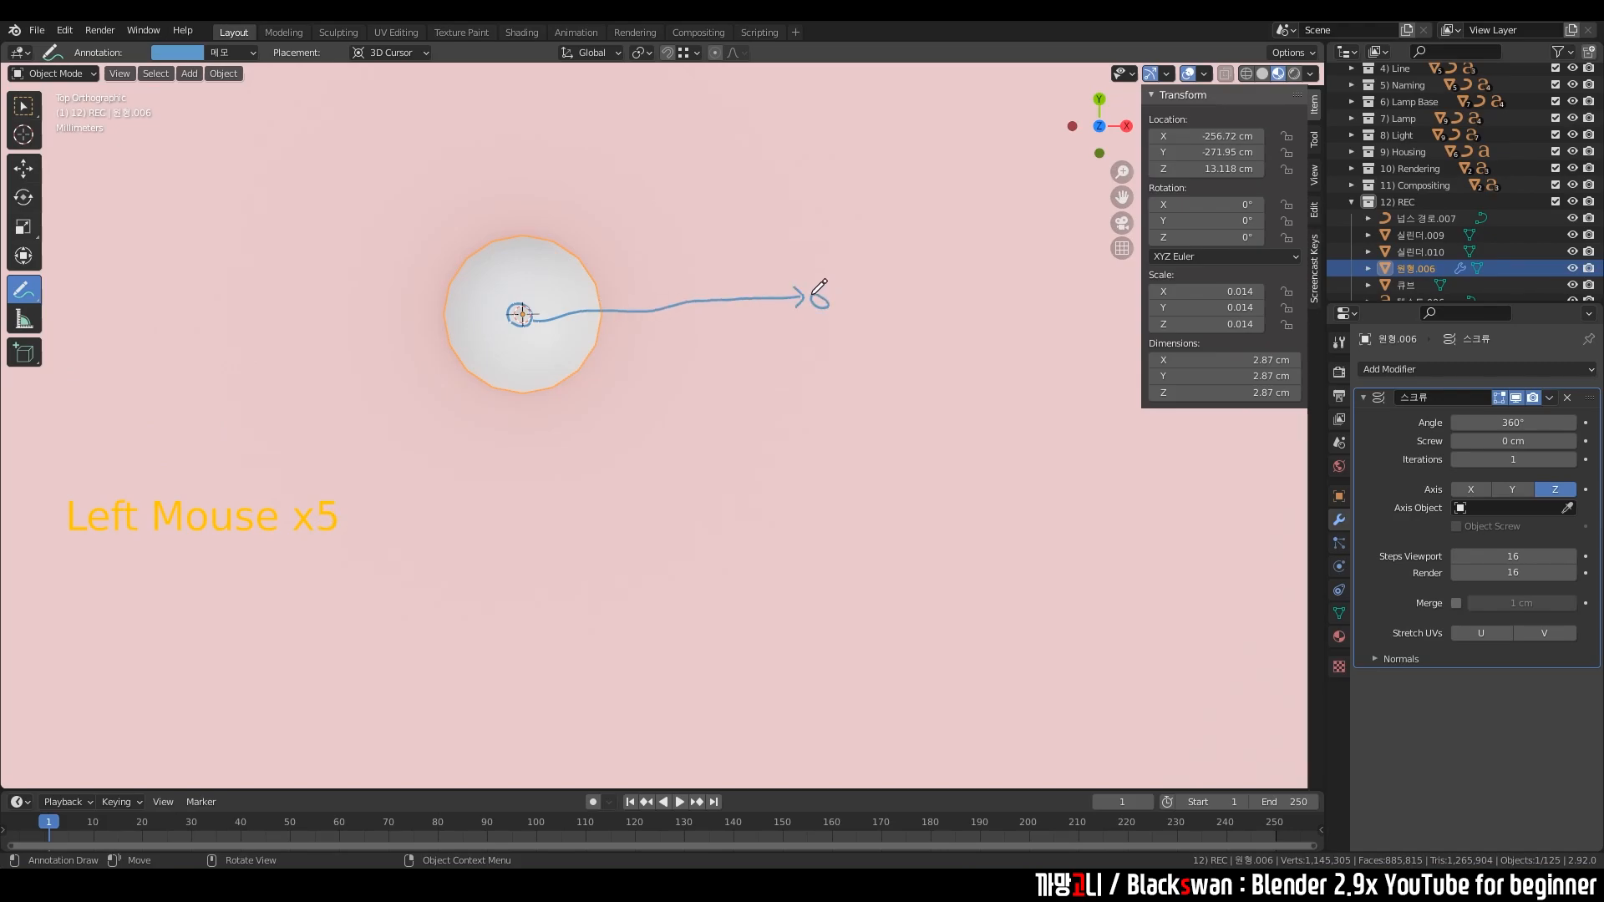
click(23, 107)
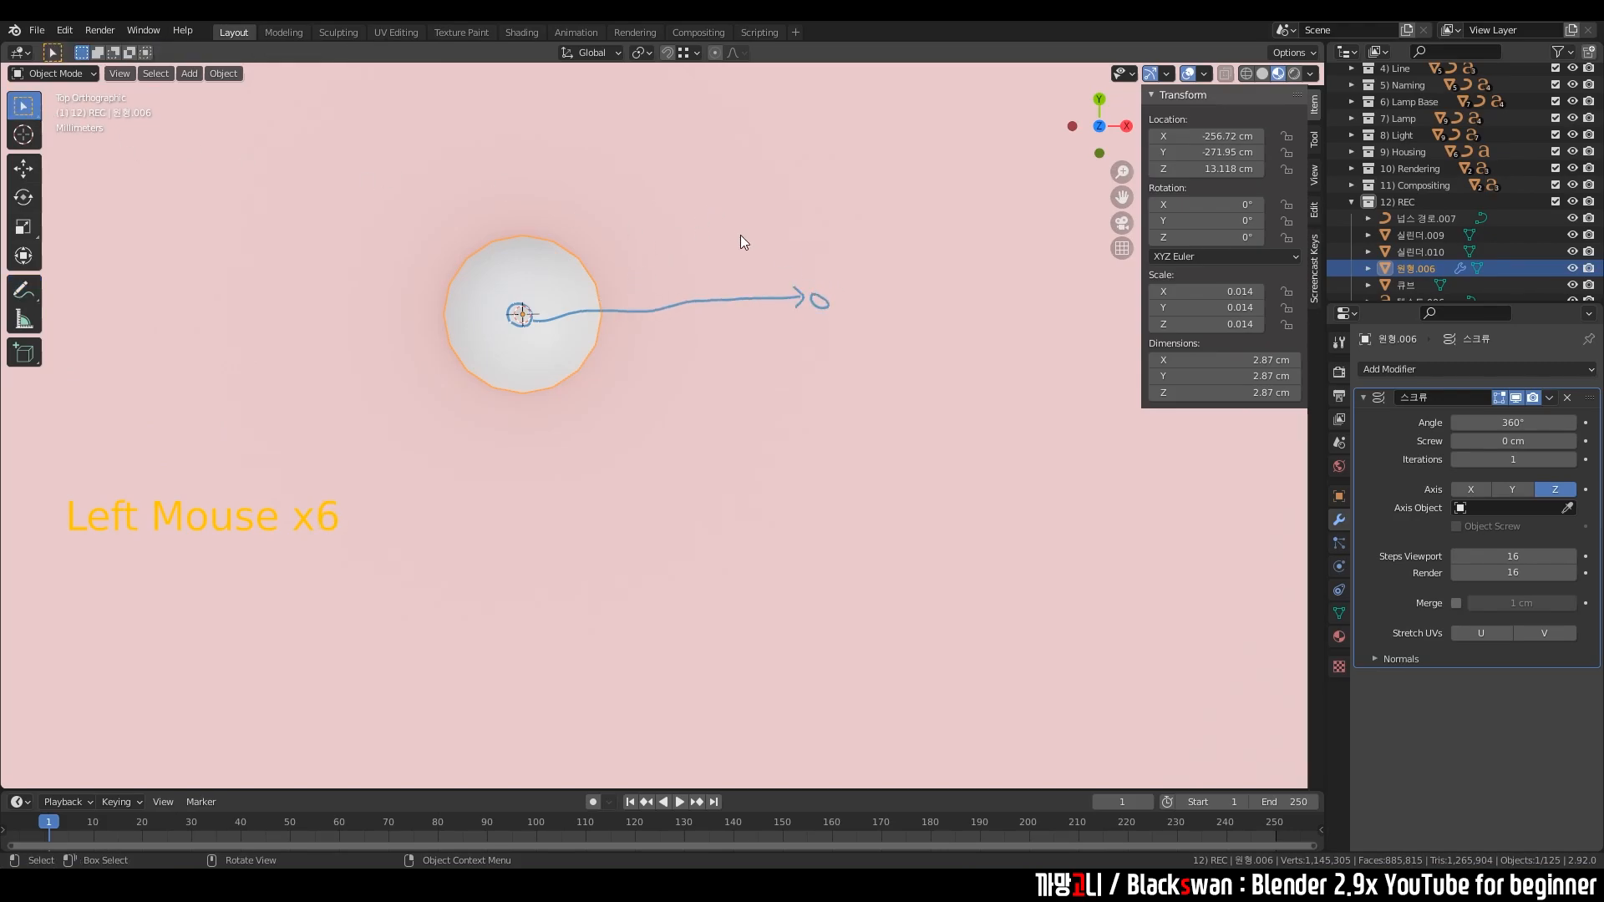
- Place the 3D cursor about 5.4 cm from the circle's centre in +X and set the circle's origin to the 3D cursor
shift+right_click(818, 307)
shift+right_click(844, 404)
shift+right_click(948, 312)
shift+right_click(809, 346)
shift+right_click(809, 346)
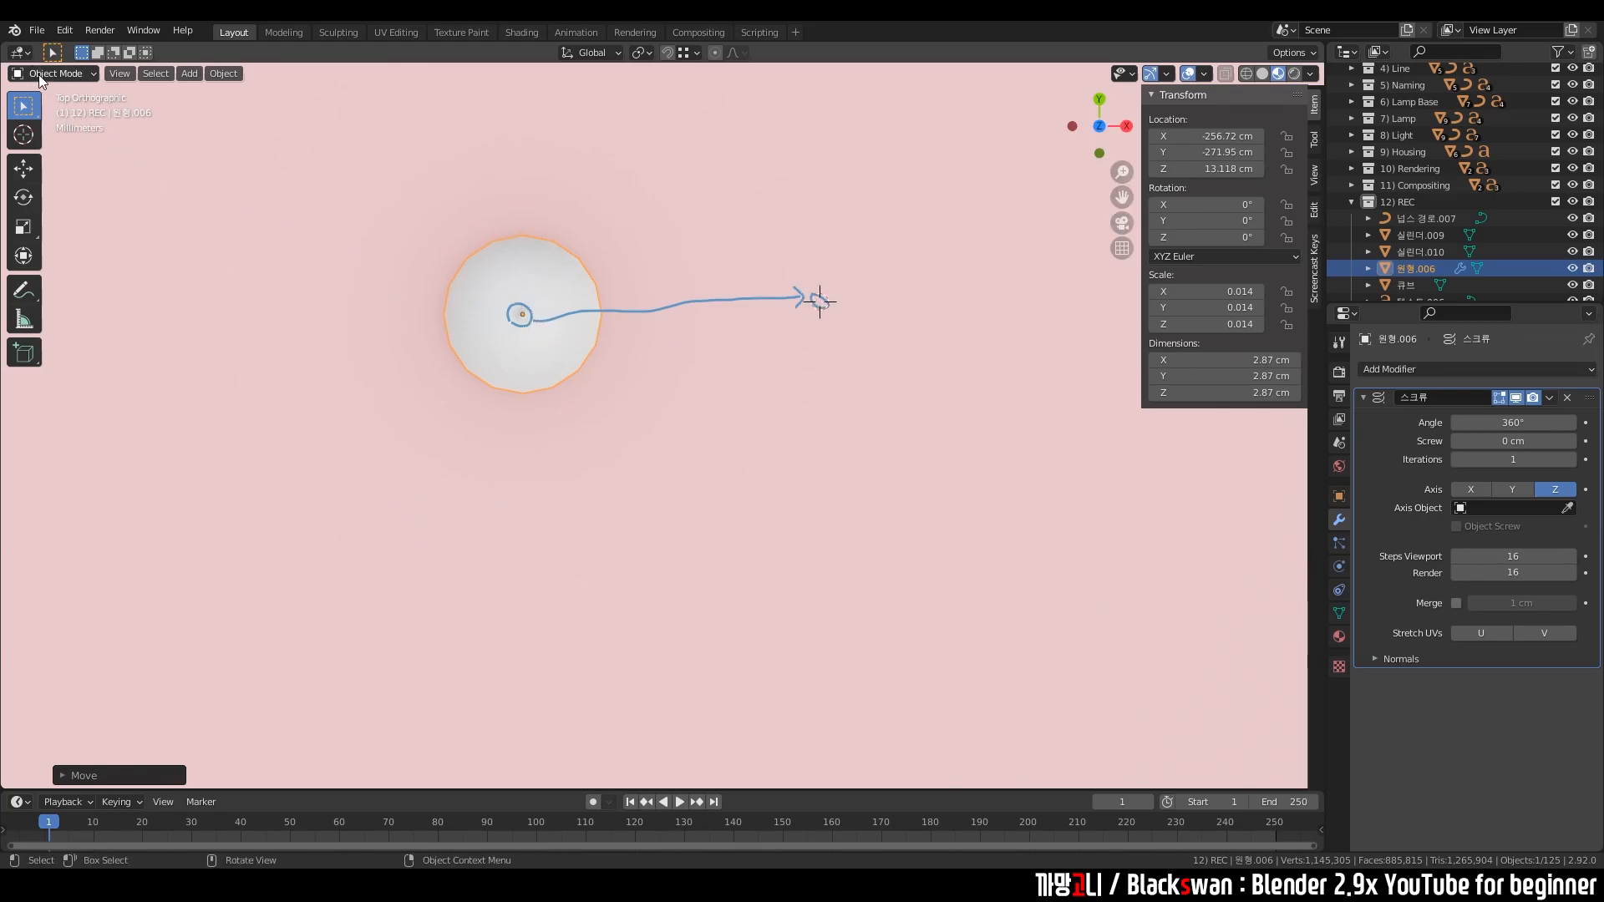
right_click(538, 316)
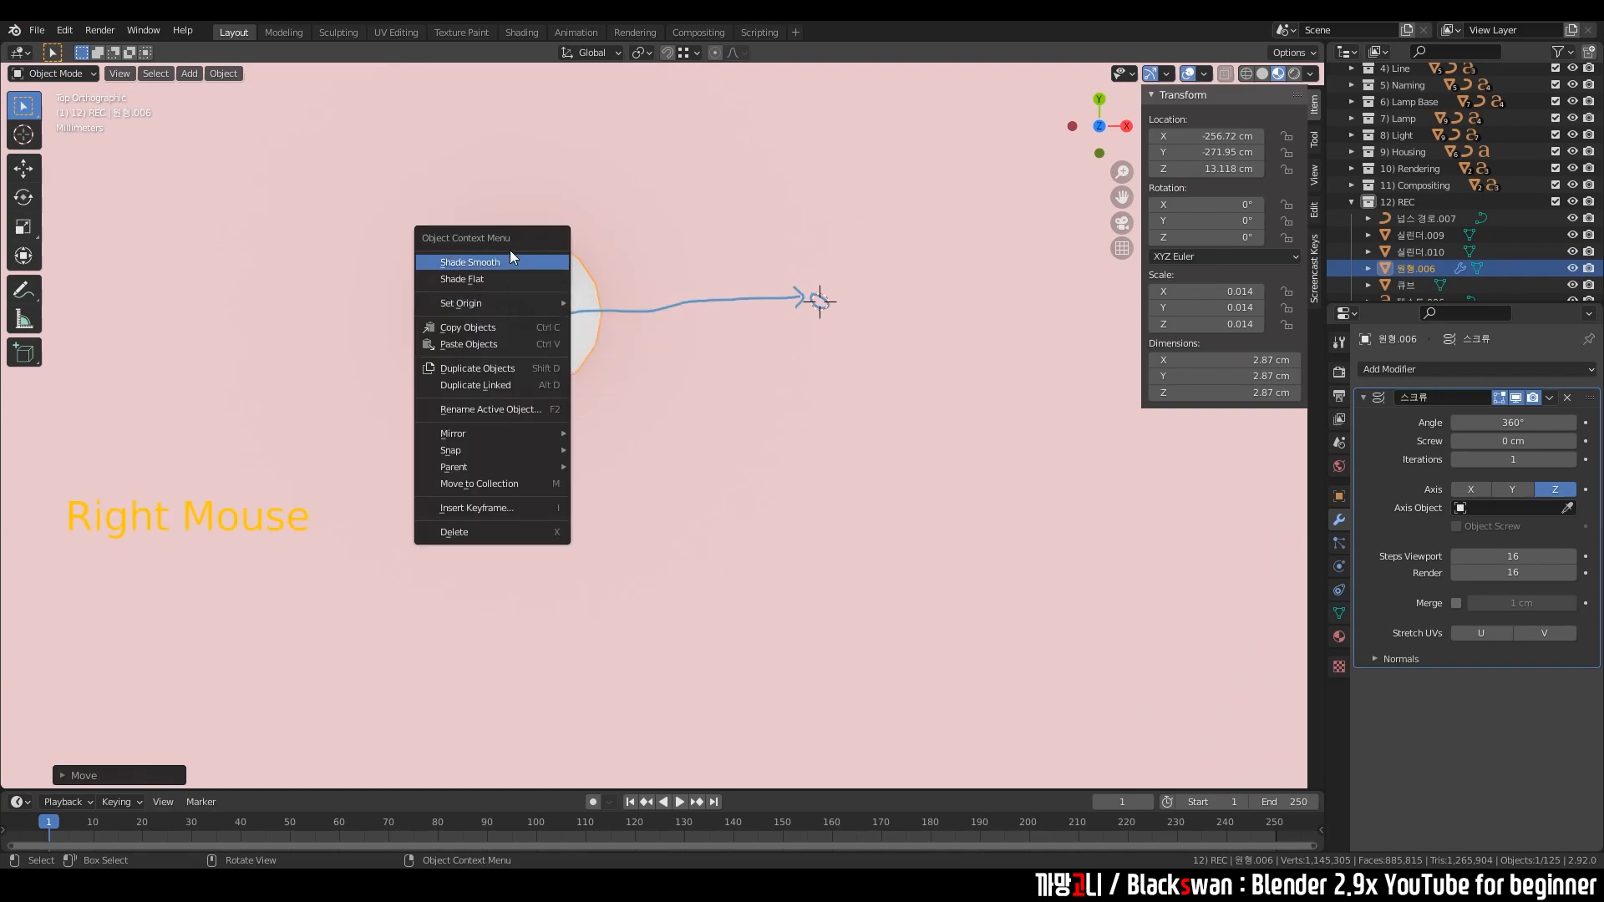
mouse_move(491, 301)
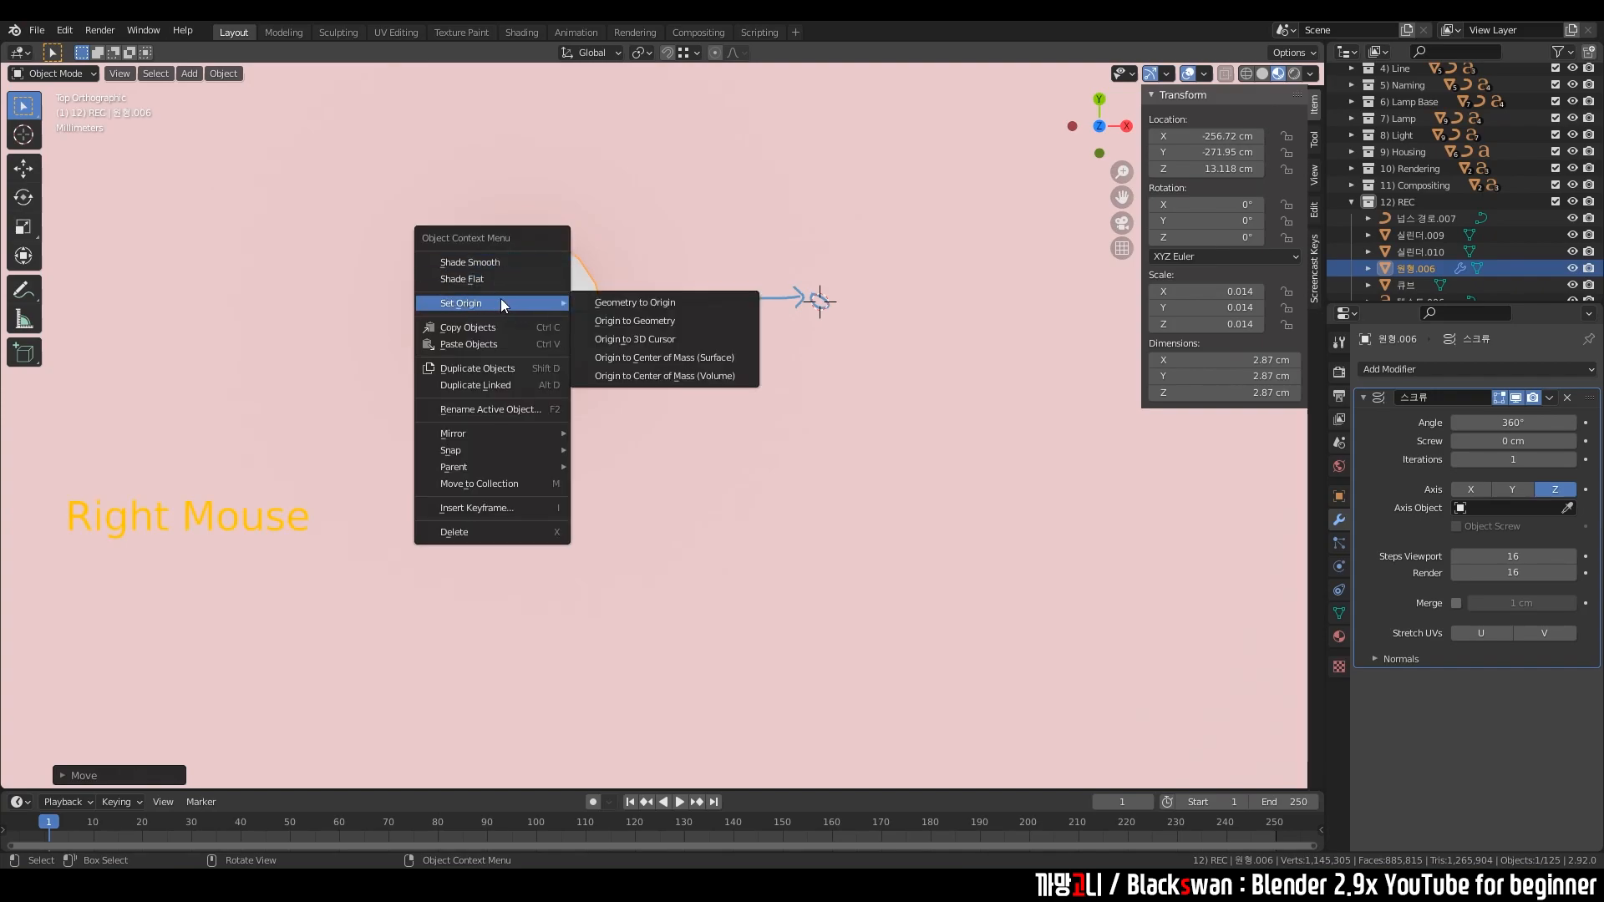
click(651, 342)
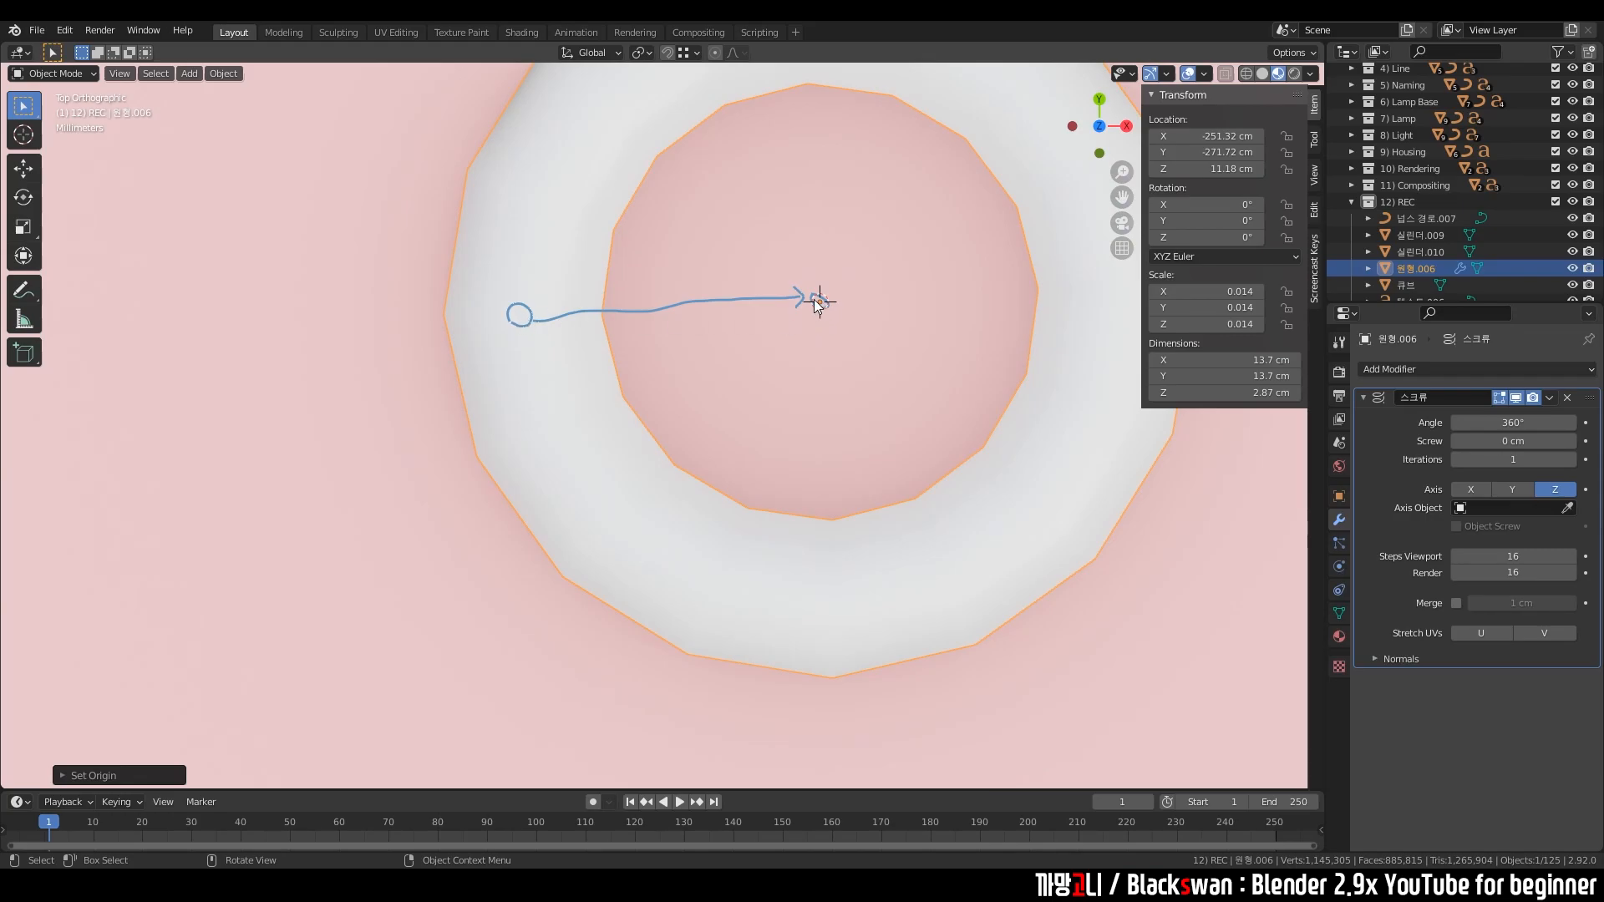
- Try the X and Y axes in the Screw modifier with the offset origin and examine the revolved shape
shift+middle_drag(777, 308, 653, 429)
scroll(675, 429, down, 3)
scroll(653, 429, up, 4)
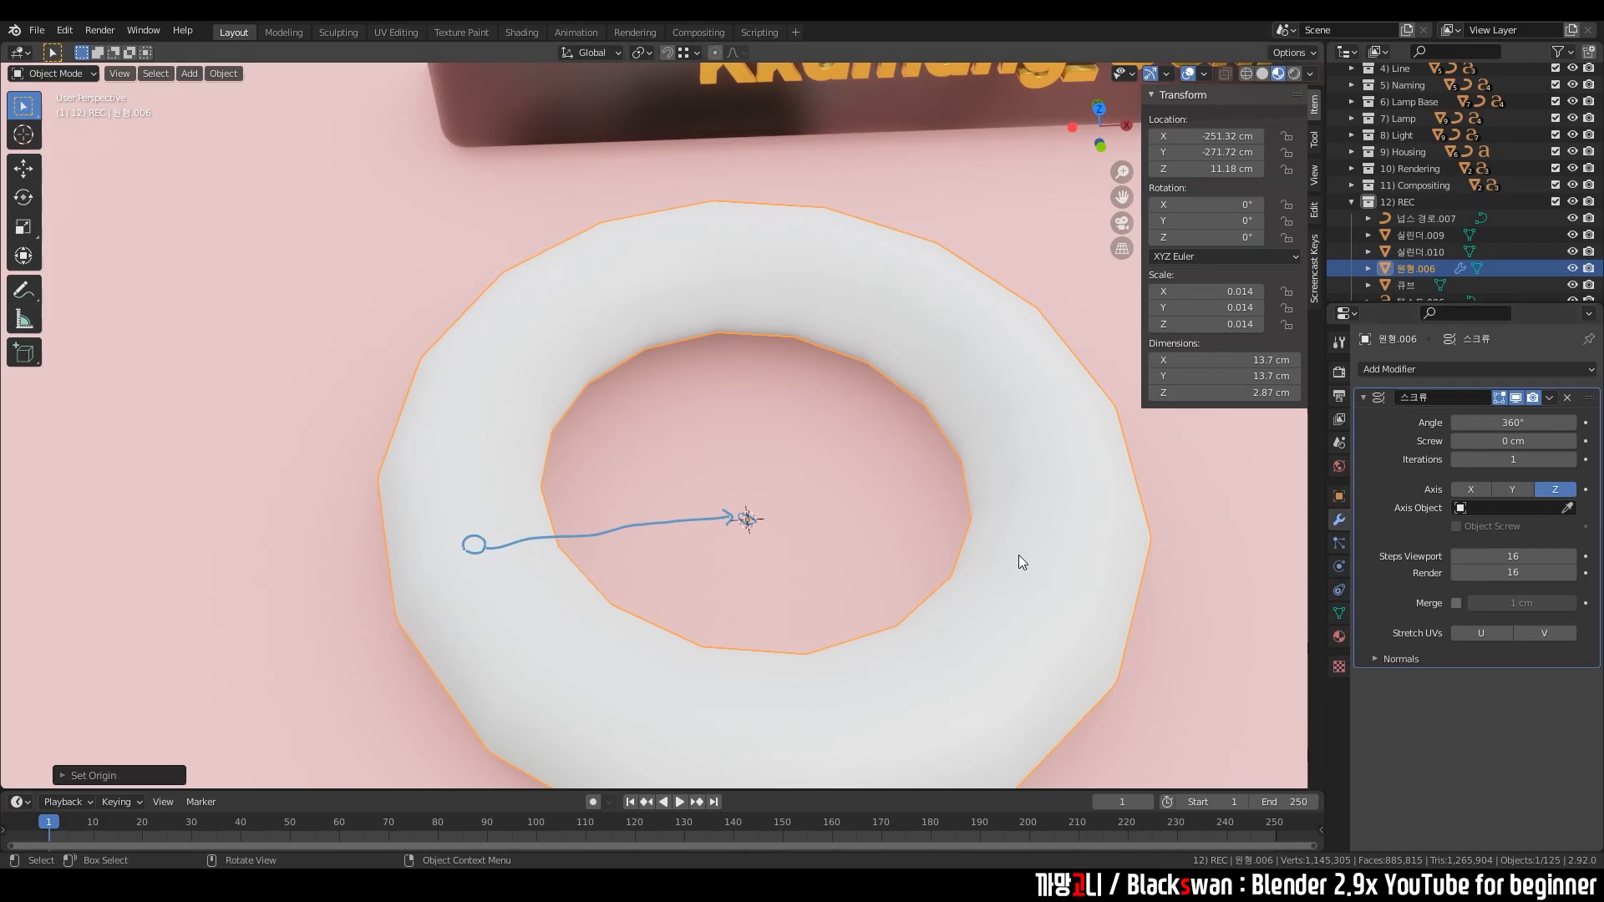
scroll(803, 485, down, 3)
middle_drag(804, 485, 902, 597)
click(1479, 490)
click(1509, 488)
middle_drag(847, 526, 798, 569)
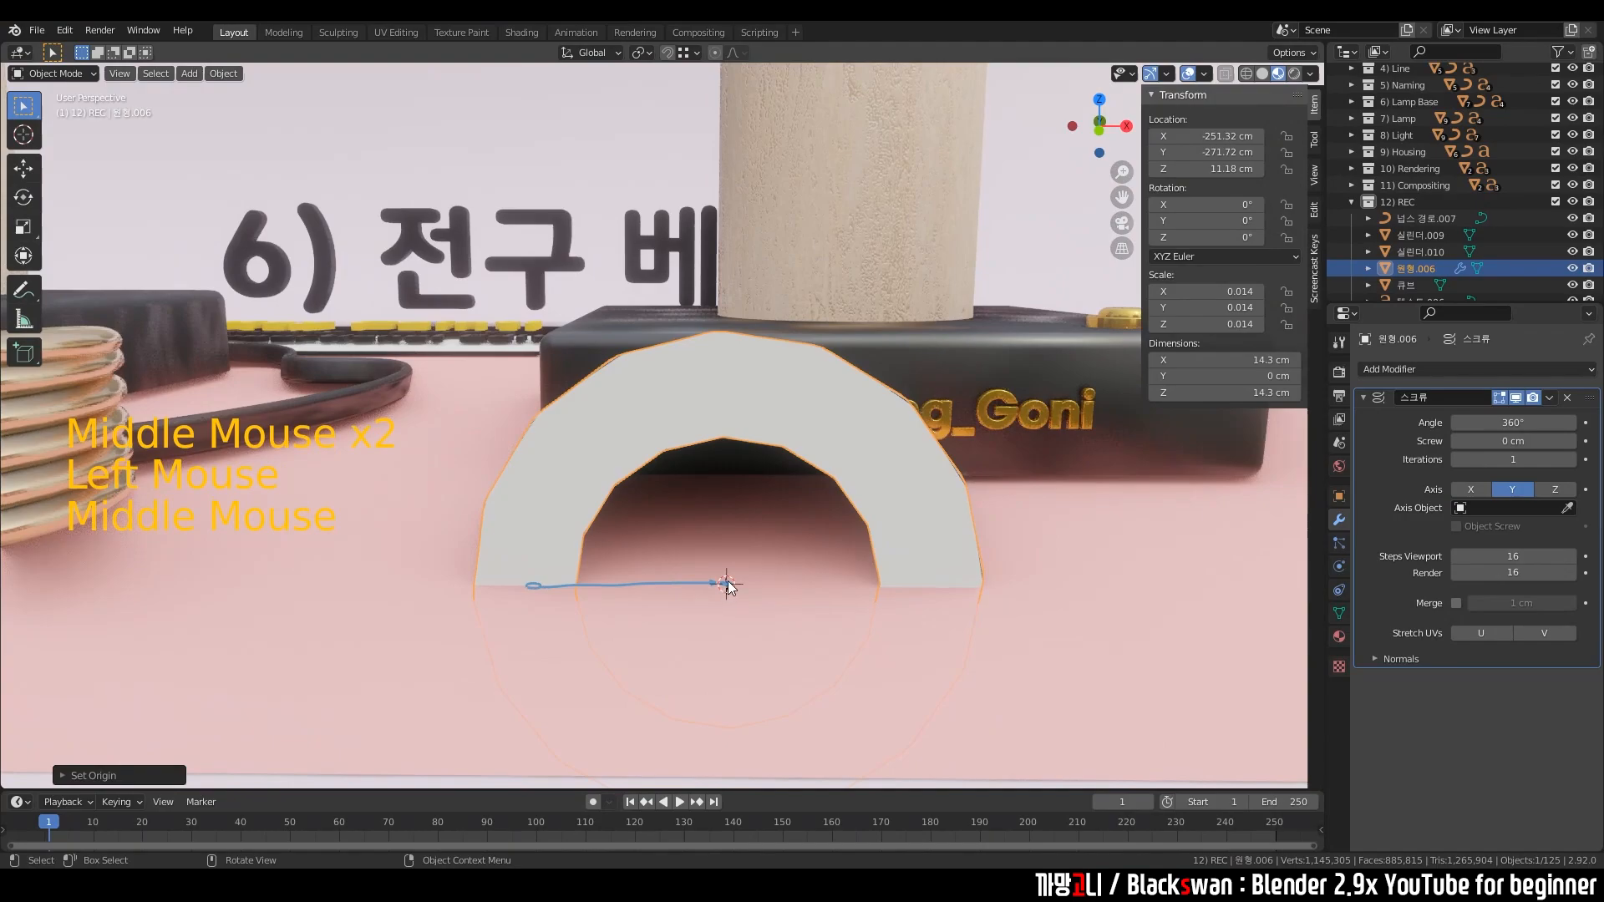
- Annotate the Y axis through the origin and the rotation direction around it, and delete all the annotations
middle_drag(899, 240, 877, 350)
drag(766, 193, 701, 567)
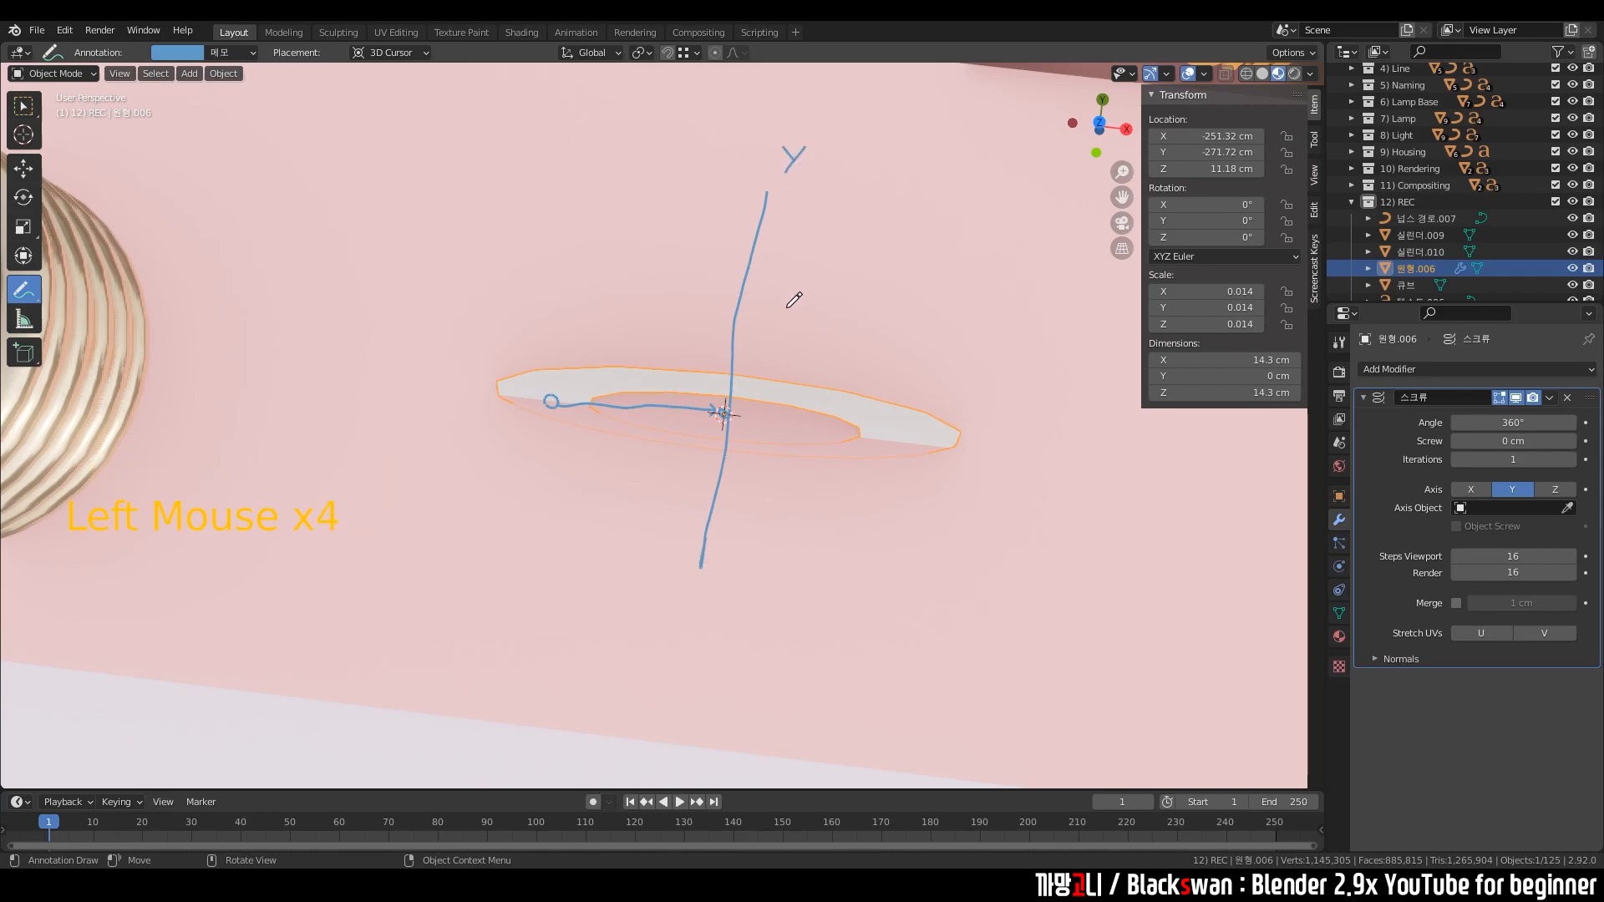
middle_drag(793, 301, 668, 334)
drag(660, 345, 669, 333)
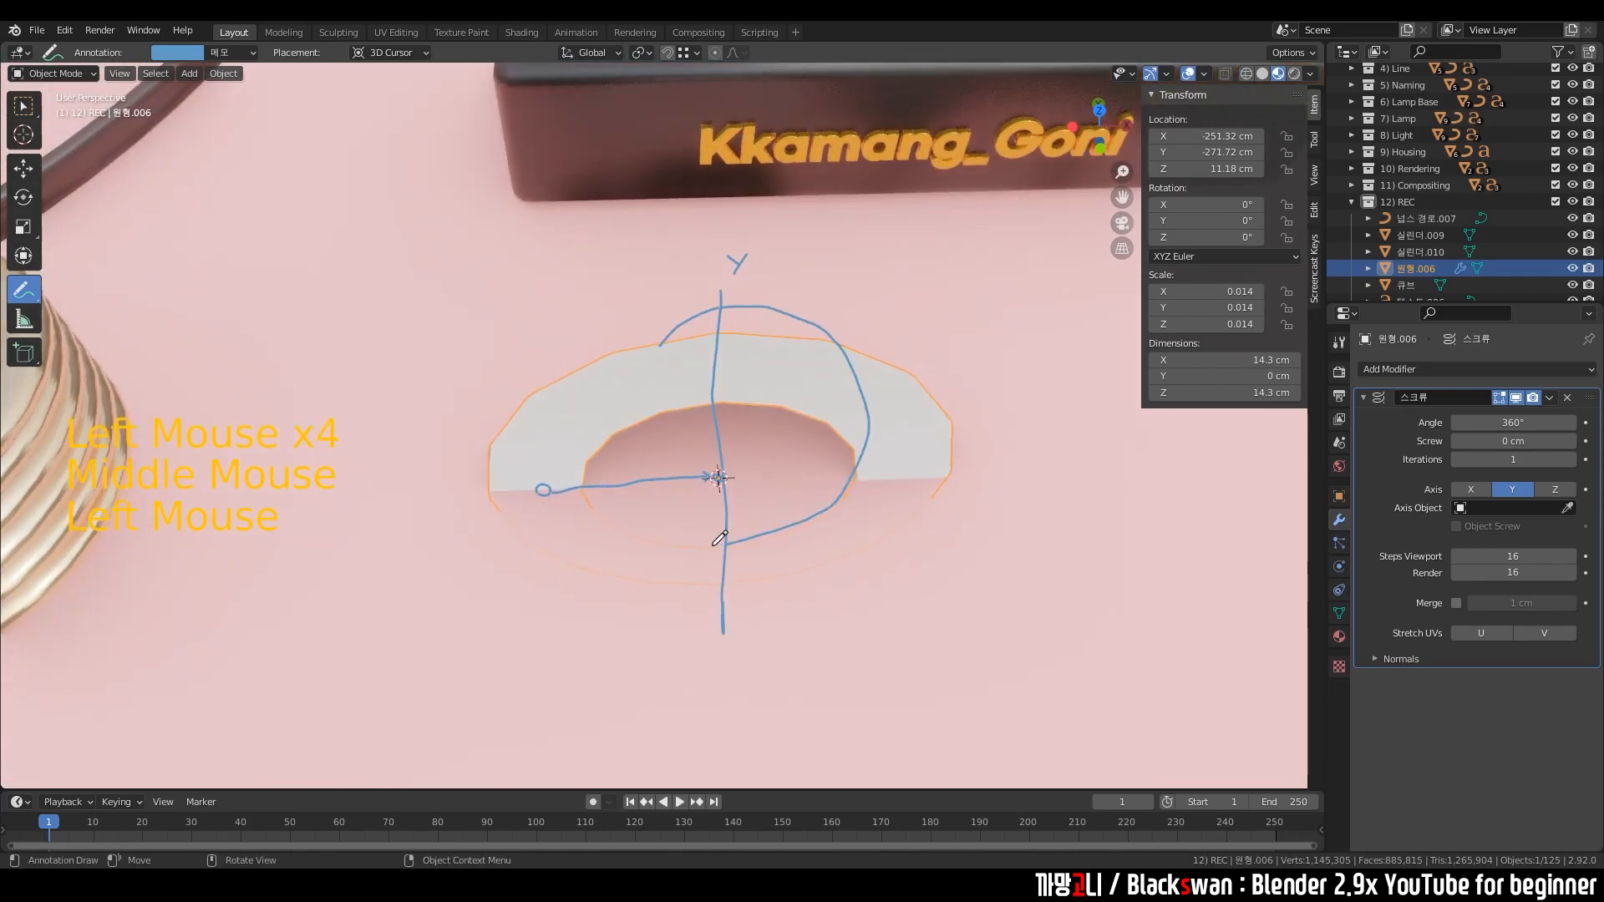
click(248, 55)
click(341, 123)
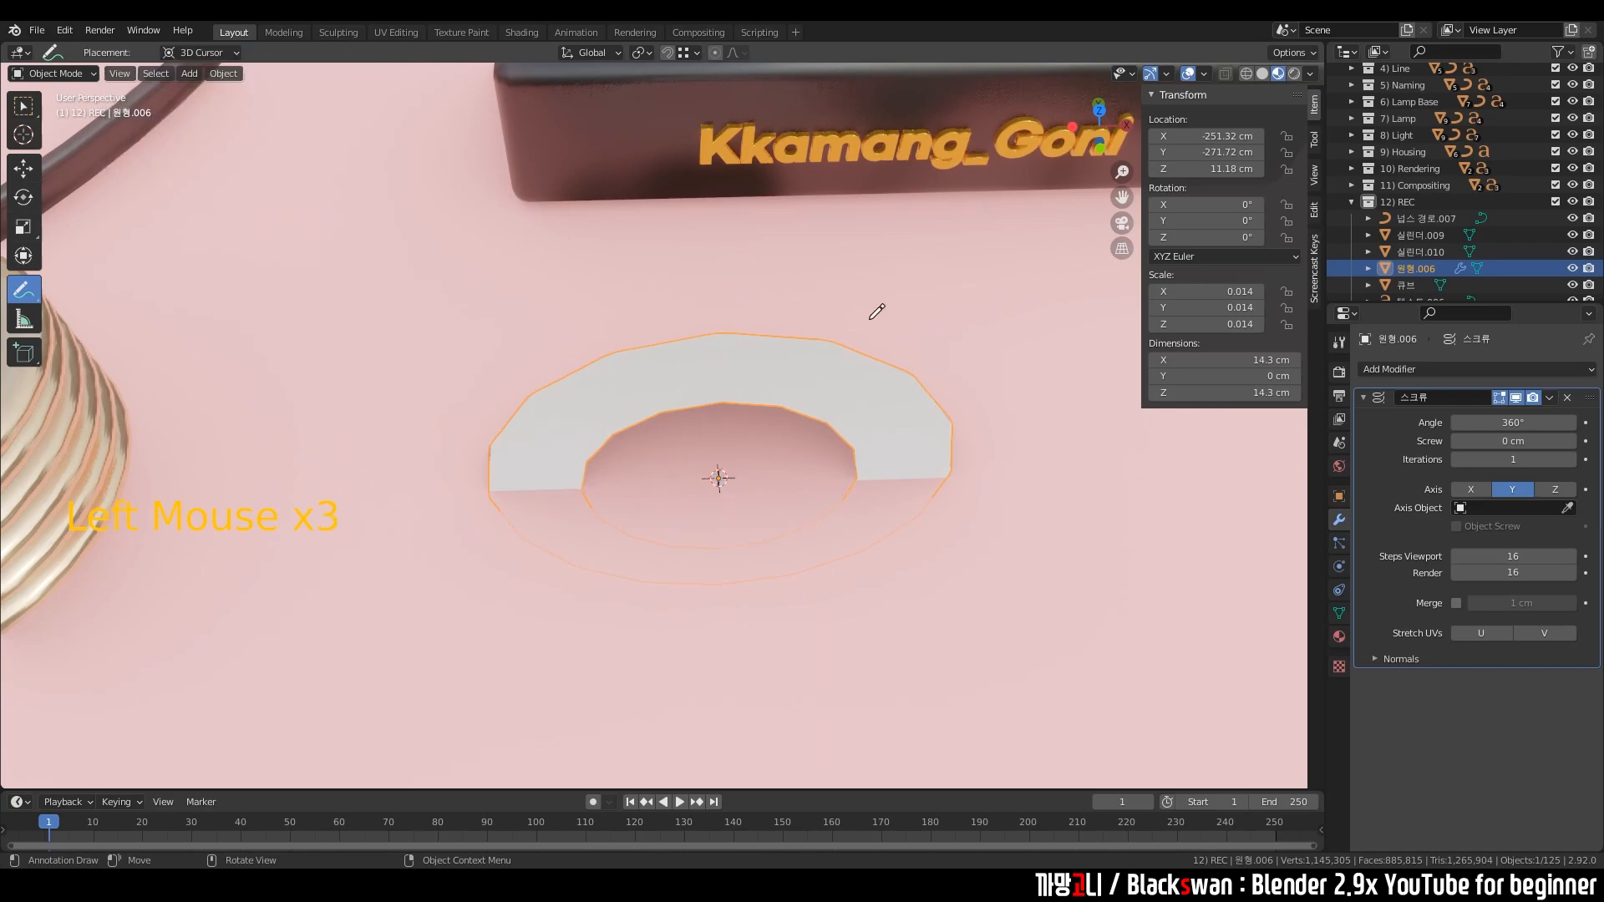
- Set the Screw modifier's axis to Z and return to the selection tool
click(1554, 490)
scroll(763, 404, down, 1)
click(23, 105)
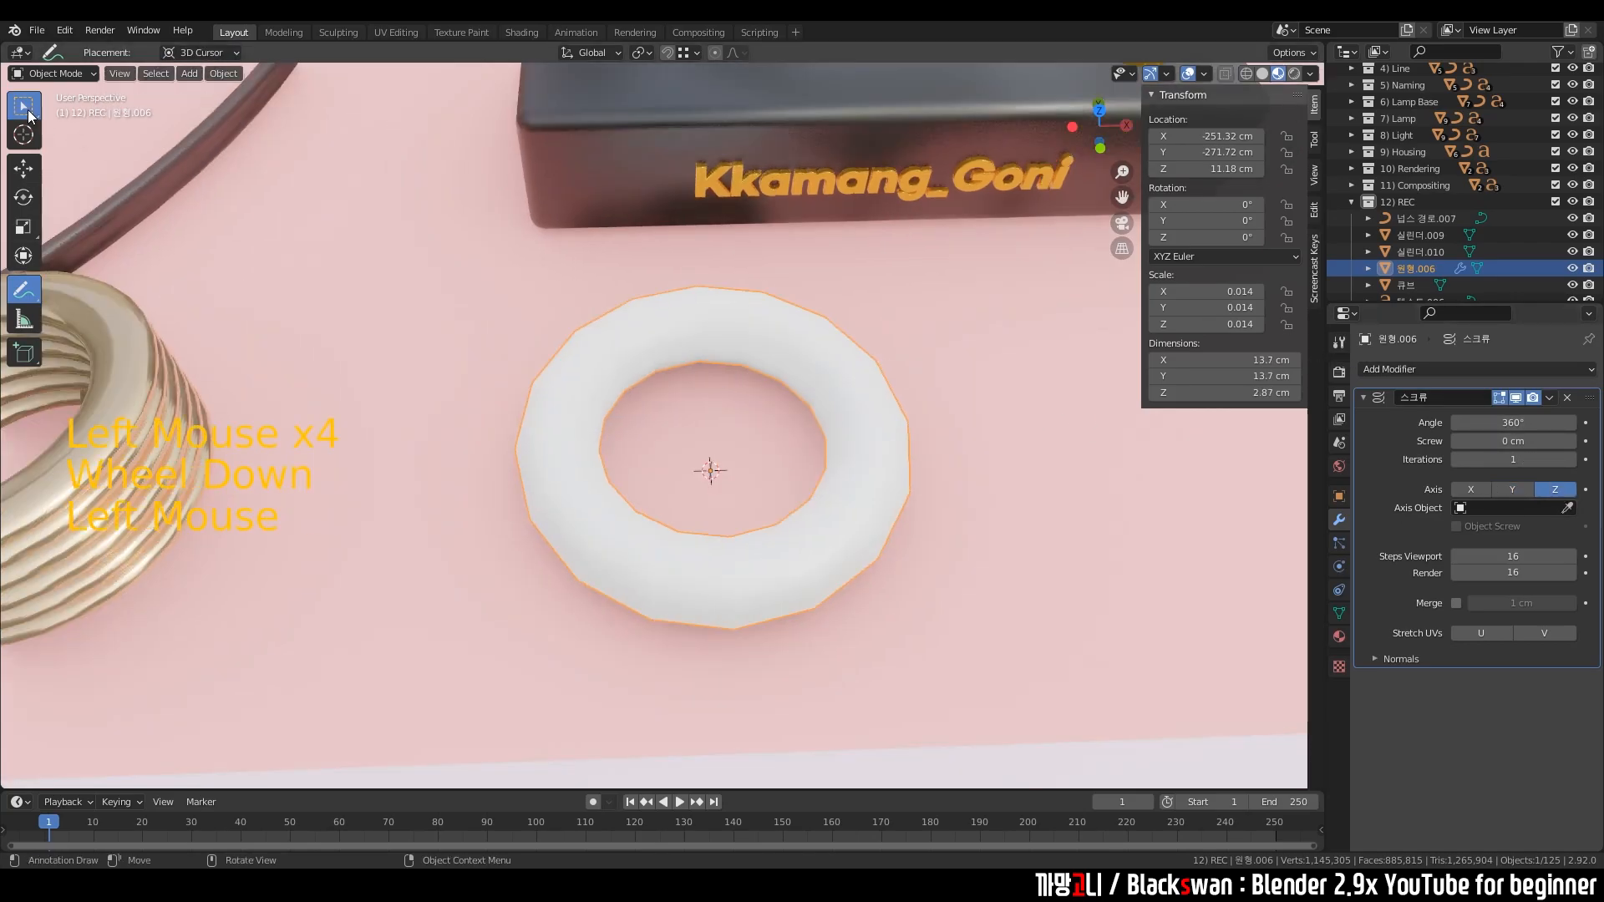
- Try a Screw angle of about 301° on the ring in top view and restore it to 360°
middle_drag(636, 291, 684, 354)
scroll(680, 356, up, 3)
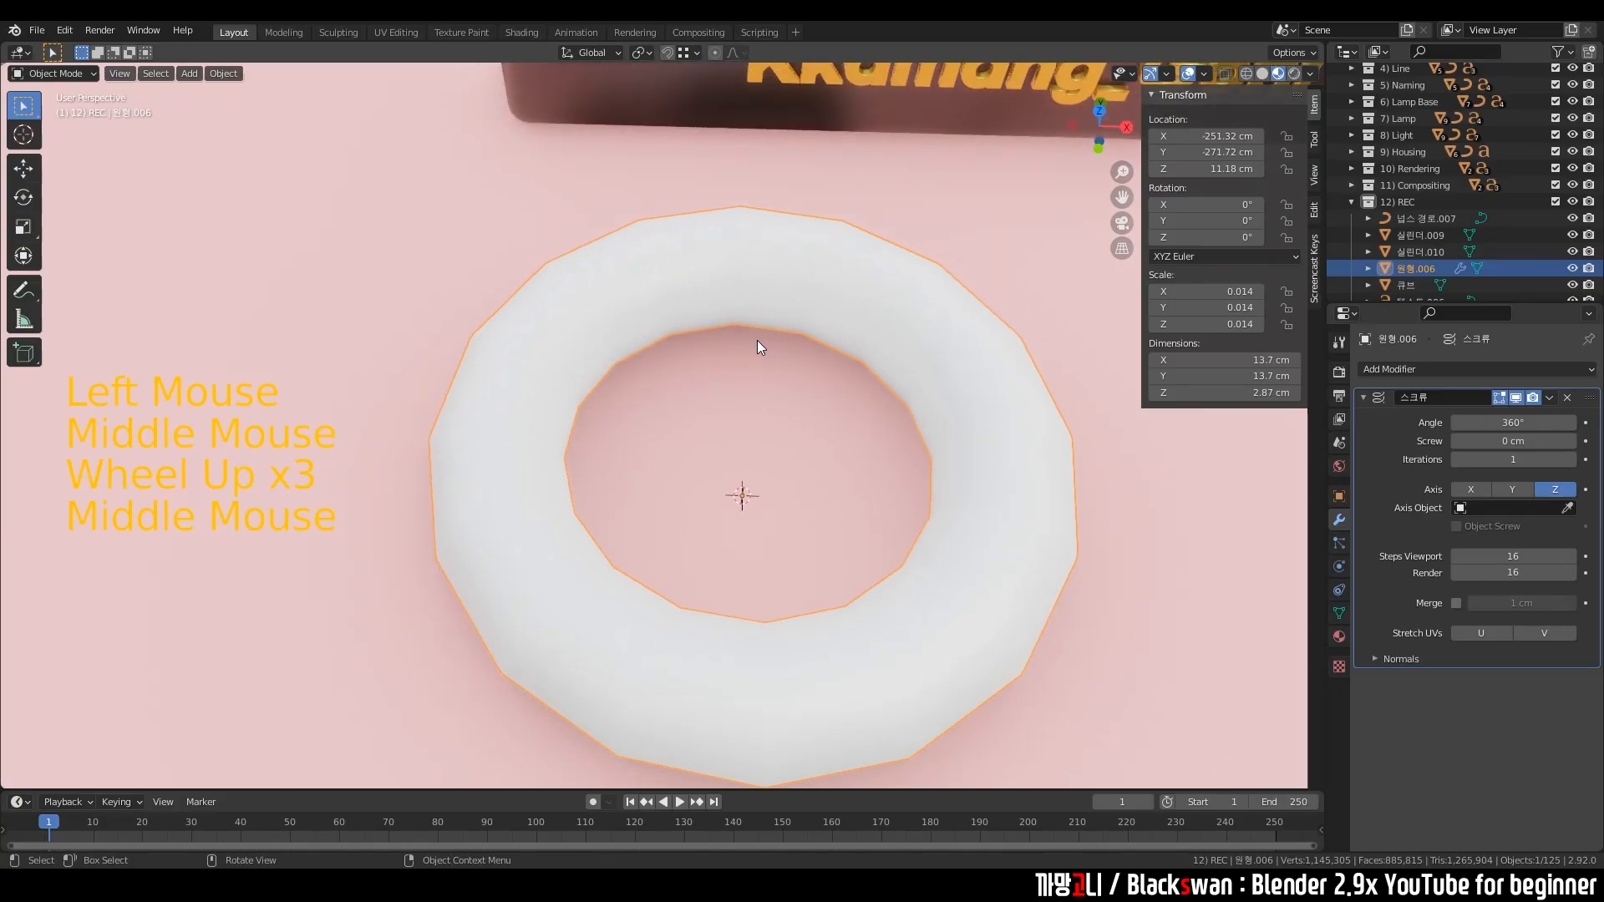
scroll(869, 409, up, 1)
key(grave)
click(713, 219)
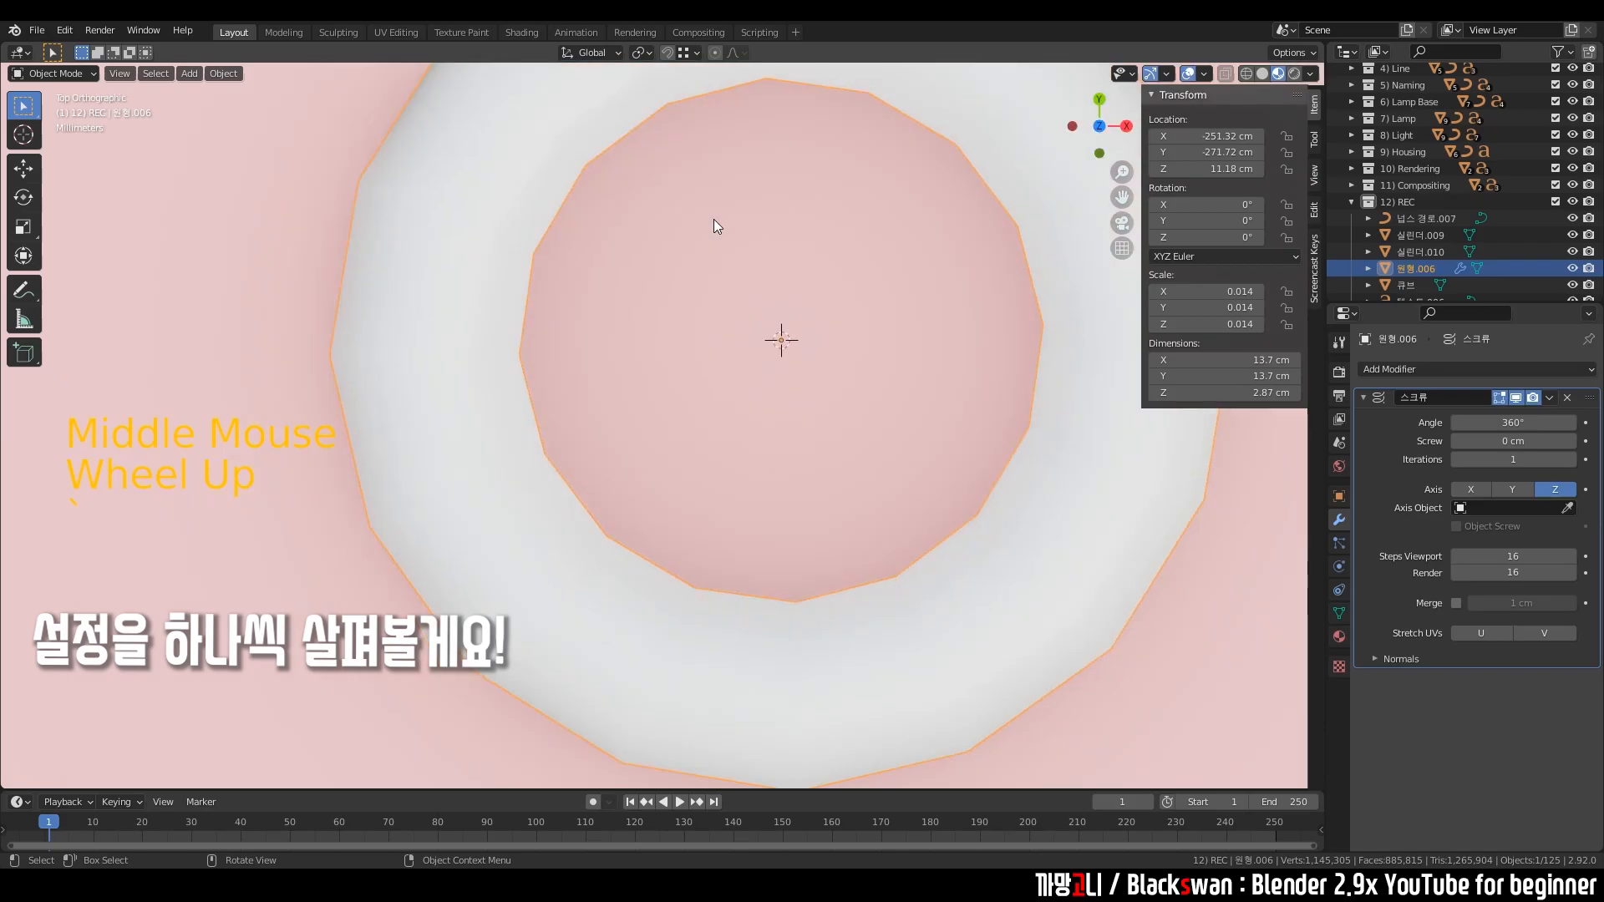
scroll(713, 218, down, 3)
shift+middle_drag(728, 273, 610, 284)
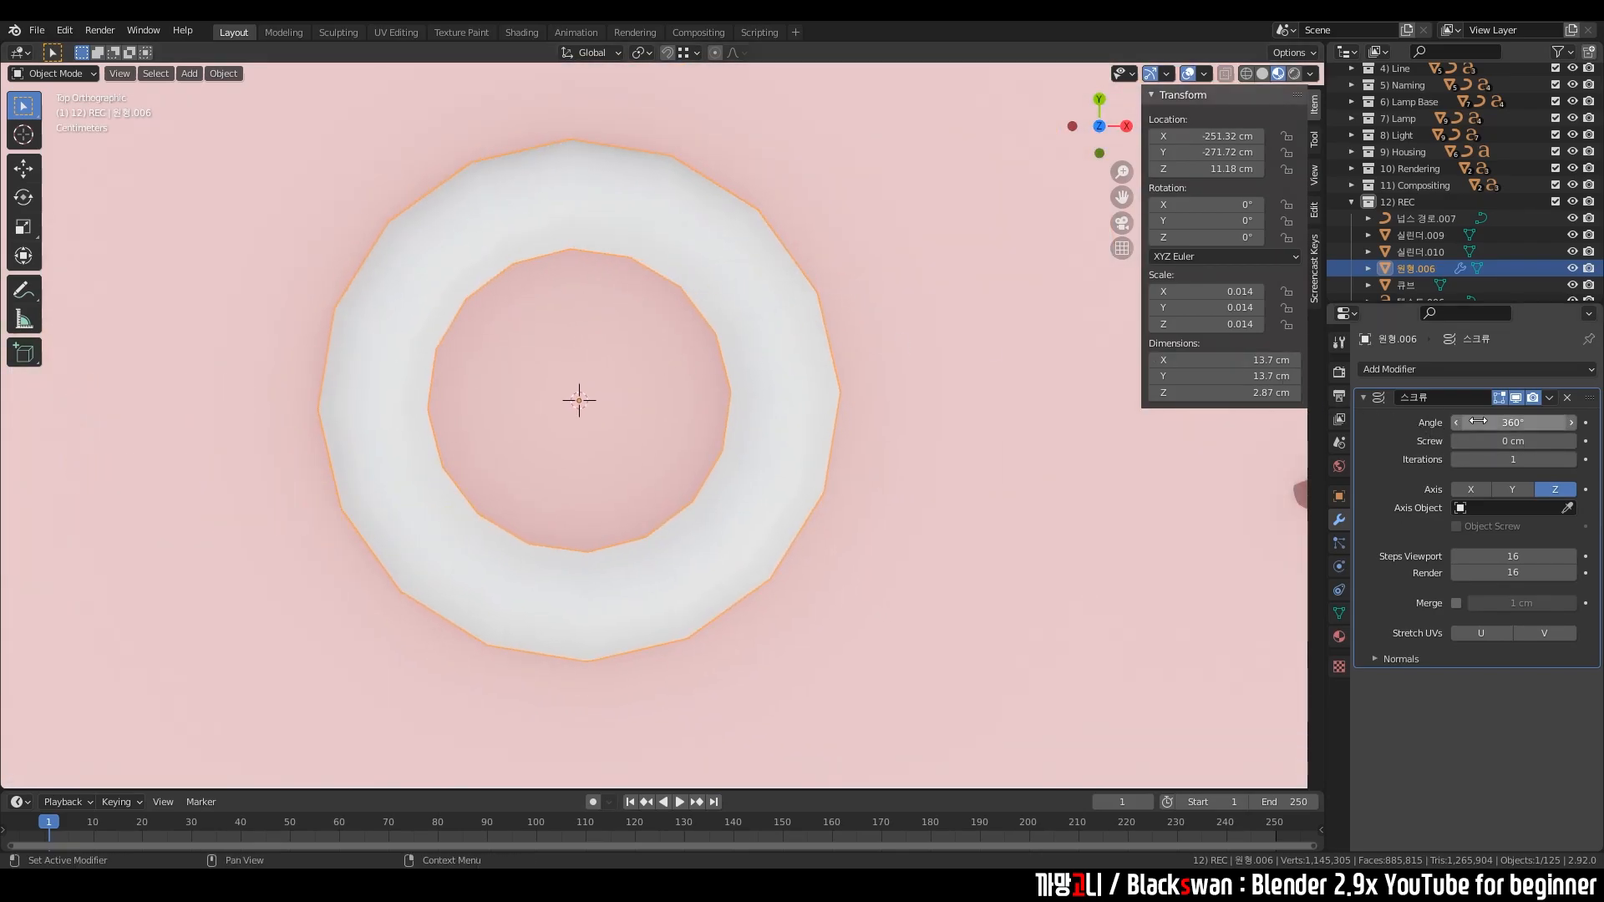
drag(1453, 430, 1408, 430)
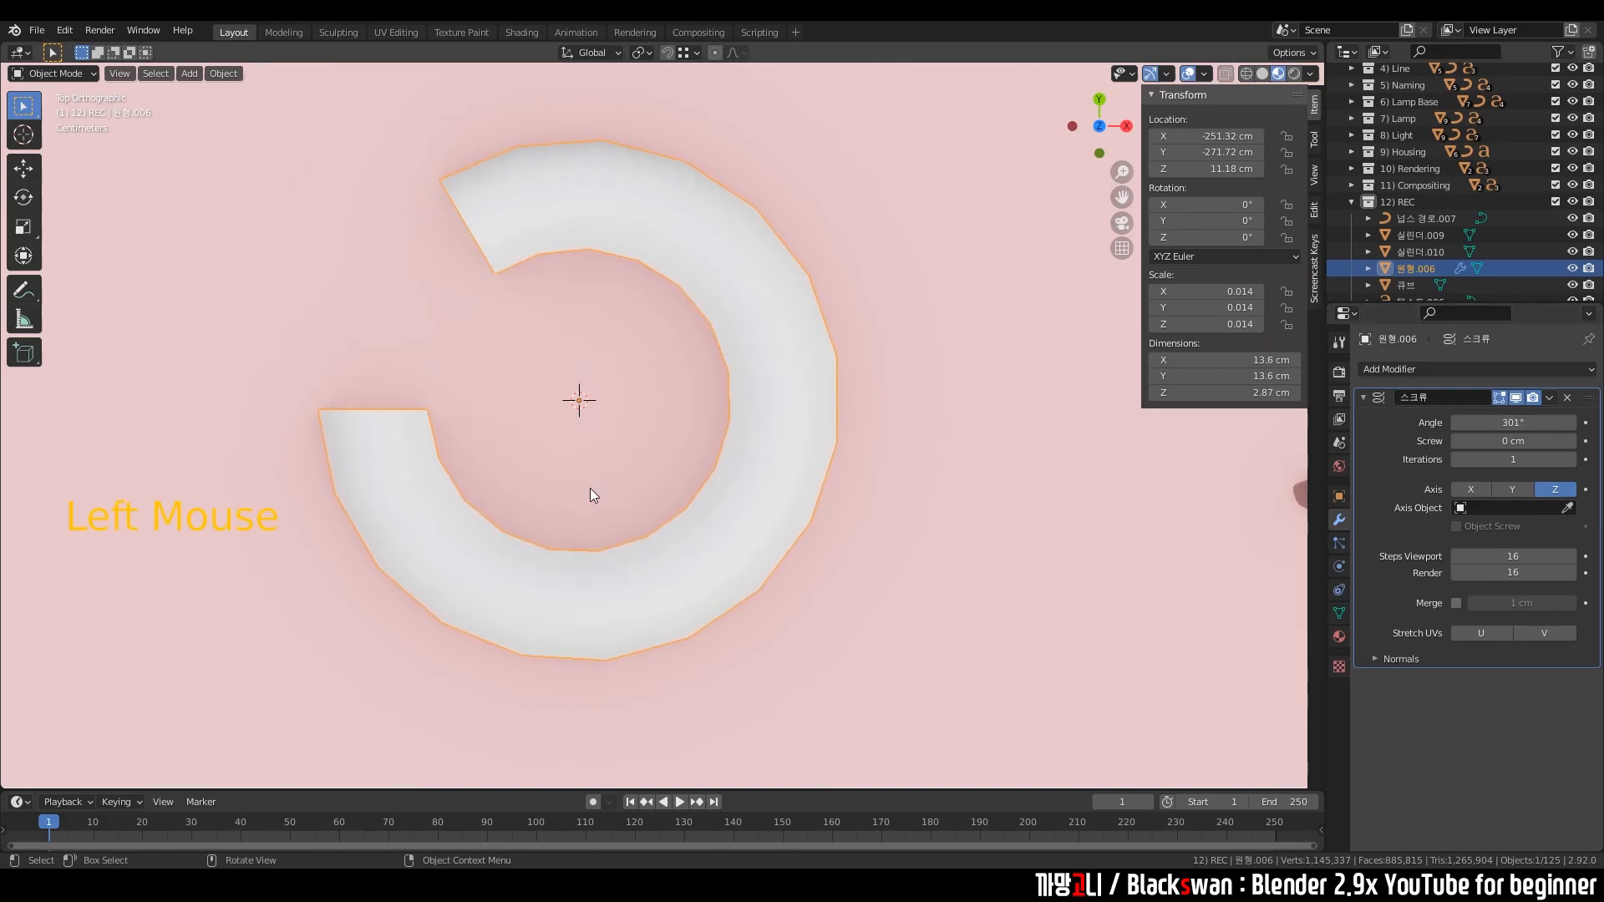
click(1508, 422)
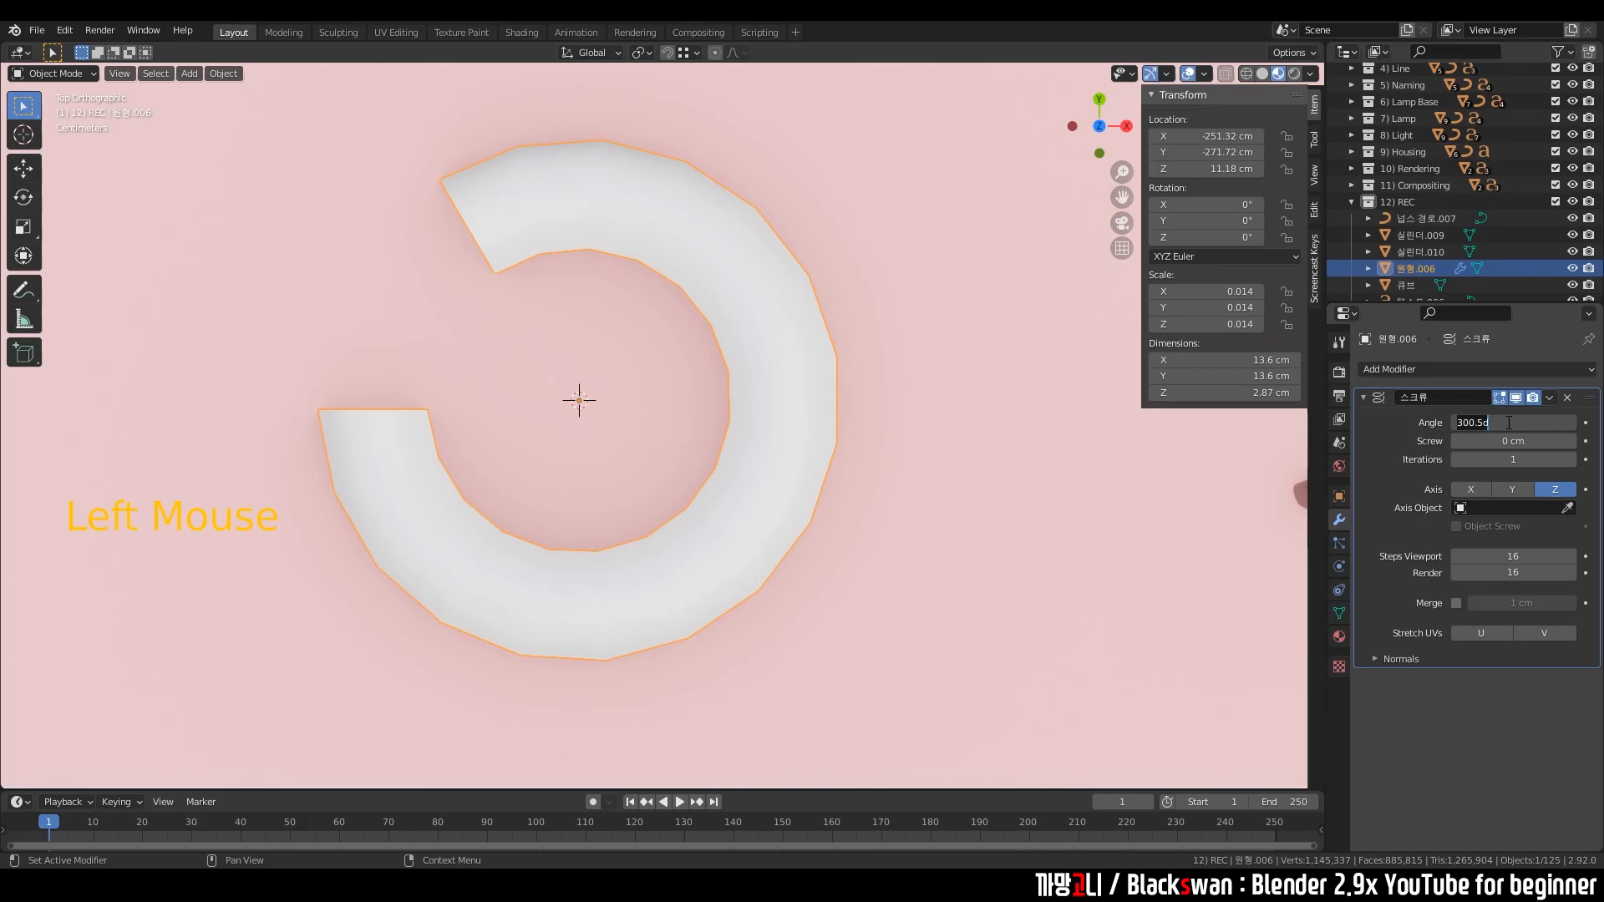
key(Return)
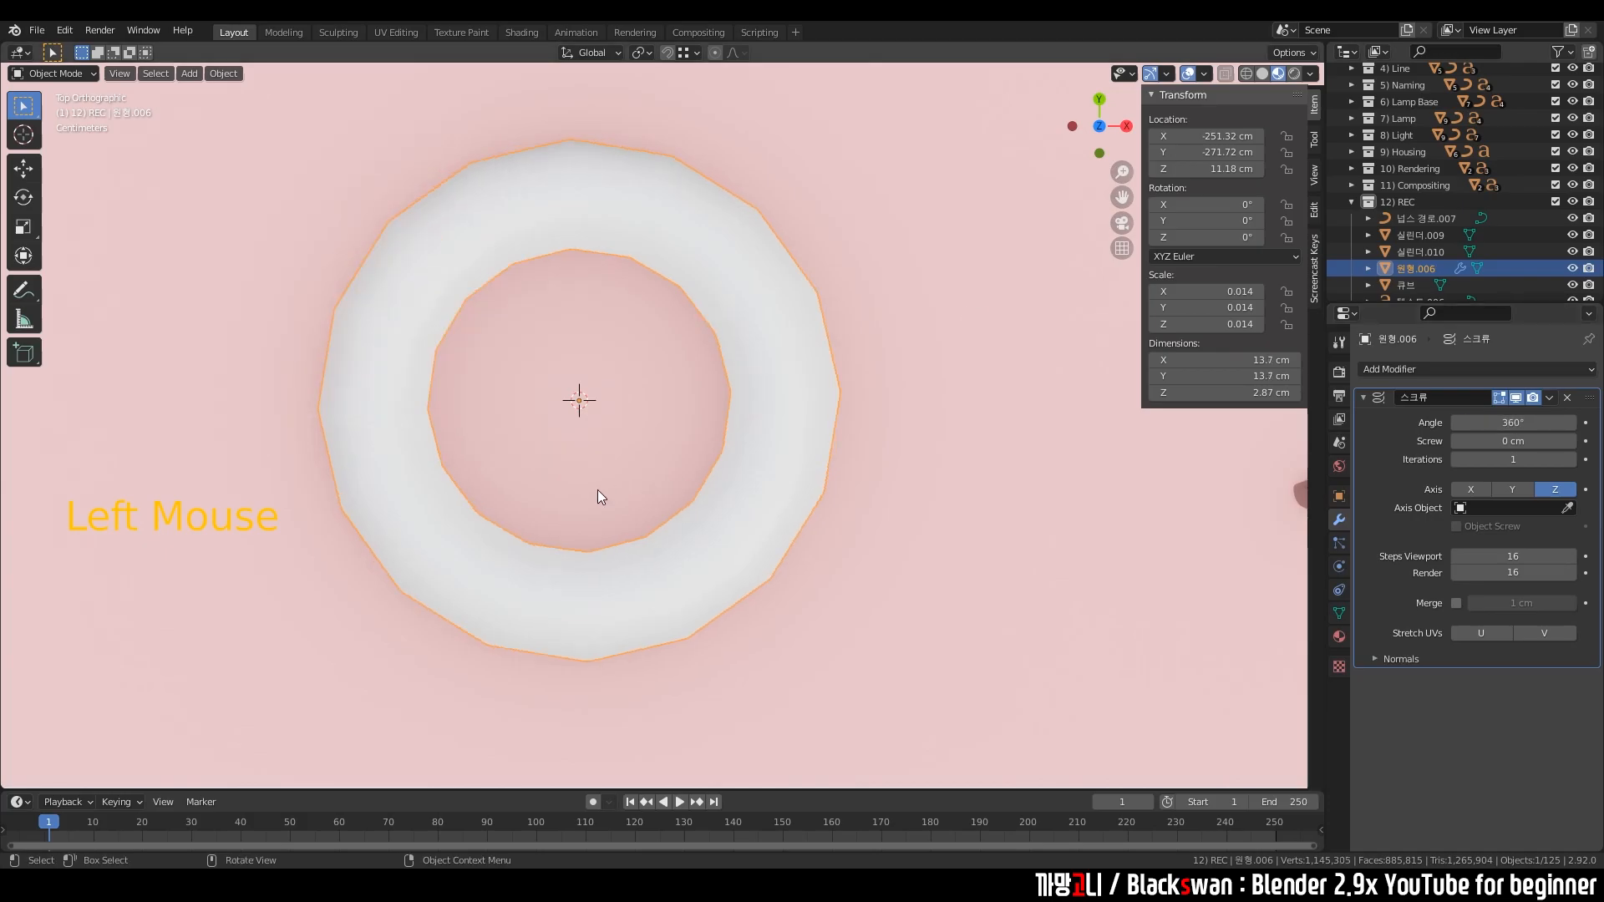
- Try a Screw angle of 90°, inspect the quarter ring in perspective, and return the angle to 360°
scroll(641, 489, down, 1)
click(1514, 421)
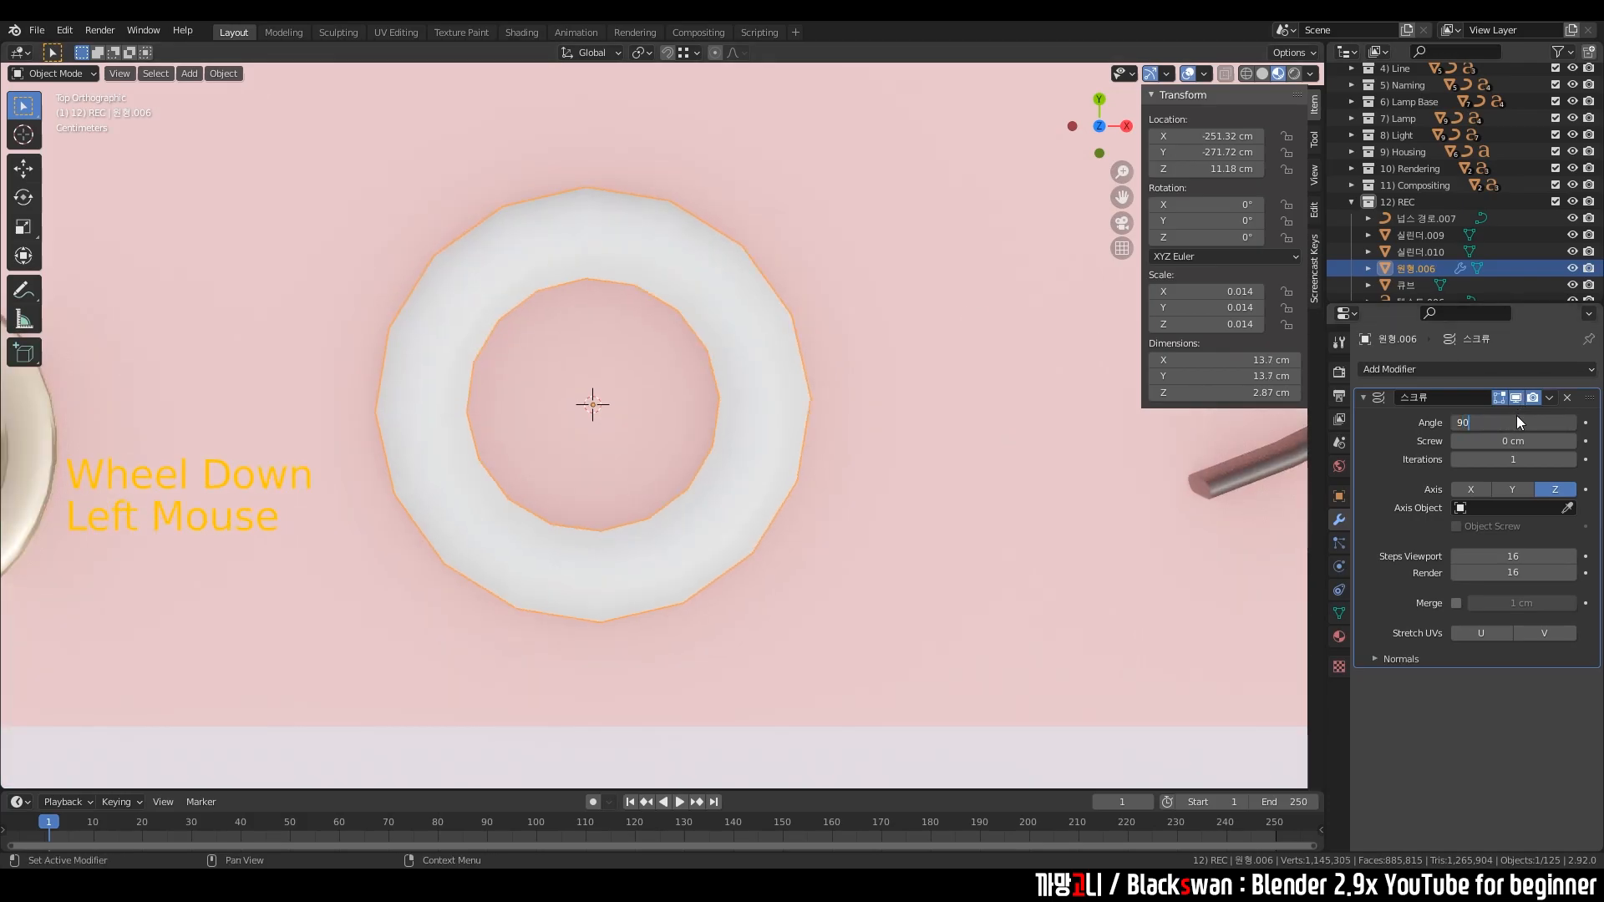
key(Return)
middle_drag(475, 414, 563, 355)
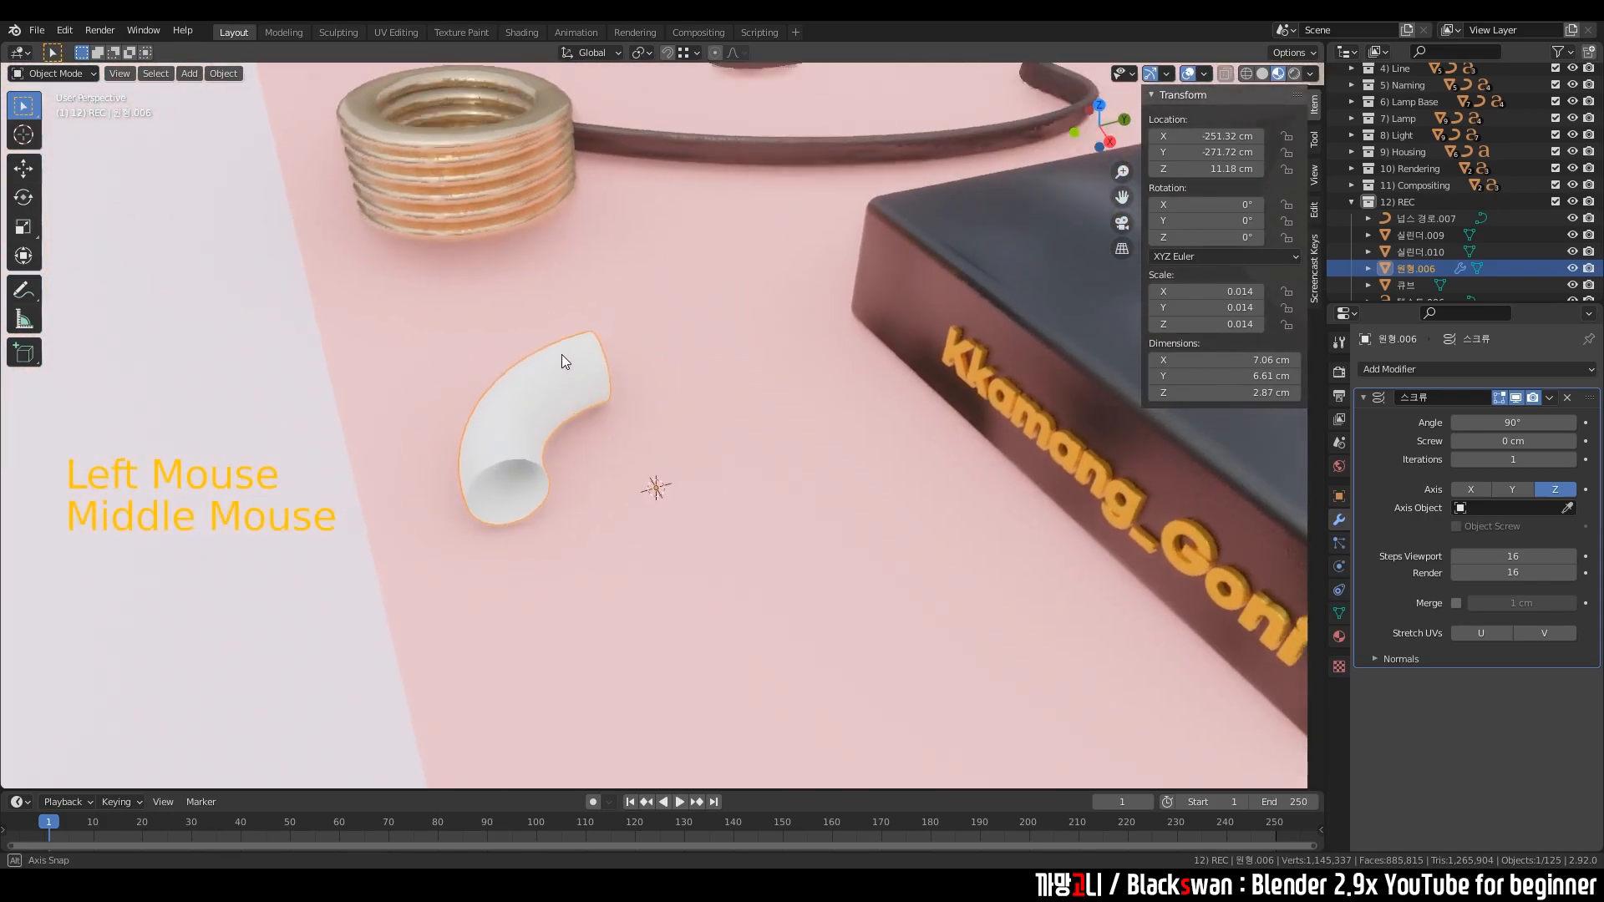
click(1517, 418)
text(3)
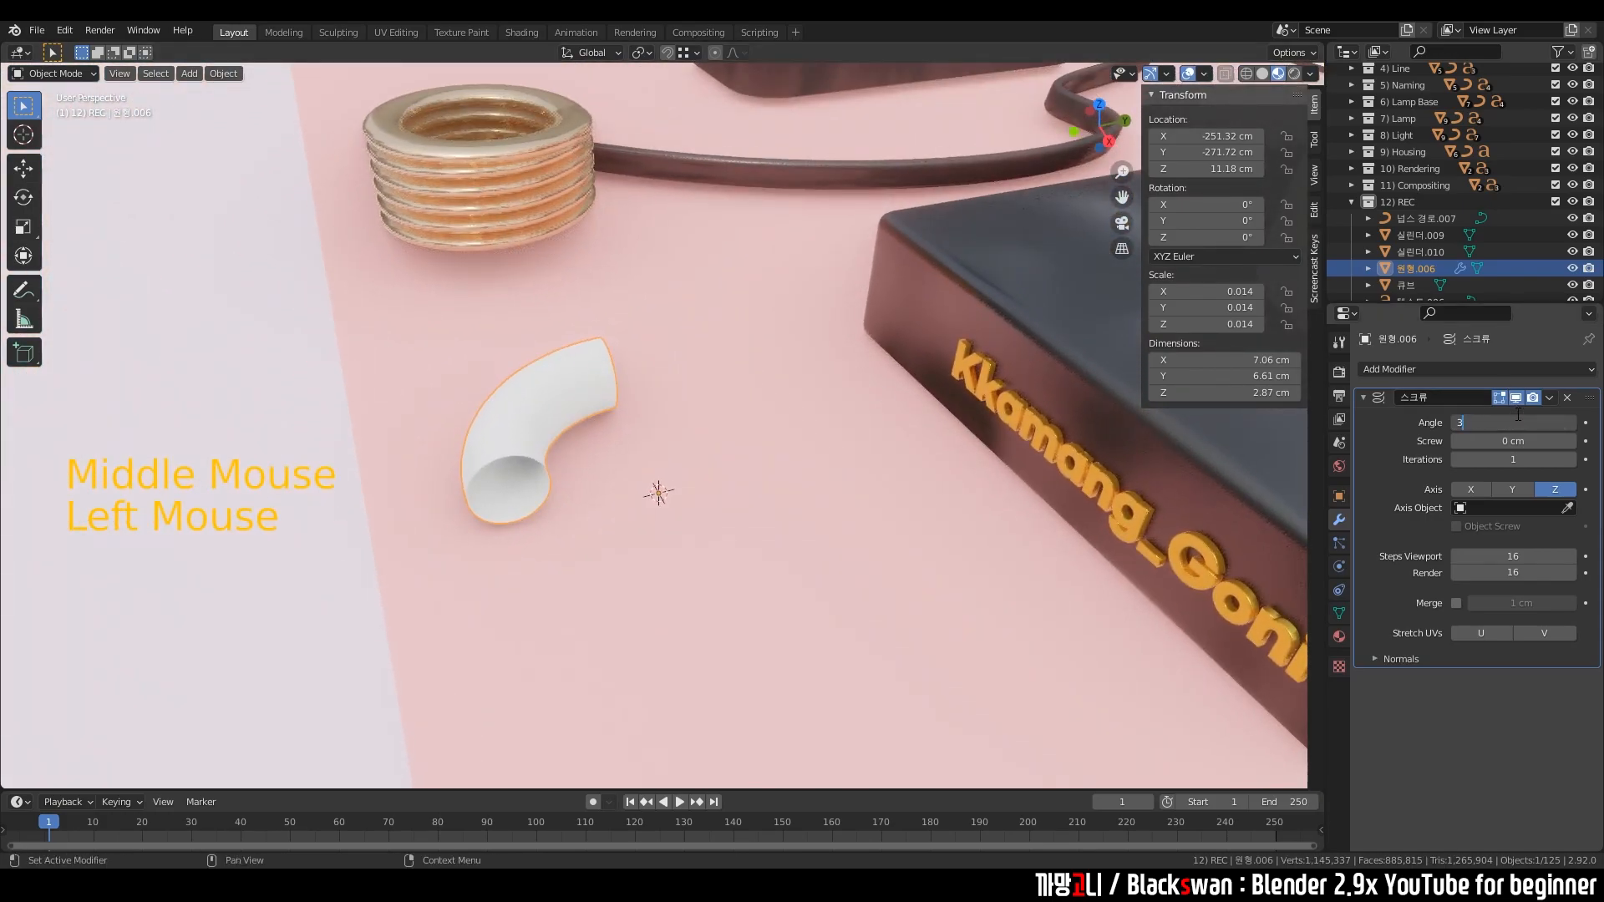
text(60)
key(Return)
middle_drag(635, 447, 785, 415)
scroll(785, 415, down, 2)
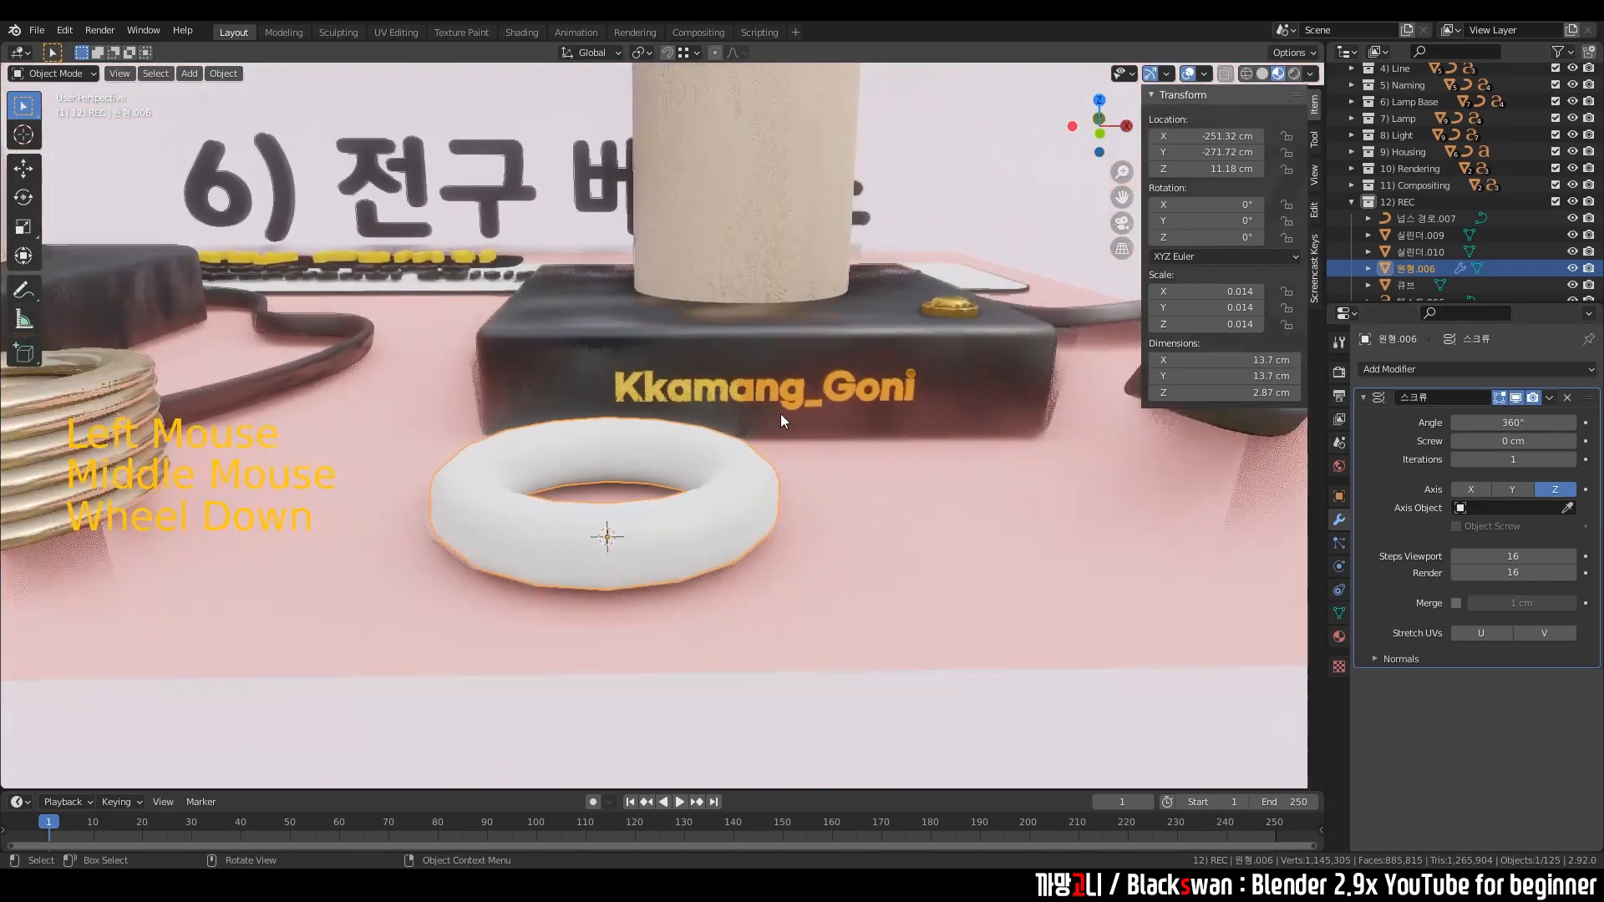
- Set the Screw modifier's Screw value to 146 cm and check the ring's vertical offset from the front and in perspective
key(grave)
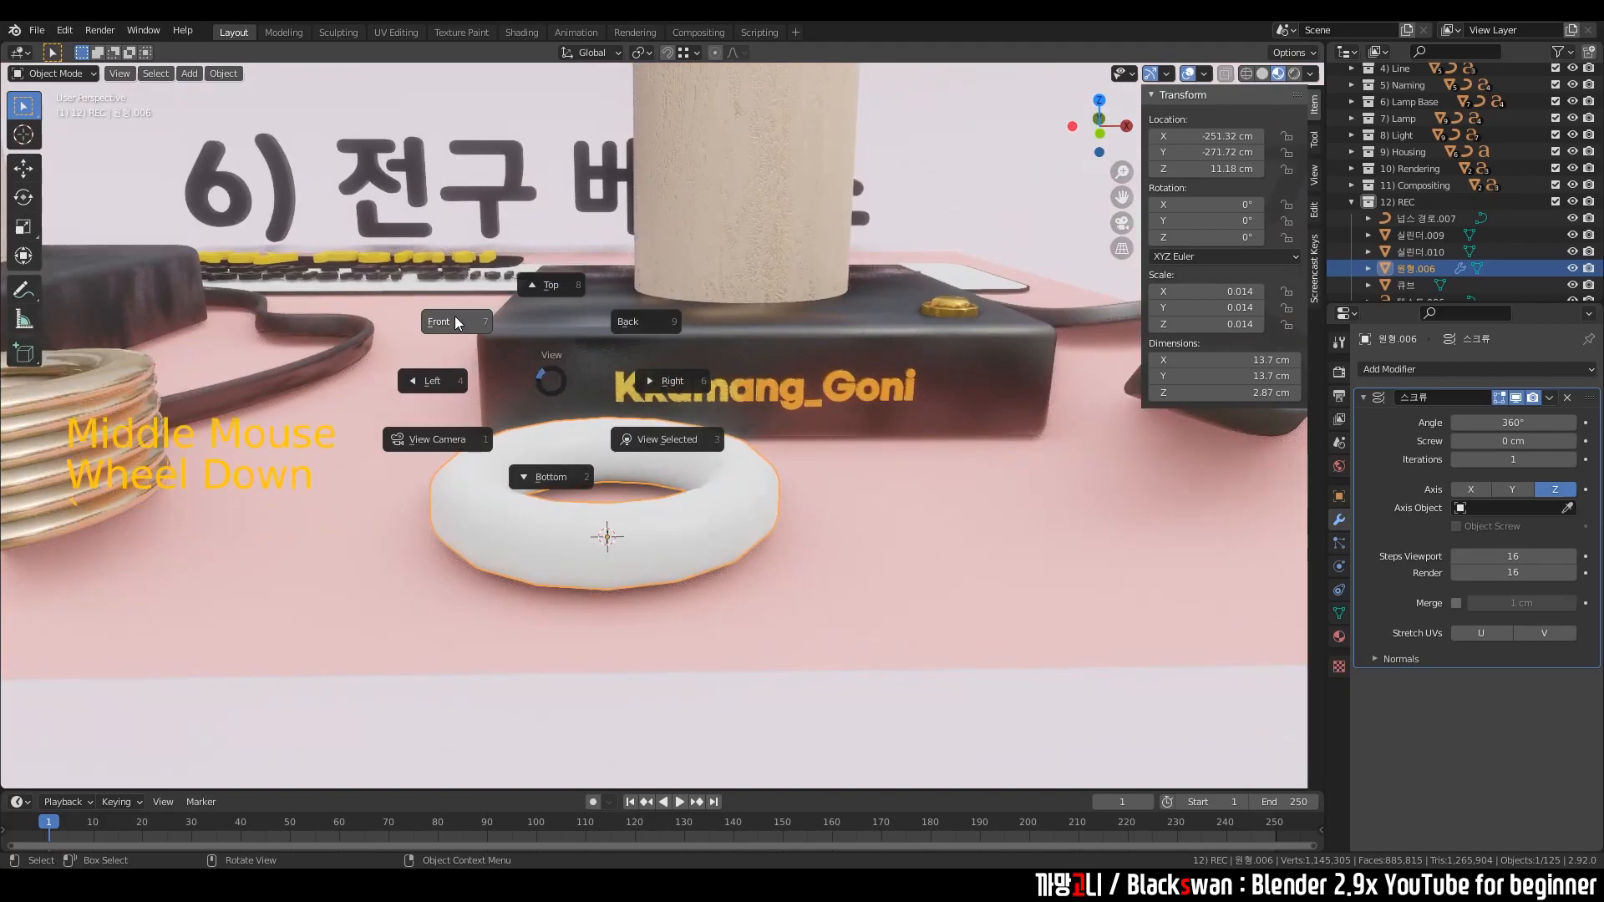
scroll(481, 343, up, 3)
shift+middle_drag(481, 343, 771, 403)
scroll(770, 403, up, 1)
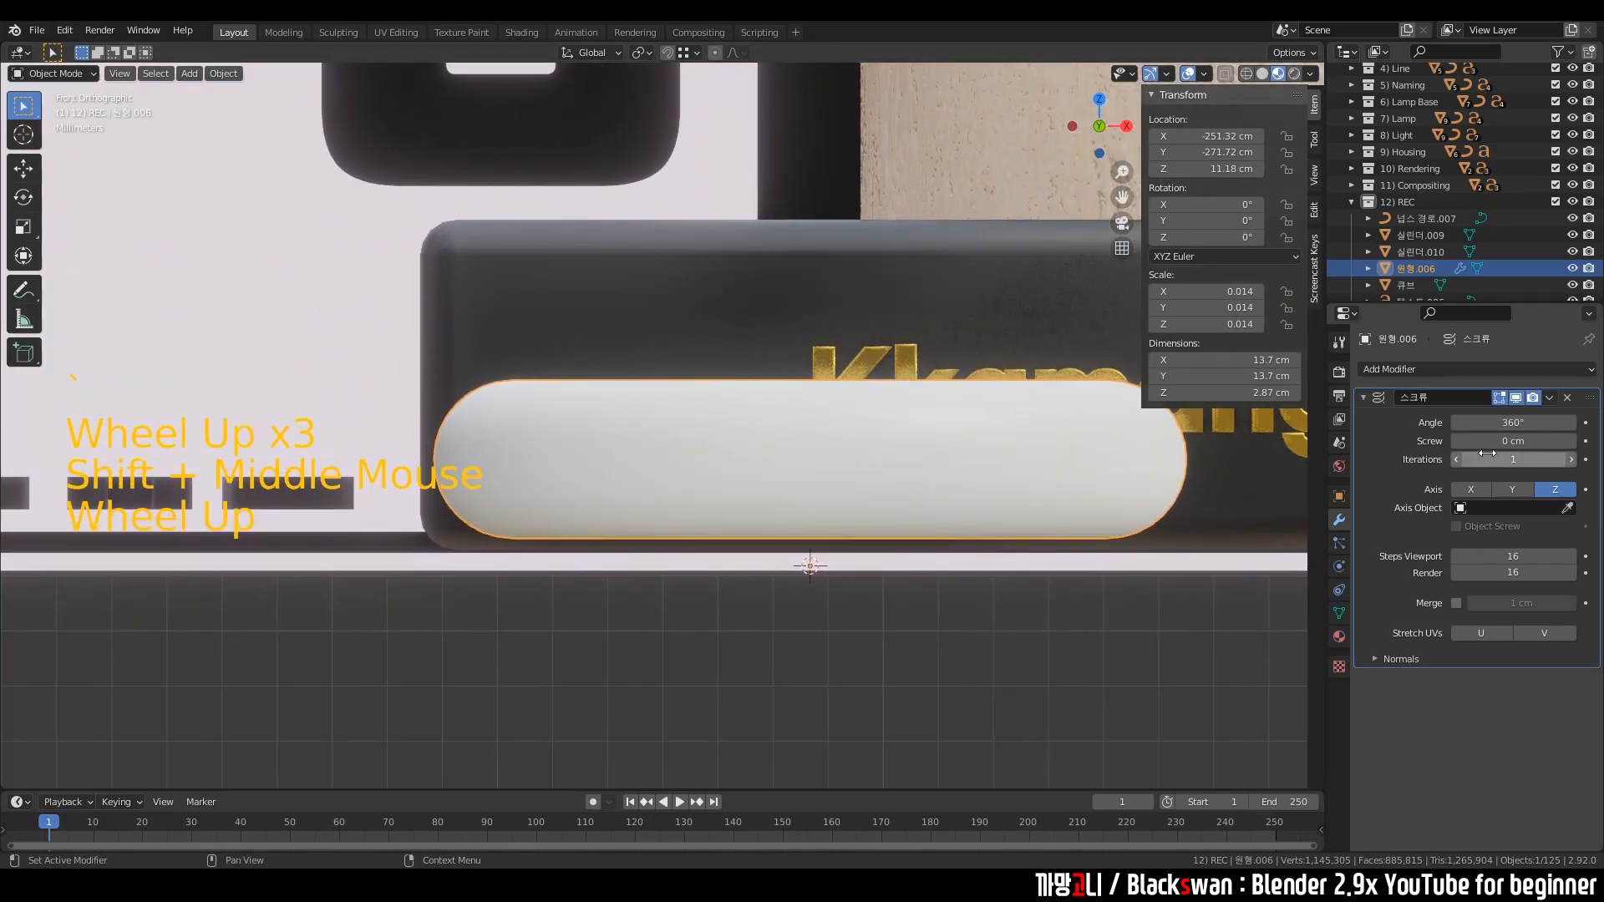
mouse_move(1503, 440)
mouse_down()
mouse_move(1571, 440)
mouse_move(1518, 440)
mouse_up()
scroll(665, 419, down, 4)
middle_drag(665, 420, 640, 454)
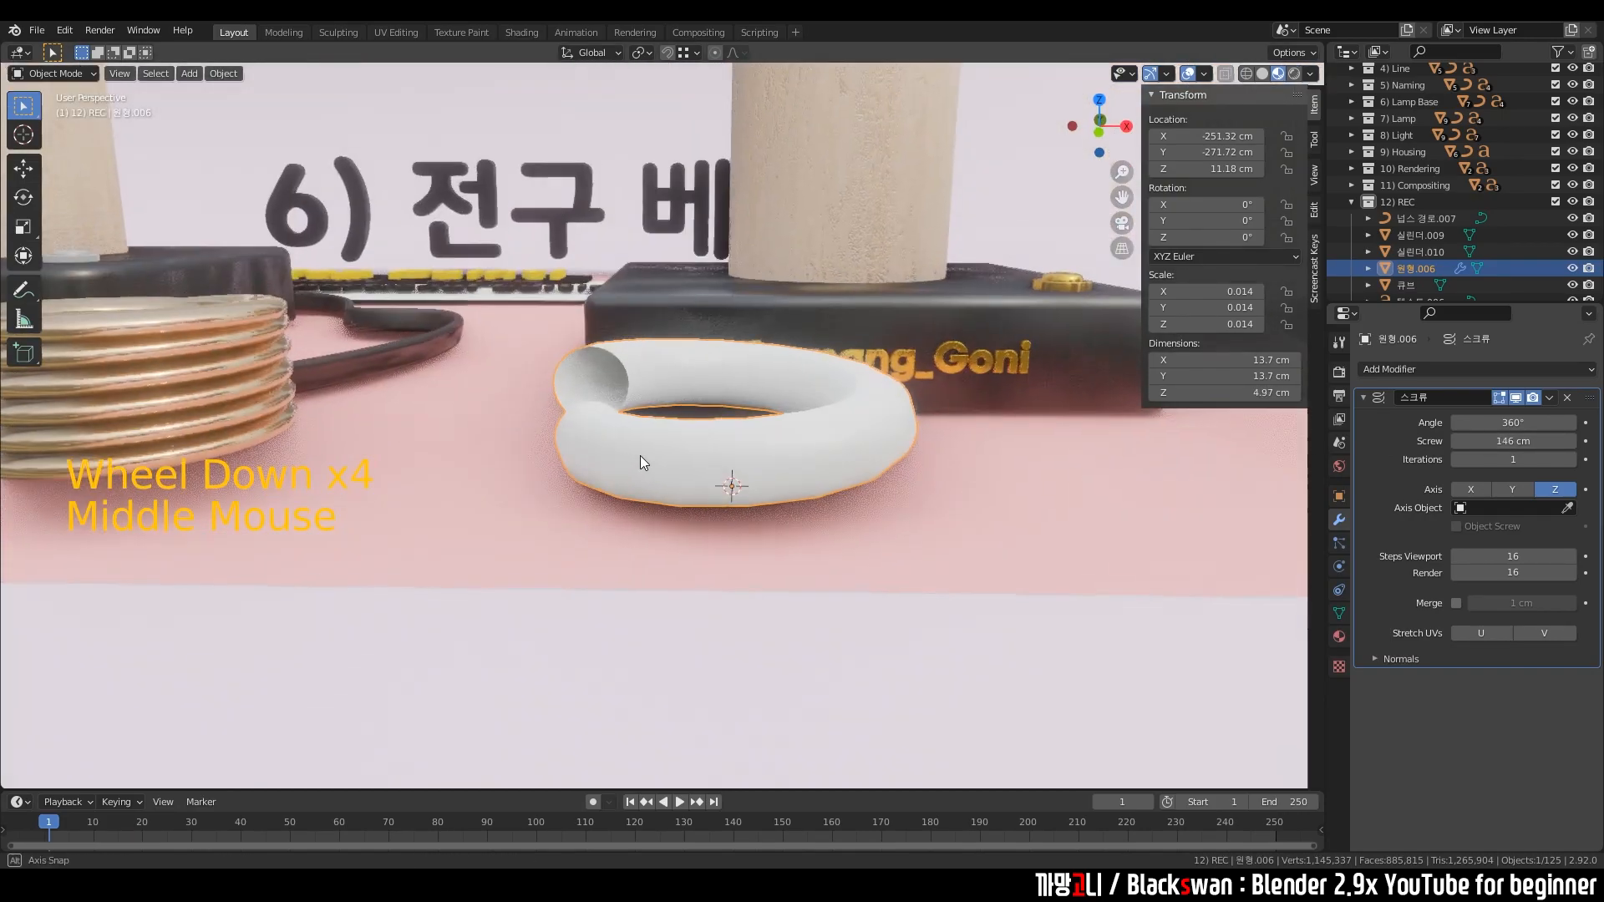
- Isolate the gold reference coil and the white ring together in local view, and clear the selection
click(253, 380)
shift+click(709, 461)
key(KP_Divide)
scroll(676, 409, down, 2)
scroll(683, 417, up, 6)
click(687, 411)
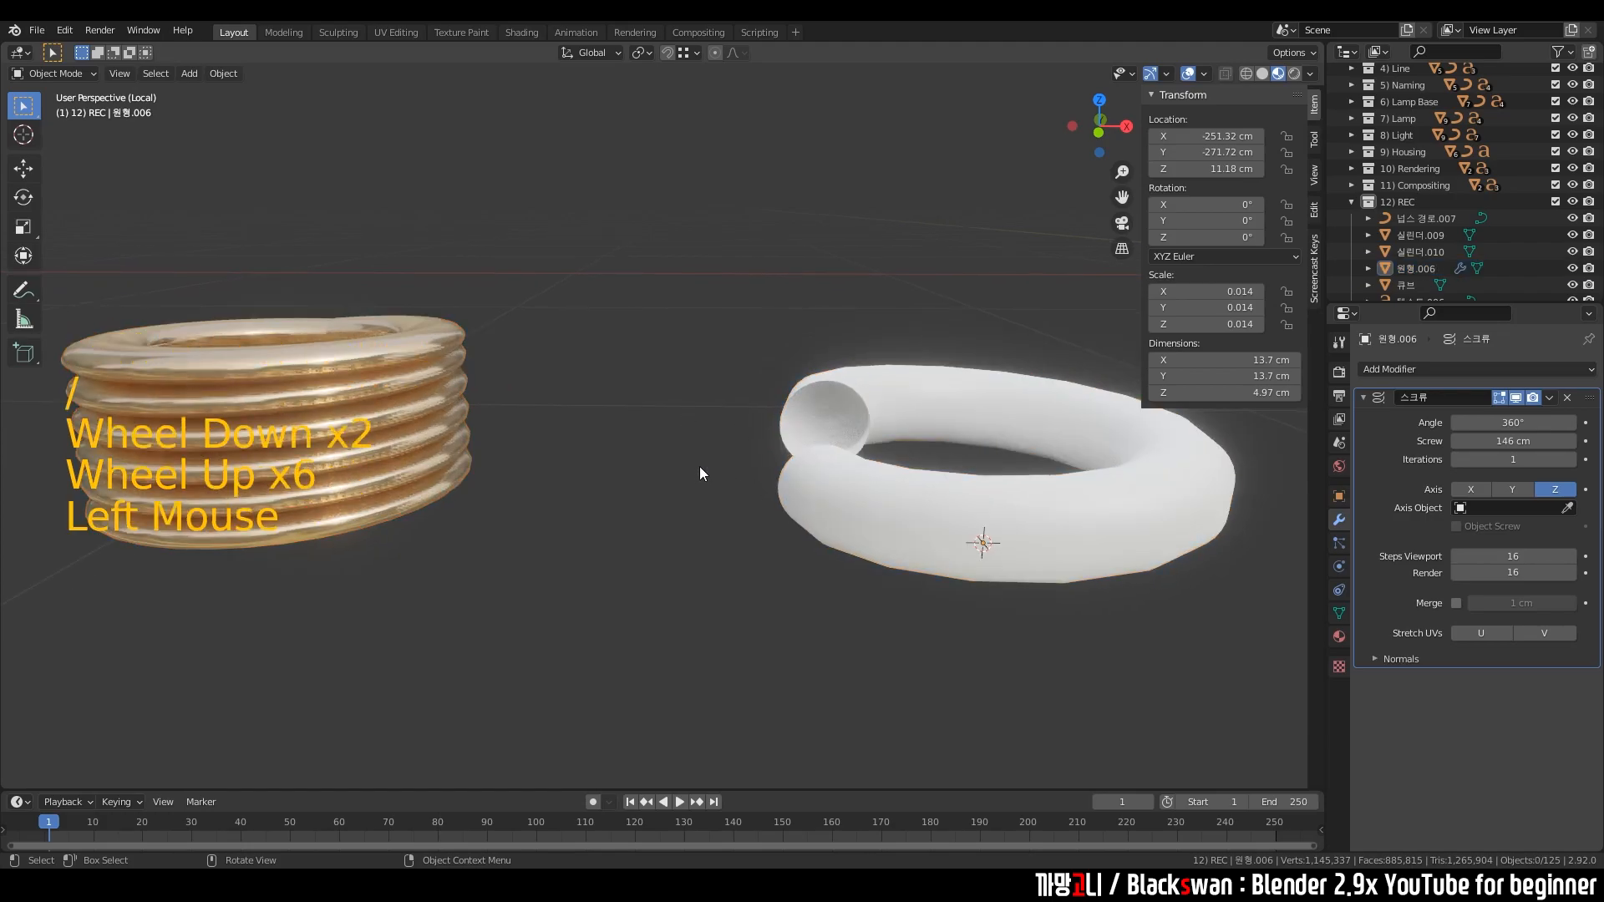
- Set the ring's Screw value to 186 cm in front view and check the gap between its start and end openings from several angles
shift+middle_drag(914, 477, 805, 423)
click(773, 406)
key(grave)
click(704, 352)
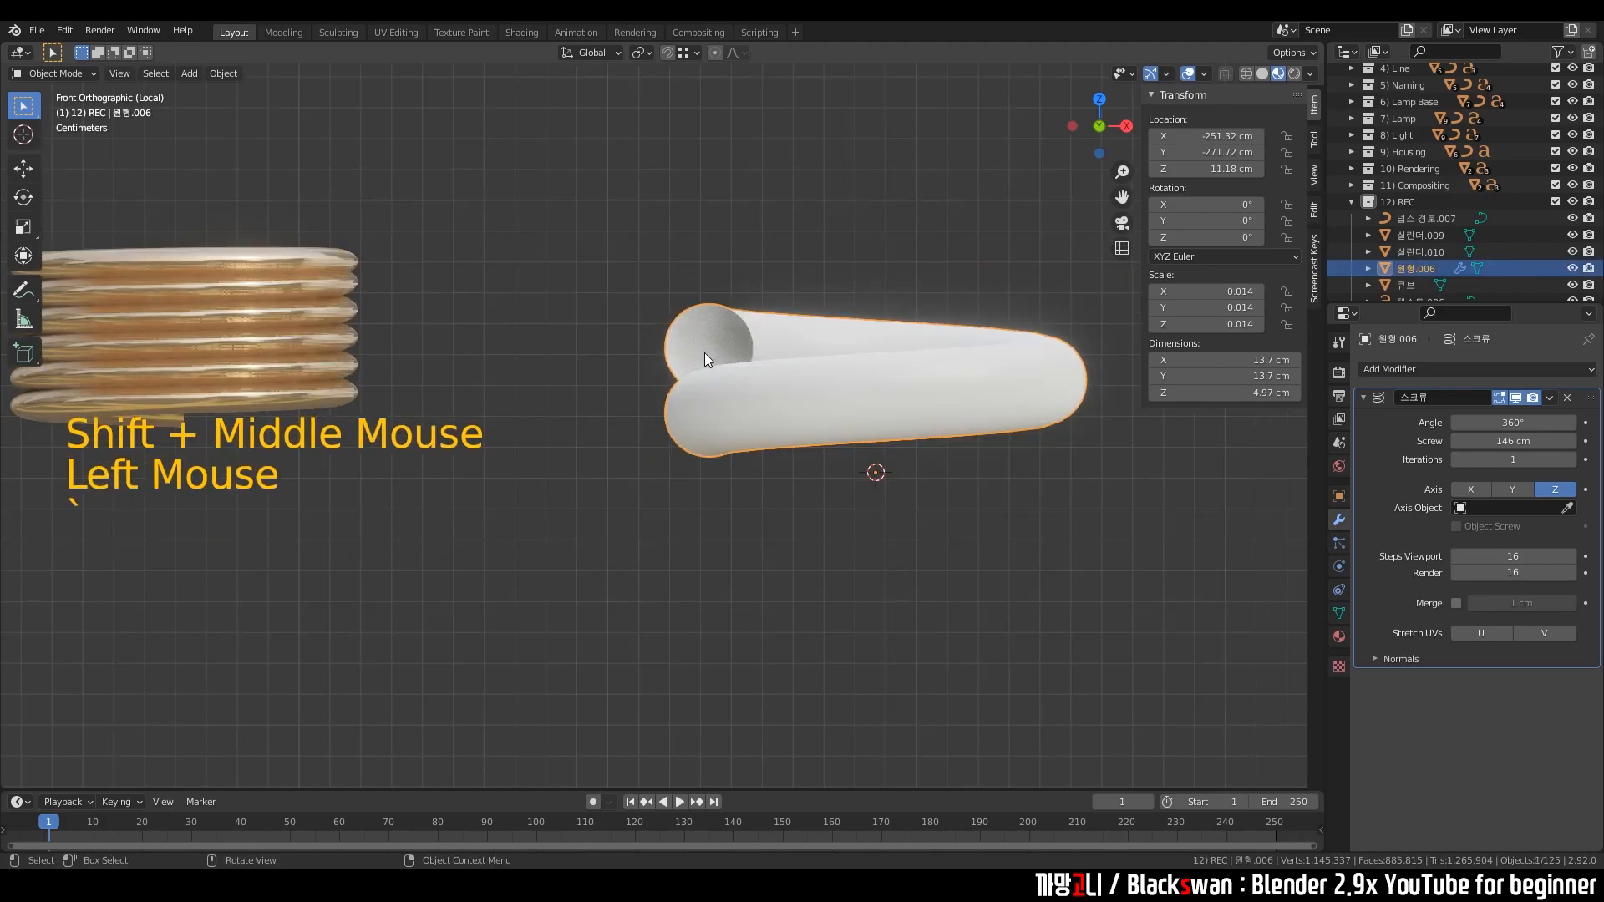
scroll(752, 353, up, 2)
shift+middle_drag(779, 353, 643, 359)
drag(1504, 440, 1536, 441)
scroll(608, 501, down, 2)
middle_drag(608, 502, 798, 490)
scroll(798, 489, up, 4)
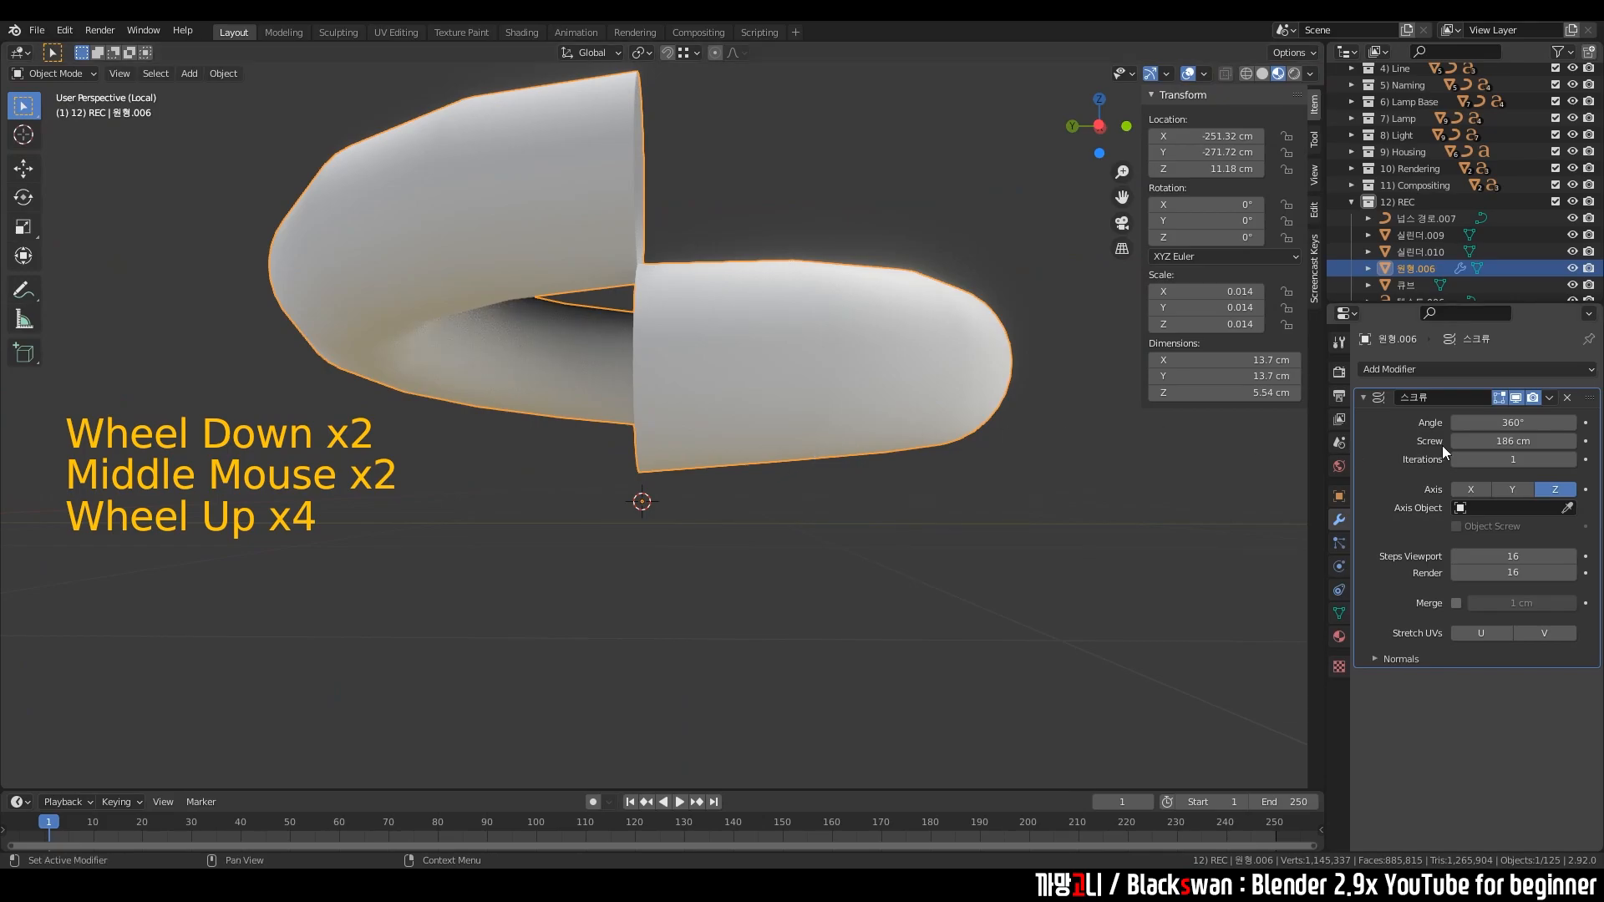
middle_drag(1005, 436, 1363, 523)
scroll(946, 424, down, 1)
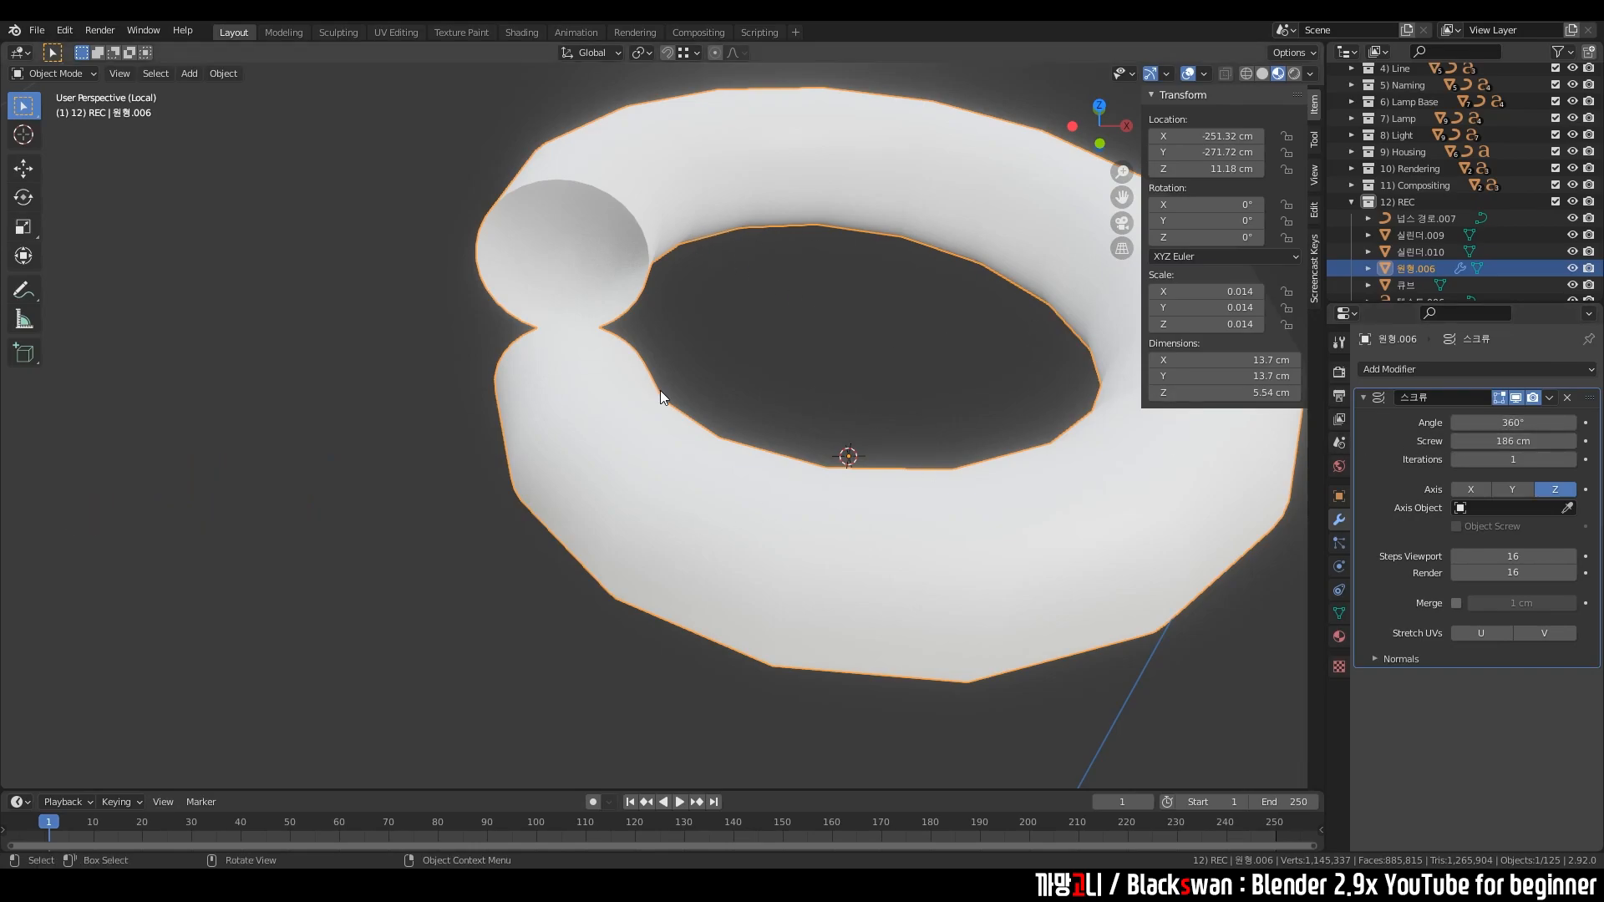
middle_drag(687, 398, 698, 398)
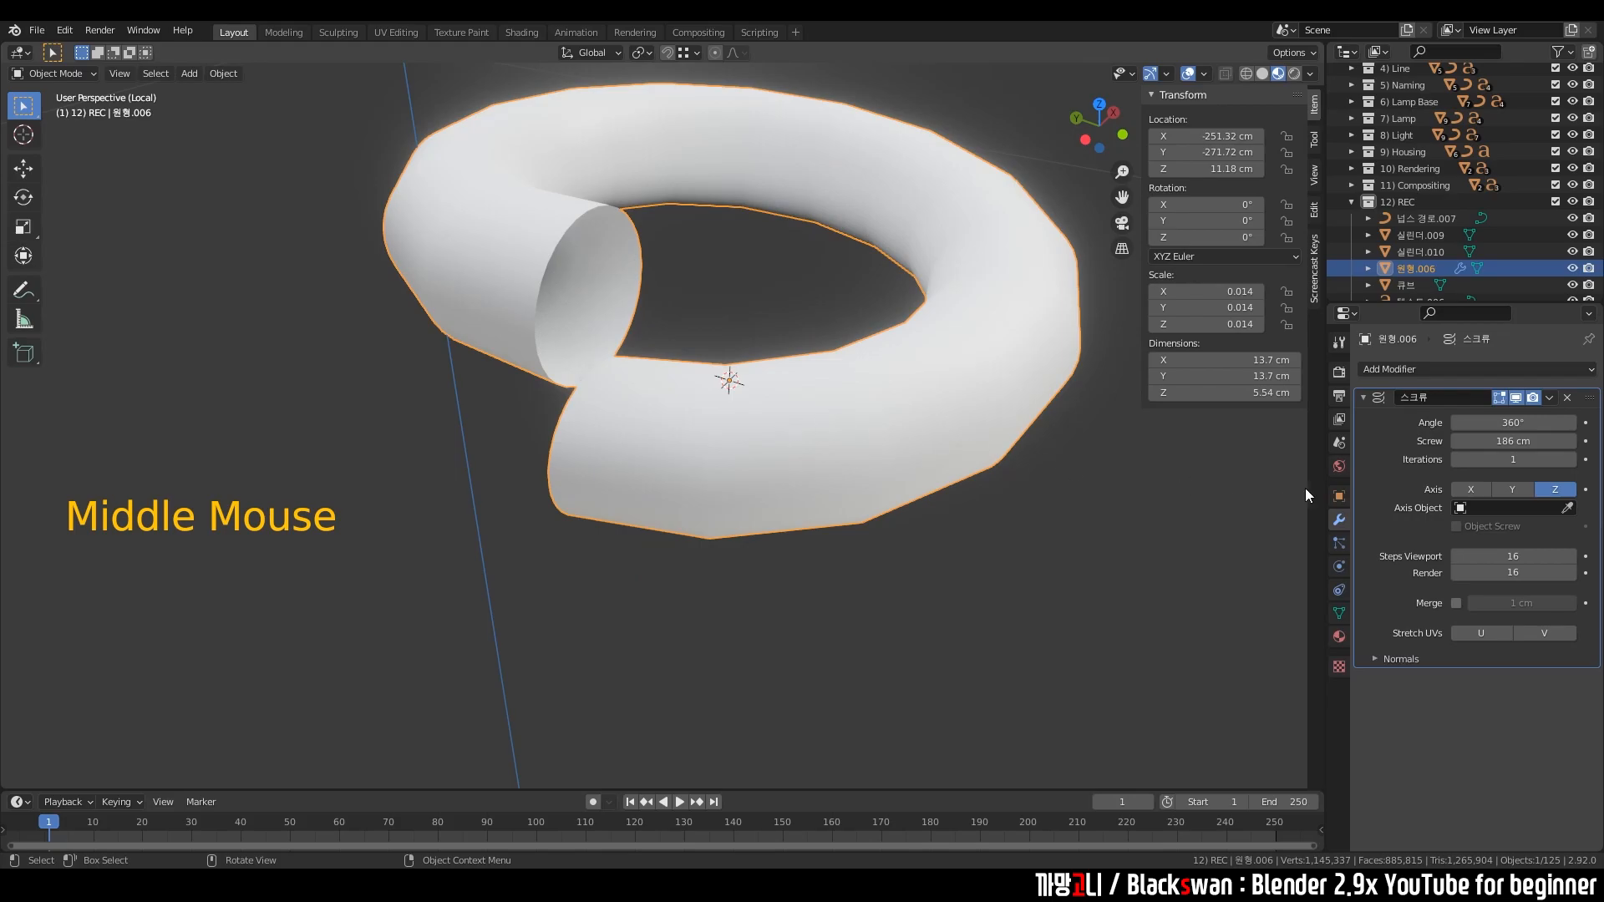
- Raise the Screw modifier's Iterations to 6 to stack the ring into a multi-turn coil
click(1572, 460)
scroll(904, 414, down, 4)
middle_drag(905, 415, 763, 389)
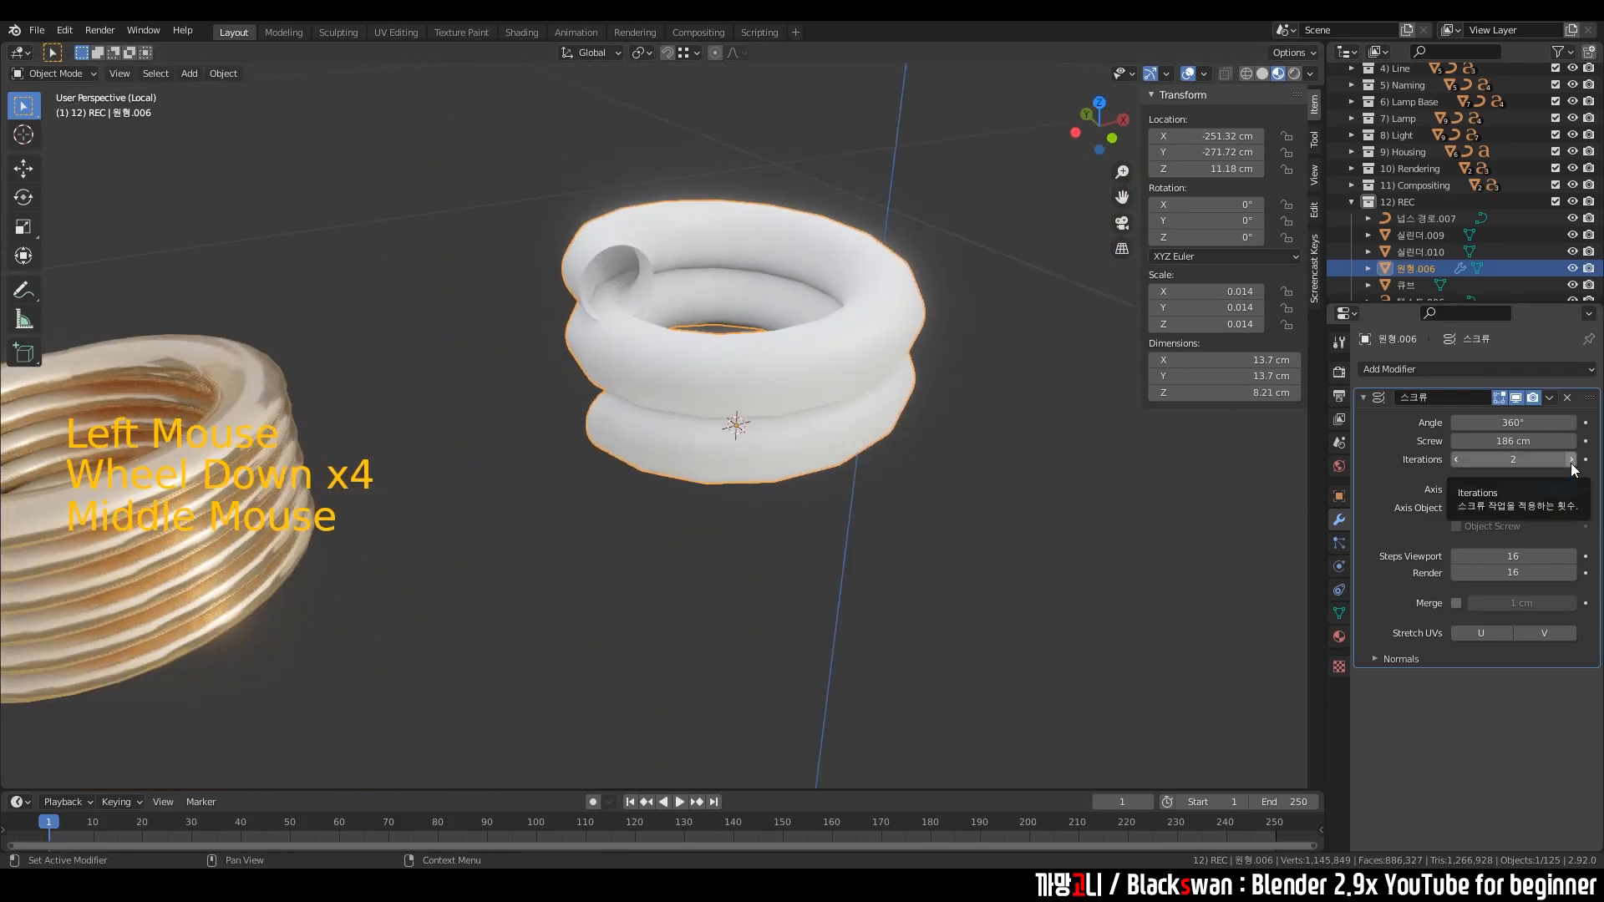
click(1572, 459)
middle_drag(995, 401, 822, 457)
drag(1512, 460, 1550, 459)
scroll(884, 469, down, 5)
middle_drag(884, 470, 723, 420)
scroll(799, 412, down, 1)
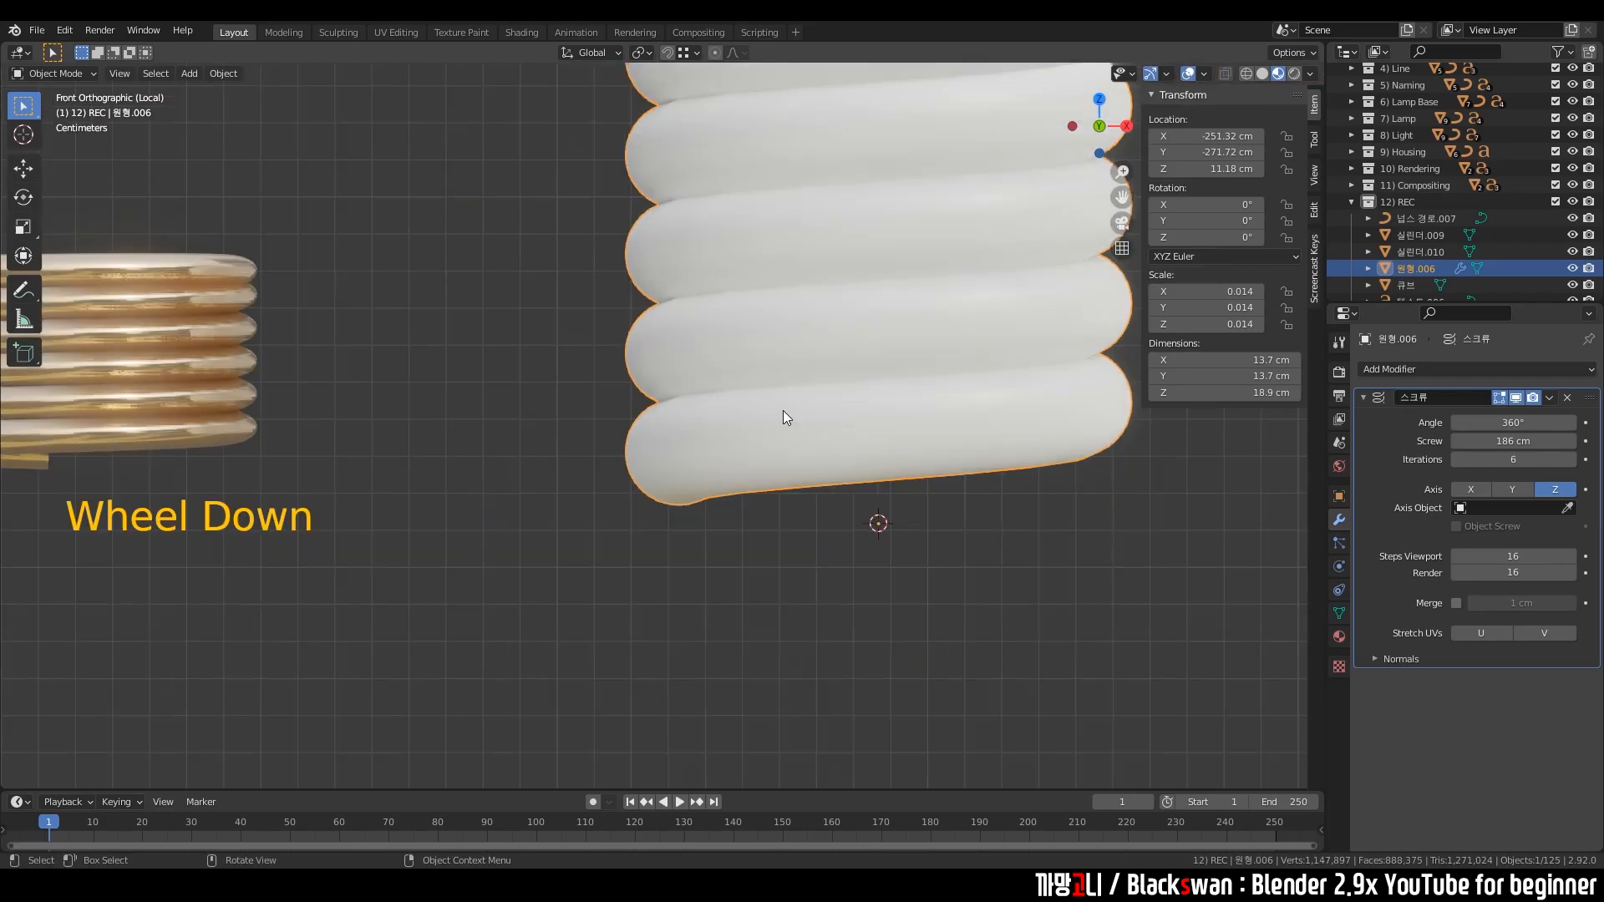
- Compare the white coil's number of turns with the gold reference coil from the front and in perspective
scroll(783, 409, down, 4)
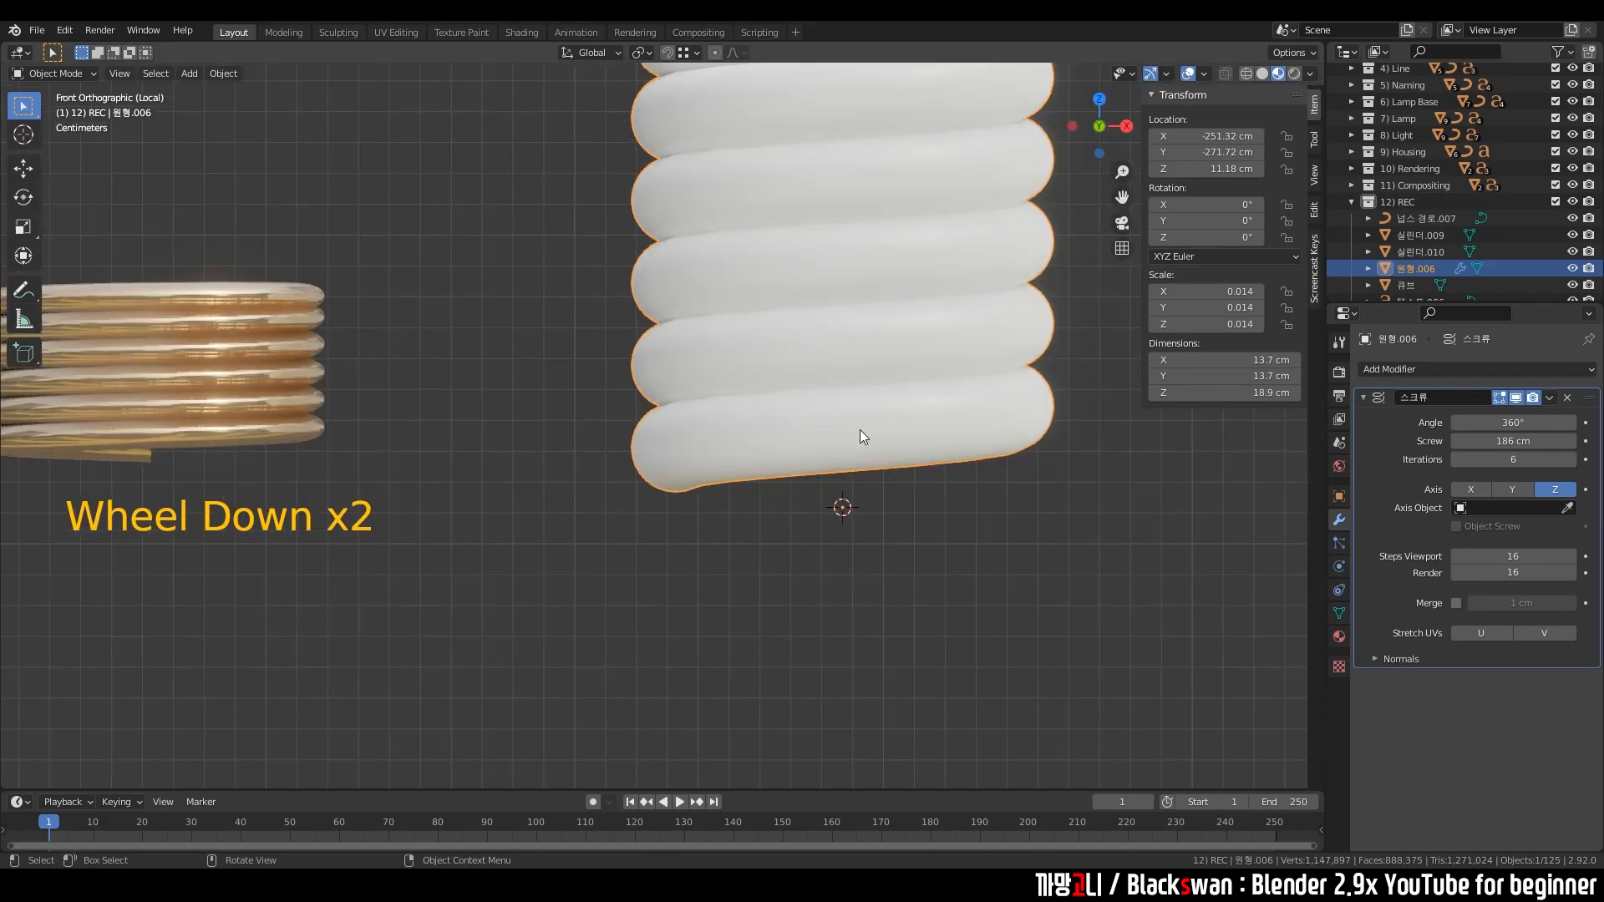
shift+middle_drag(818, 380, 806, 395)
click(603, 448)
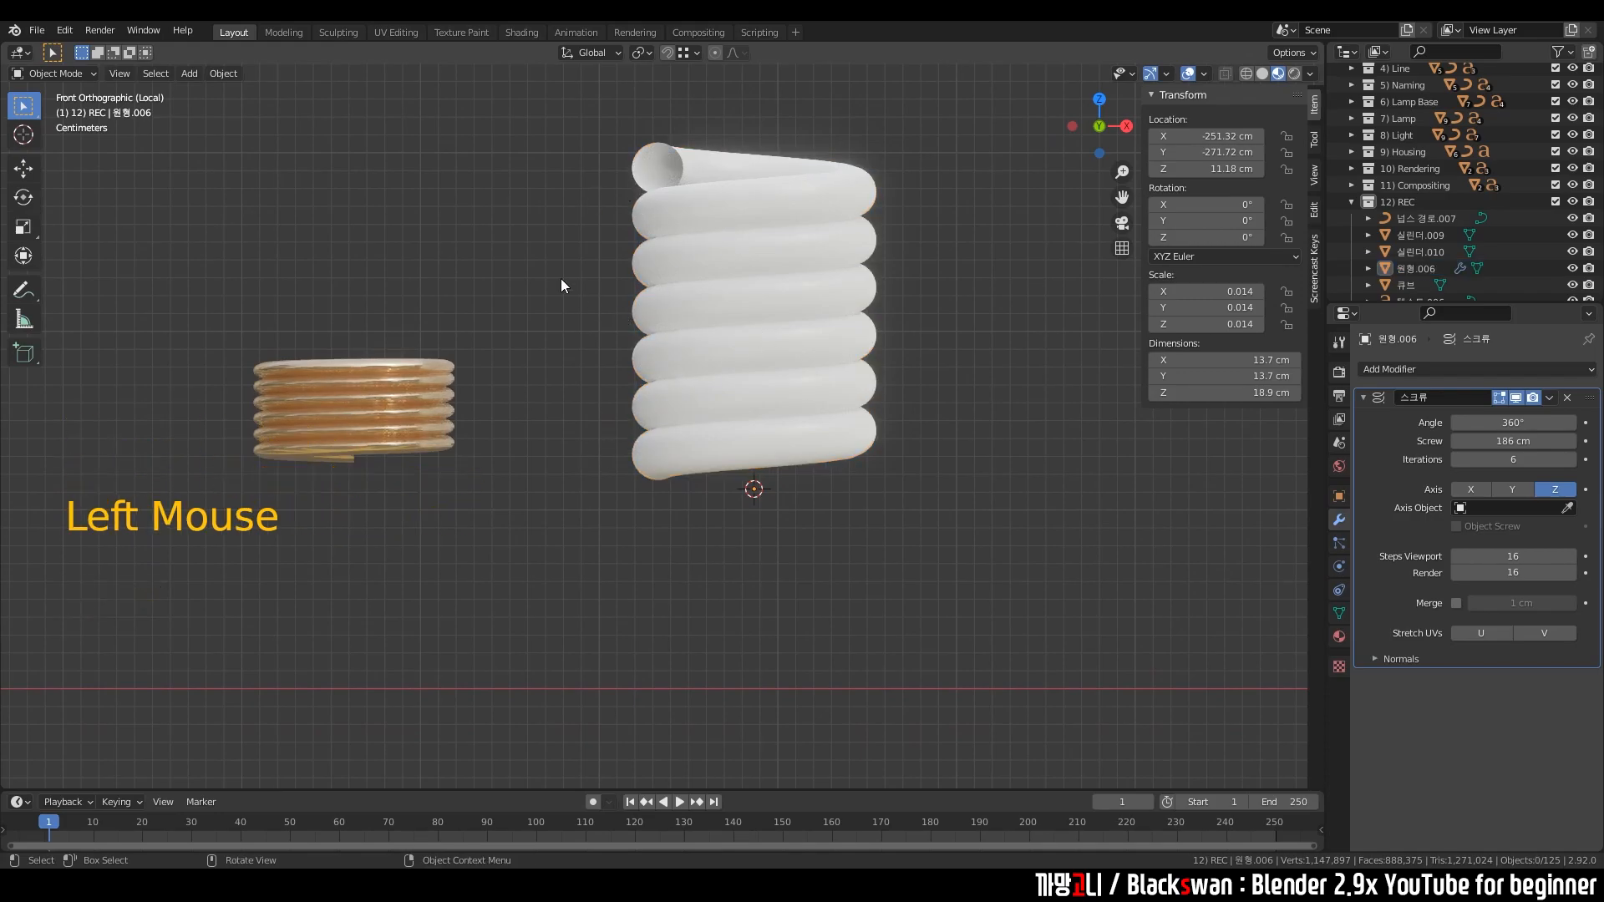
scroll(542, 395, up, 2)
scroll(524, 429, down, 1)
middle_drag(523, 401, 564, 343)
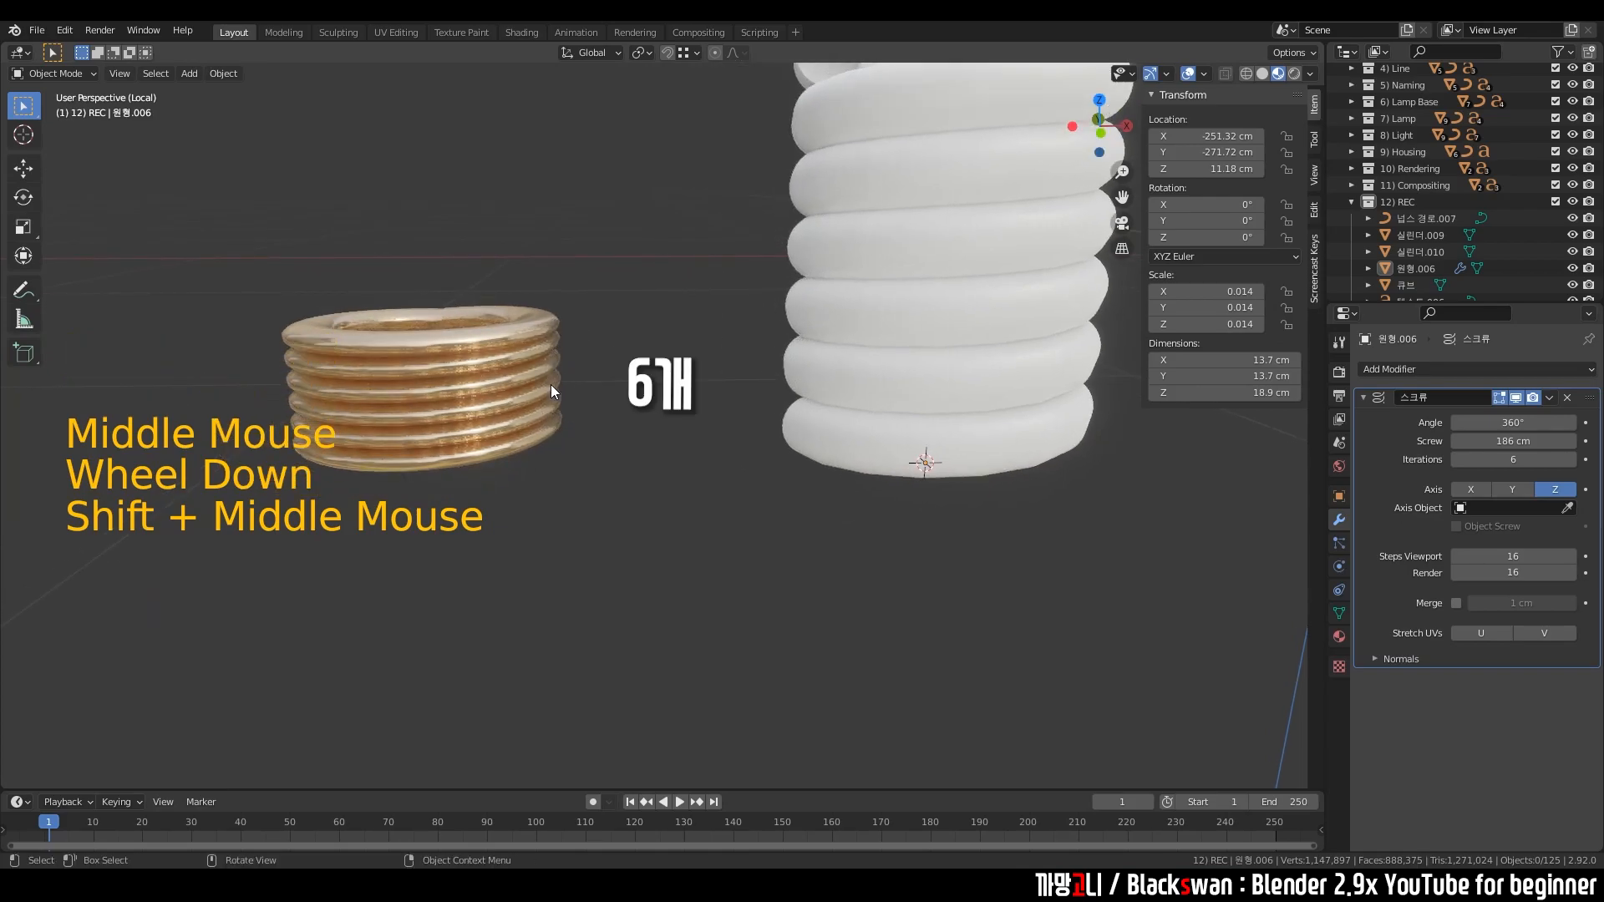
scroll(662, 343, down, 2)
shift+middle_drag(746, 341, 660, 379)
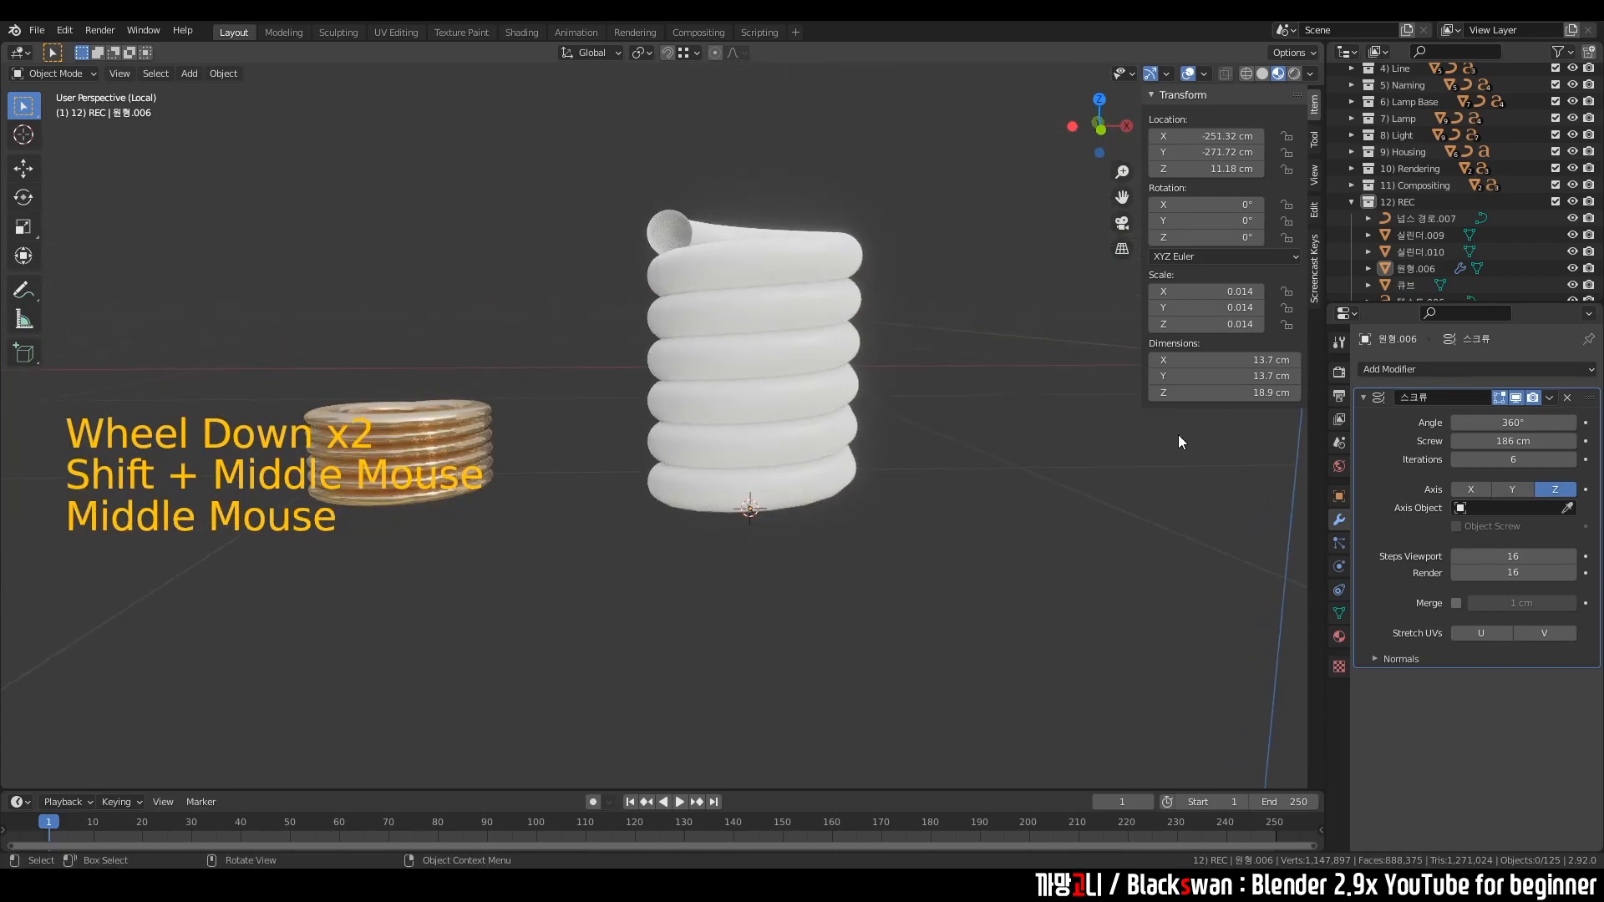
- Try 10 Iterations on the Screw modifier and return the value to 6
drag(1520, 459, 1537, 459)
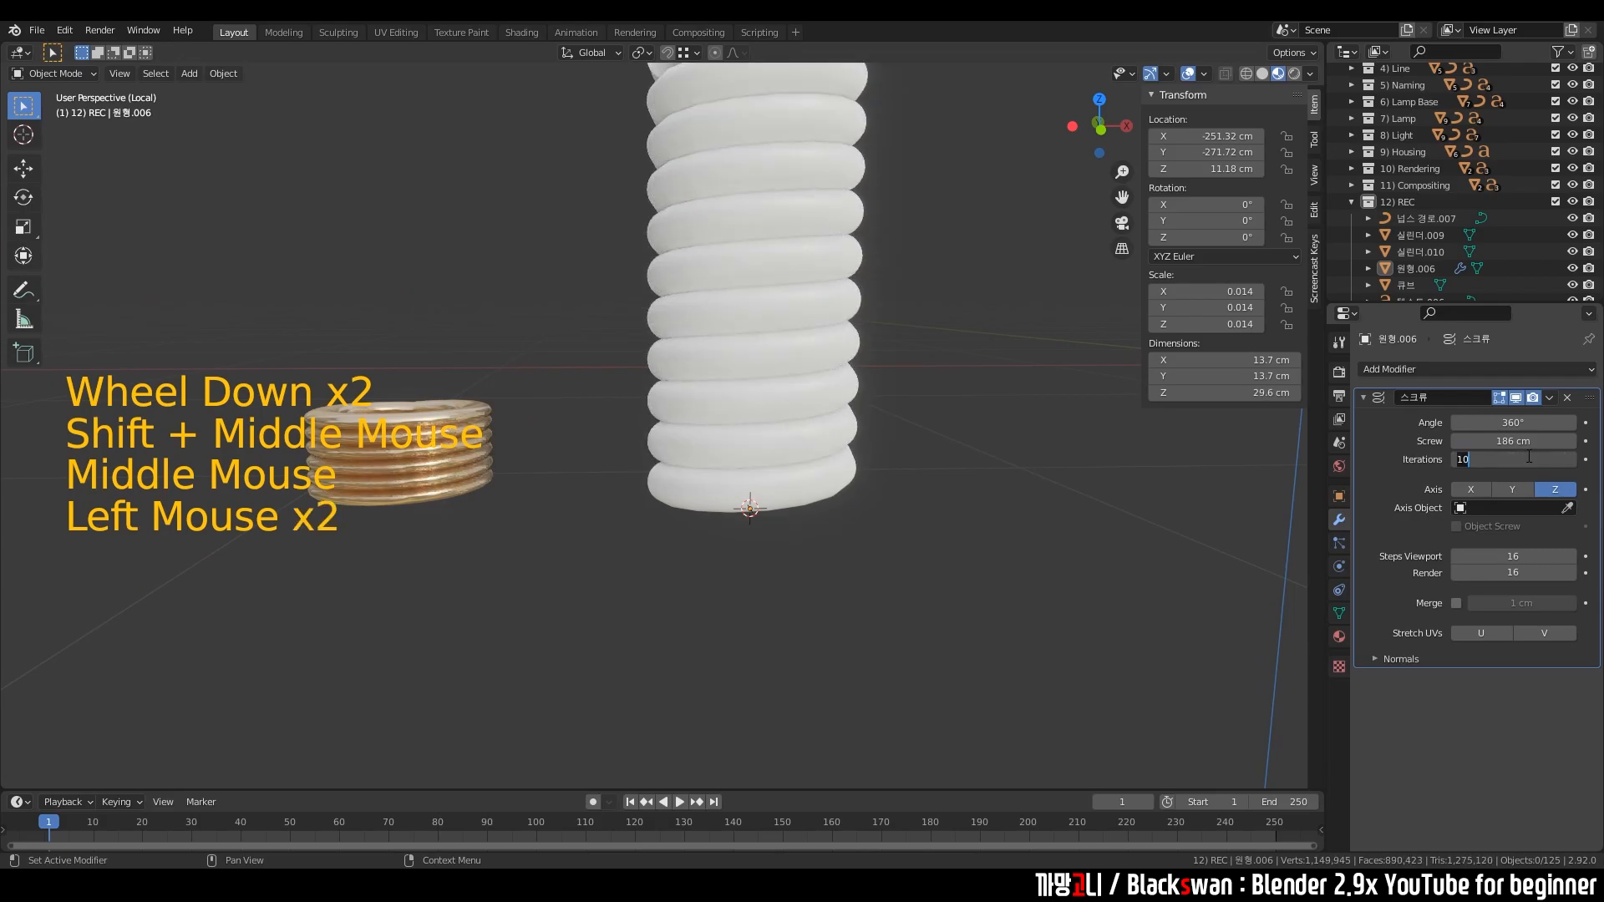
text(6)
key(Return)
middle_drag(904, 474, 889, 488)
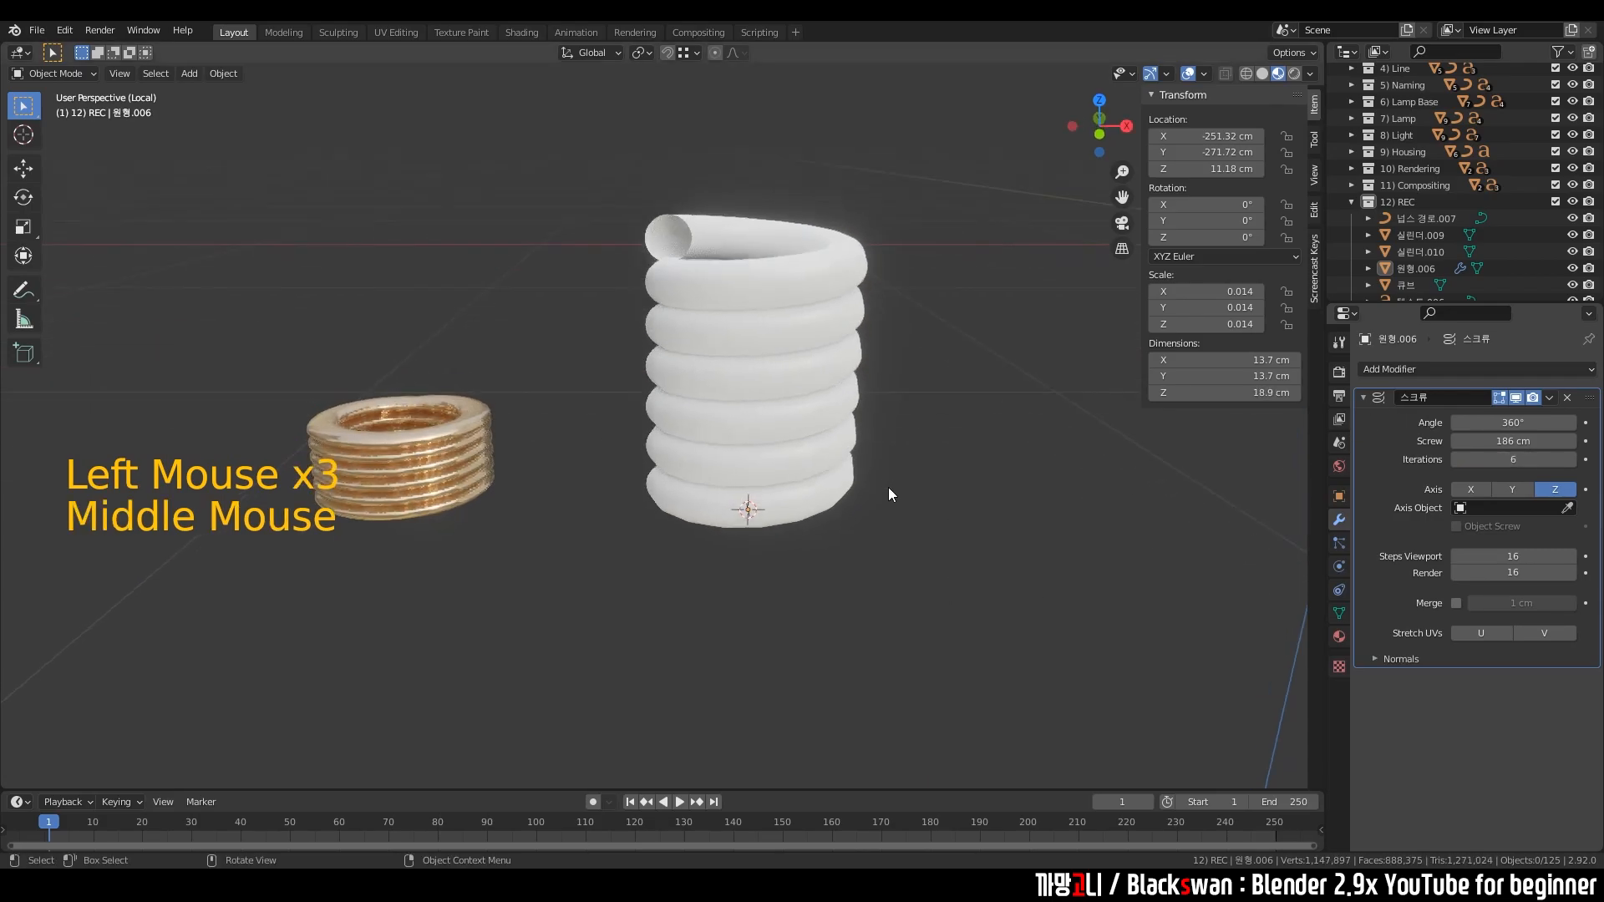
- Try a Steps Viewport value of 4 on the coil and inspect its outline in perspective and top view
scroll(897, 498, up, 2)
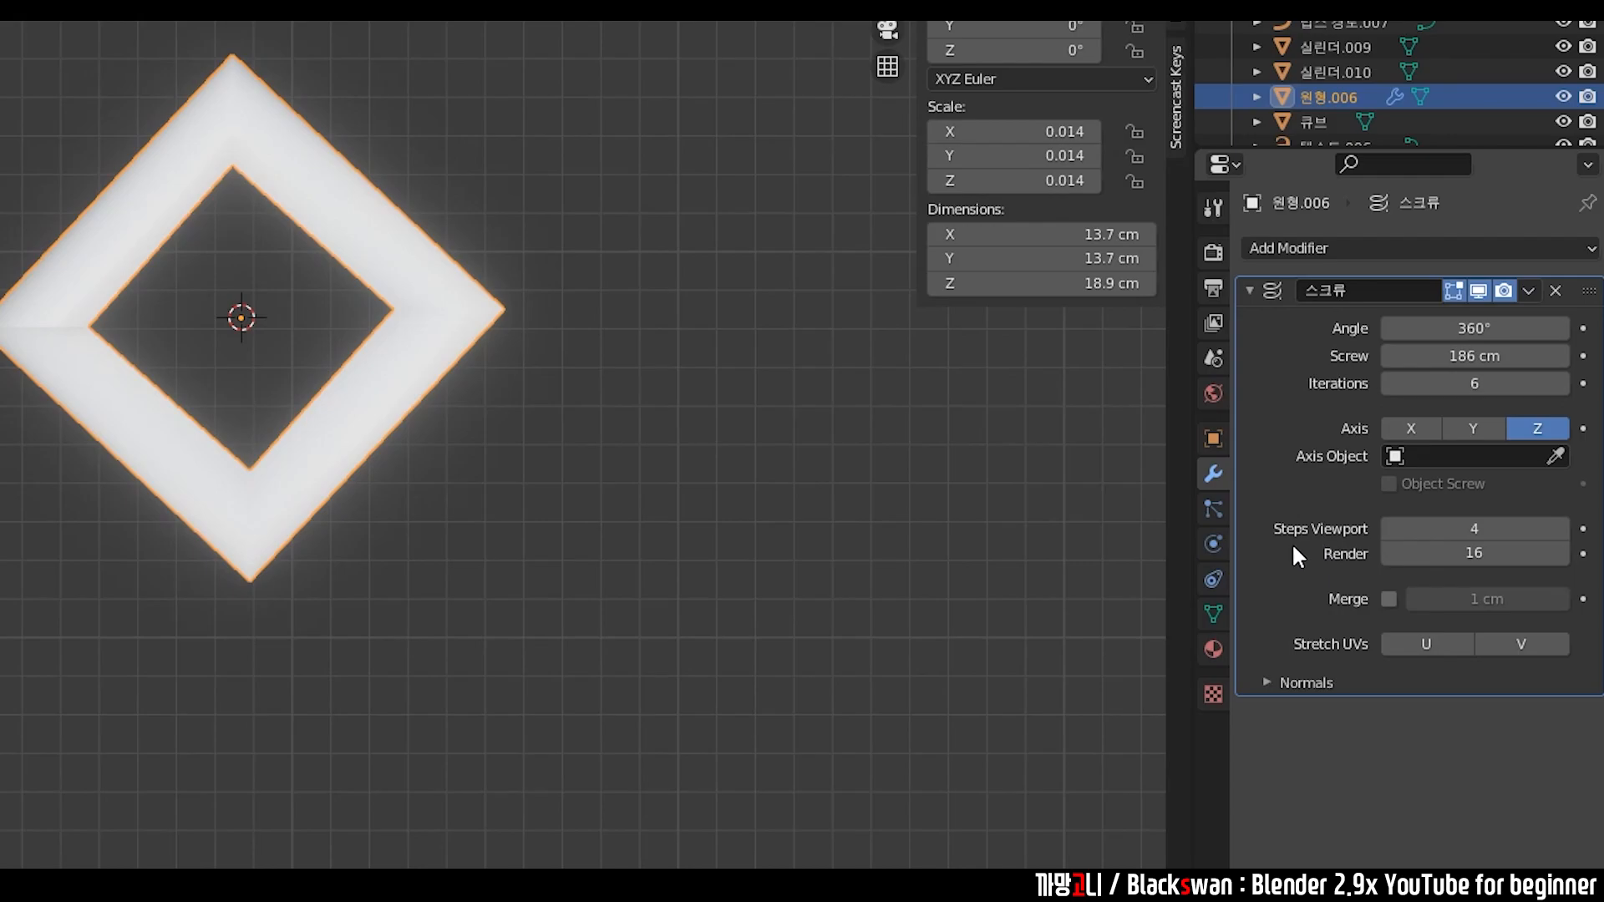
scroll(464, 447, up, 1)
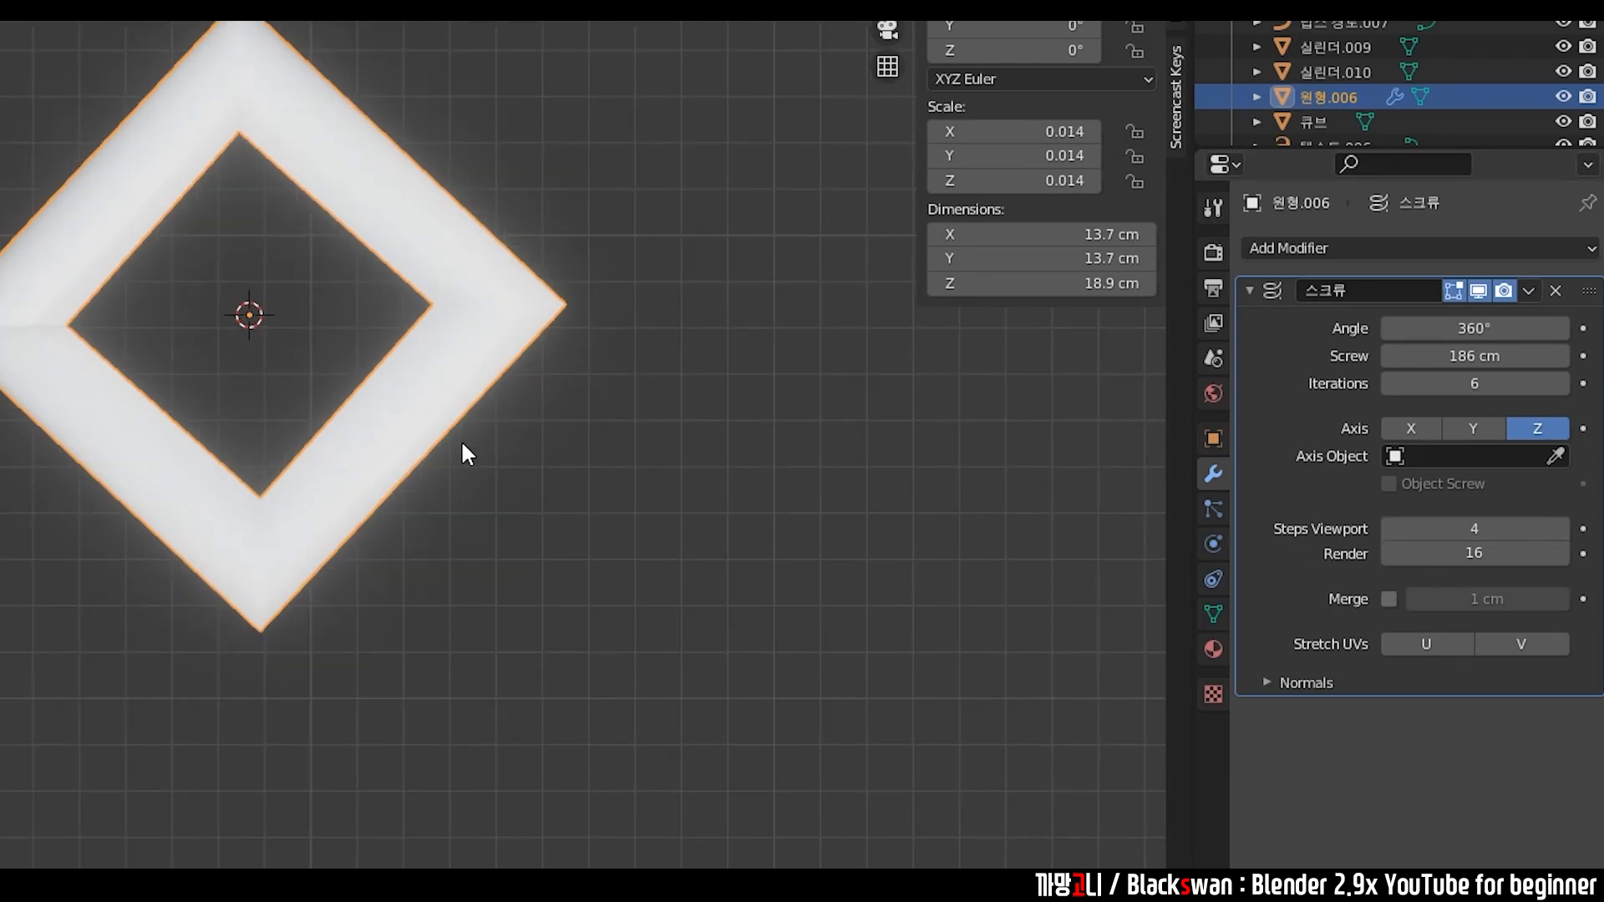
middle_drag(178, 483, 183, 353)
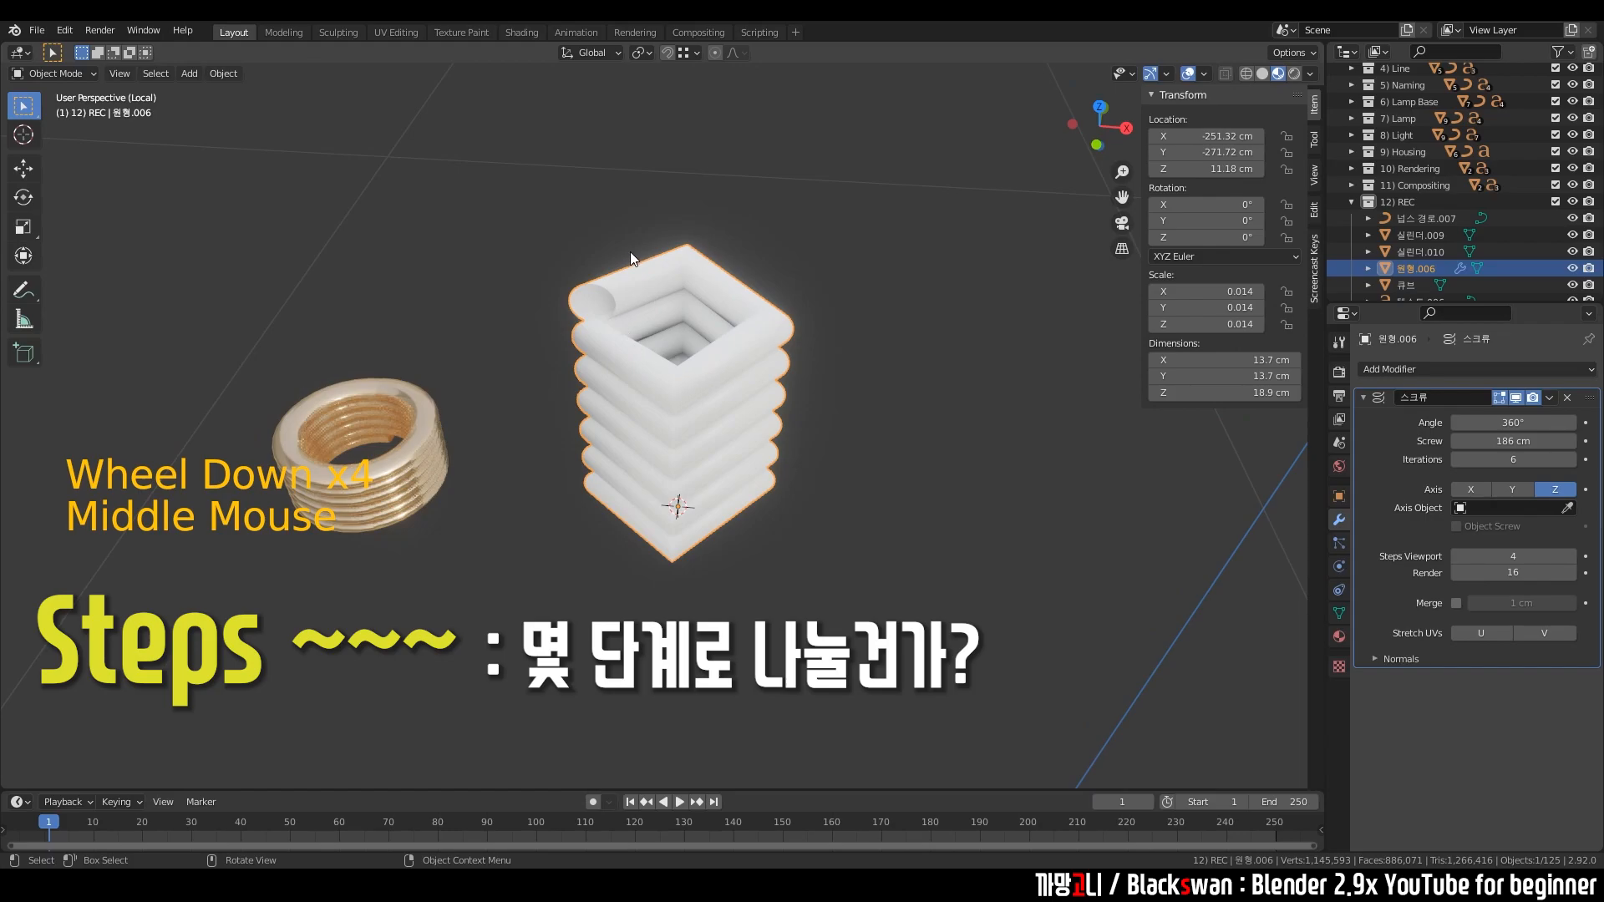
middle_drag(630, 250, 709, 349)
key(grave)
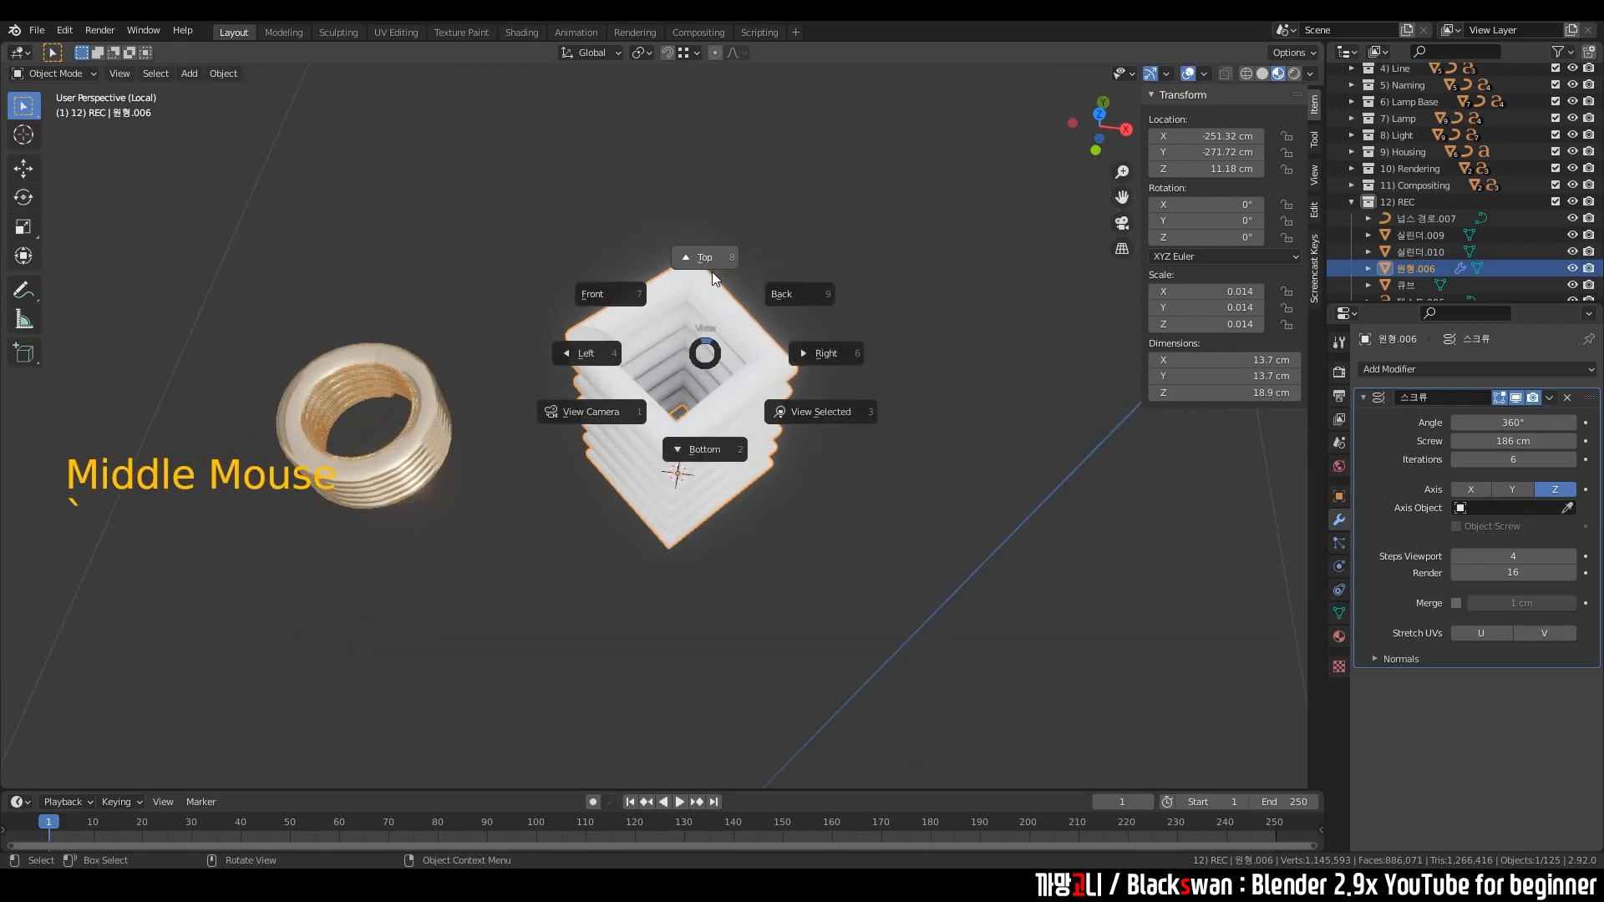
click(712, 273)
scroll(748, 443, up, 4)
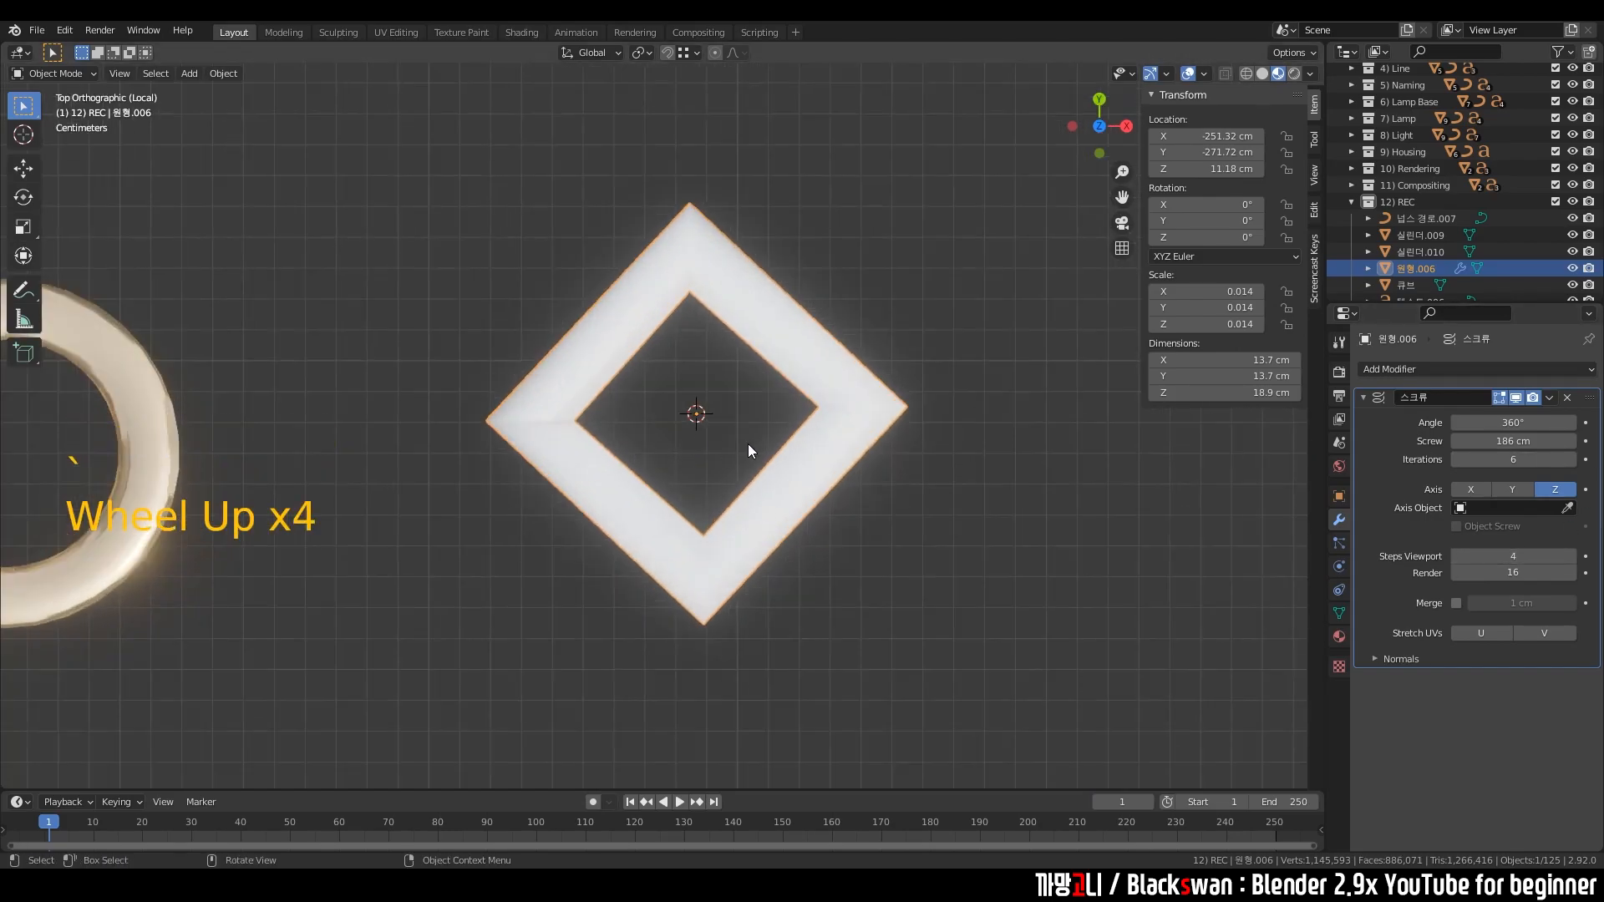
- Try a Steps Viewport value of 5 and inspect the coil's outline in perspective
click(1477, 556)
text(5)
key(Return)
click(675, 484)
scroll(675, 484, down, 3)
middle_drag(675, 484, 623, 353)
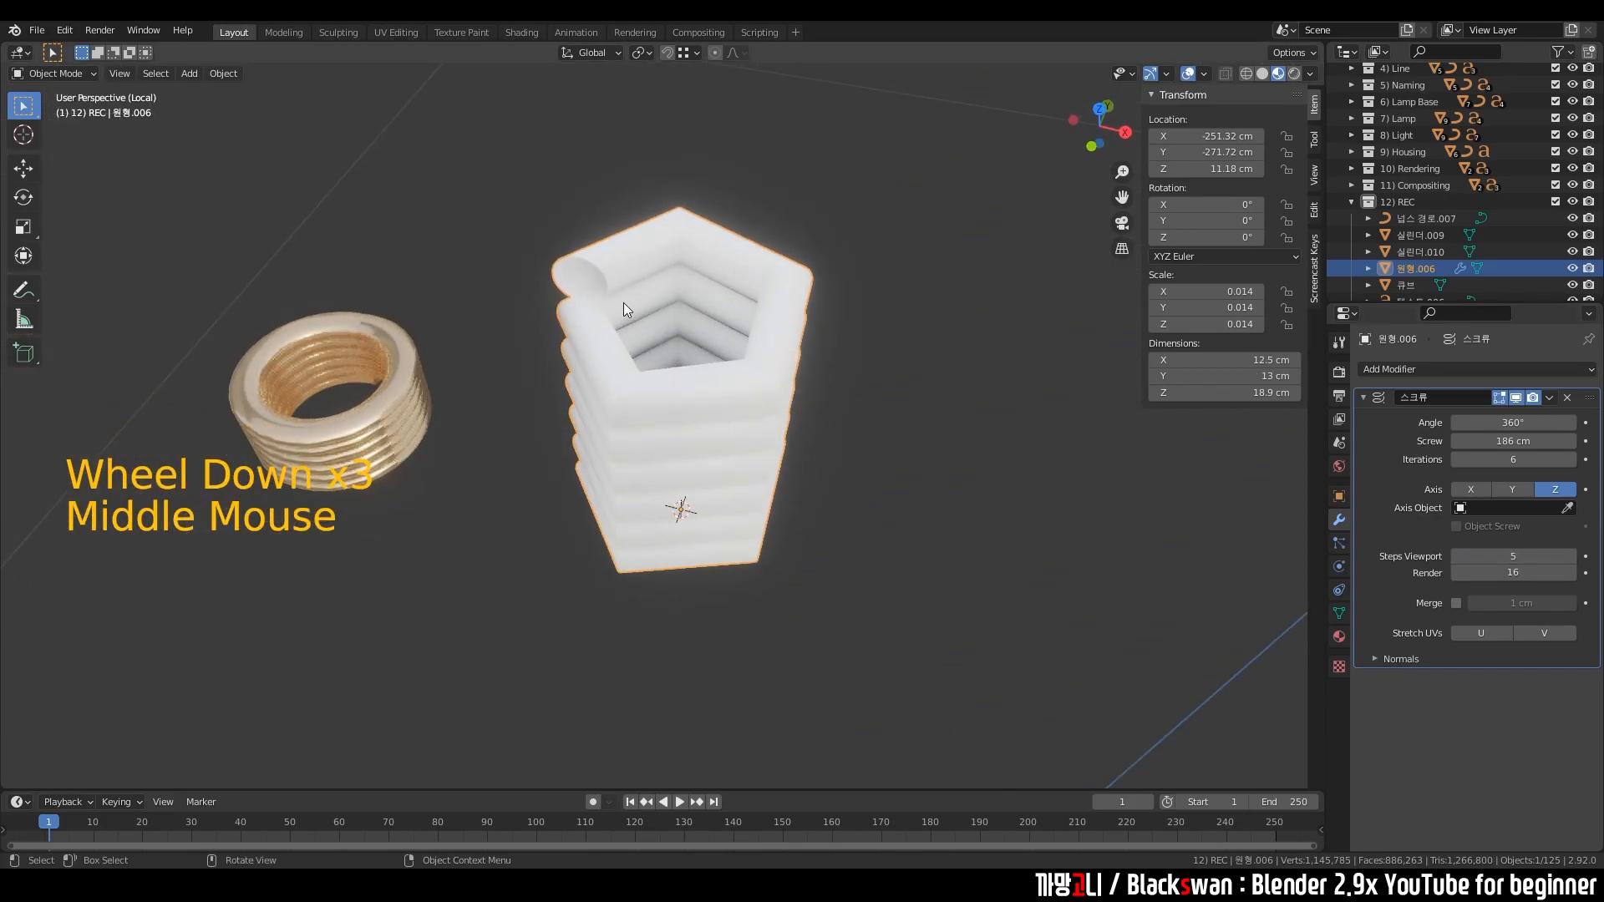
- Raise Steps Viewport to 30 and inspect the smoothness of the coil in perspective
double_click(1514, 551)
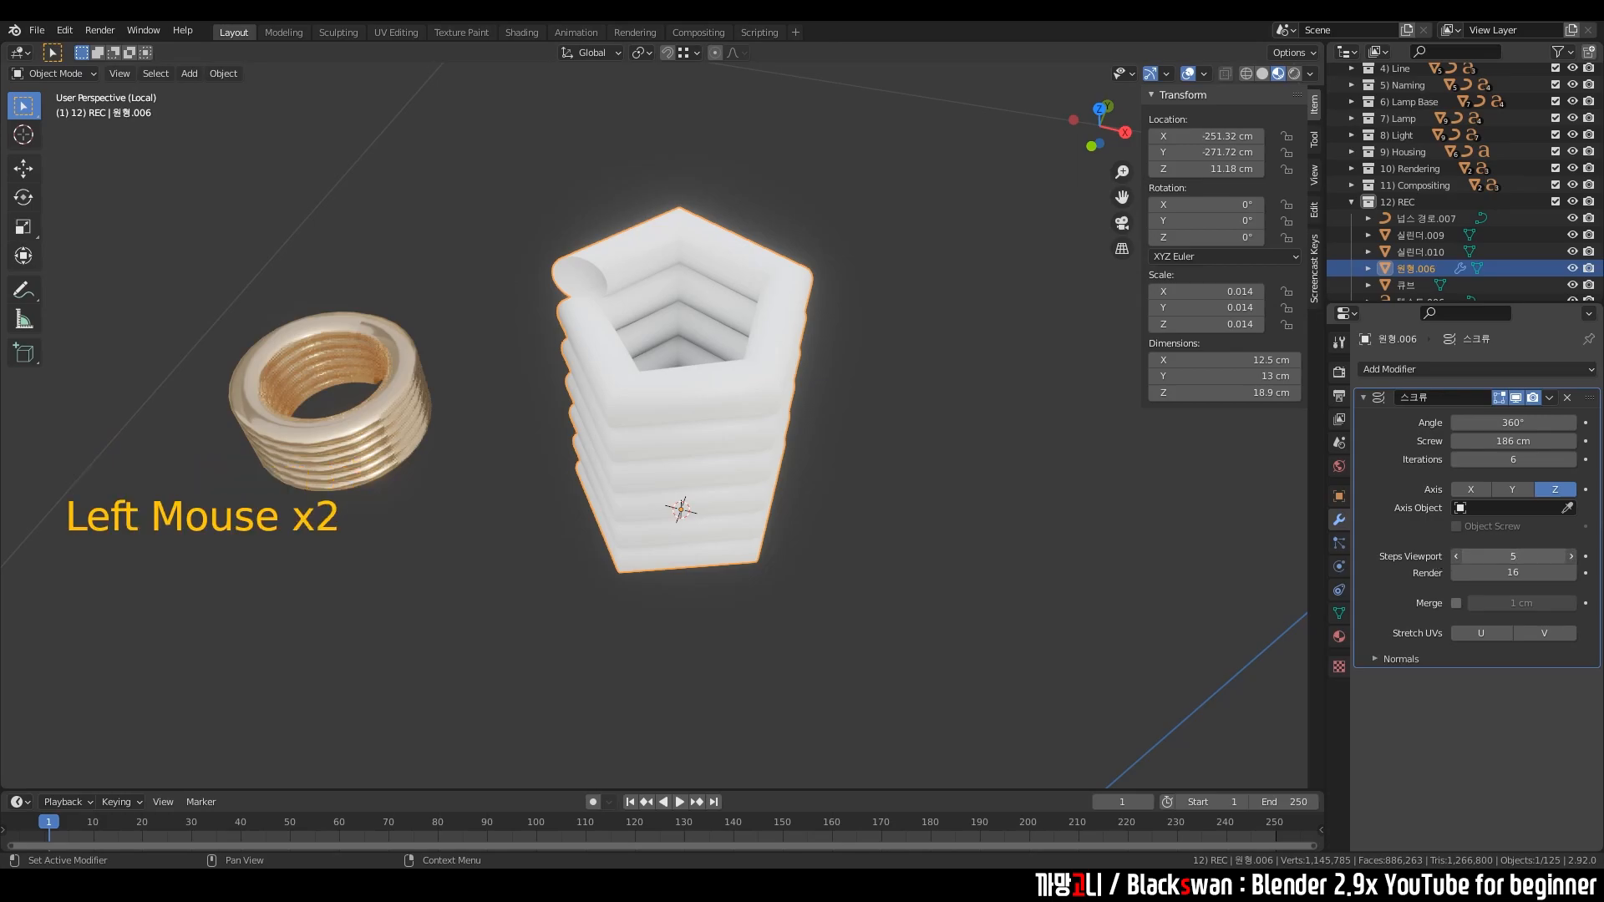
text(32)
key(Return)
scroll(844, 403, up, 1)
middle_drag(843, 404, 681, 458)
key(grave)
scroll(745, 348, up, 1)
scroll(708, 337, down, 2)
scroll(718, 366, up, 3)
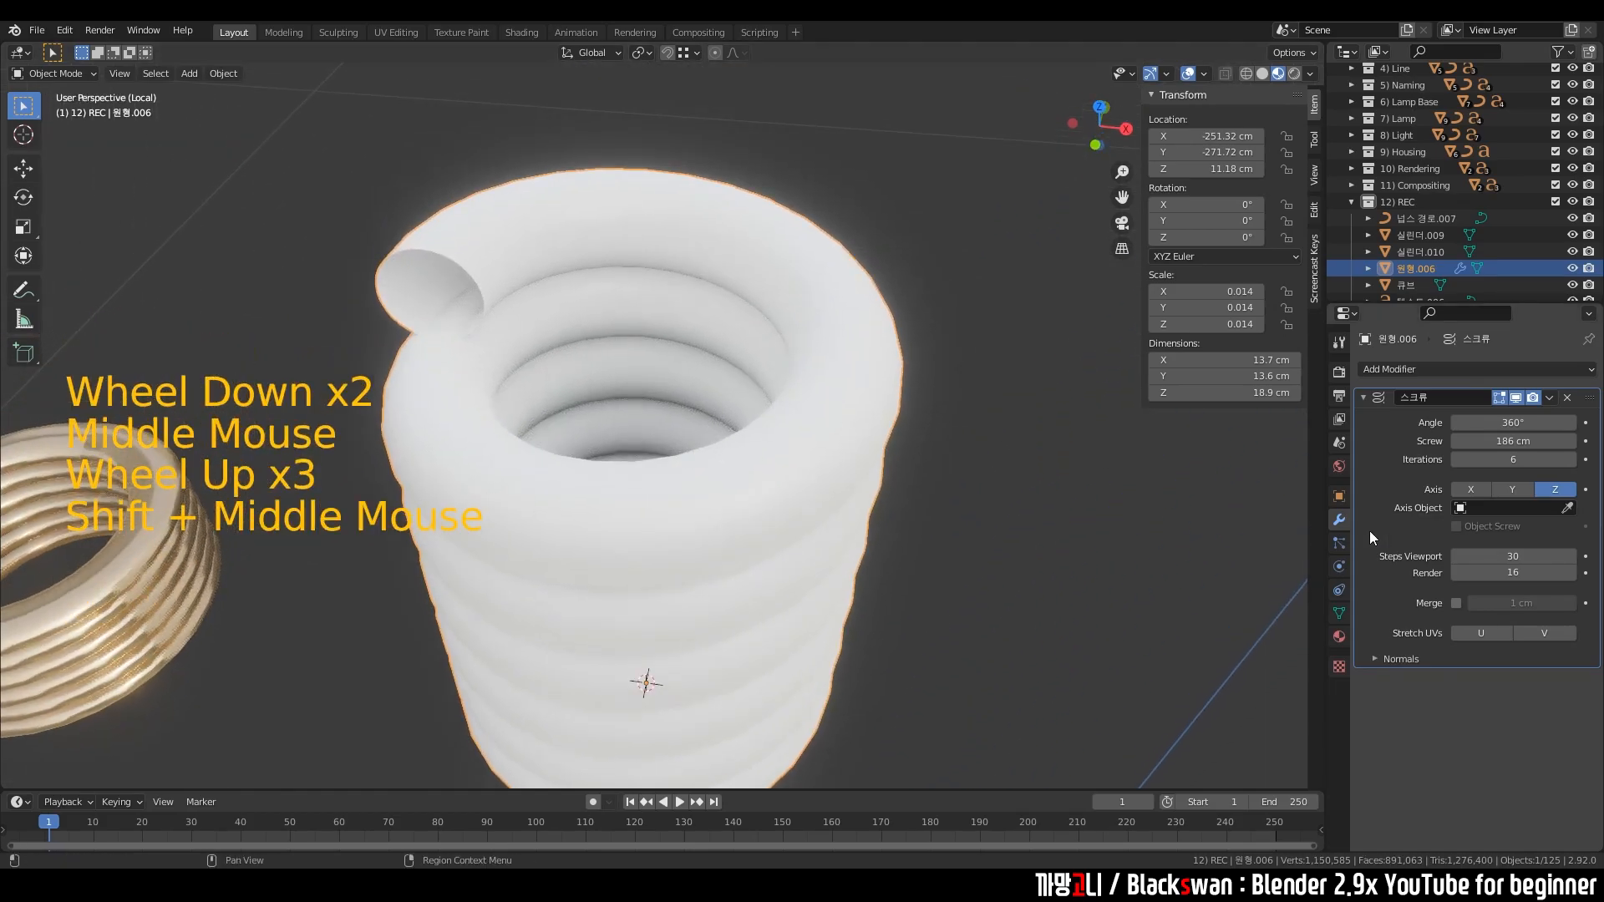
- Try a Steps Viewport value of 60 and examine the coil's outer edge up close
mouse_move(1481, 556)
mouse_down()
mouse_move(1511, 555)
mouse_move(1481, 555)
mouse_up()
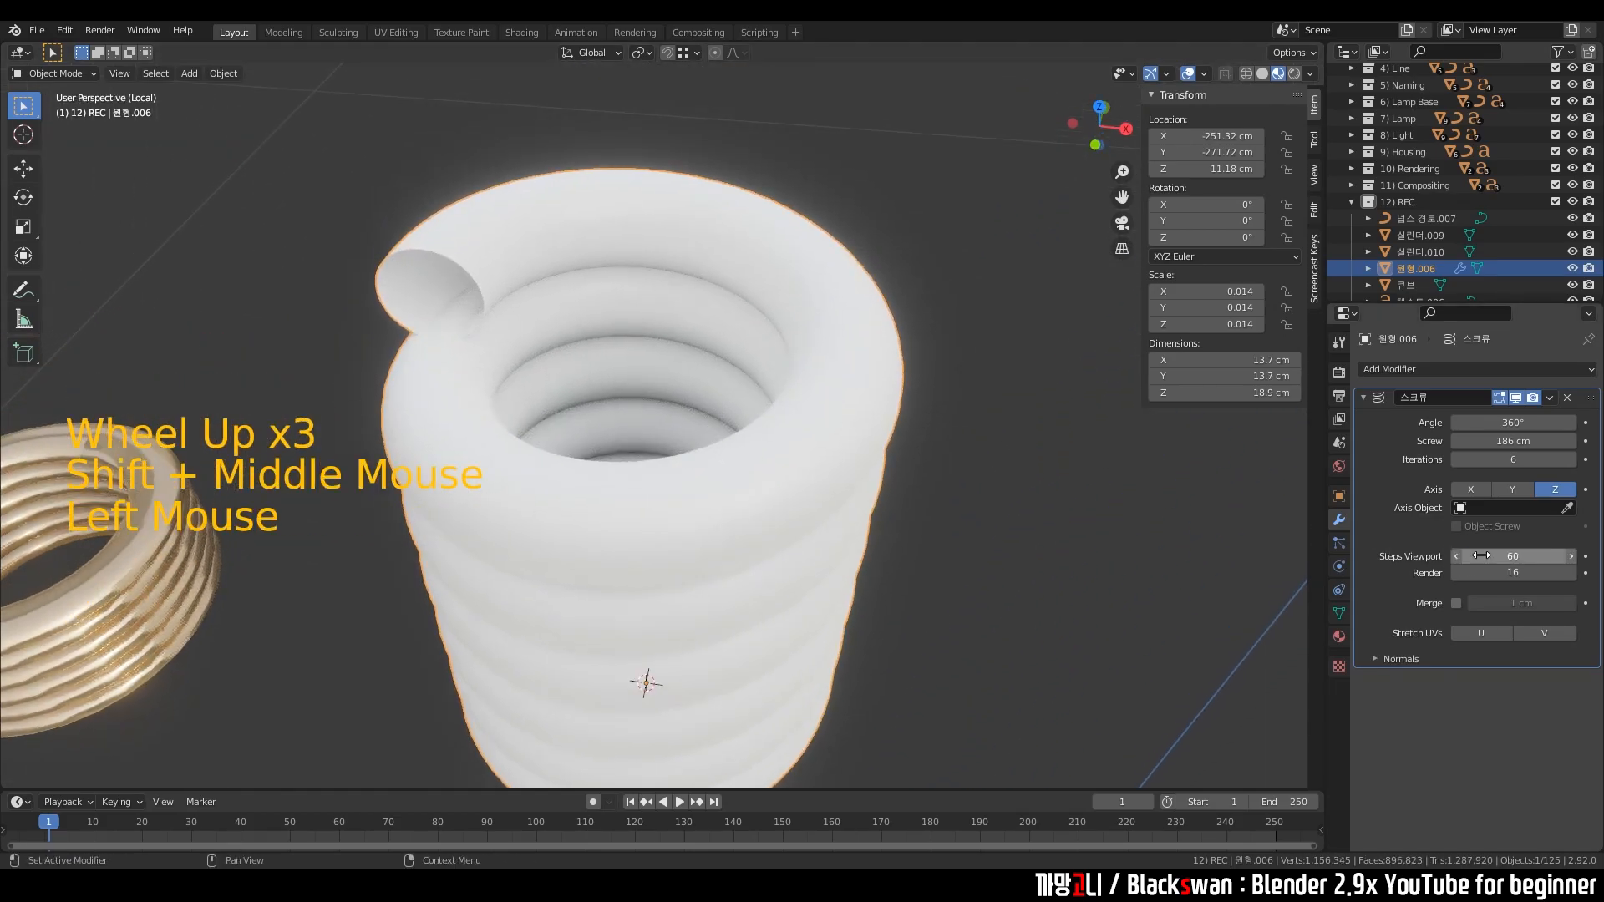
scroll(920, 264, up, 3)
shift+middle_drag(920, 264, 838, 192)
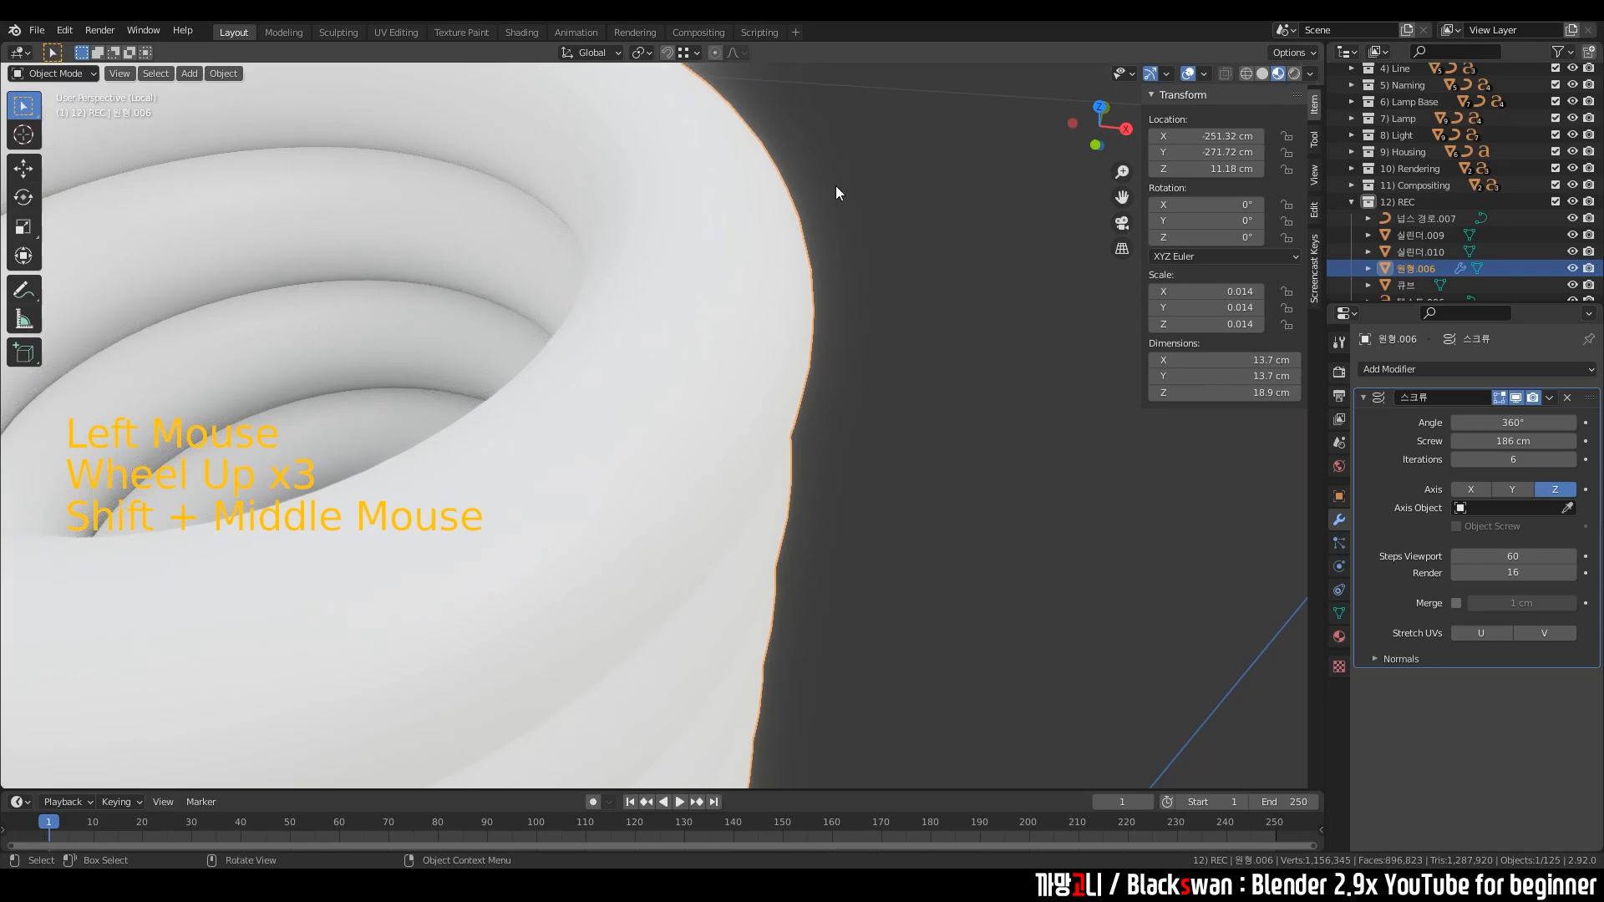
click(833, 293)
scroll(889, 279, down, 5)
middle_drag(653, 414, 760, 404)
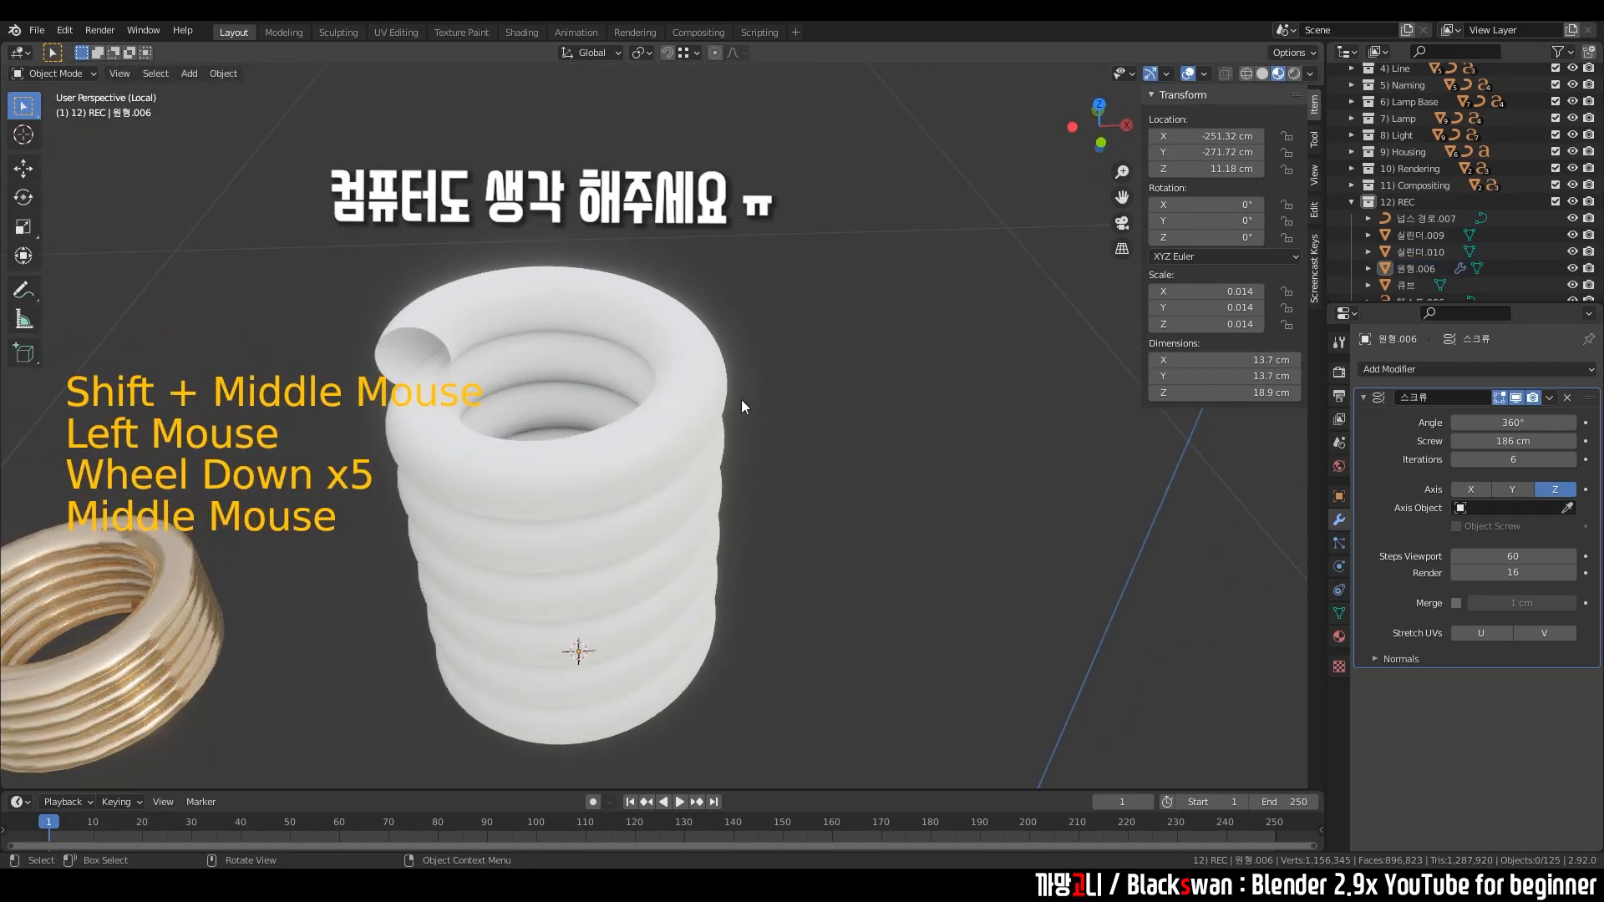
click(783, 367)
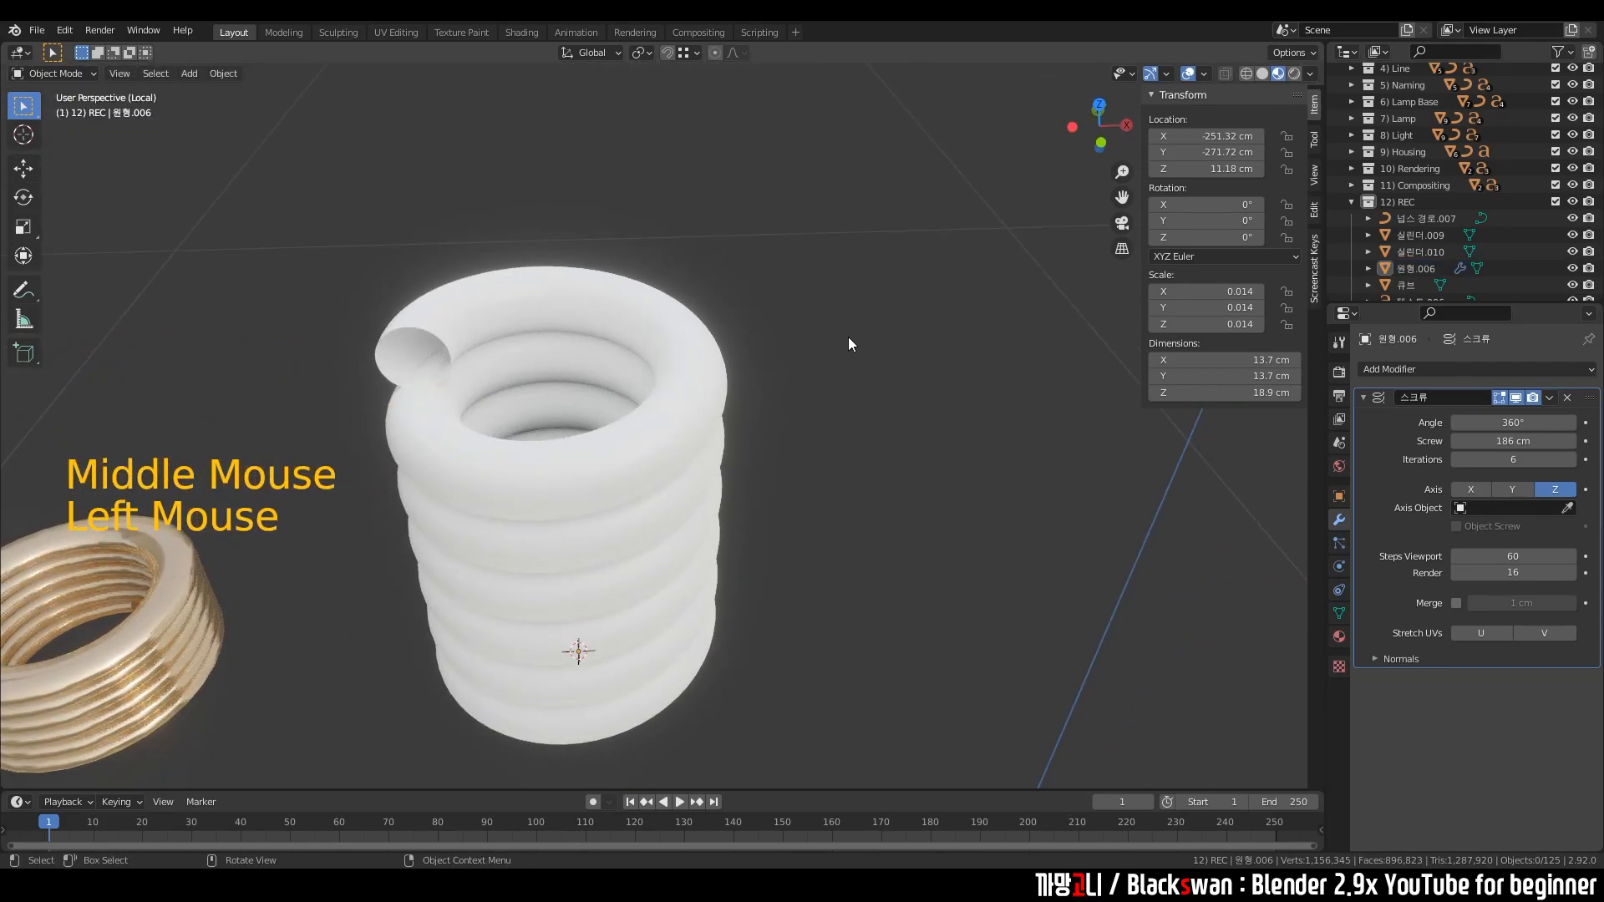
click(845, 339)
- Reselect the coil, reduce its Steps Viewport to 30, and deselect it to check the surface
scroll(729, 411, down, 1)
middle_drag(605, 491, 623, 483)
shift+middle_drag(623, 483, 695, 457)
click(797, 349)
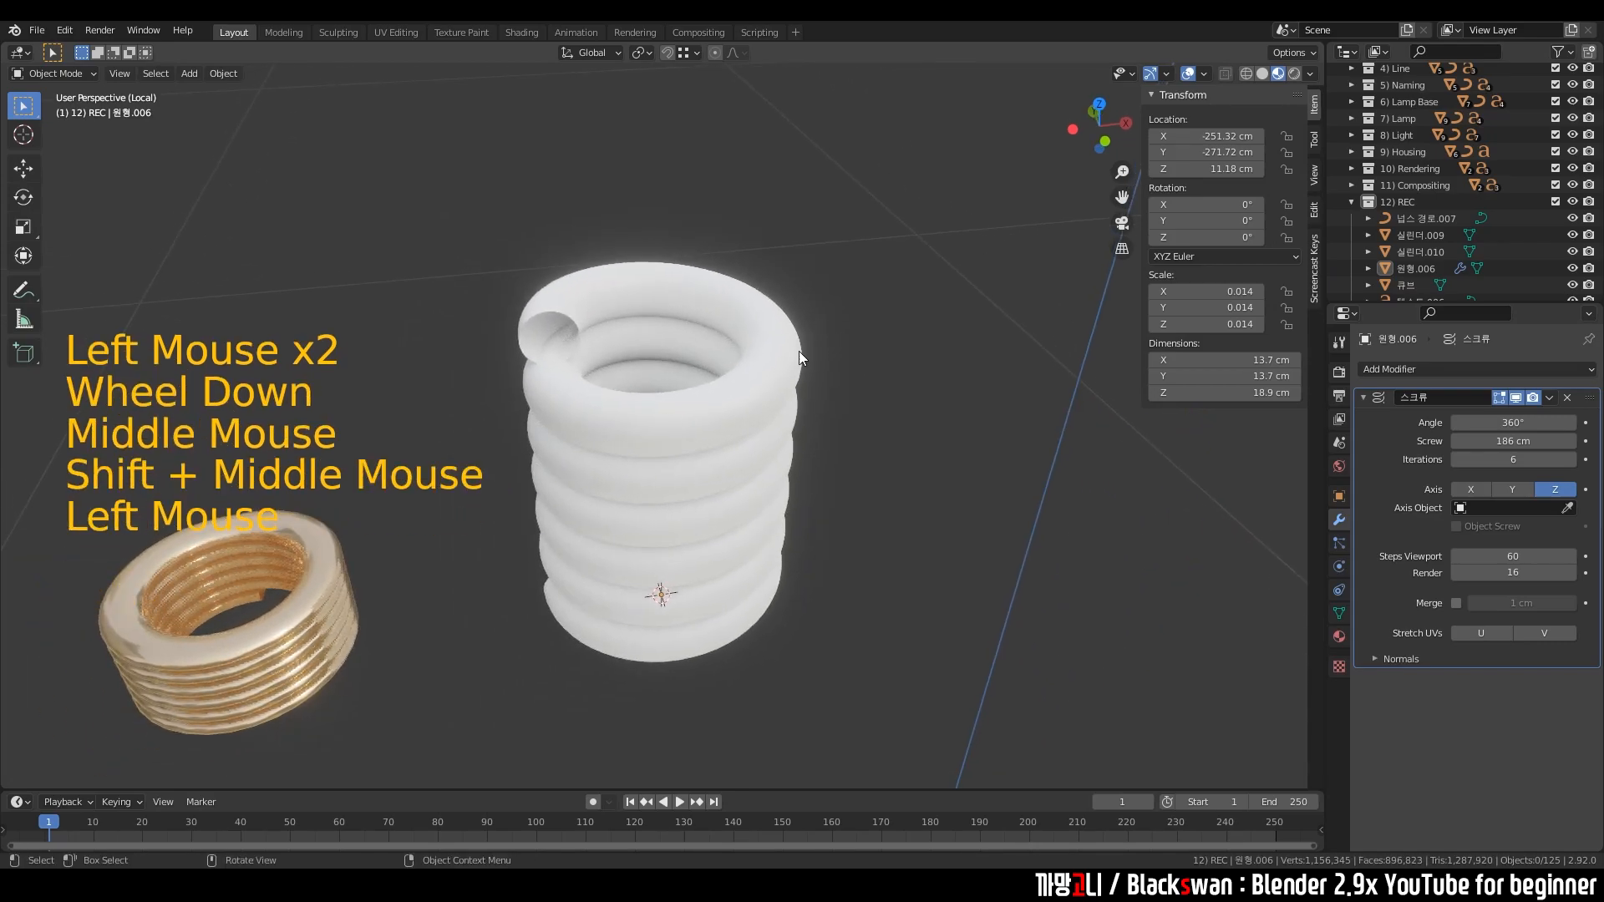
click(803, 351)
middle_drag(803, 351, 854, 383)
click(1511, 555)
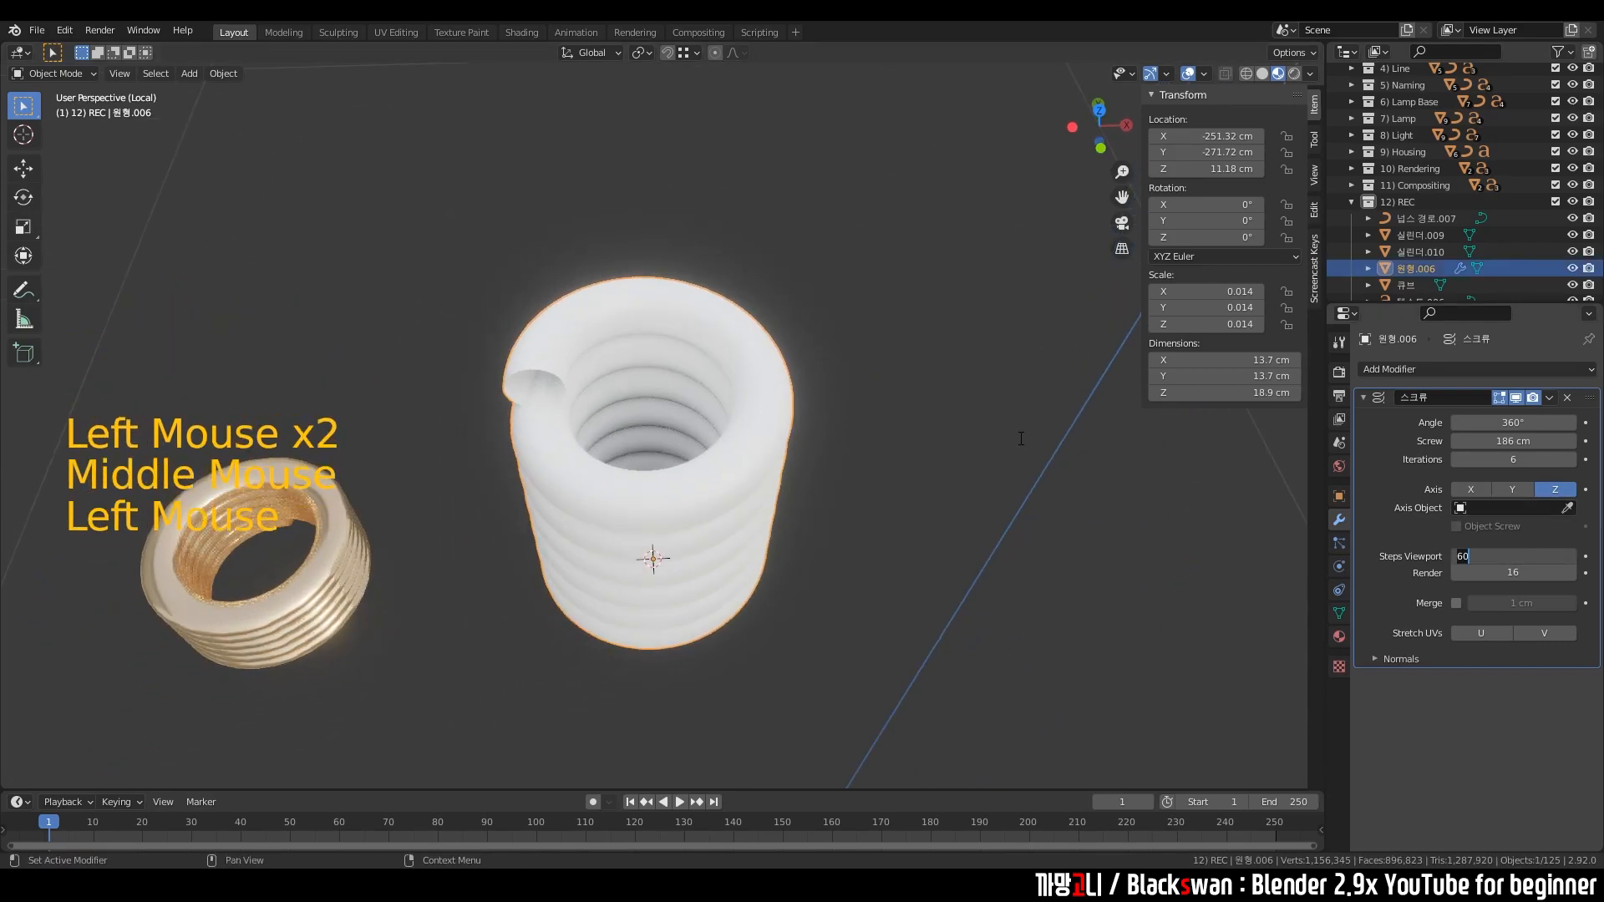
text(30)
key(Return)
scroll(1057, 498, up, 2)
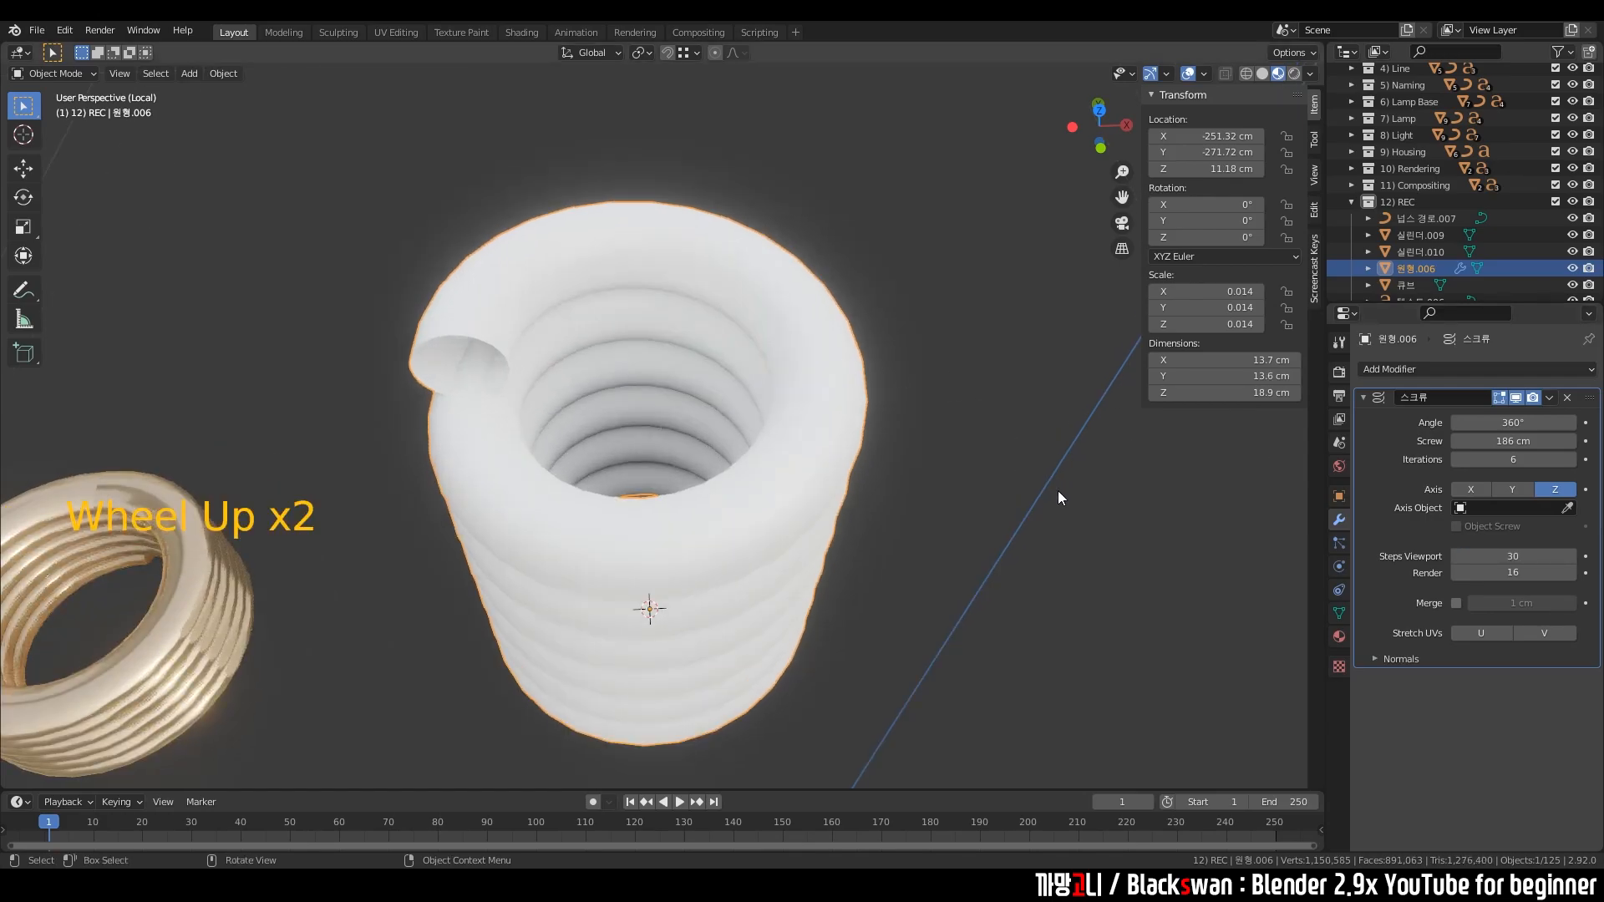
click(1015, 468)
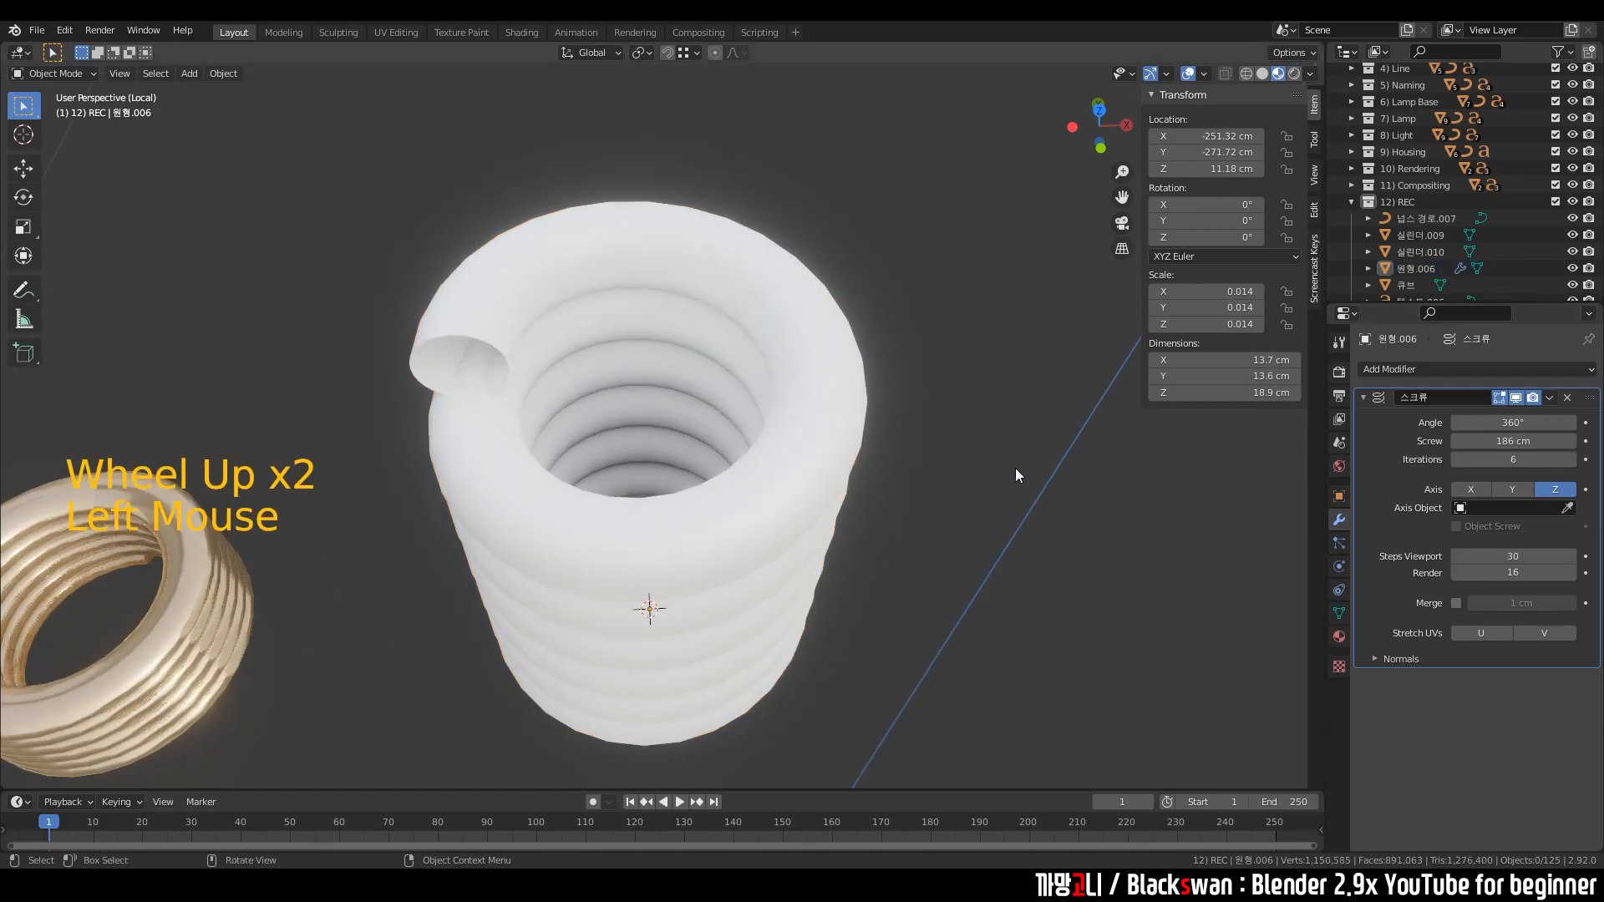
click(1000, 417)
- Set the Screw modifier's Render steps to 80
click(1508, 573)
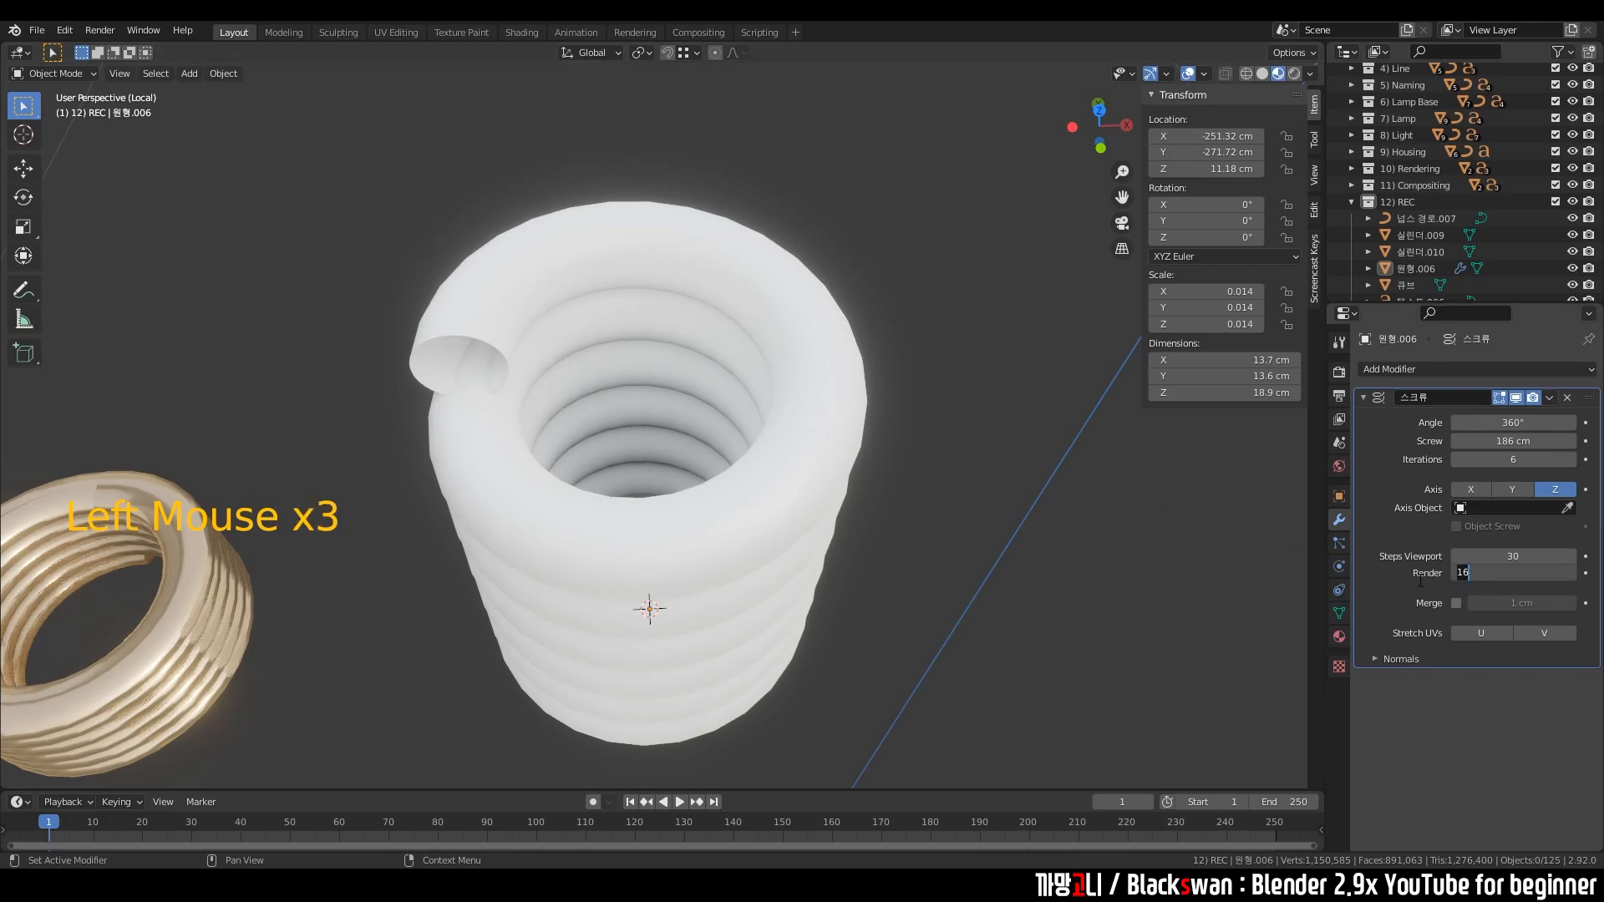
click(1496, 572)
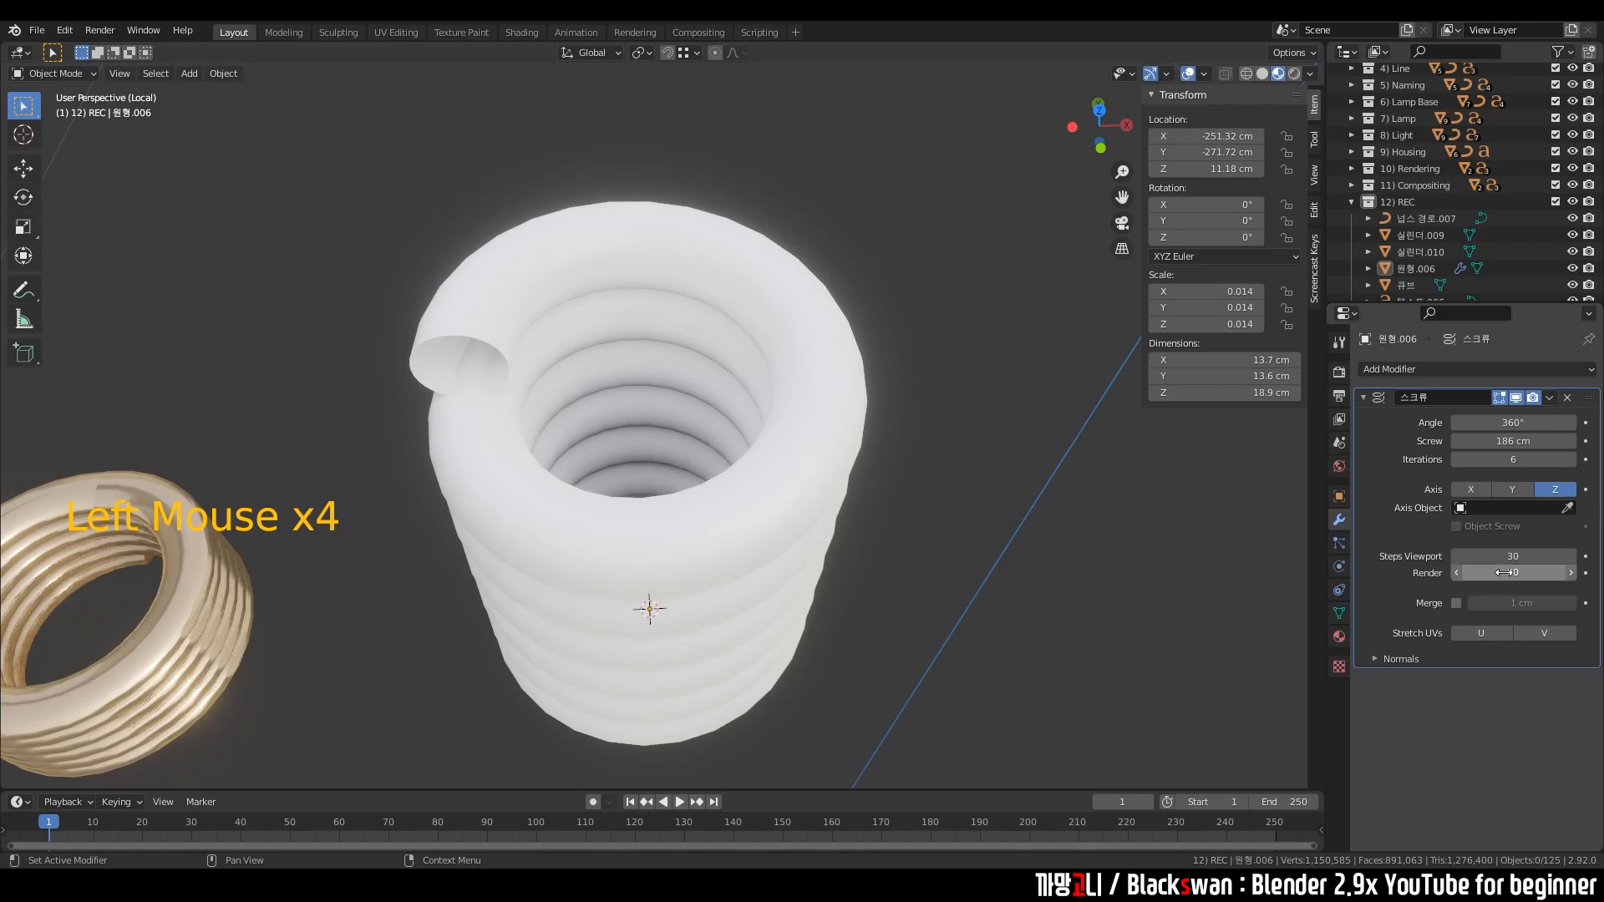
click(1503, 572)
- Try a Steps Viewport value of 80 and inspect the coil's rim up close
click(1516, 555)
text(80)
key(Return)
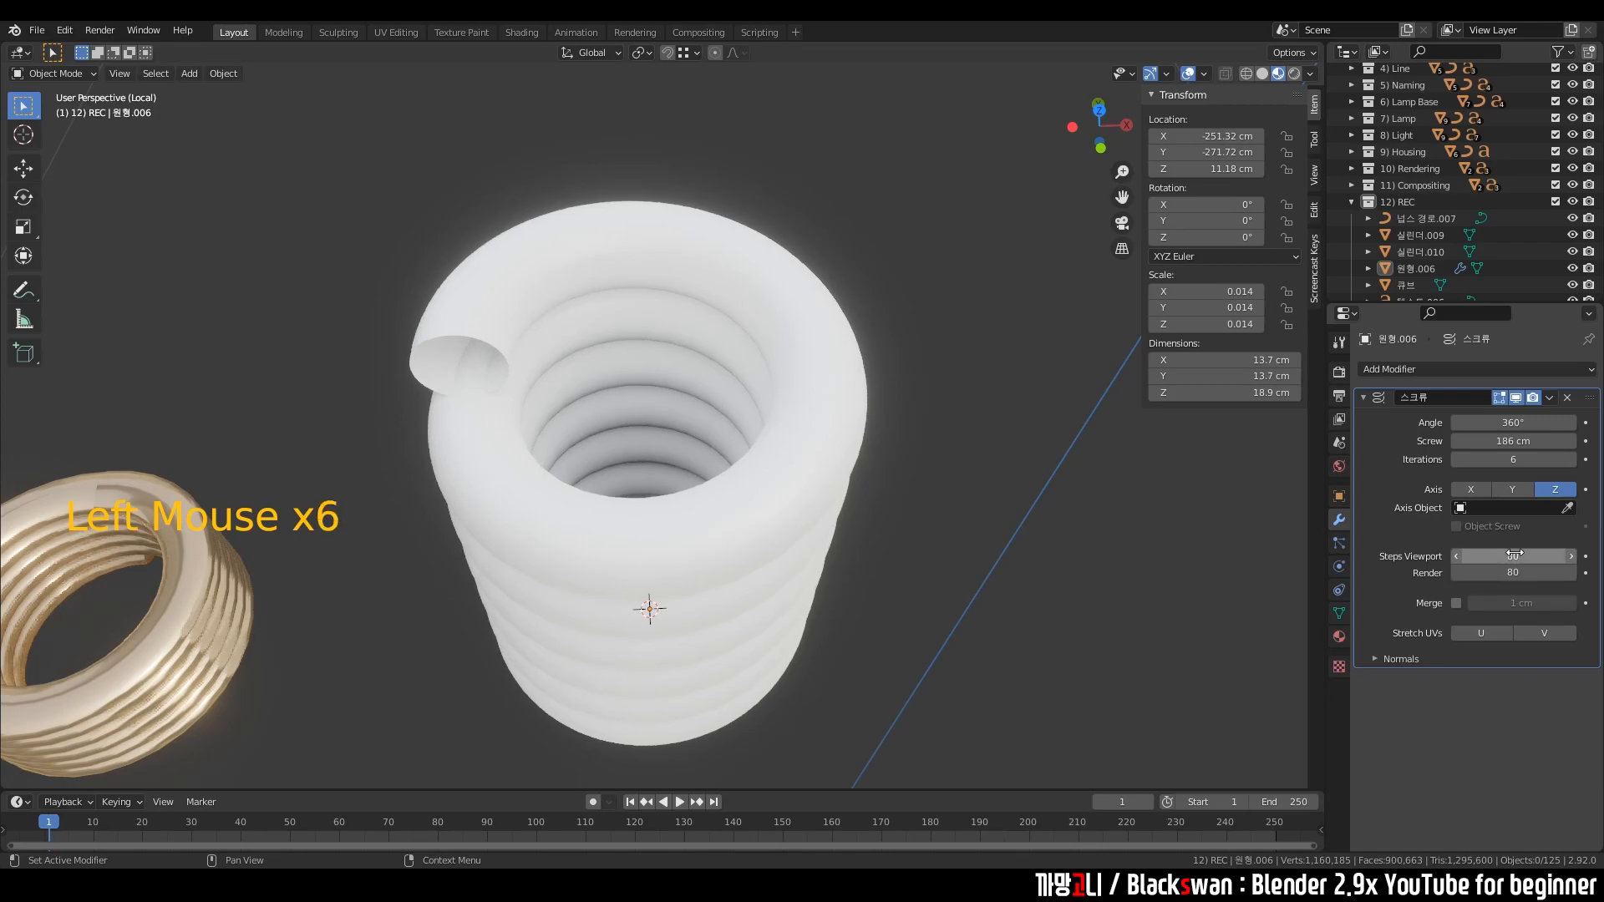
scroll(985, 380, up, 3)
shift+middle_drag(990, 373, 835, 423)
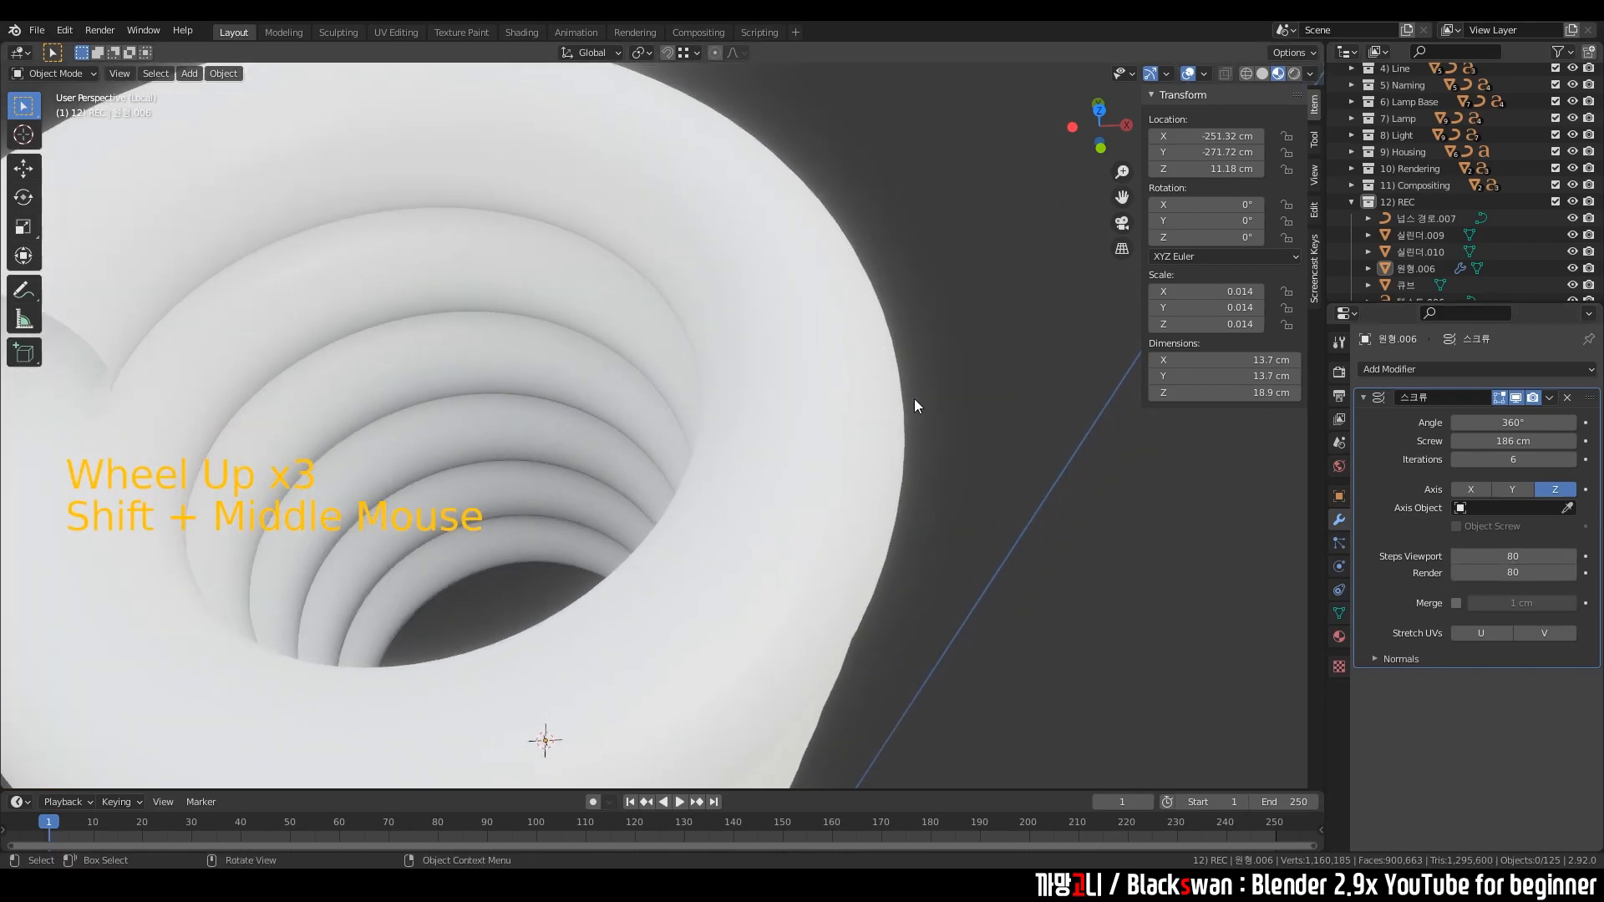
click(975, 451)
scroll(975, 451, down, 4)
- Set the Screw modifier's Steps Viewport back to 30 and leave the field
click(1512, 556)
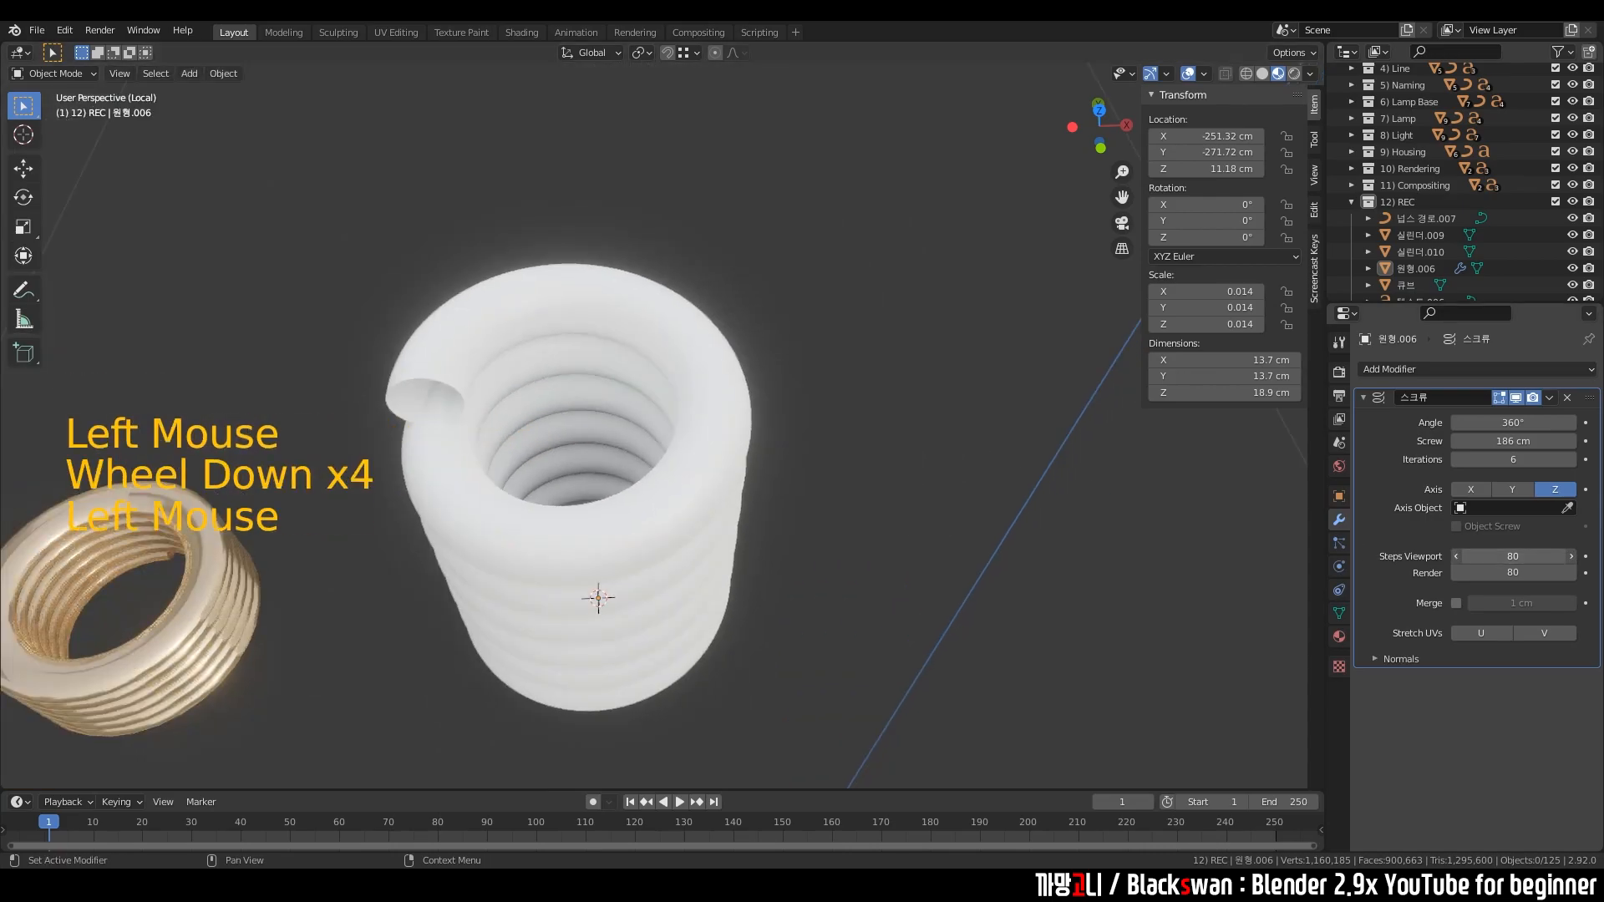
text(3)
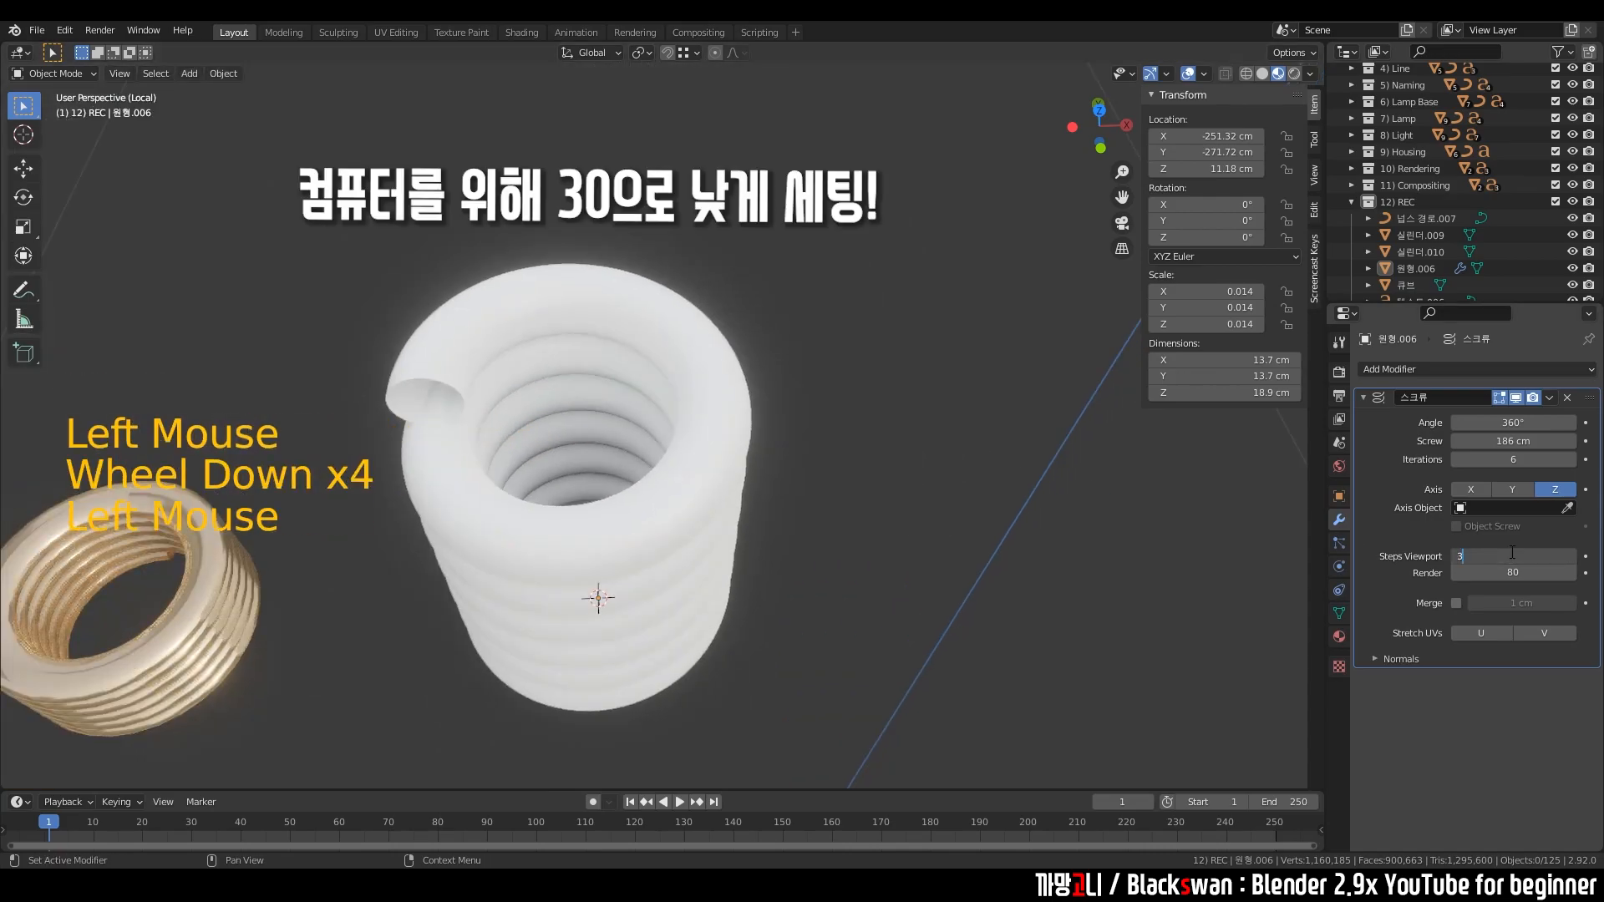
text(0)
click(814, 368)
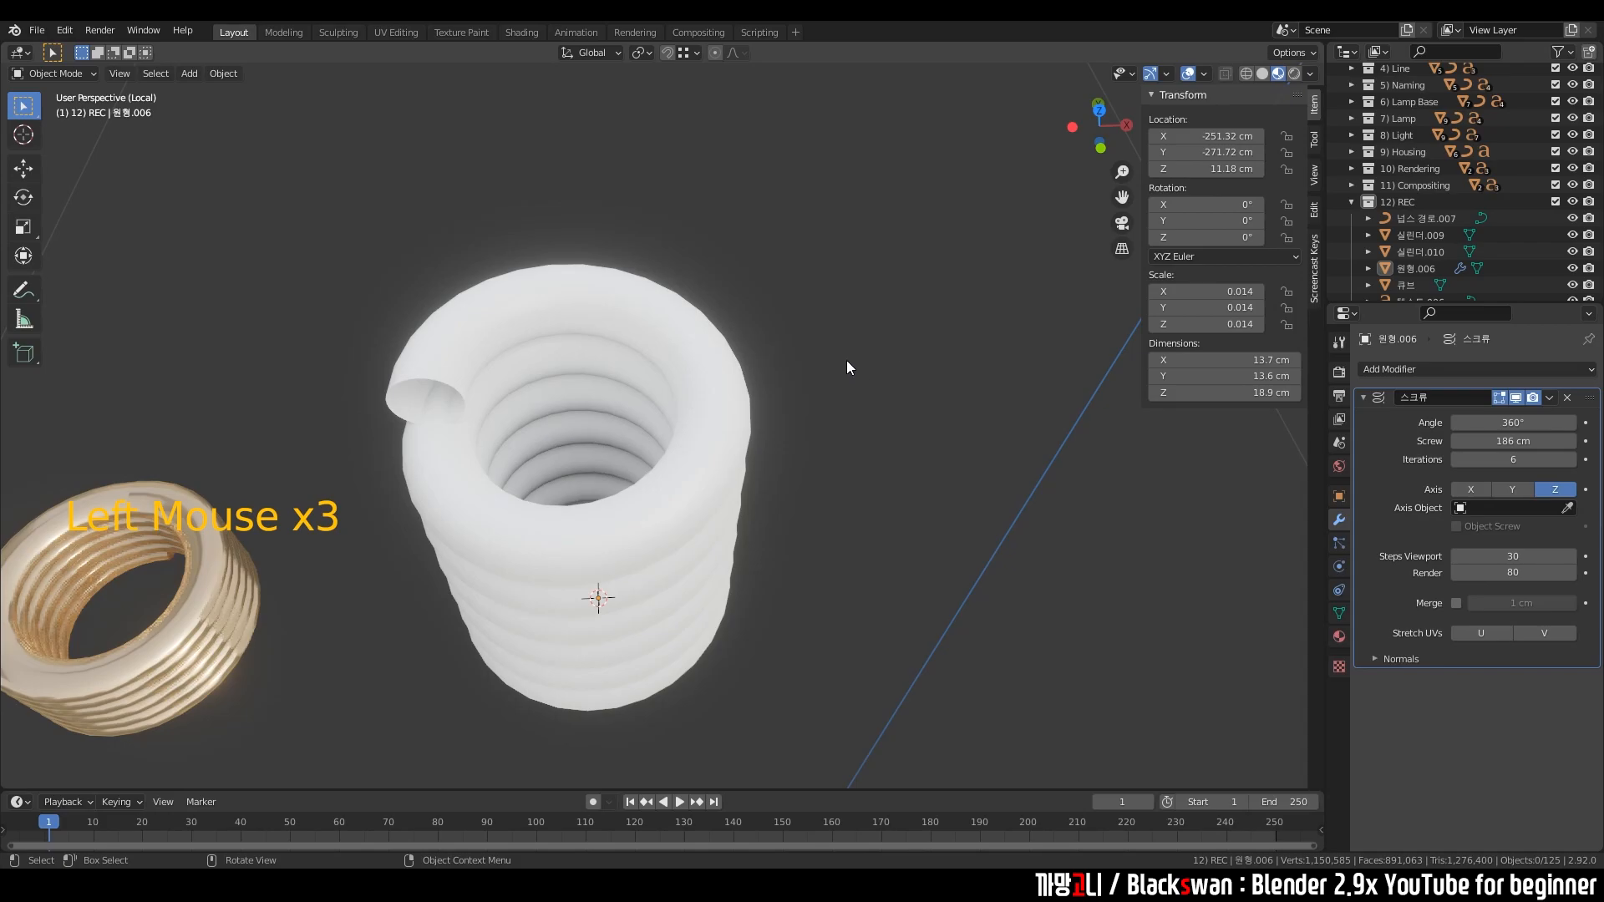
- Compare the white coil's ring thickness and height with the gold reference from above and from the side
click(789, 382)
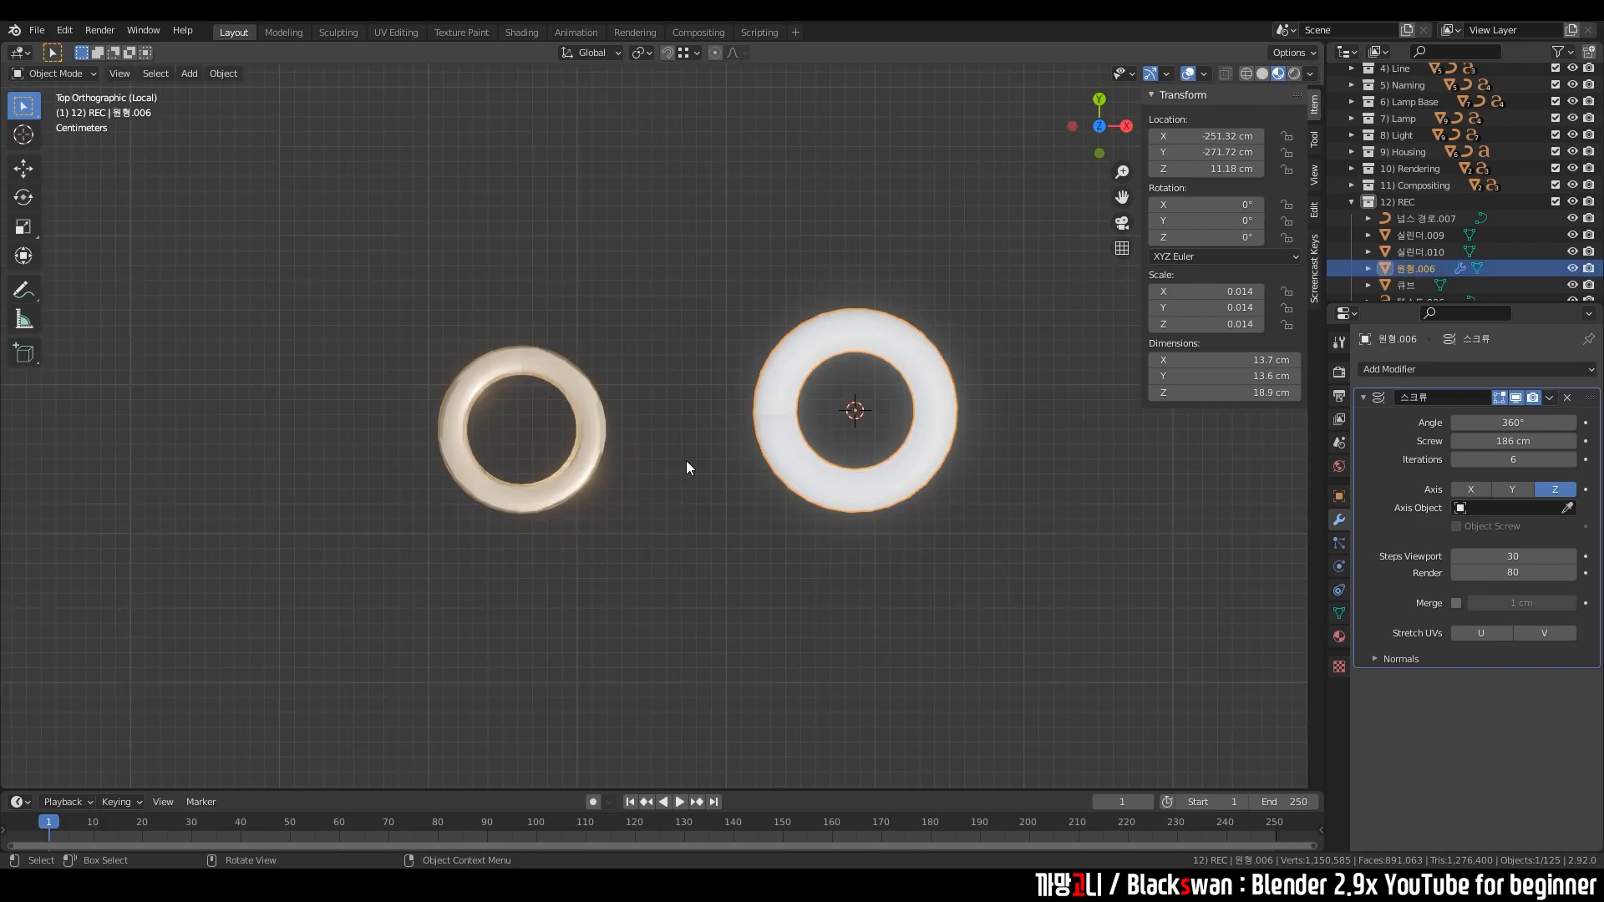
scroll(685, 467, up, 3)
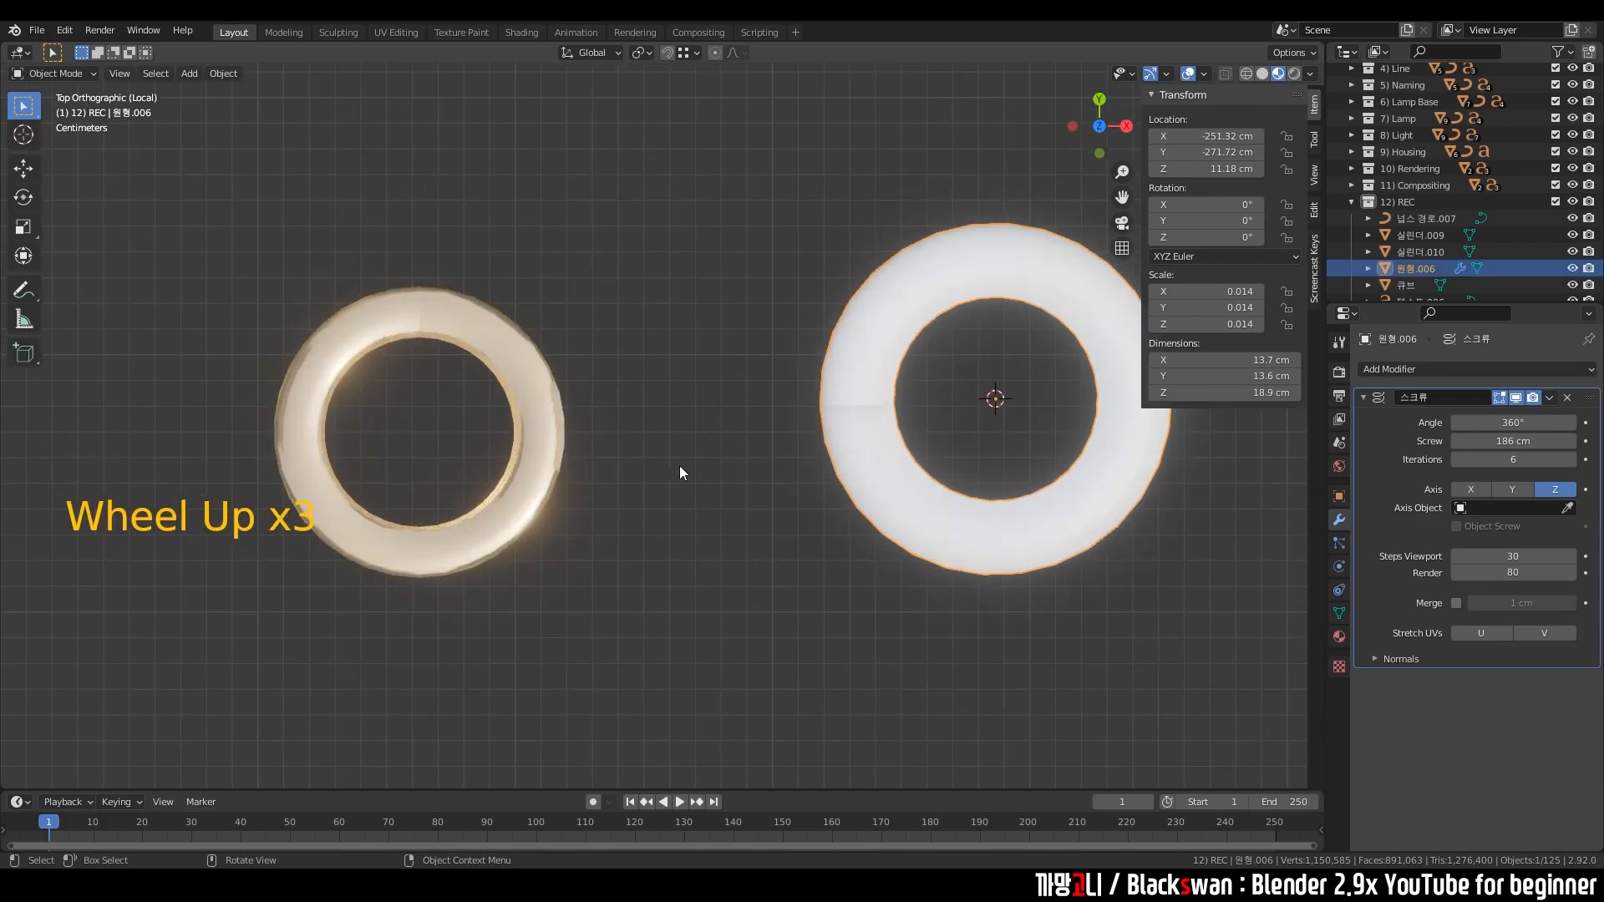
click(794, 506)
scroll(794, 506, down, 1)
middle_drag(794, 506, 792, 377)
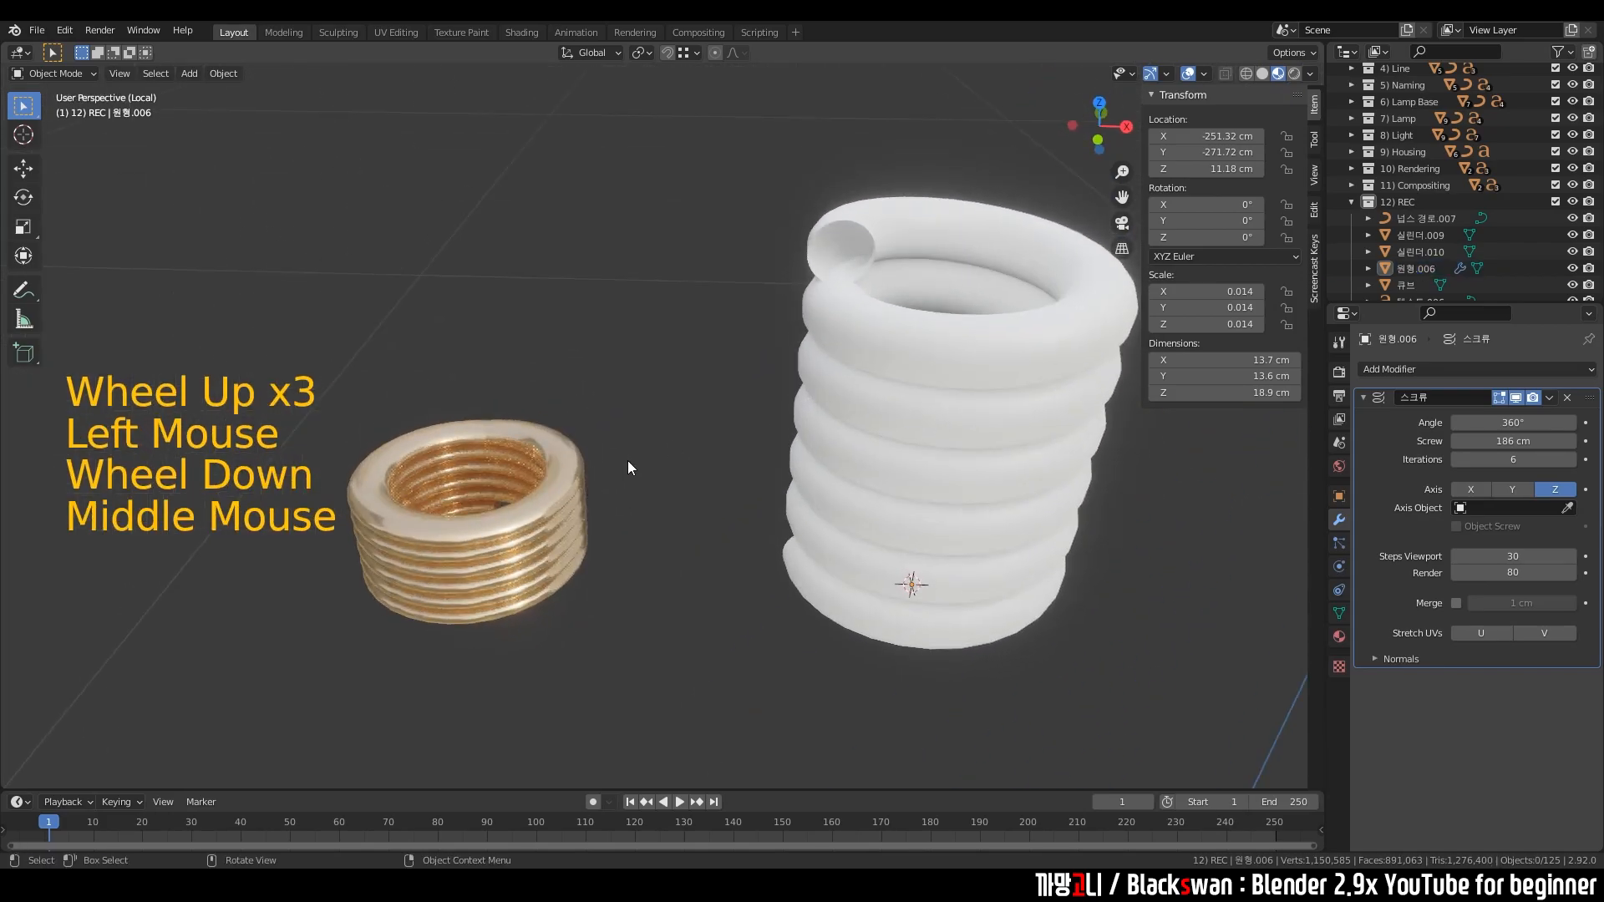
click(699, 403)
scroll(699, 404, down, 3)
shift+middle_drag(700, 403, 660, 287)
click(745, 337)
- From the front view, enter Edit Mode on the white coil and scale its profile circle down slightly
key(grave)
click(635, 269)
scroll(656, 313, up, 7)
scroll(660, 288, down, 5)
key(Tab)
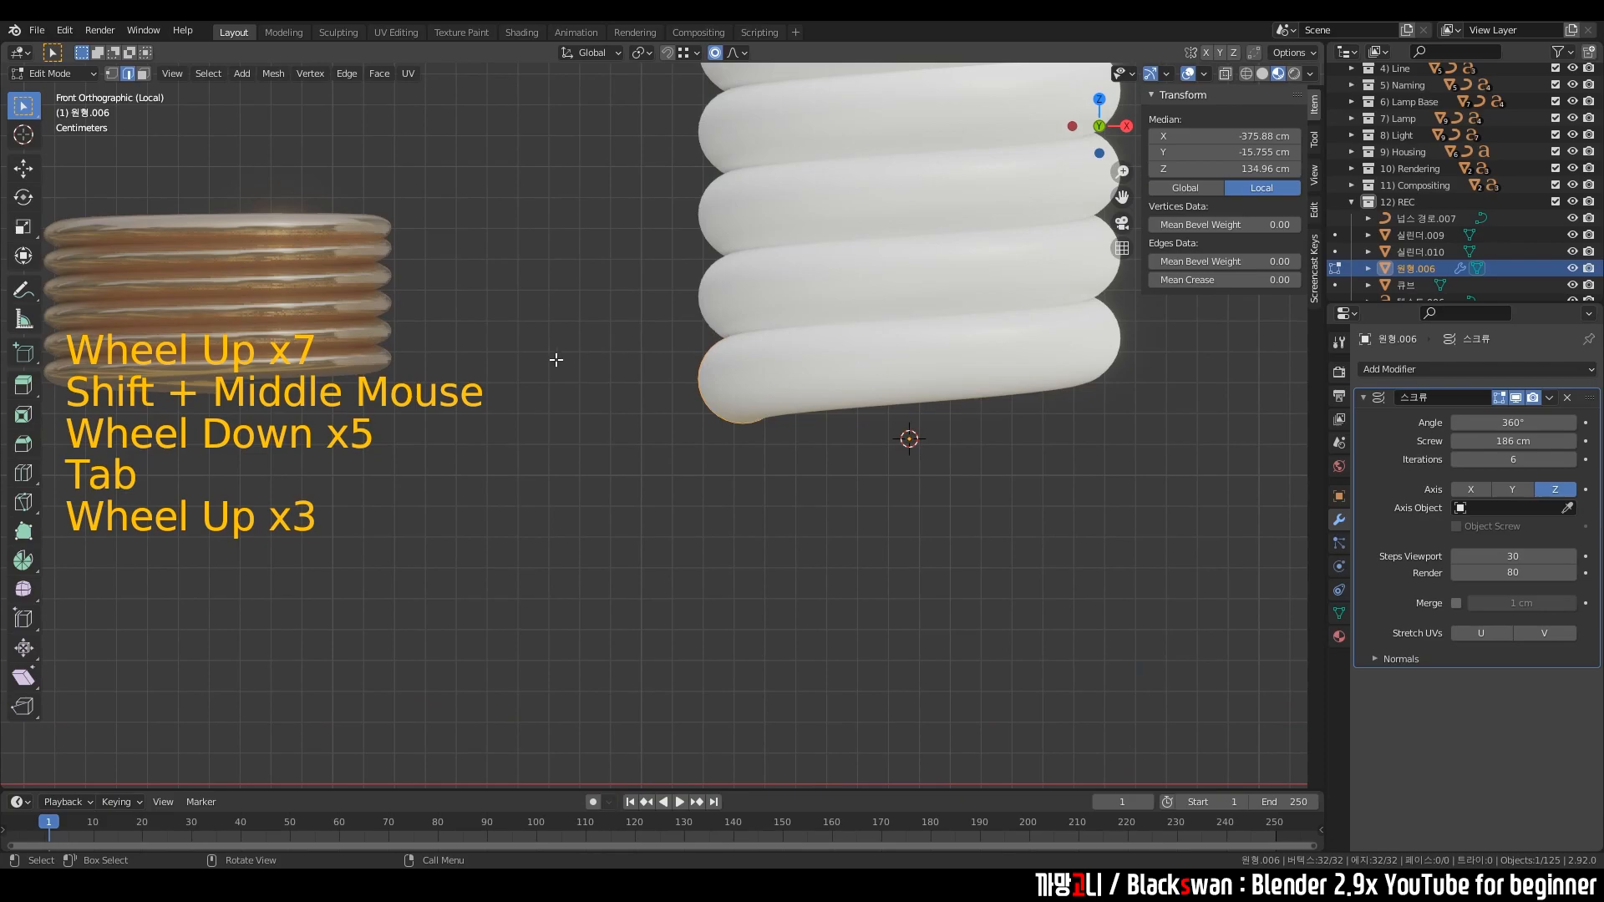
shift+middle_drag(579, 355, 693, 359)
scroll(544, 326, down, 1)
scroll(543, 325, down, 1)
middle_drag(543, 325, 542, 274)
key(grave)
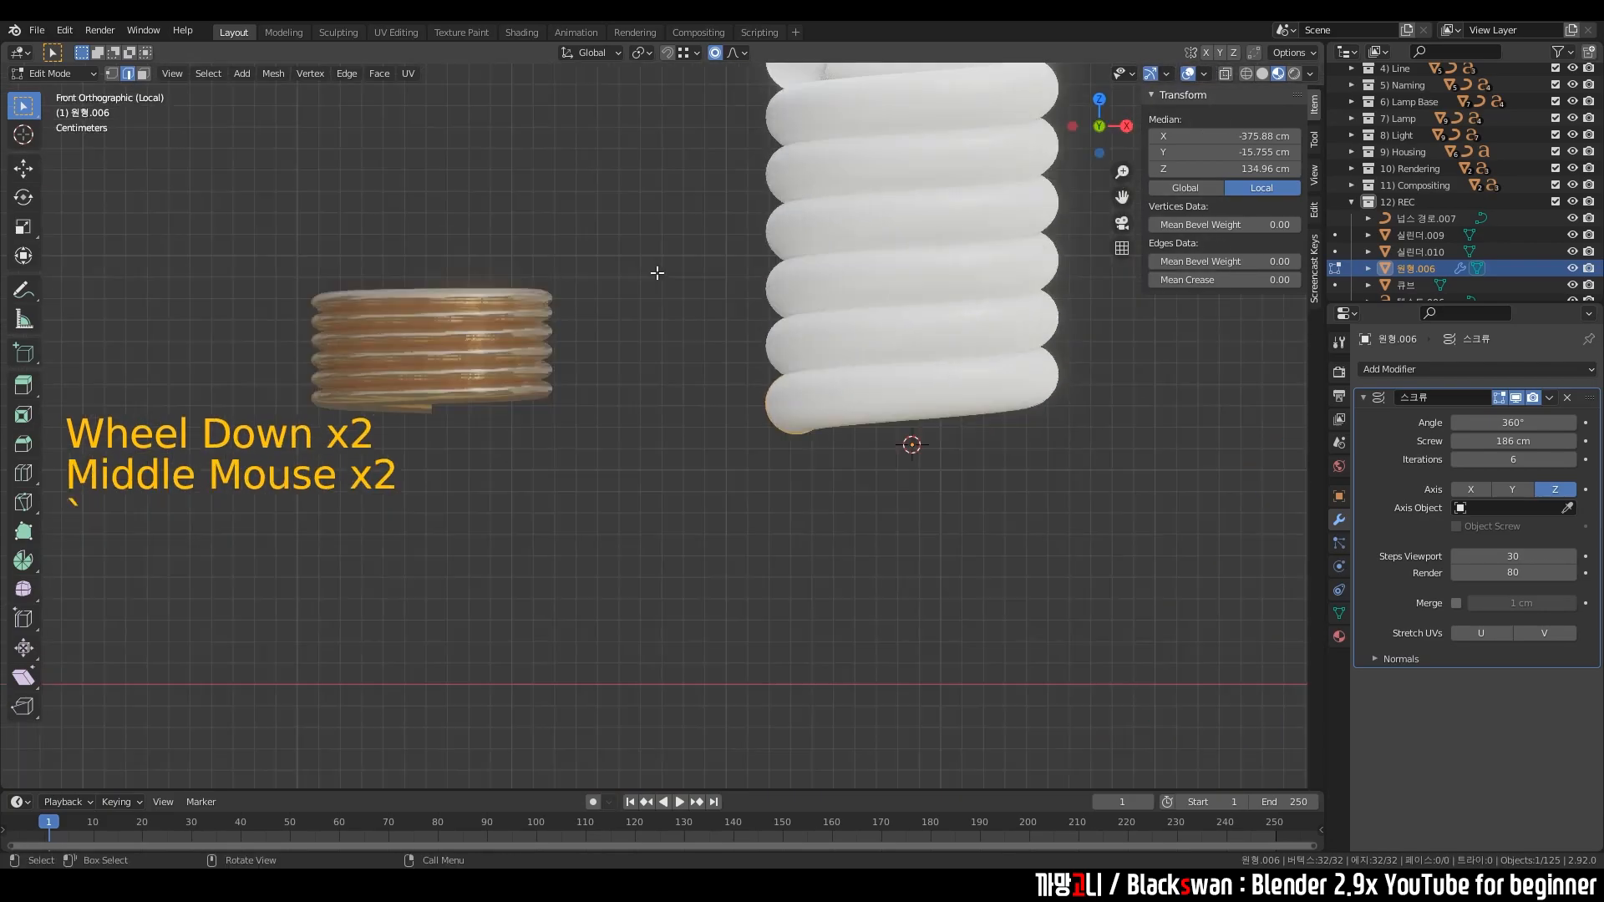
key(s)
click(1039, 384)
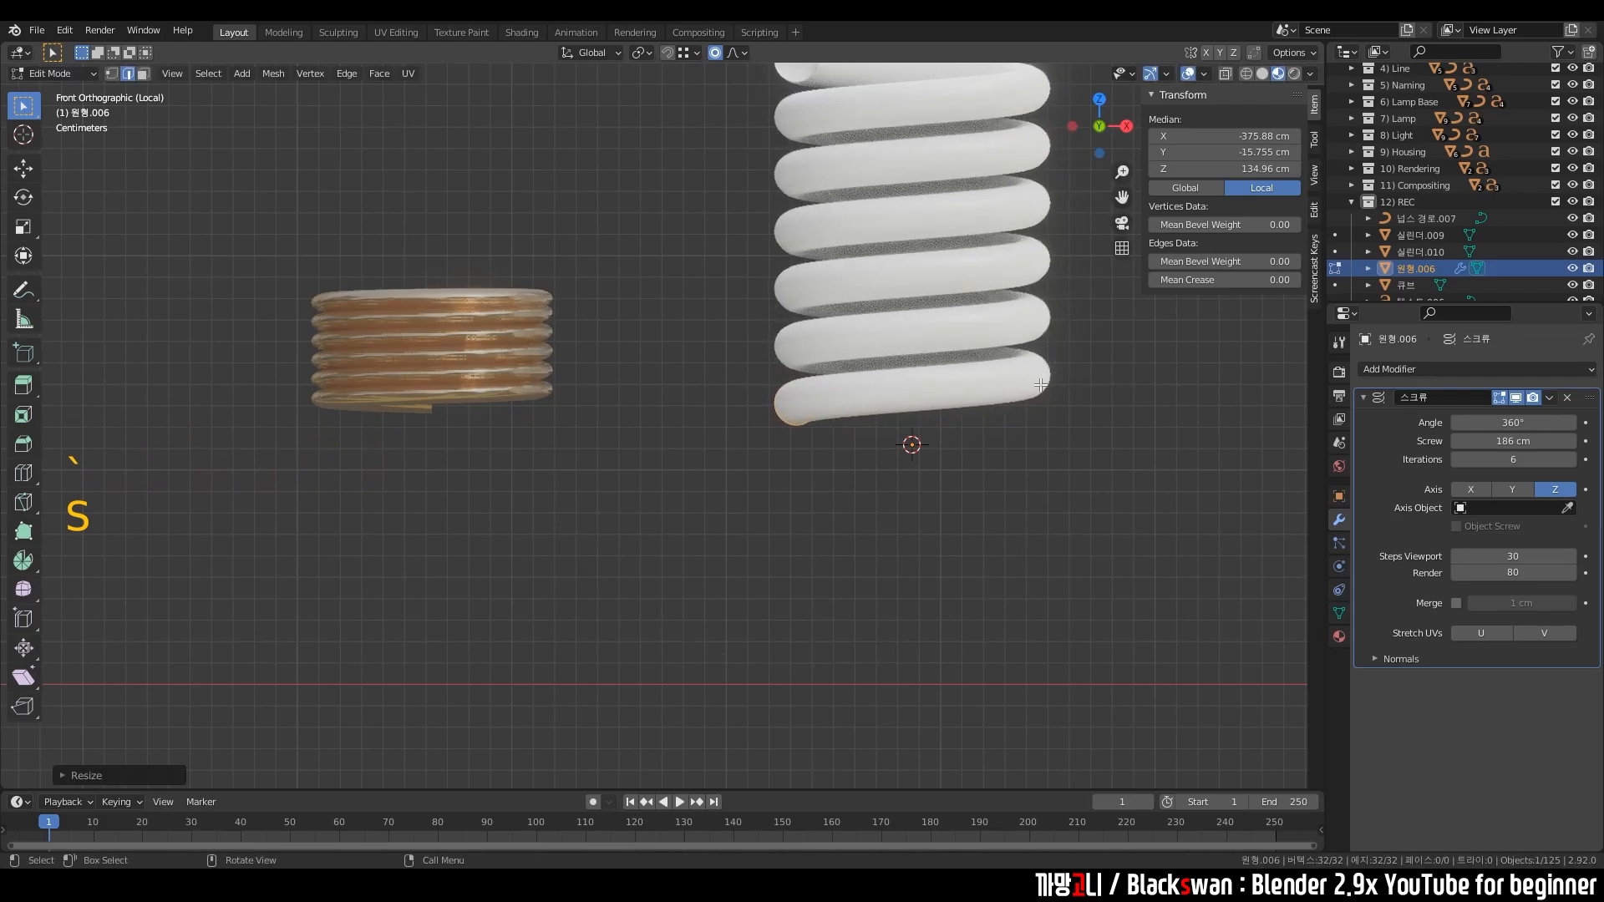
- Turn off proportional editing and scale the profile circle down to thin the coil's tube
click(715, 52)
key(s)
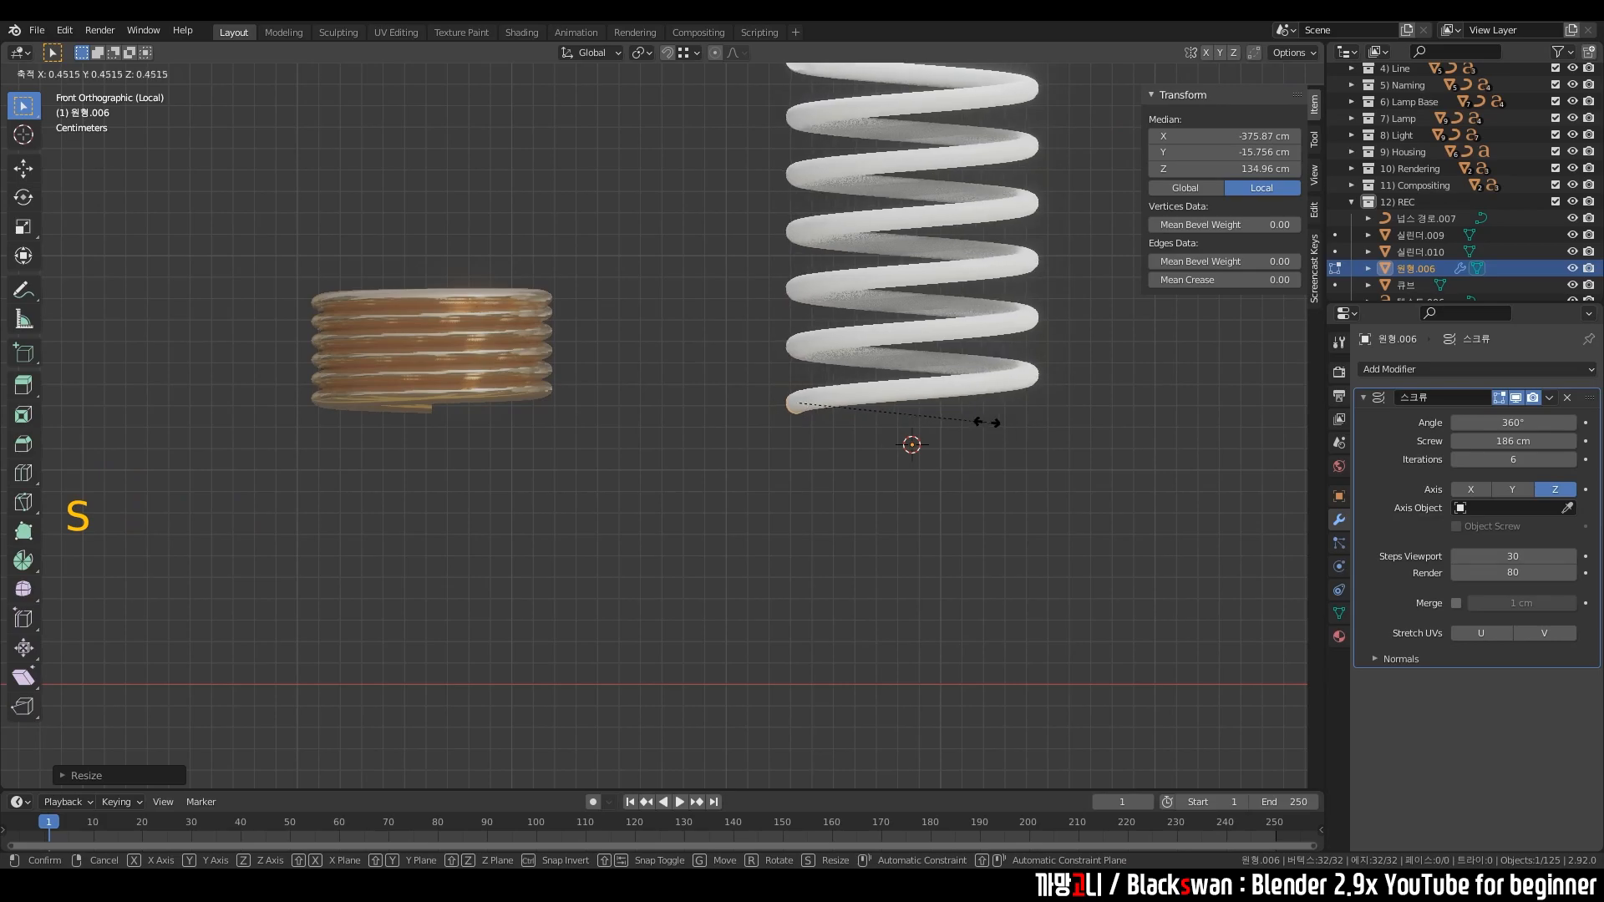
click(929, 420)
- Rescale the profile circle in the front view to fine-tune the tube's thickness against the gold reference
scroll(942, 415, up, 3)
middle_drag(942, 415, 952, 434)
scroll(991, 384, down, 5)
middle_drag(991, 383, 1002, 451)
scroll(861, 213, down, 1)
middle_drag(861, 213, 830, 381)
key(grave)
scroll(835, 334, up, 4)
key(s)
click(894, 389)
scroll(893, 389, down, 2)
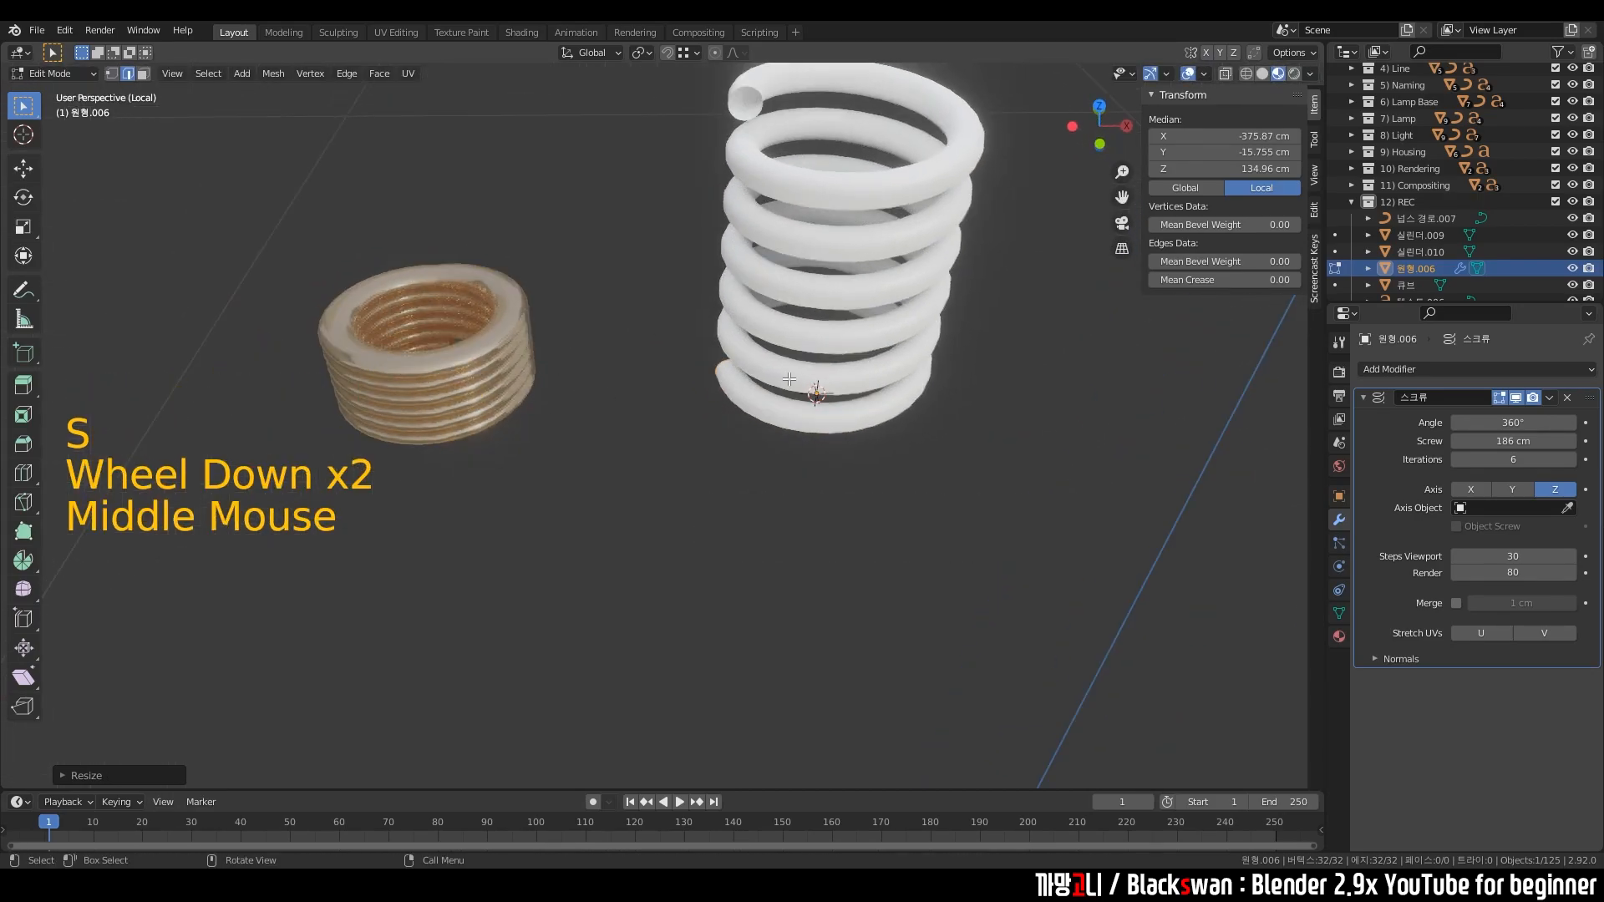
key(grave)
key(s)
click(978, 401)
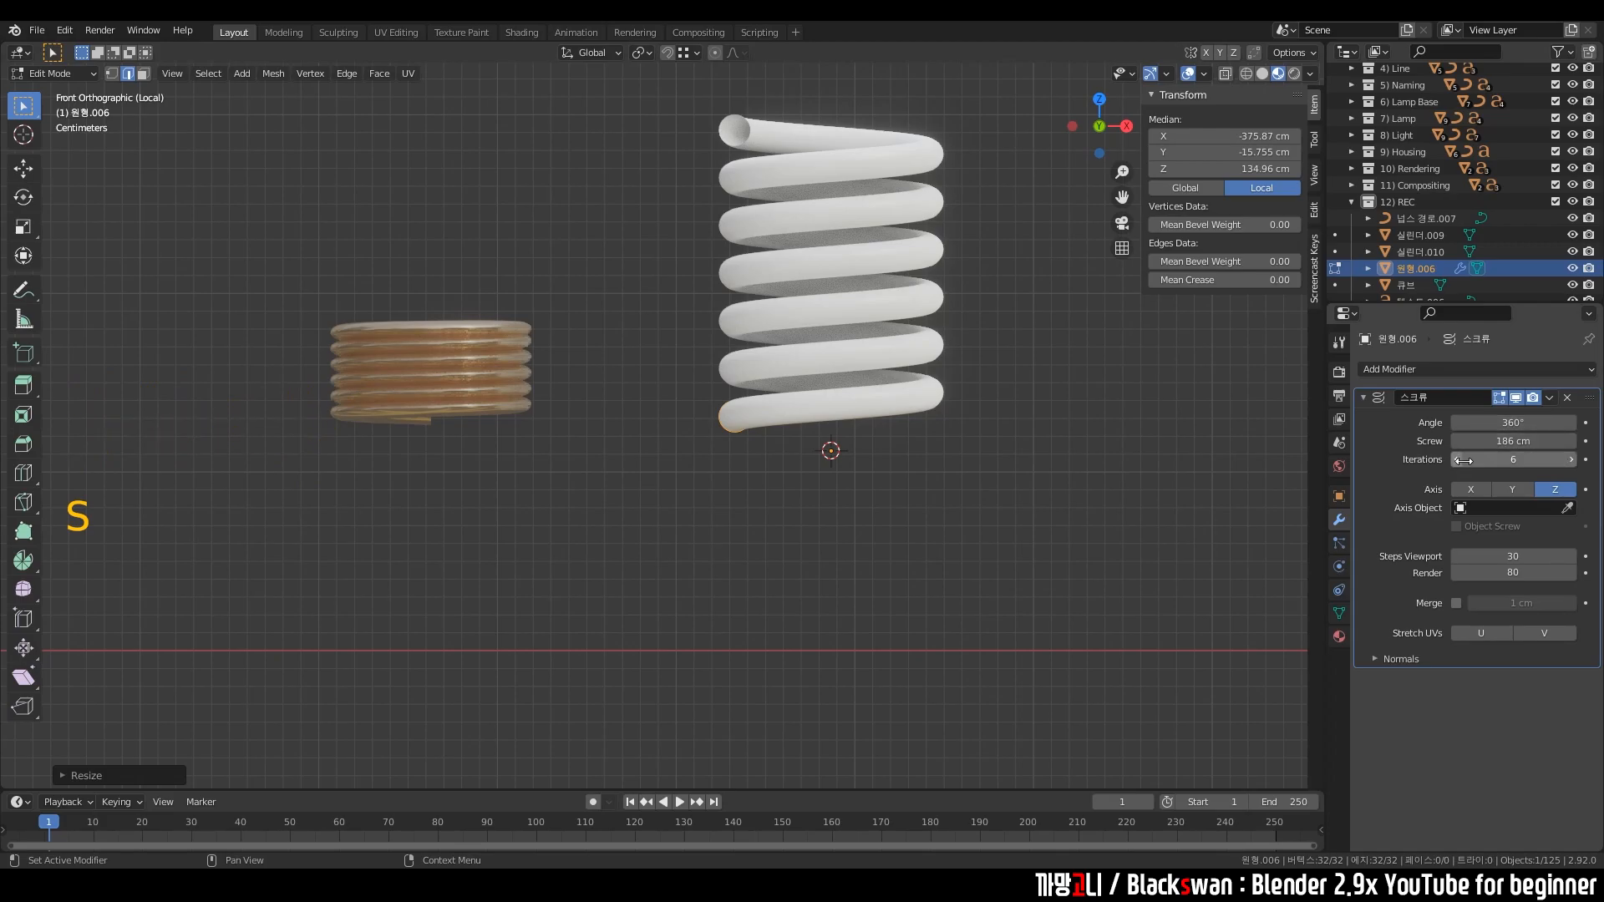
- Reduce the Screw modifier's Screw height to 114 cm so that the neighbouring turns just touch
drag(1493, 440, 1399, 440)
key(grave)
scroll(899, 394, up, 6)
shift+middle_drag(899, 394, 835, 350)
scroll(835, 351, up, 3)
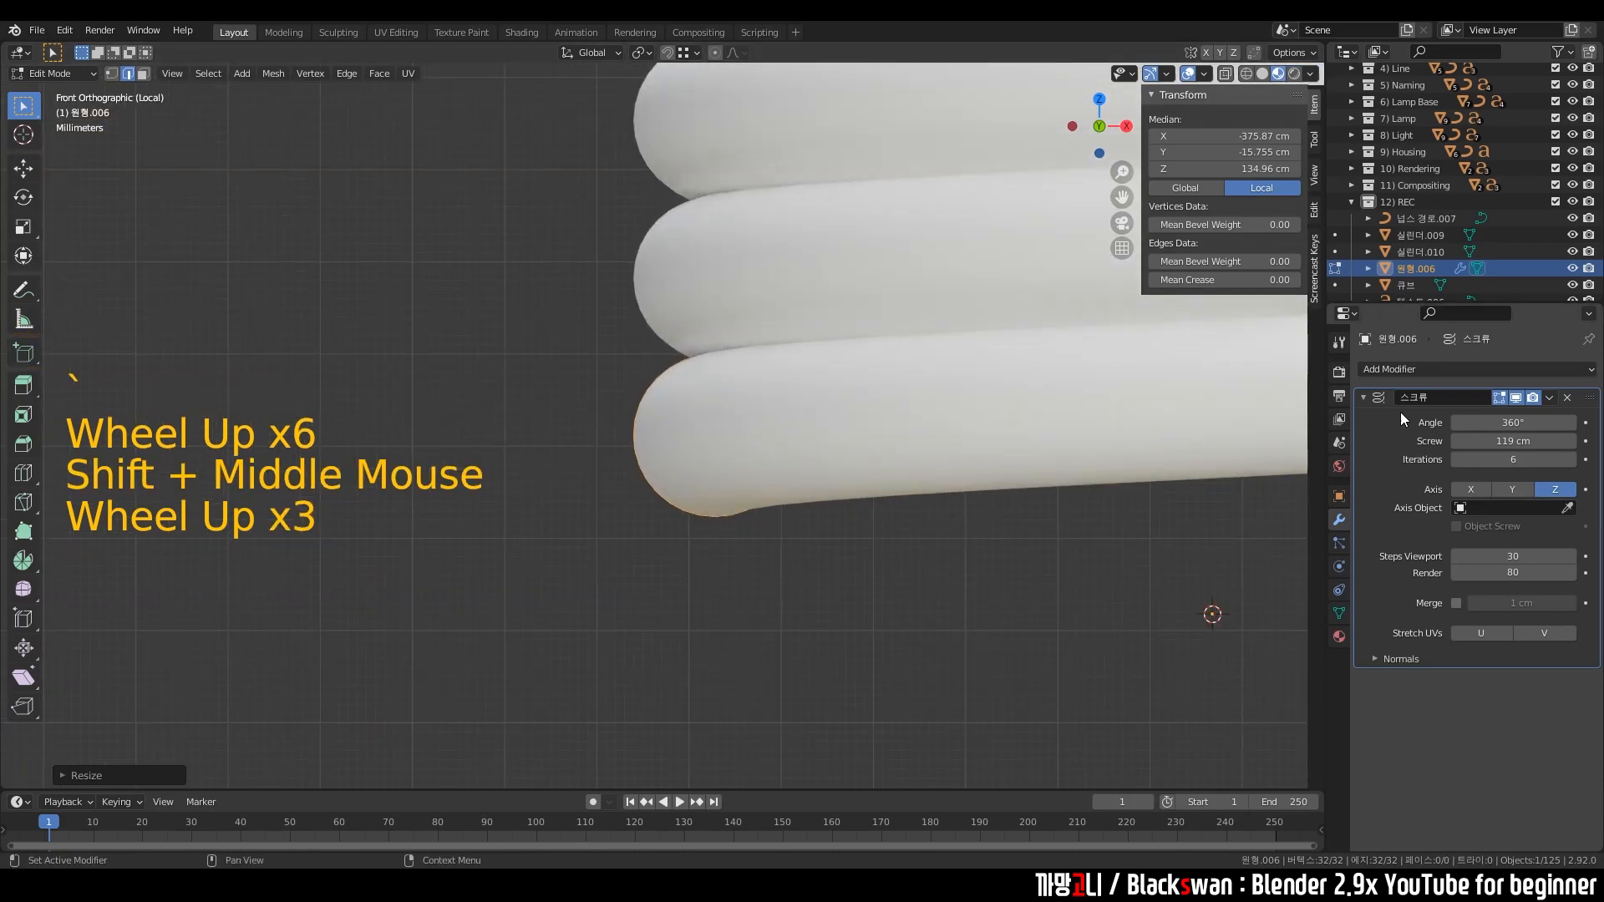
mouse_move(1518, 441)
mouse_down()
mouse_move(1552, 441)
mouse_move(1495, 442)
mouse_up()
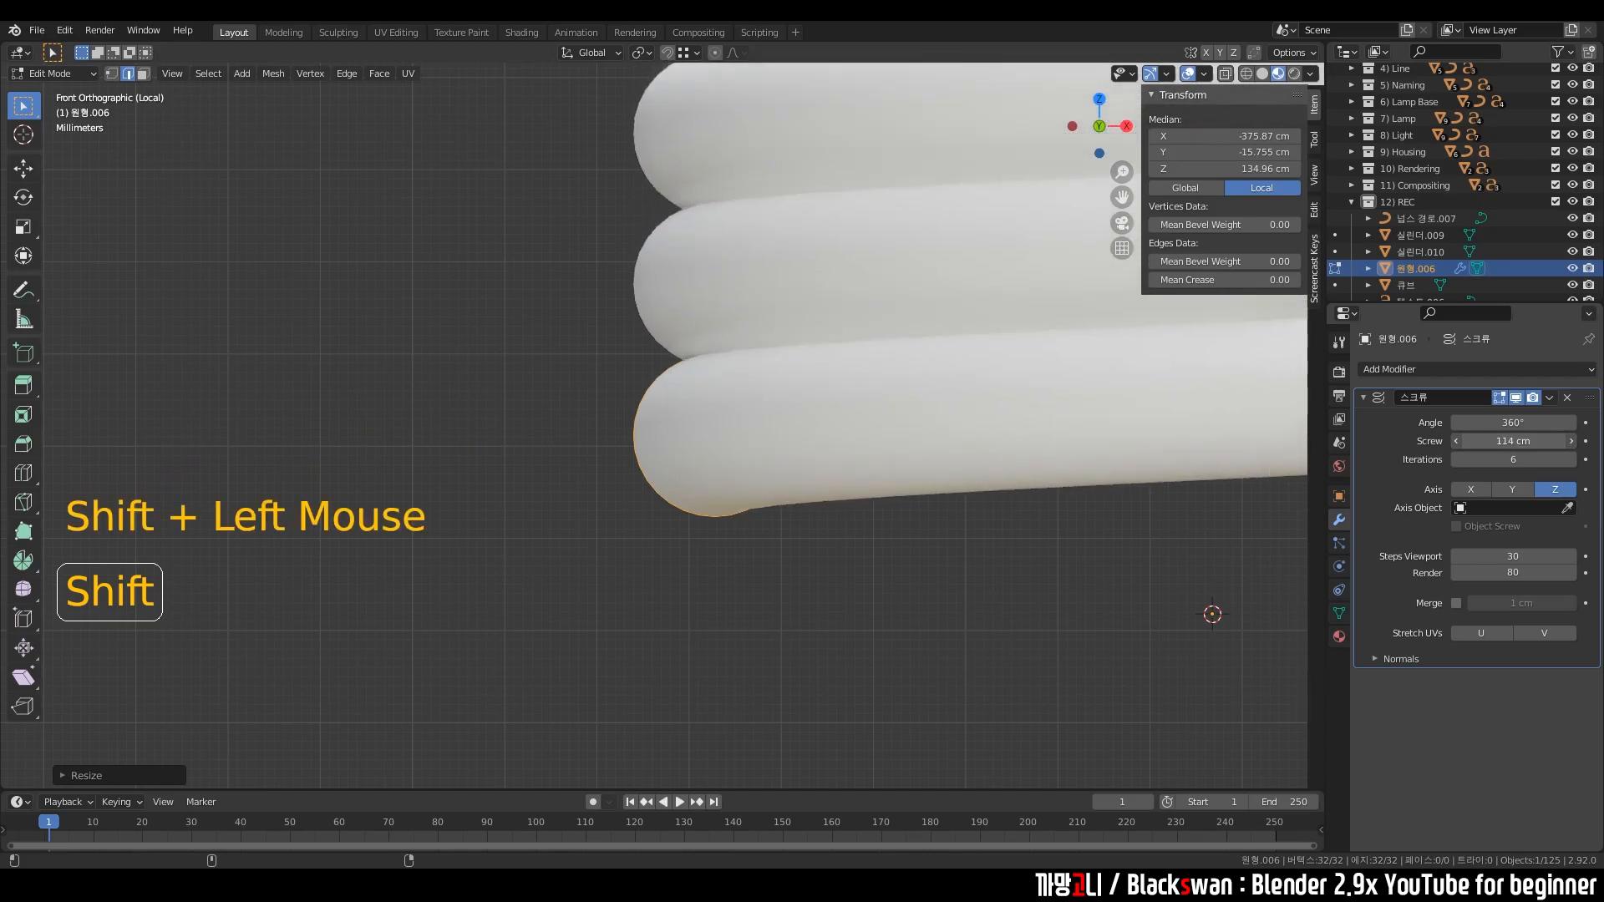
scroll(824, 328, down, 7)
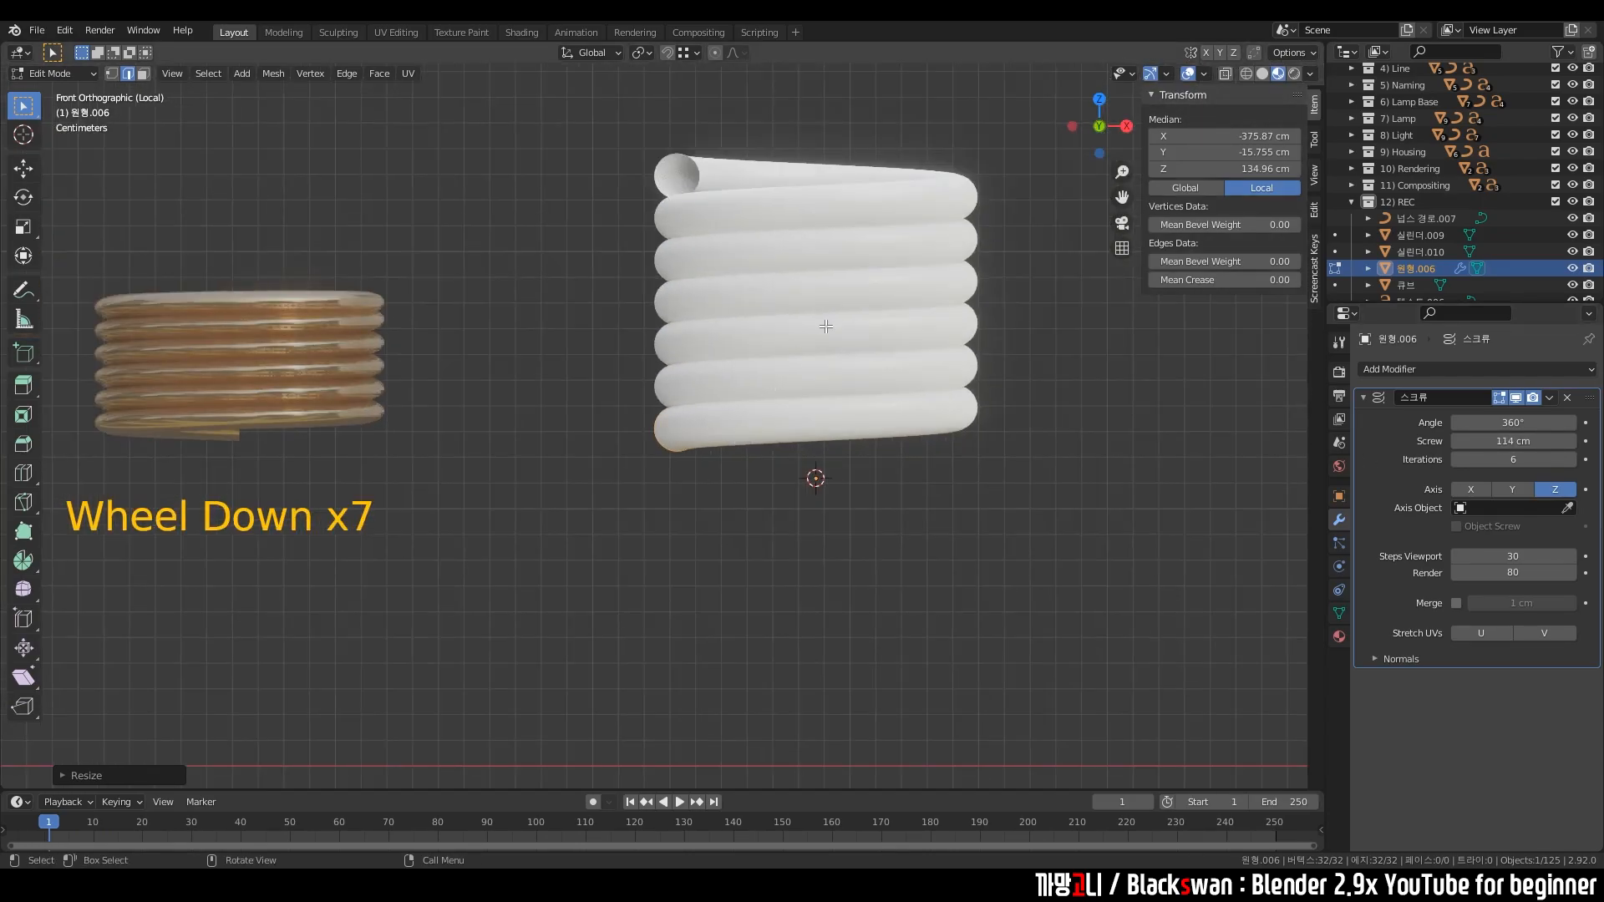
scroll(813, 332, down, 3)
scroll(601, 333, up, 4)
- Return to Object Mode and flatten the coil by scaling it along Z to a height of about 6.82 cm
click(601, 334)
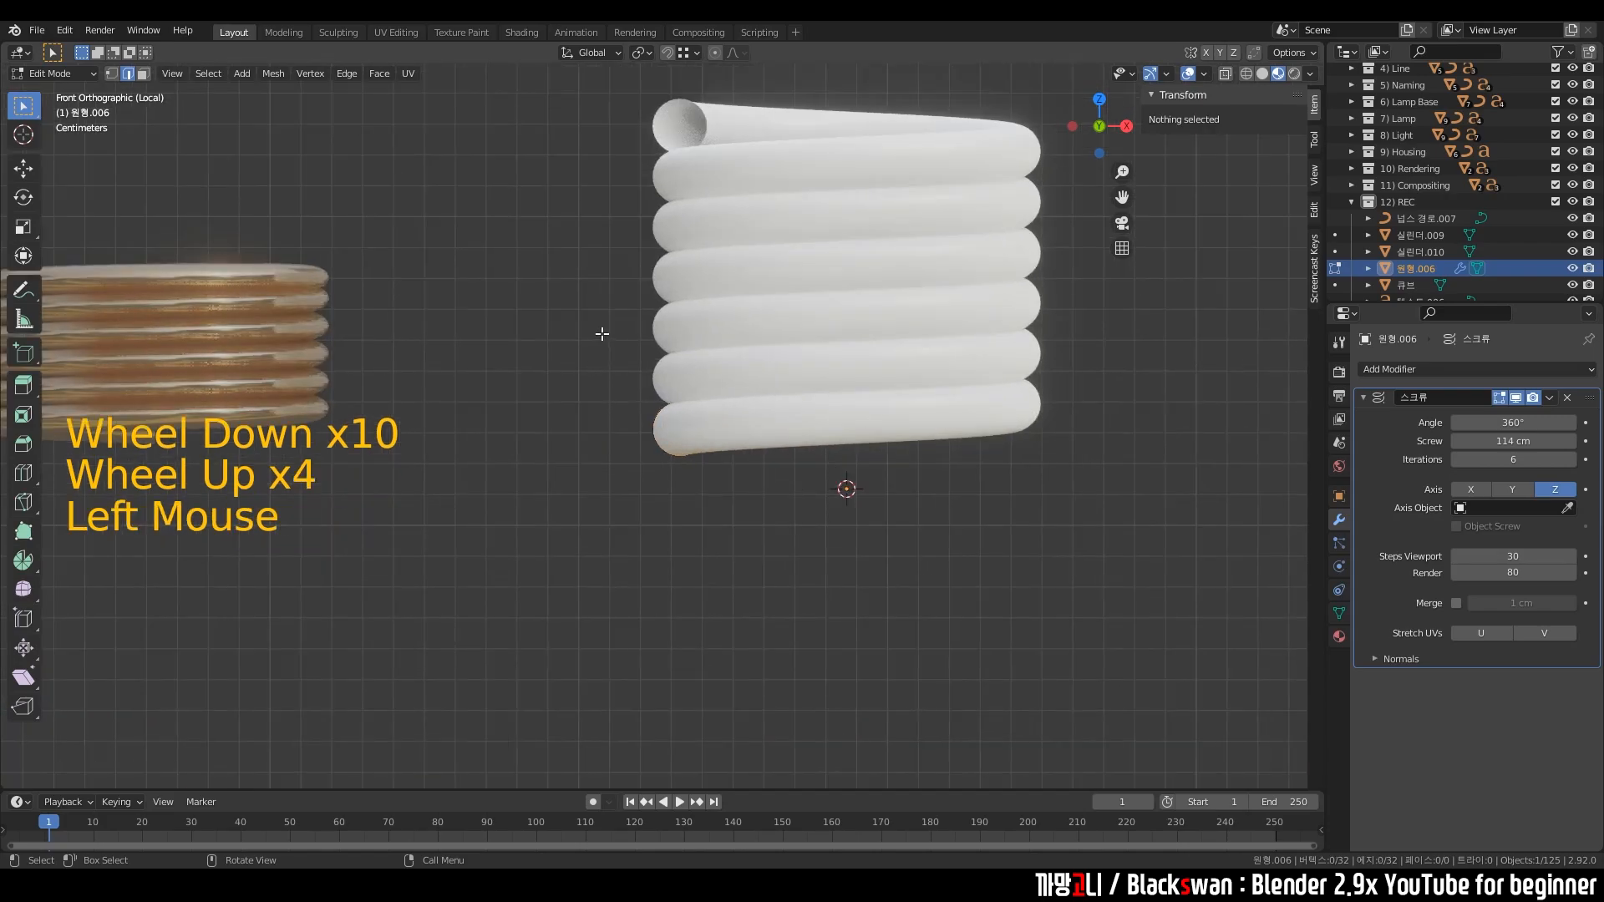
key(Tab)
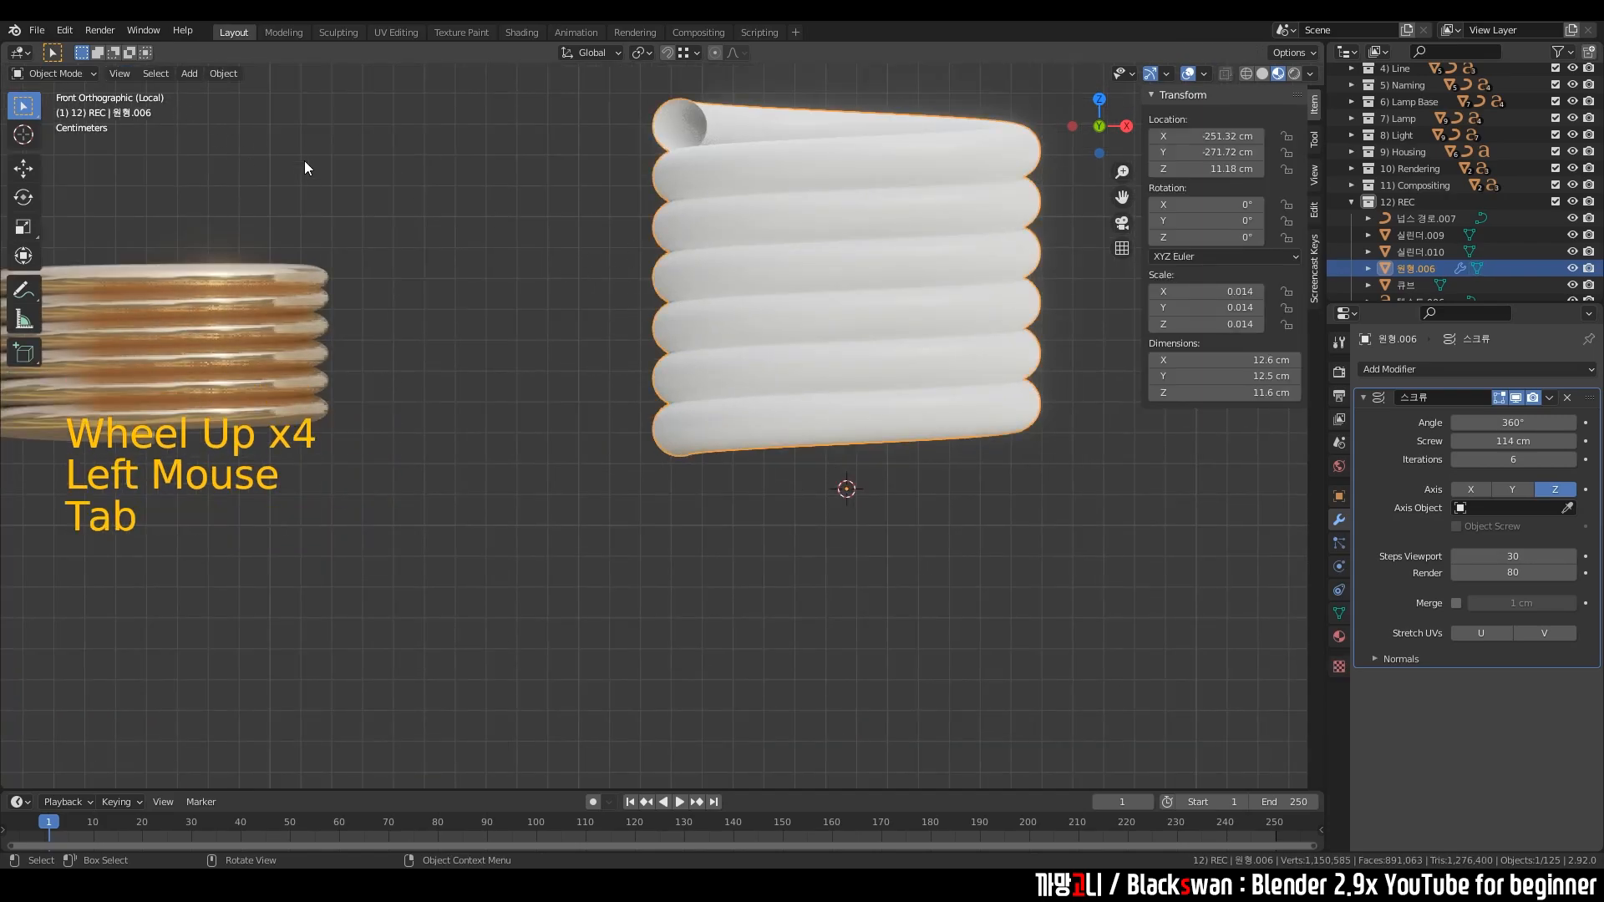
scroll(578, 209, down, 3)
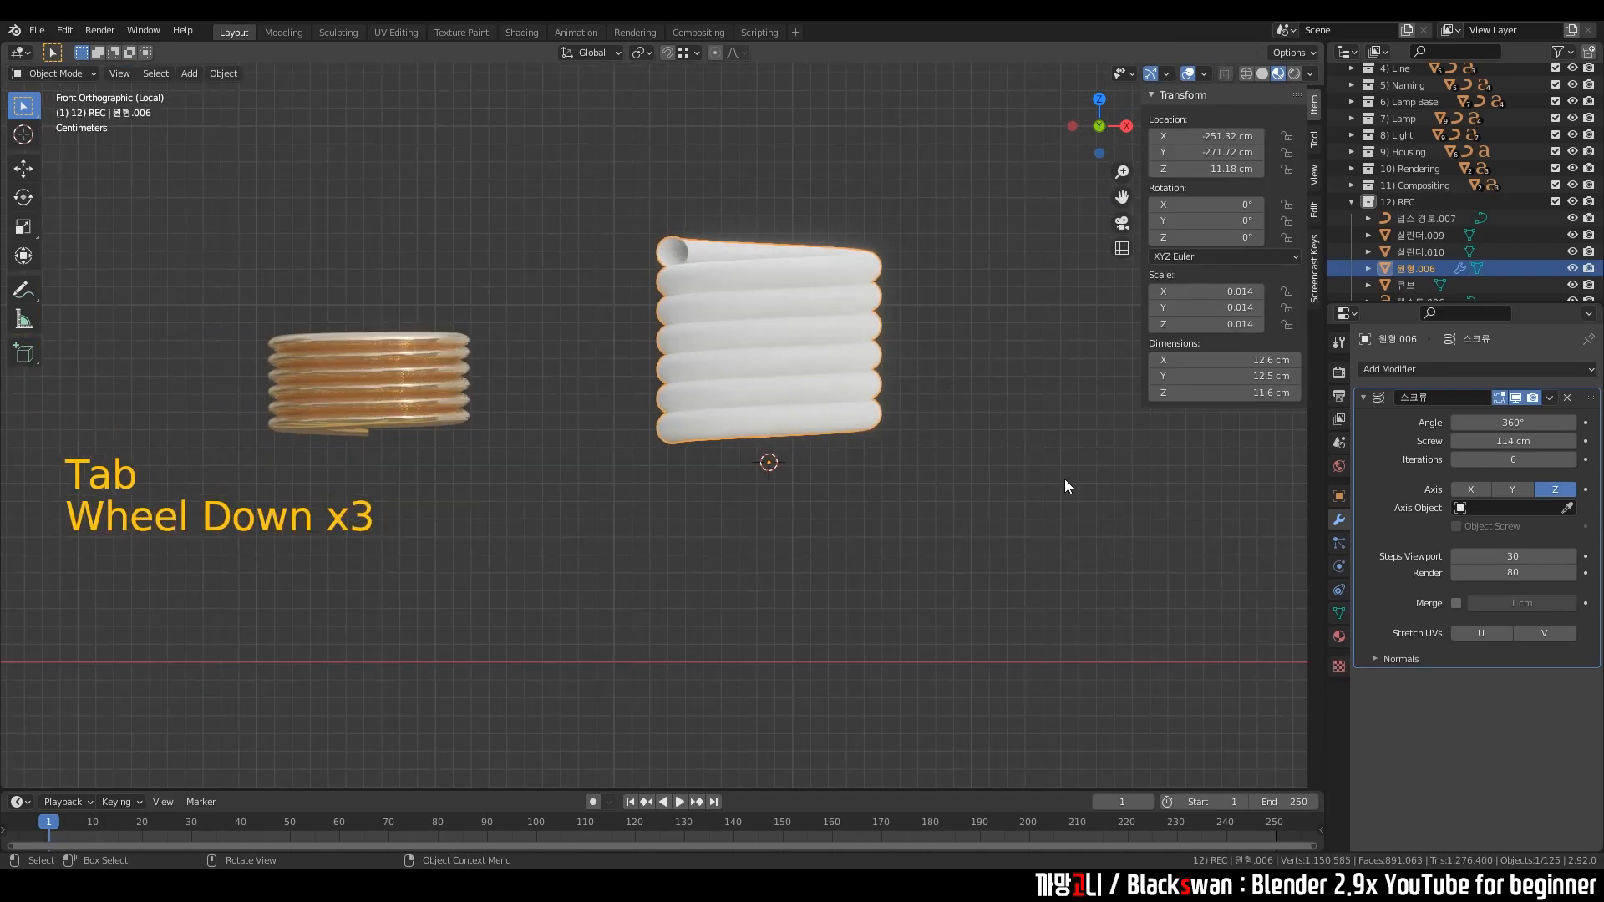
key(s)
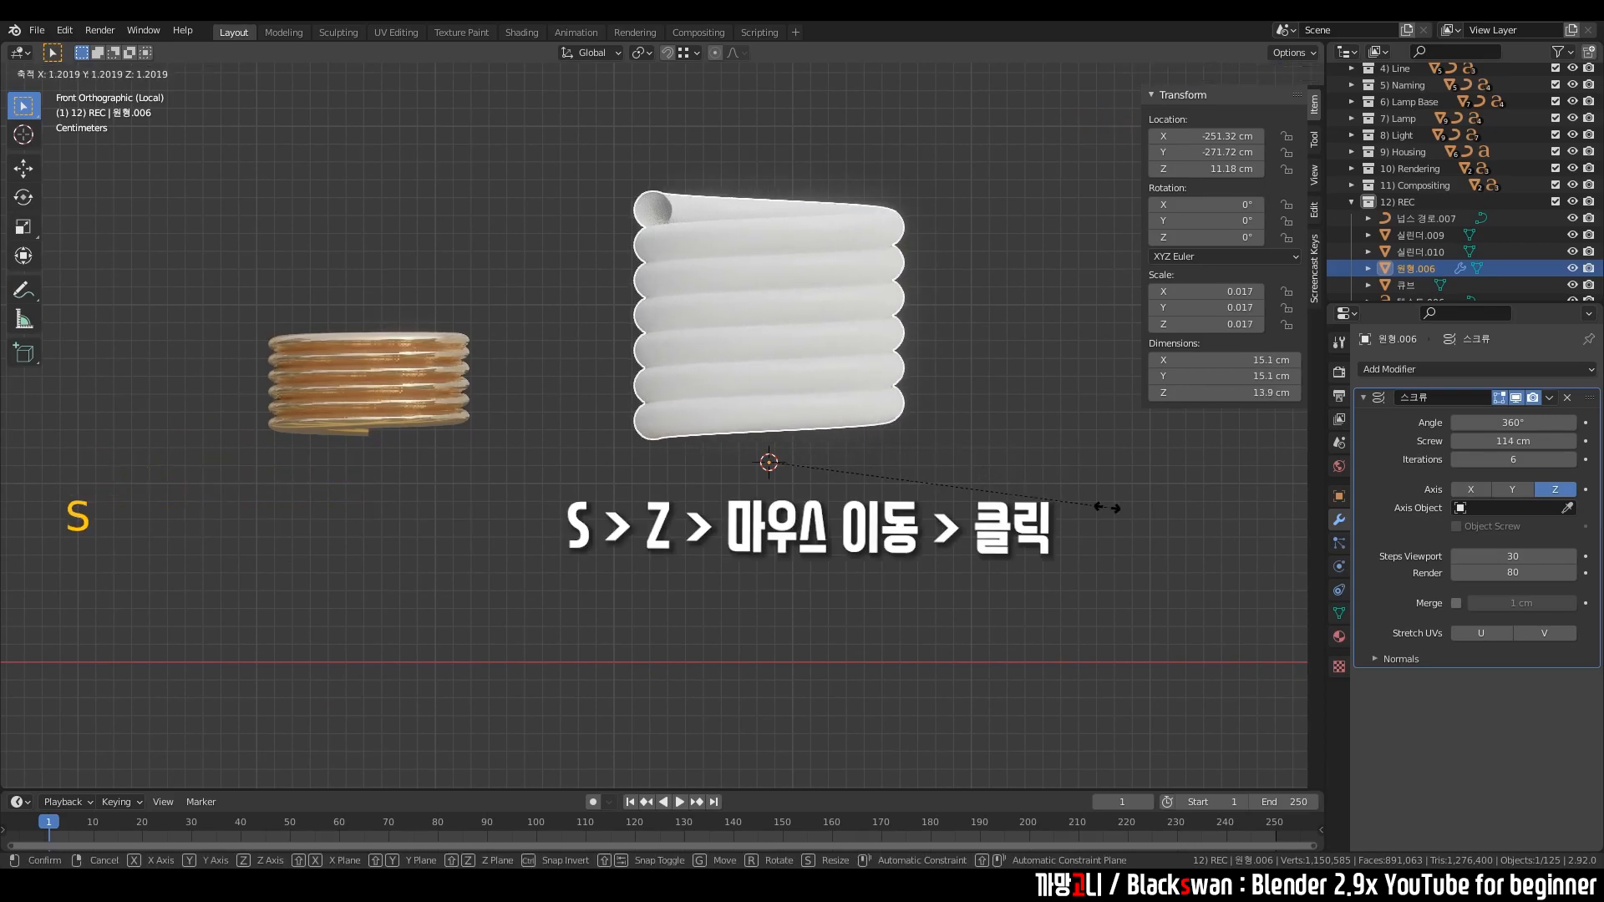
key(z)
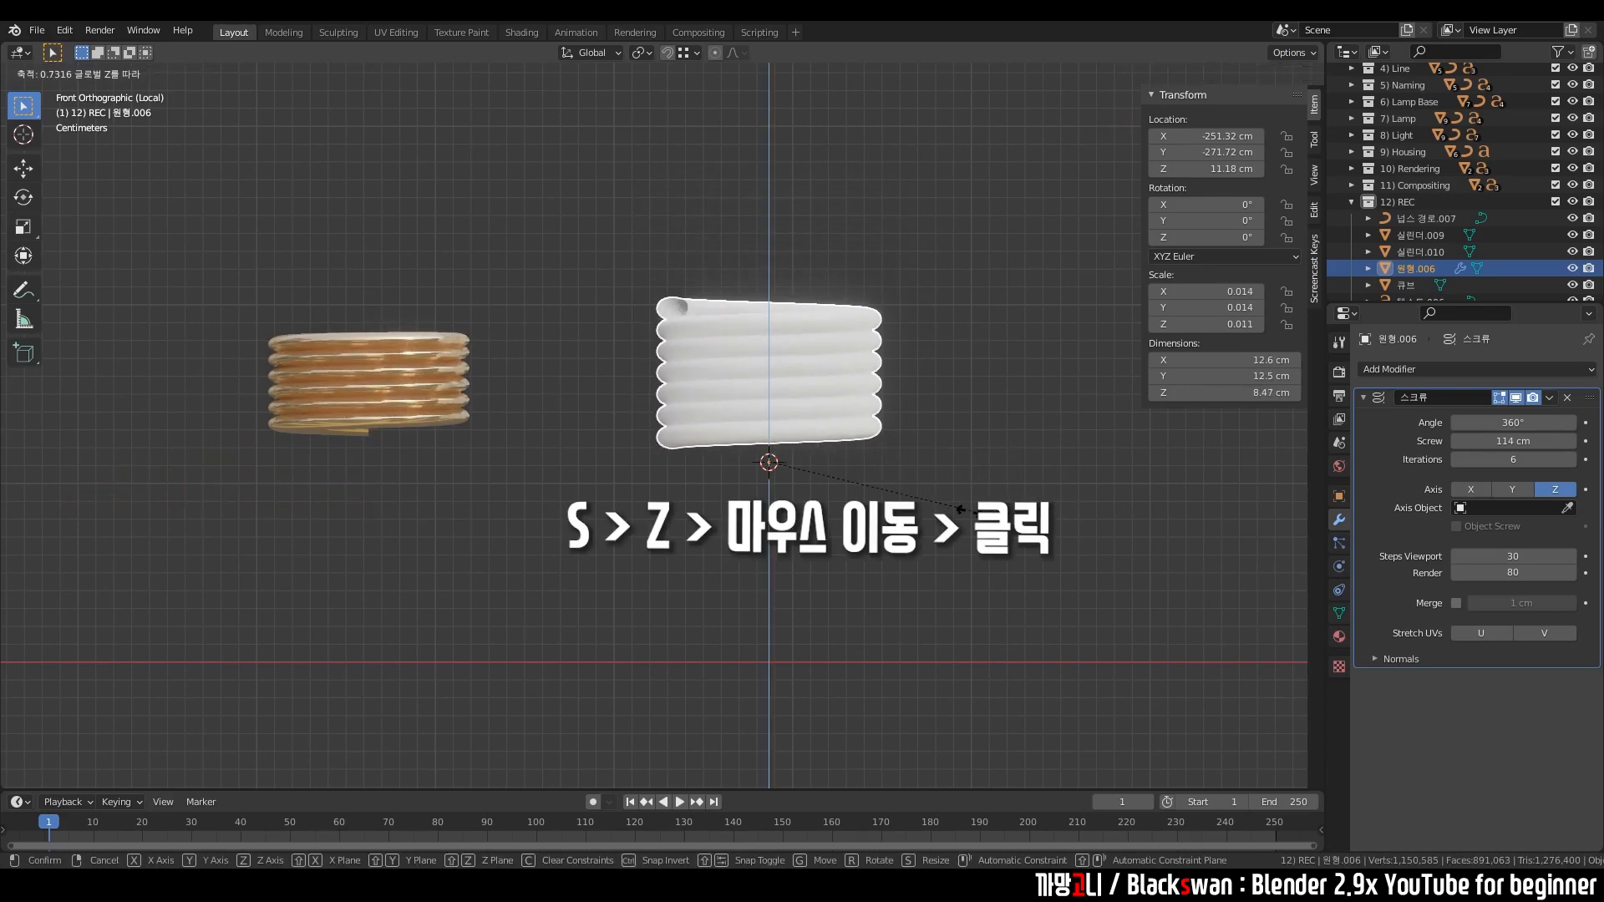
click(910, 494)
scroll(634, 418, down, 2)
middle_drag(634, 417, 574, 519)
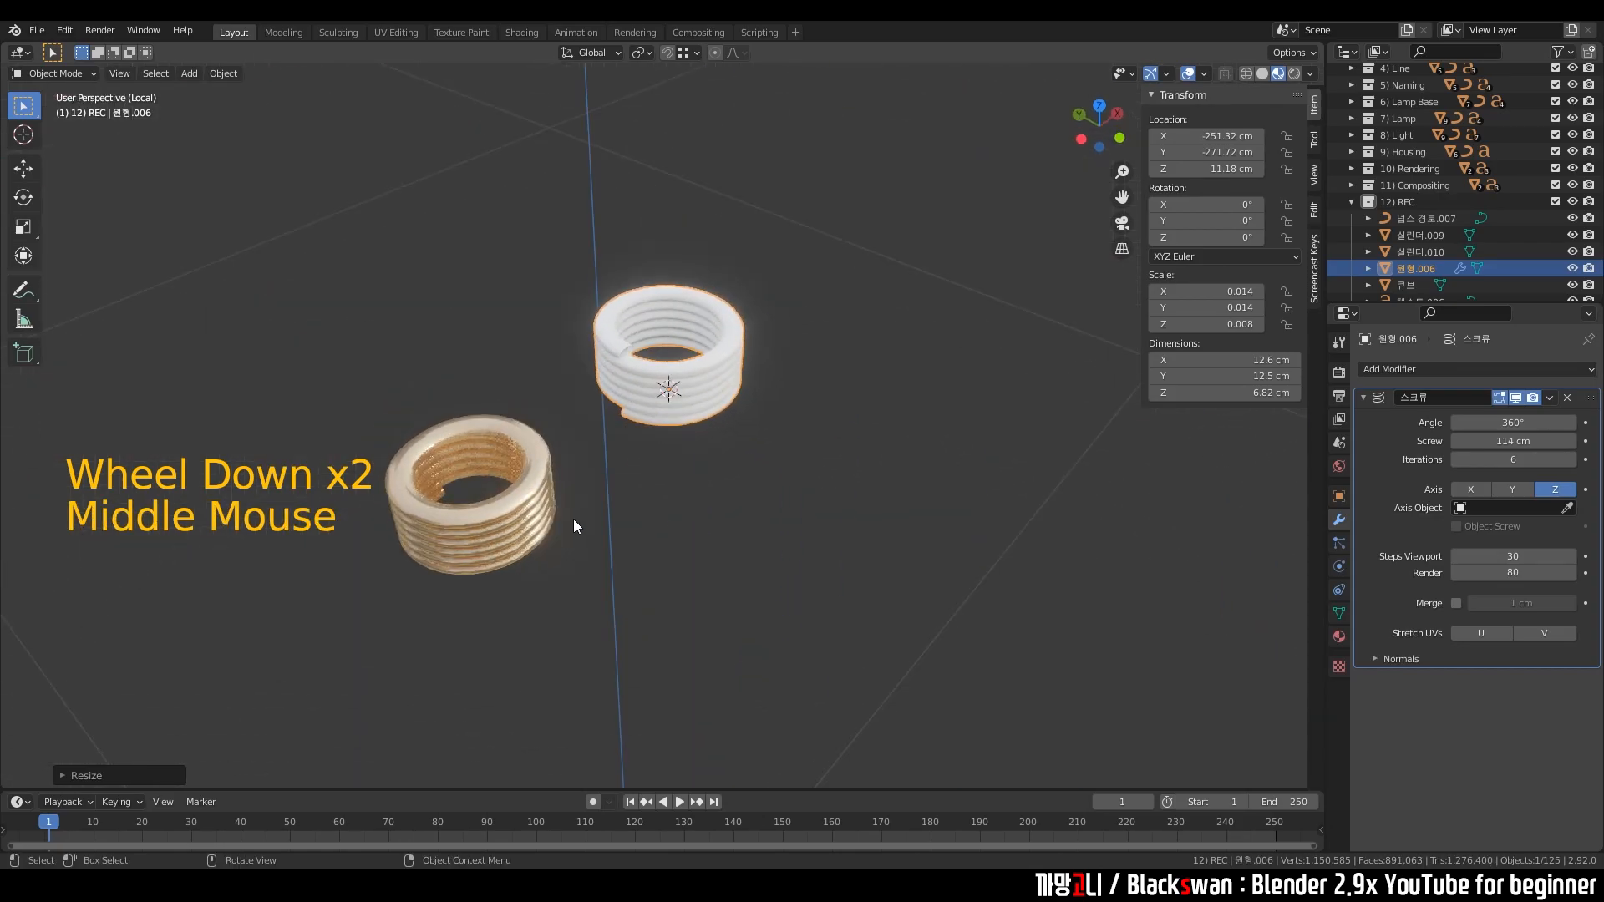
- Move the white coil closer to the gold reference in the front view, to about X -256.87 cm and Z 11.369 cm
scroll(574, 519, up, 5)
middle_drag(590, 424, 540, 407)
scroll(540, 407, down, 7)
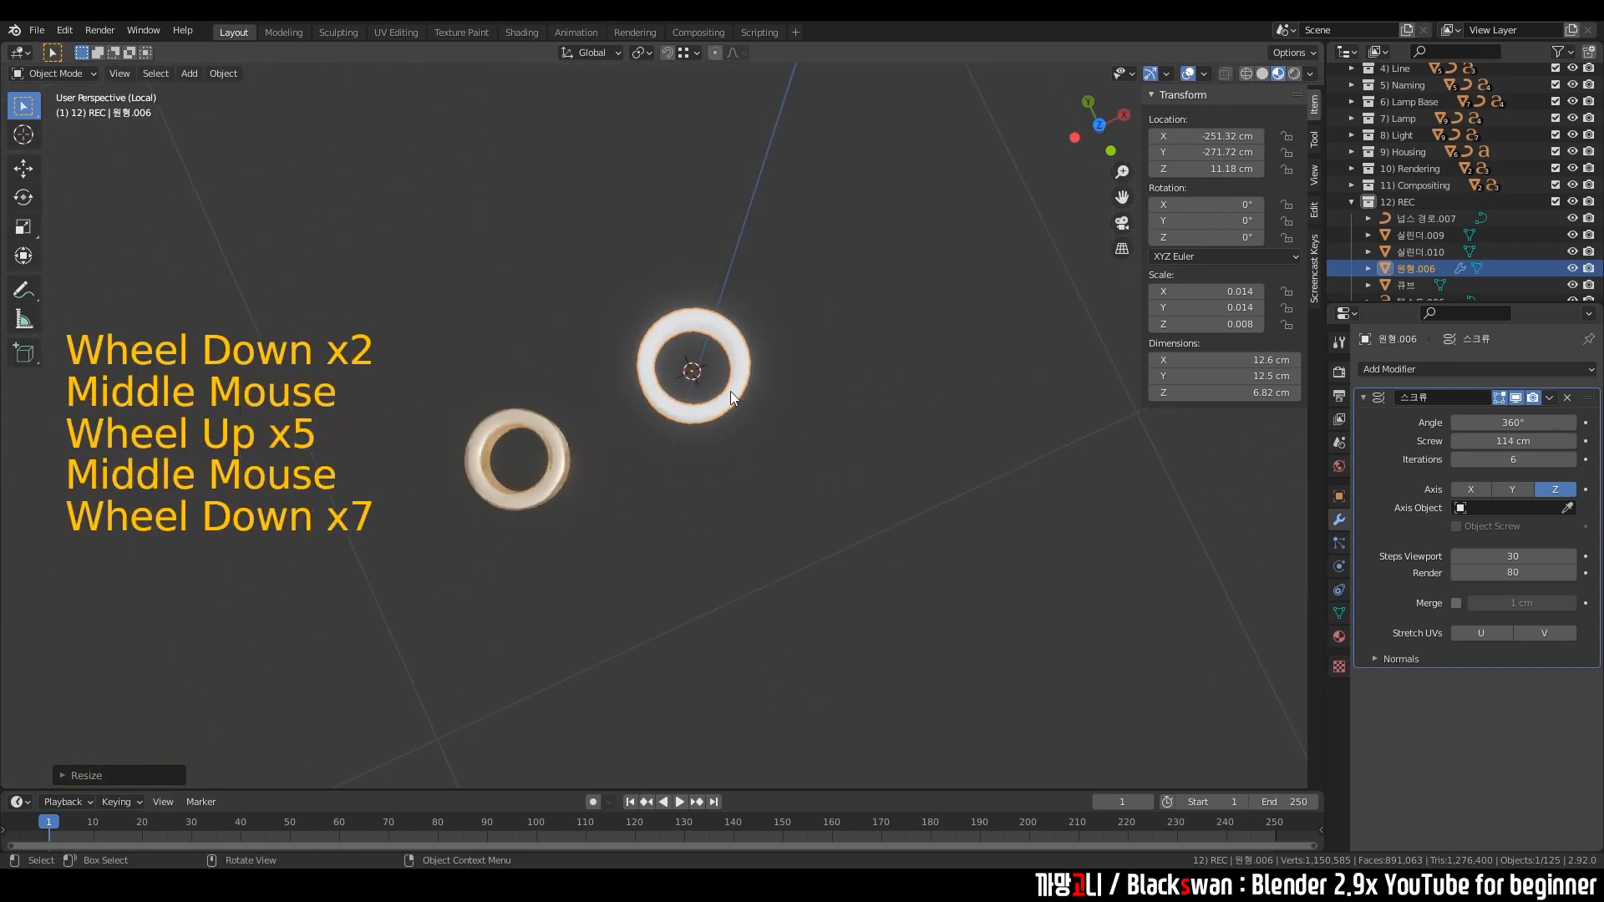
middle_drag(733, 394, 684, 297)
scroll(683, 297, up, 1)
key(grave)
scroll(615, 236, up, 6)
shift+middle_drag(733, 358, 1005, 359)
key(g)
click(829, 354)
shift+middle_drag(726, 404, 970, 392)
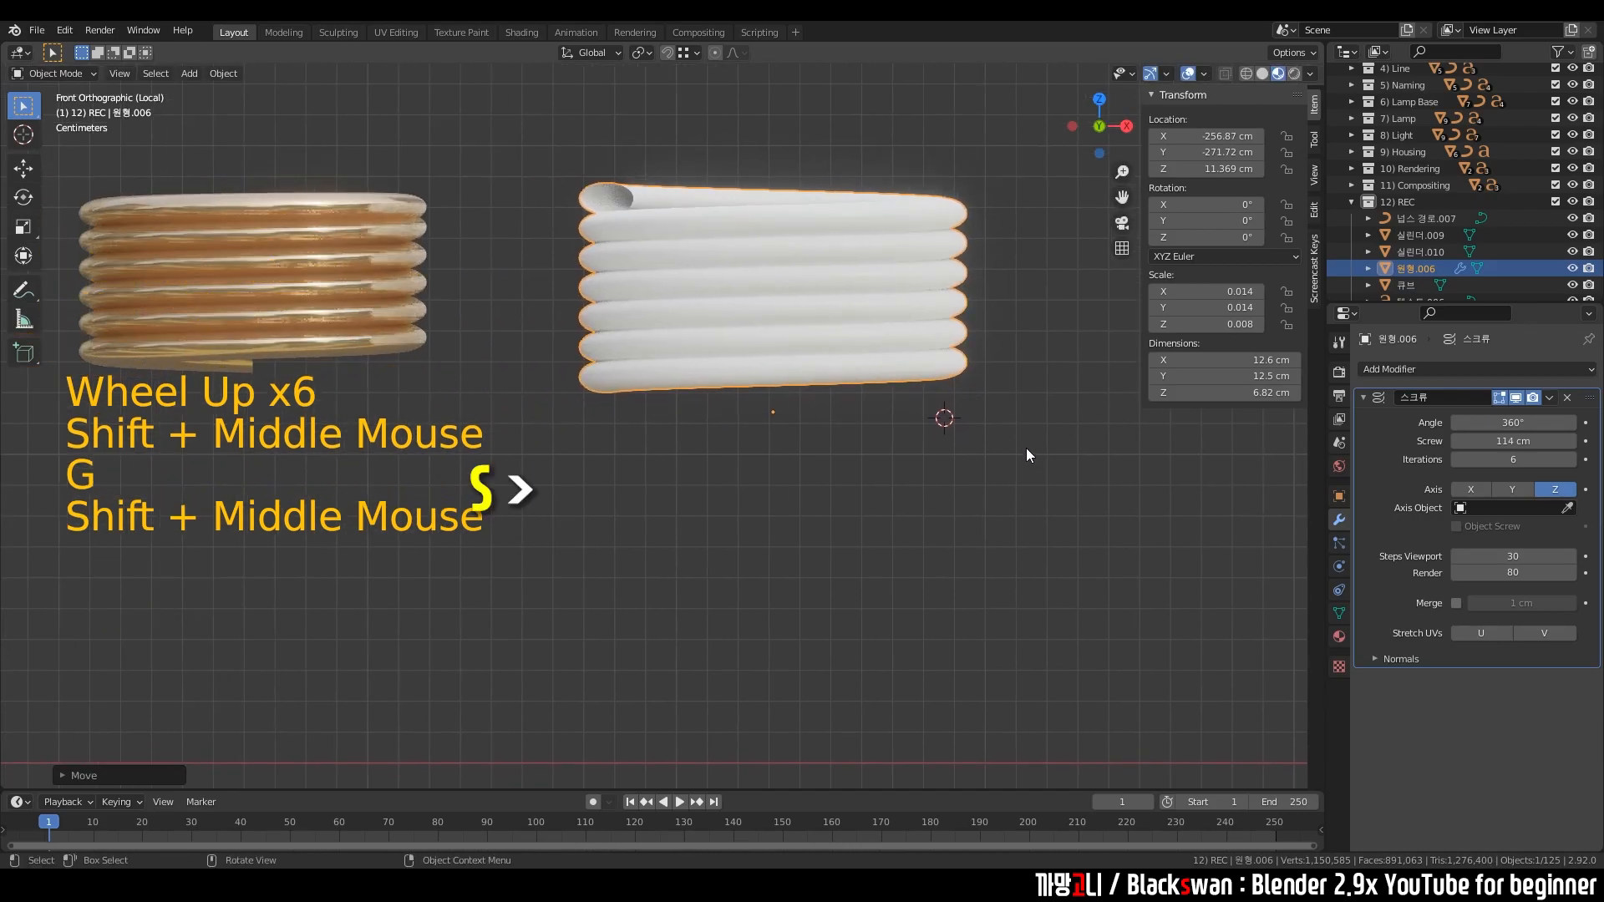
- Scale the white coil along Z once more, to a height of about 6.06 cm
key(s)
key(z)
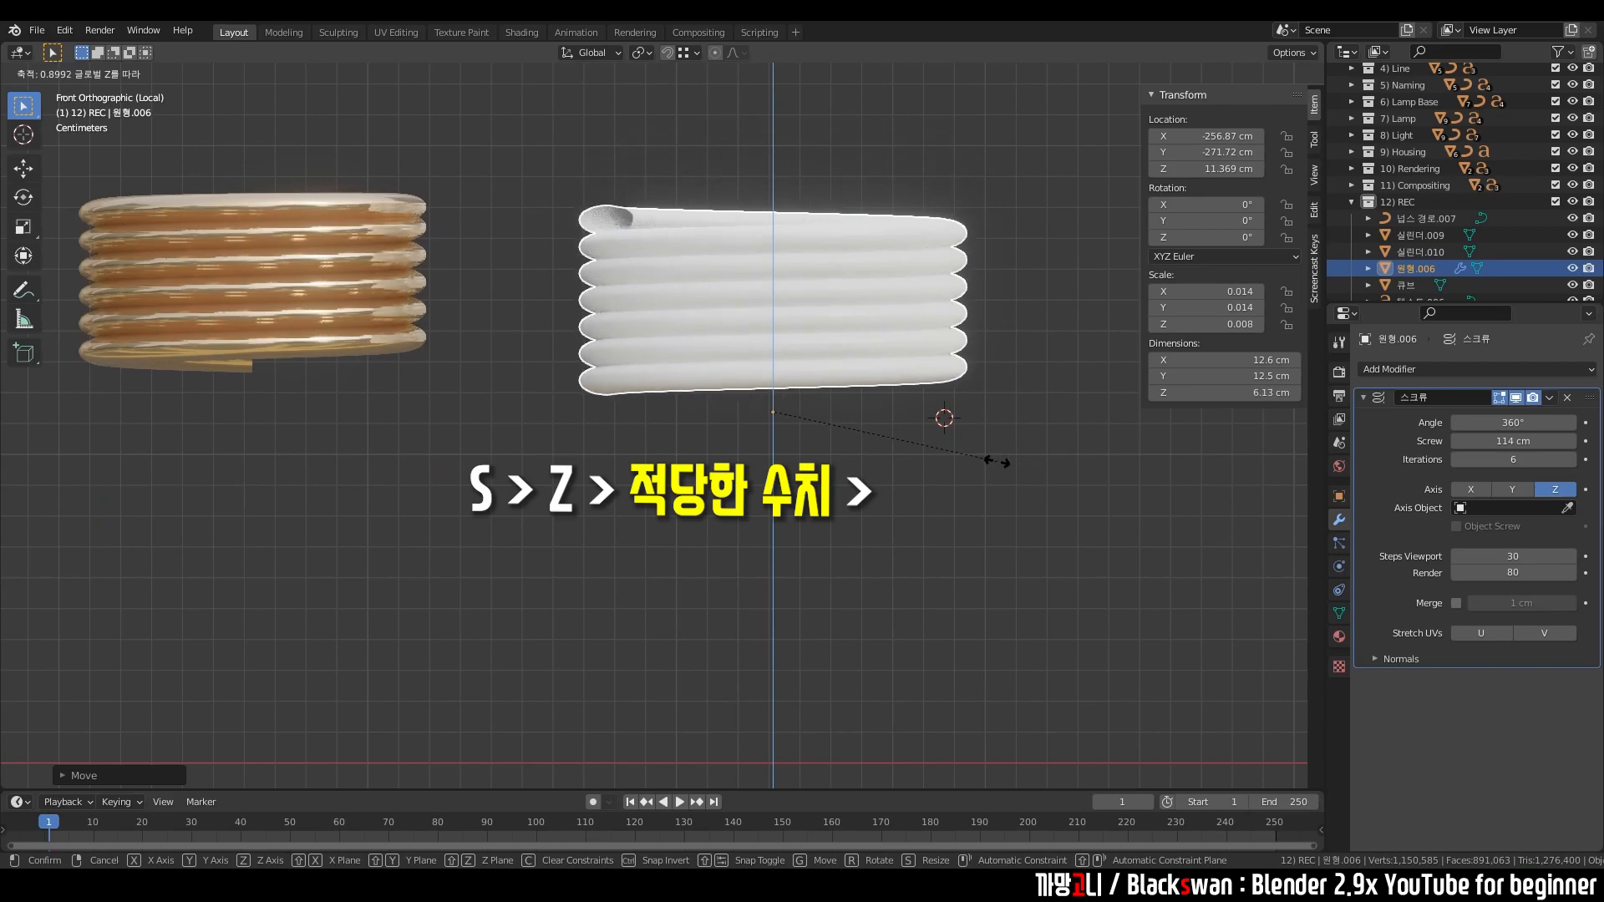
key(Return)
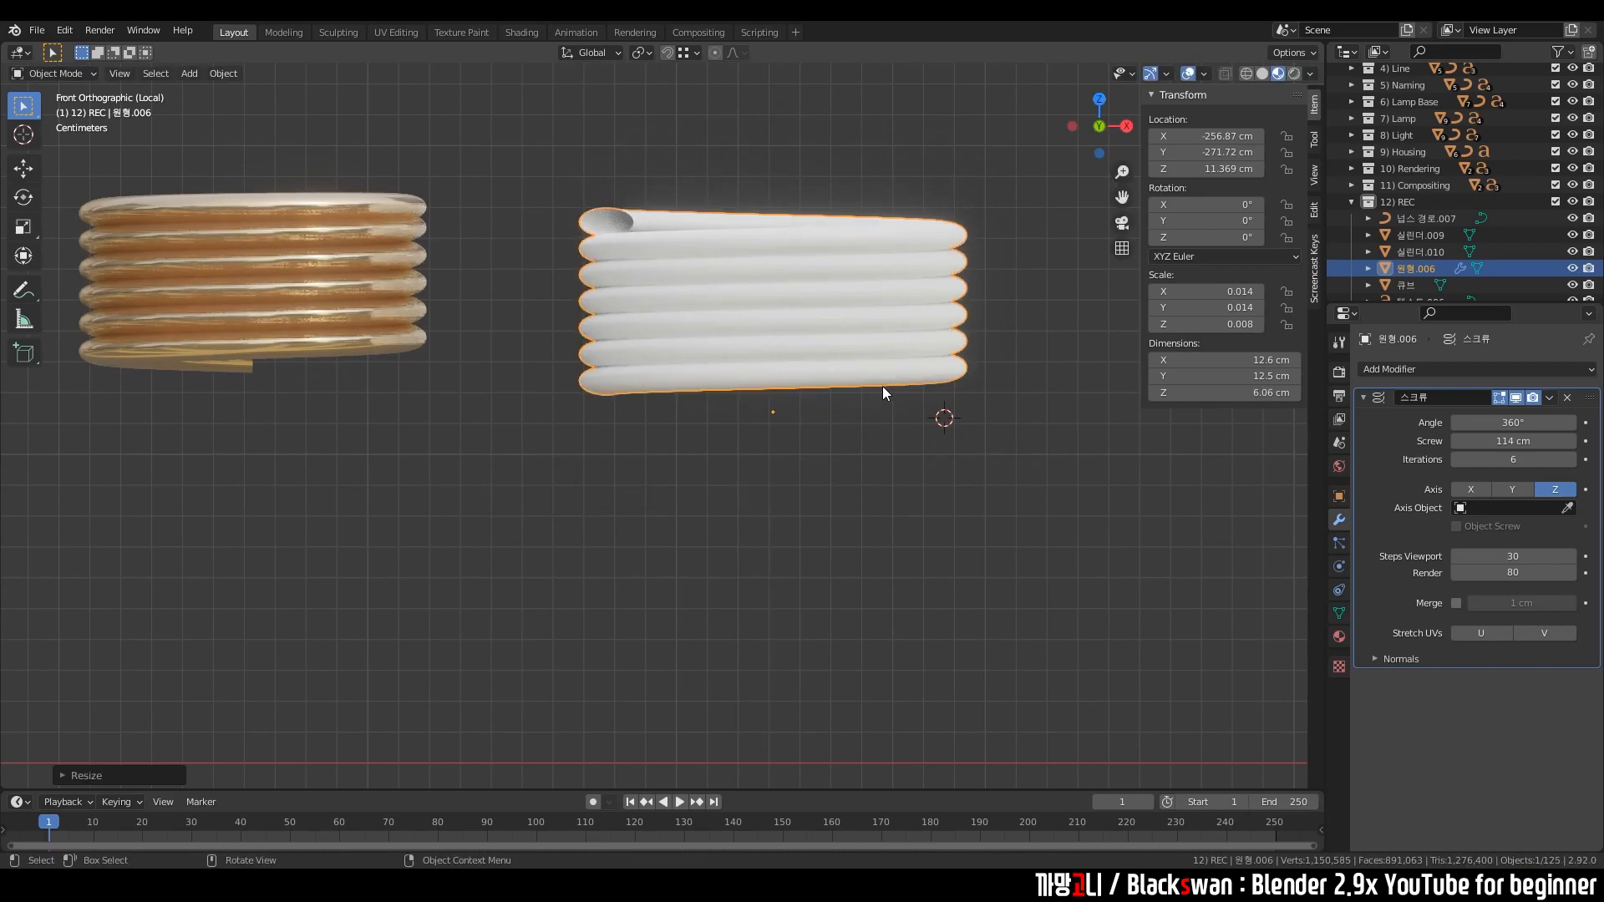
- Inspect the gold reference coil's mesh in Edit Mode, then return to the white coil in Object Mode
middle_drag(882, 386, 735, 369)
scroll(733, 381, down, 2)
shift+middle_drag(580, 363, 635, 350)
click(730, 359)
key(Tab)
scroll(785, 369, up, 2)
middle_drag(634, 351, 499, 297)
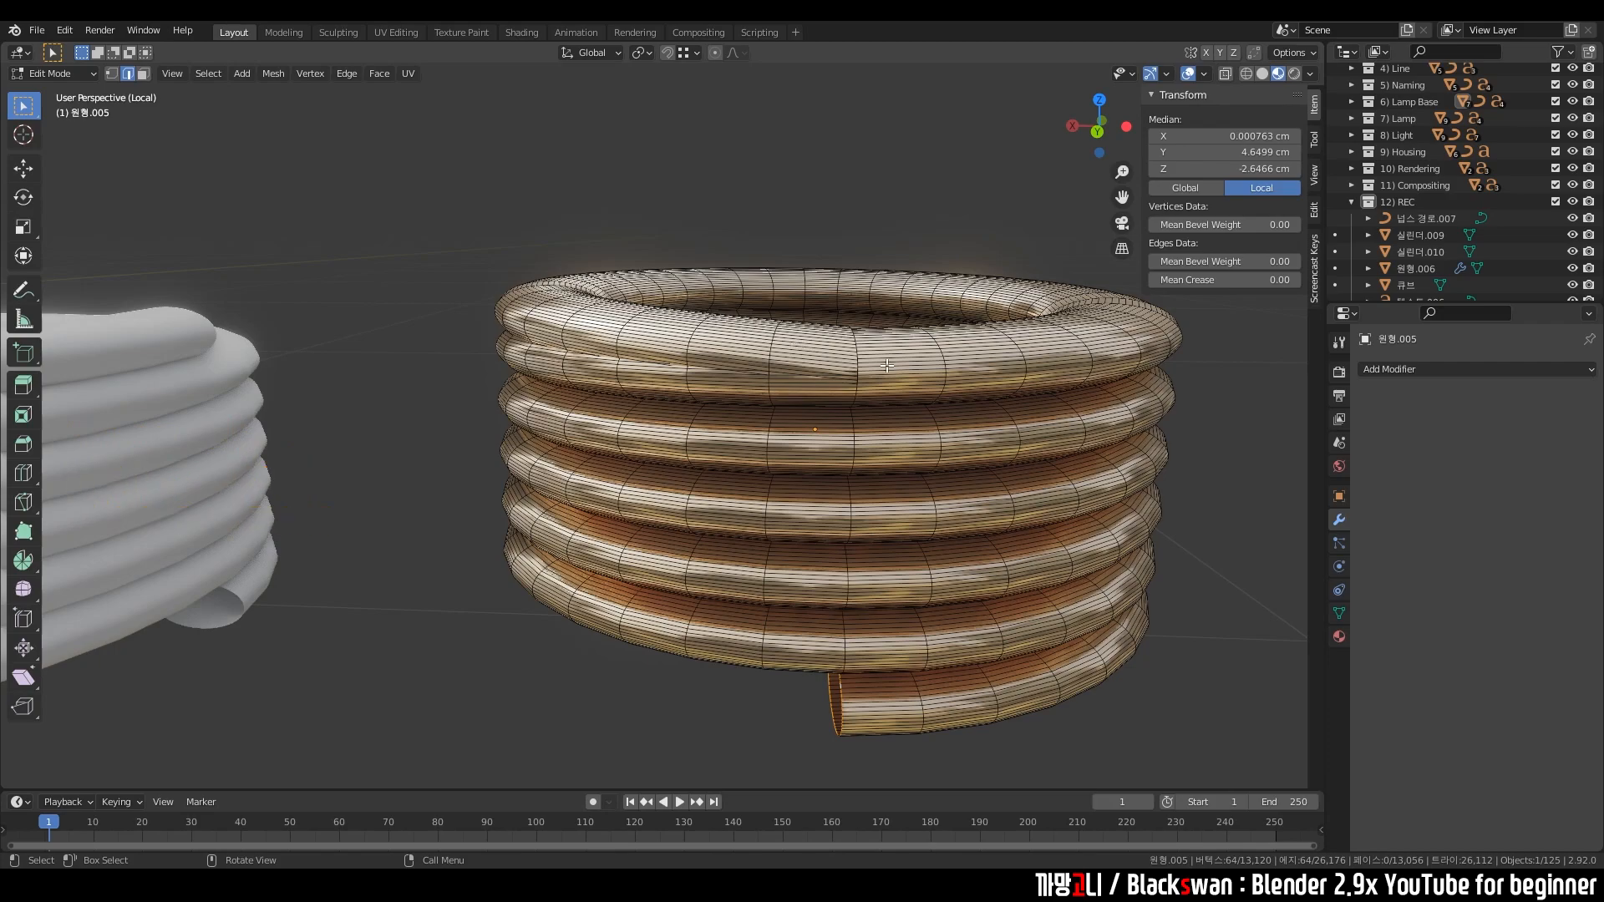
scroll(829, 354, down, 4)
middle_drag(829, 355, 591, 354)
key(Tab)
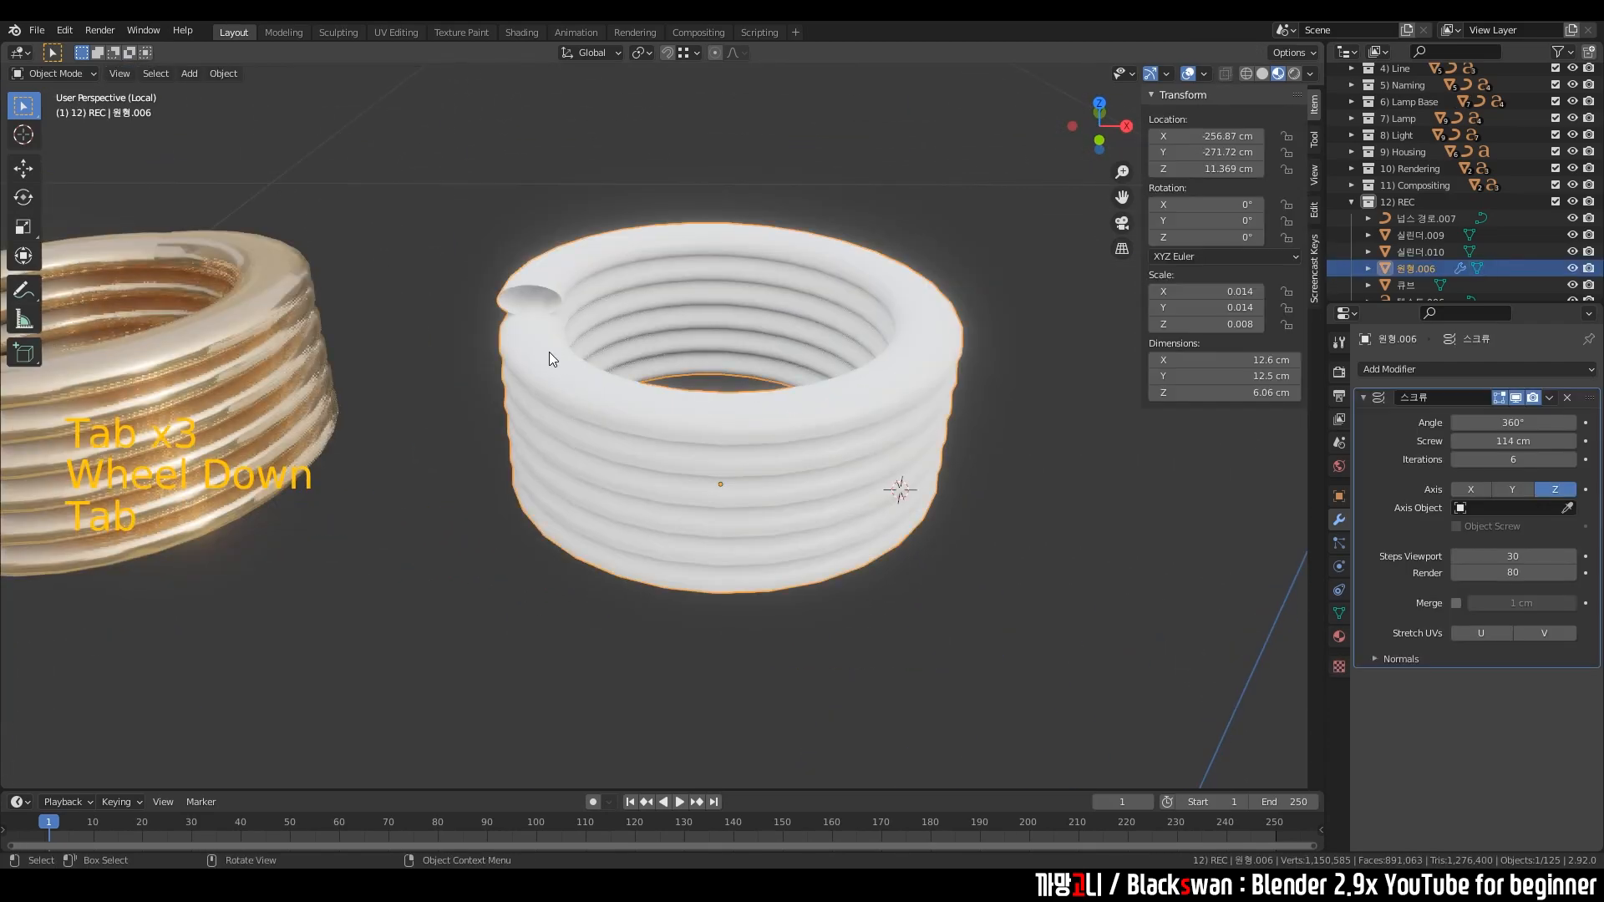
- Enter Edit Mode on the white coil to examine its upper open end for editable mesh, then return to Object Mode
scroll(553, 352, up, 1)
middle_drag(552, 353, 579, 353)
scroll(563, 347, up, 1)
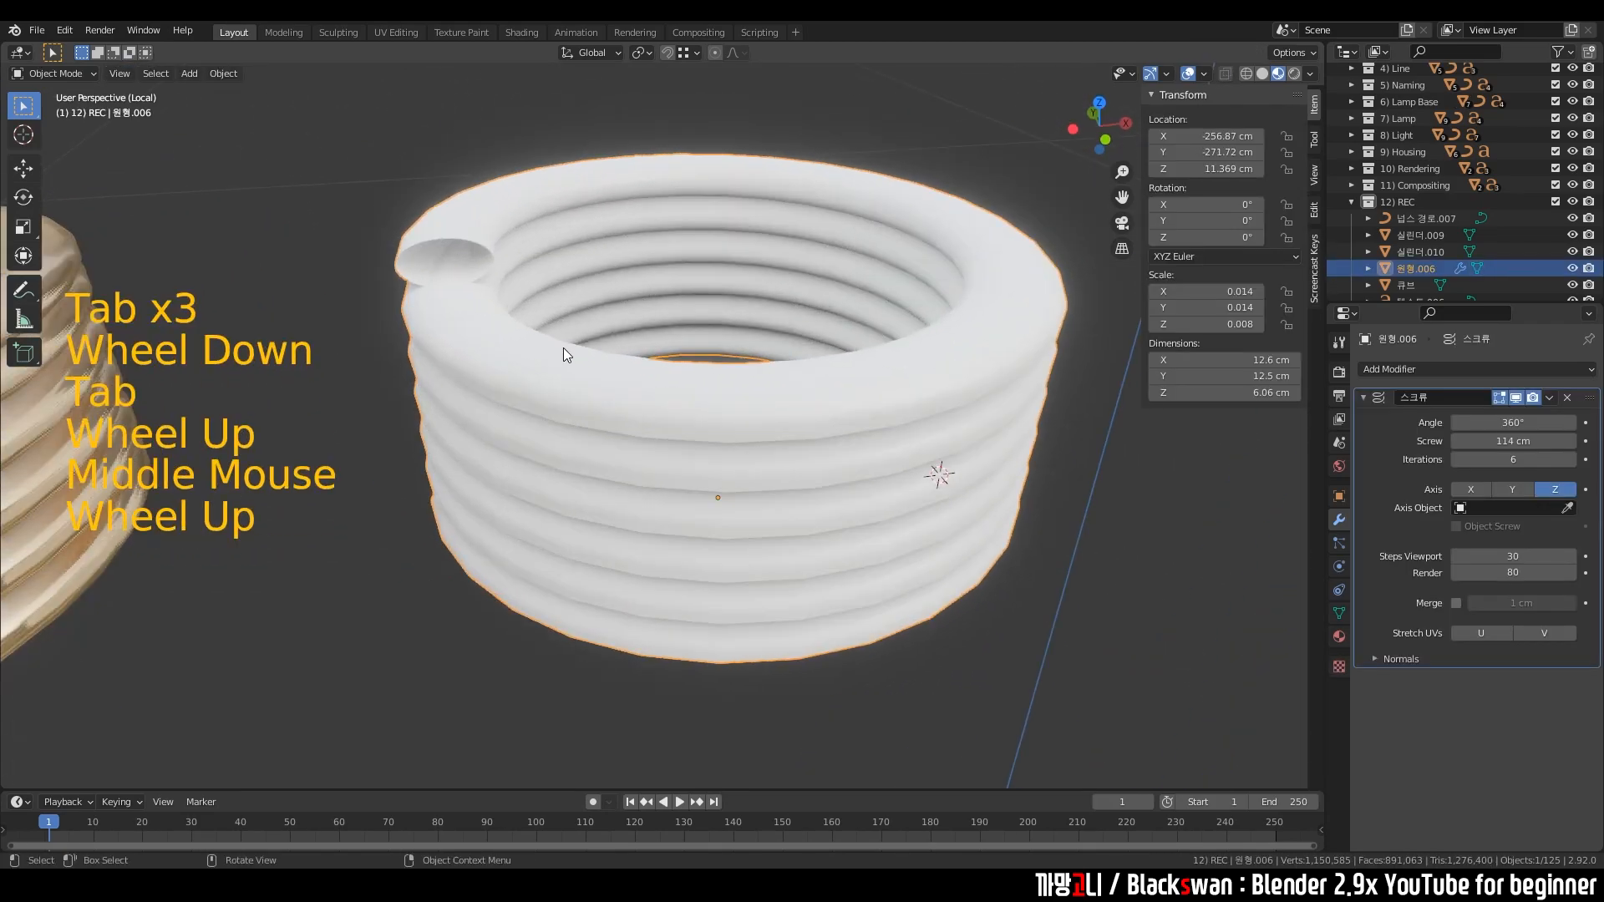
key(Tab)
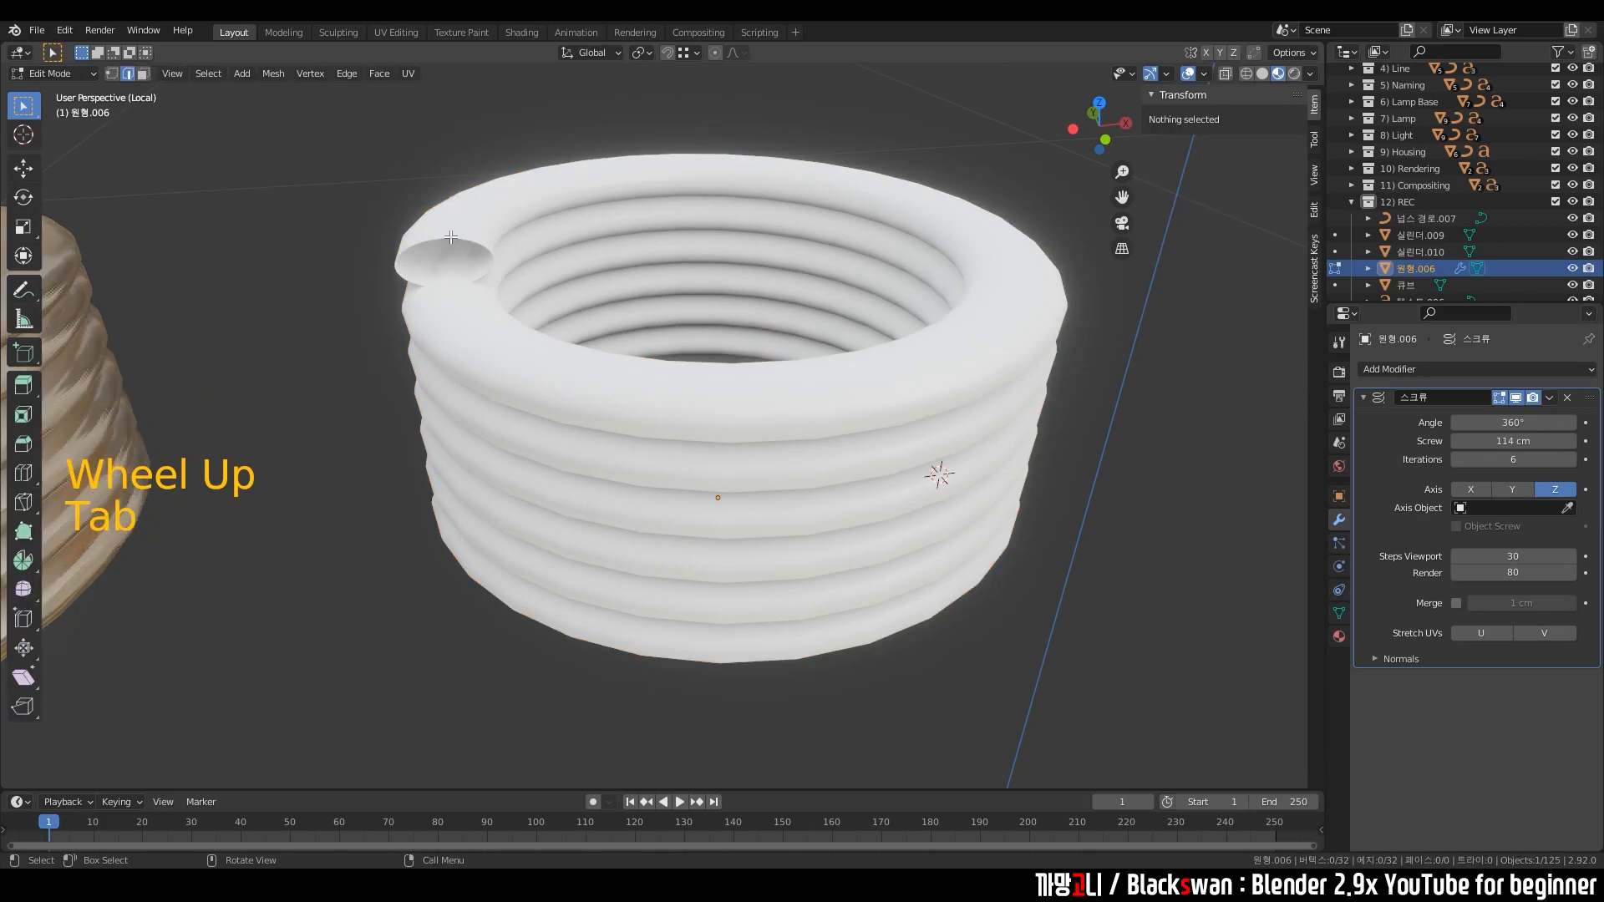
middle_drag(494, 353, 610, 379)
scroll(427, 383, down, 1)
scroll(427, 384, down, 1)
key(Tab)
click(826, 451)
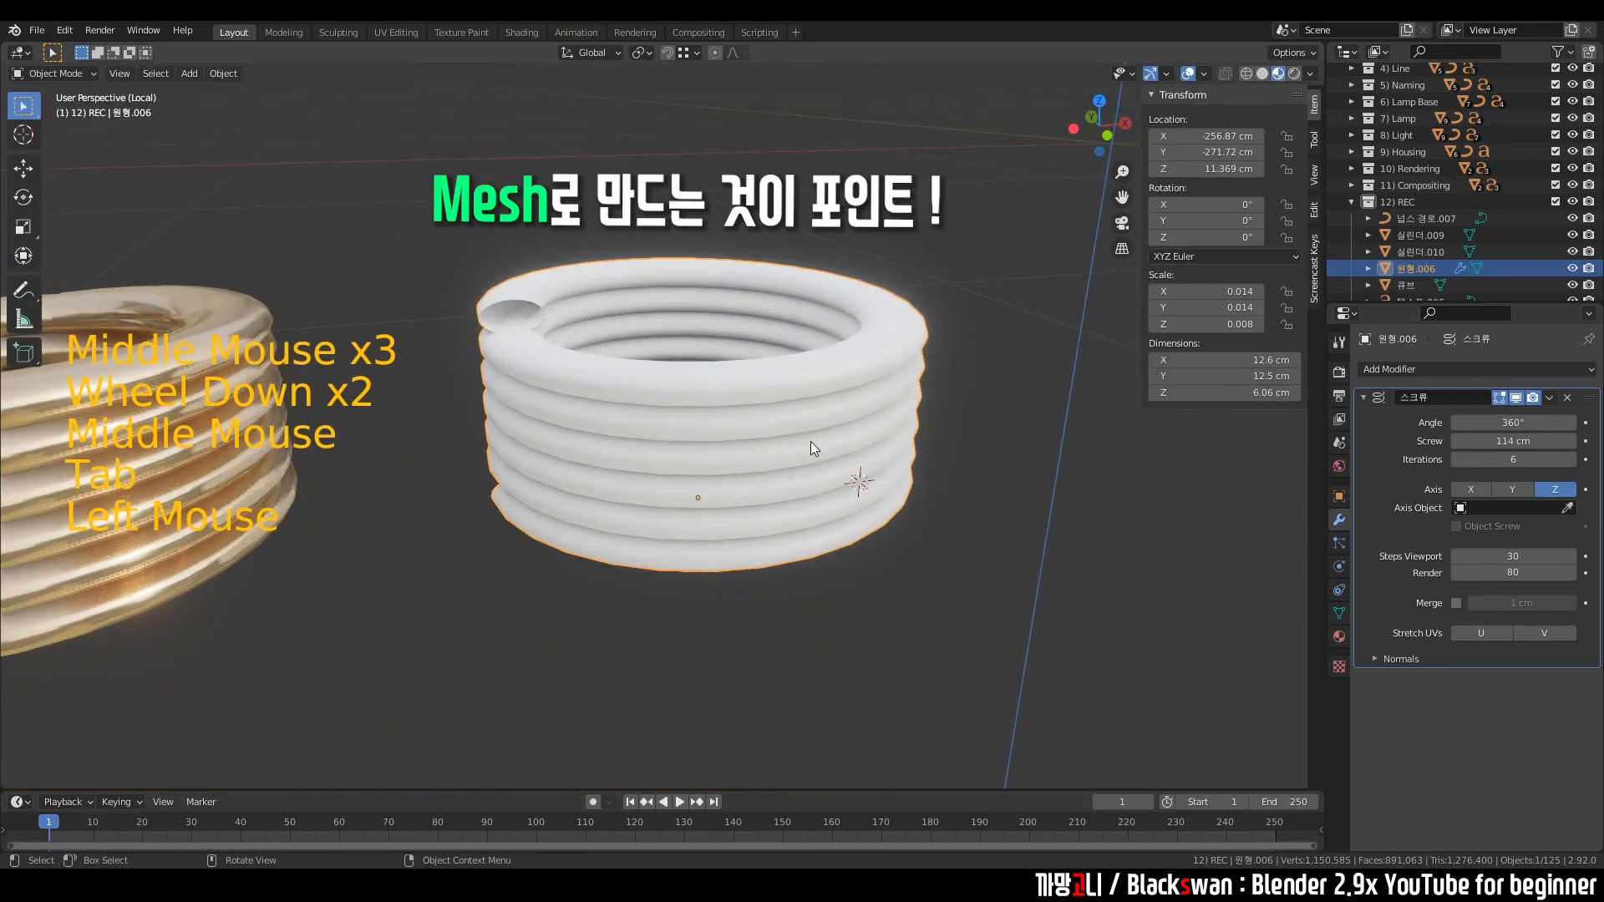
- Select the profile circle at the coil's lower end in Edit Mode, try moving it, and undo the move
scroll(710, 376, down, 3)
middle_drag(738, 384, 718, 435)
scroll(749, 470, up, 3)
key(Tab)
scroll(749, 470, up, 2)
click(706, 450)
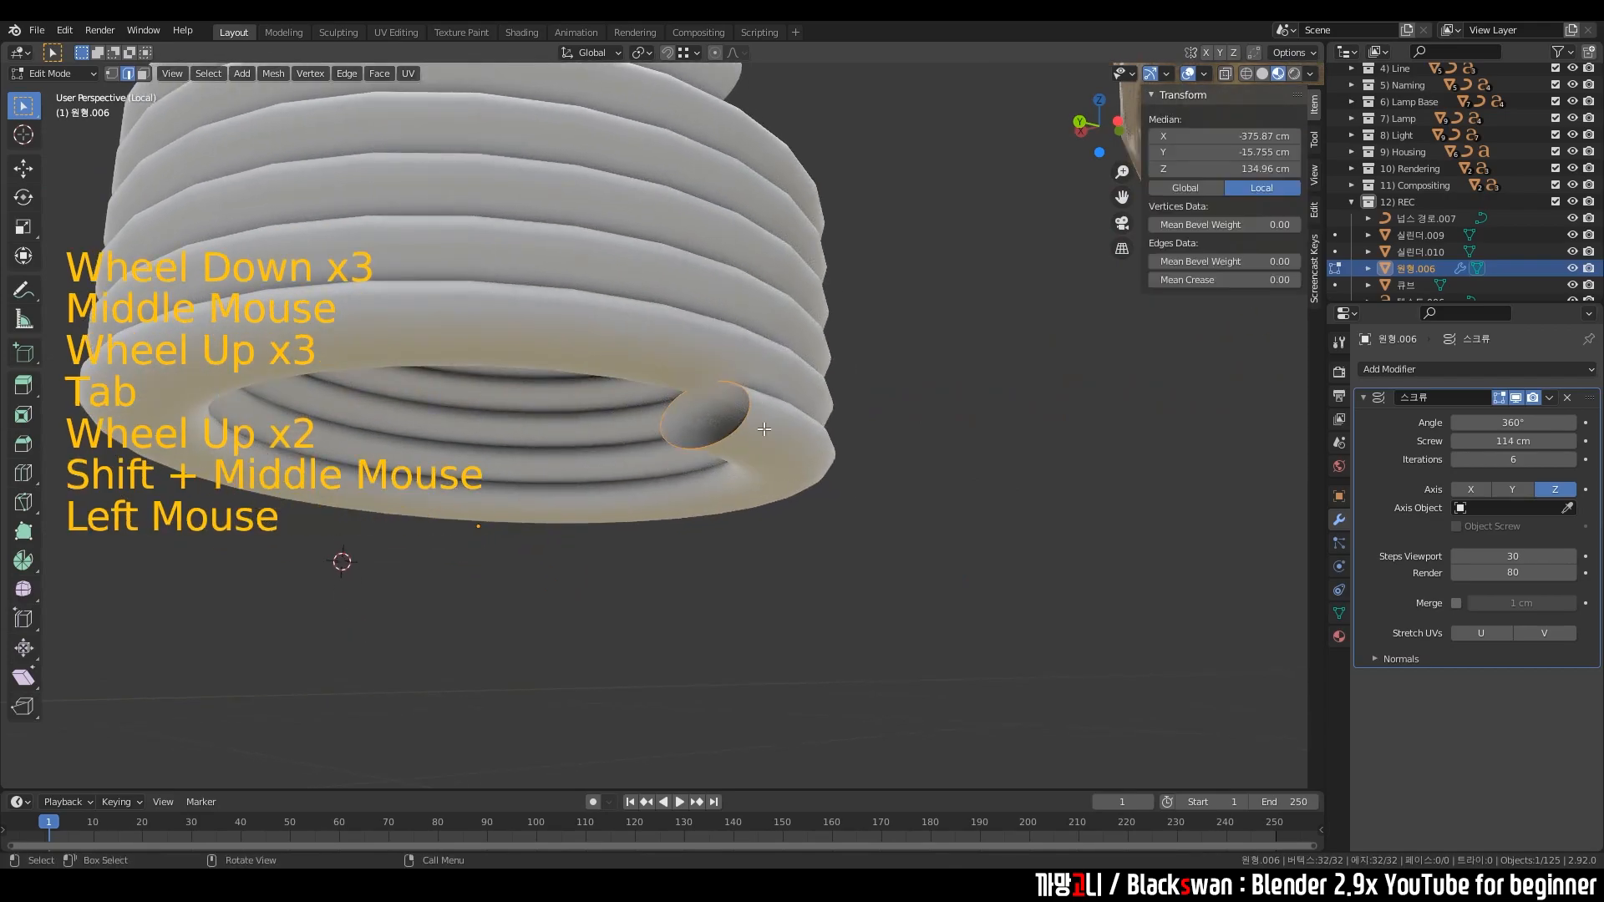
key(g)
key(ctrl+z)
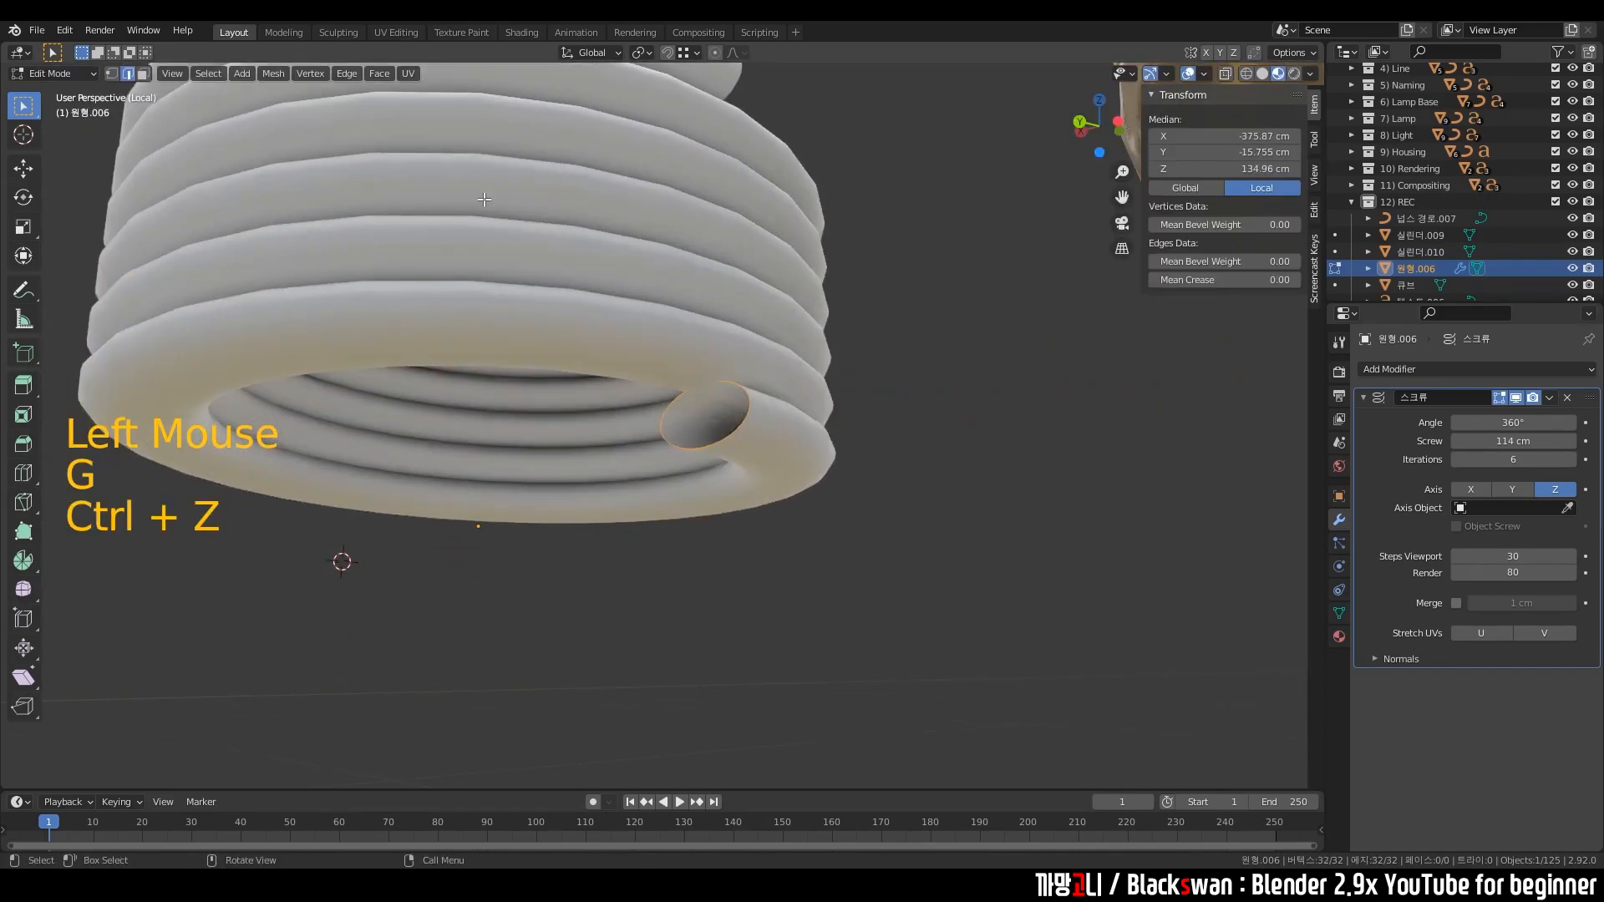
- Check the additional operations offered for the Screw modifier
middle_drag(835, 393, 746, 208)
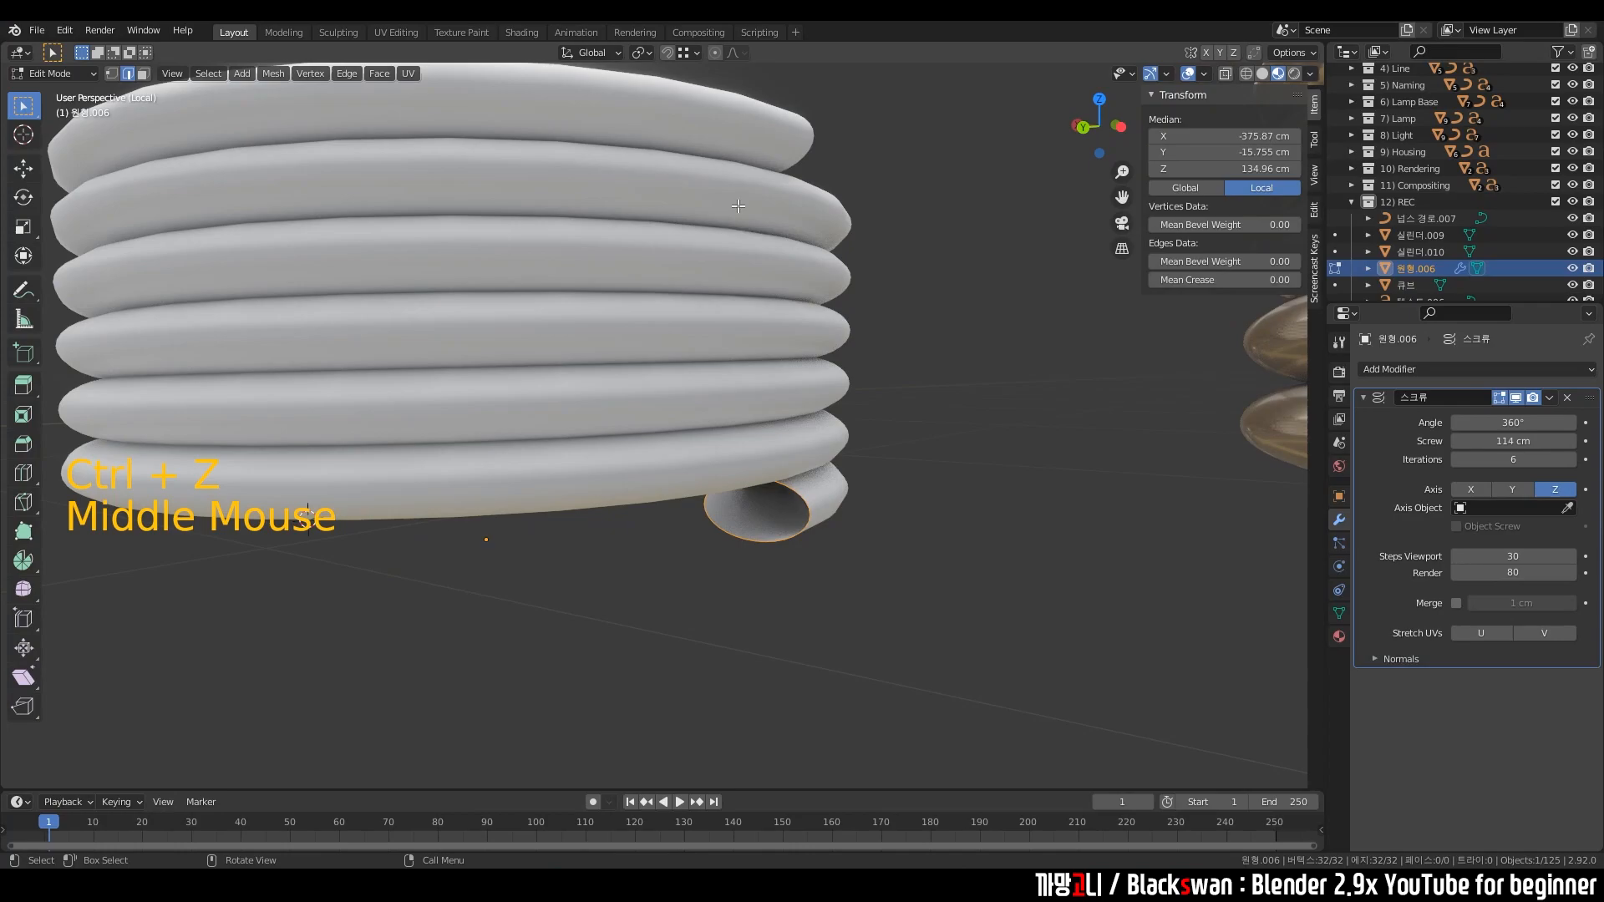
scroll(989, 376, down, 2)
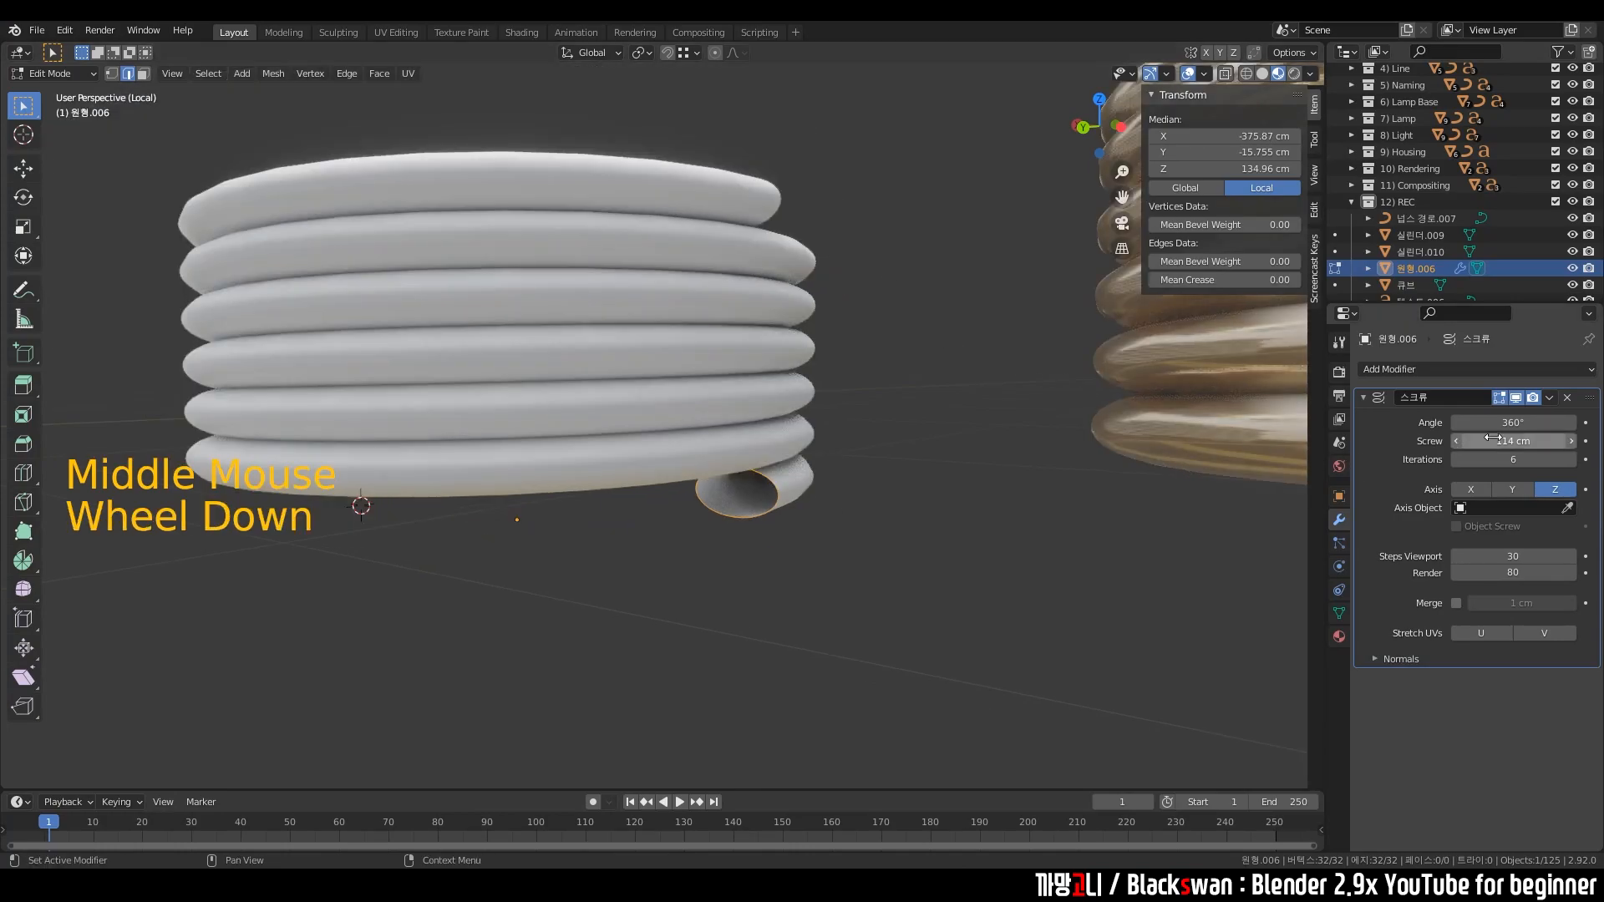
click(1551, 399)
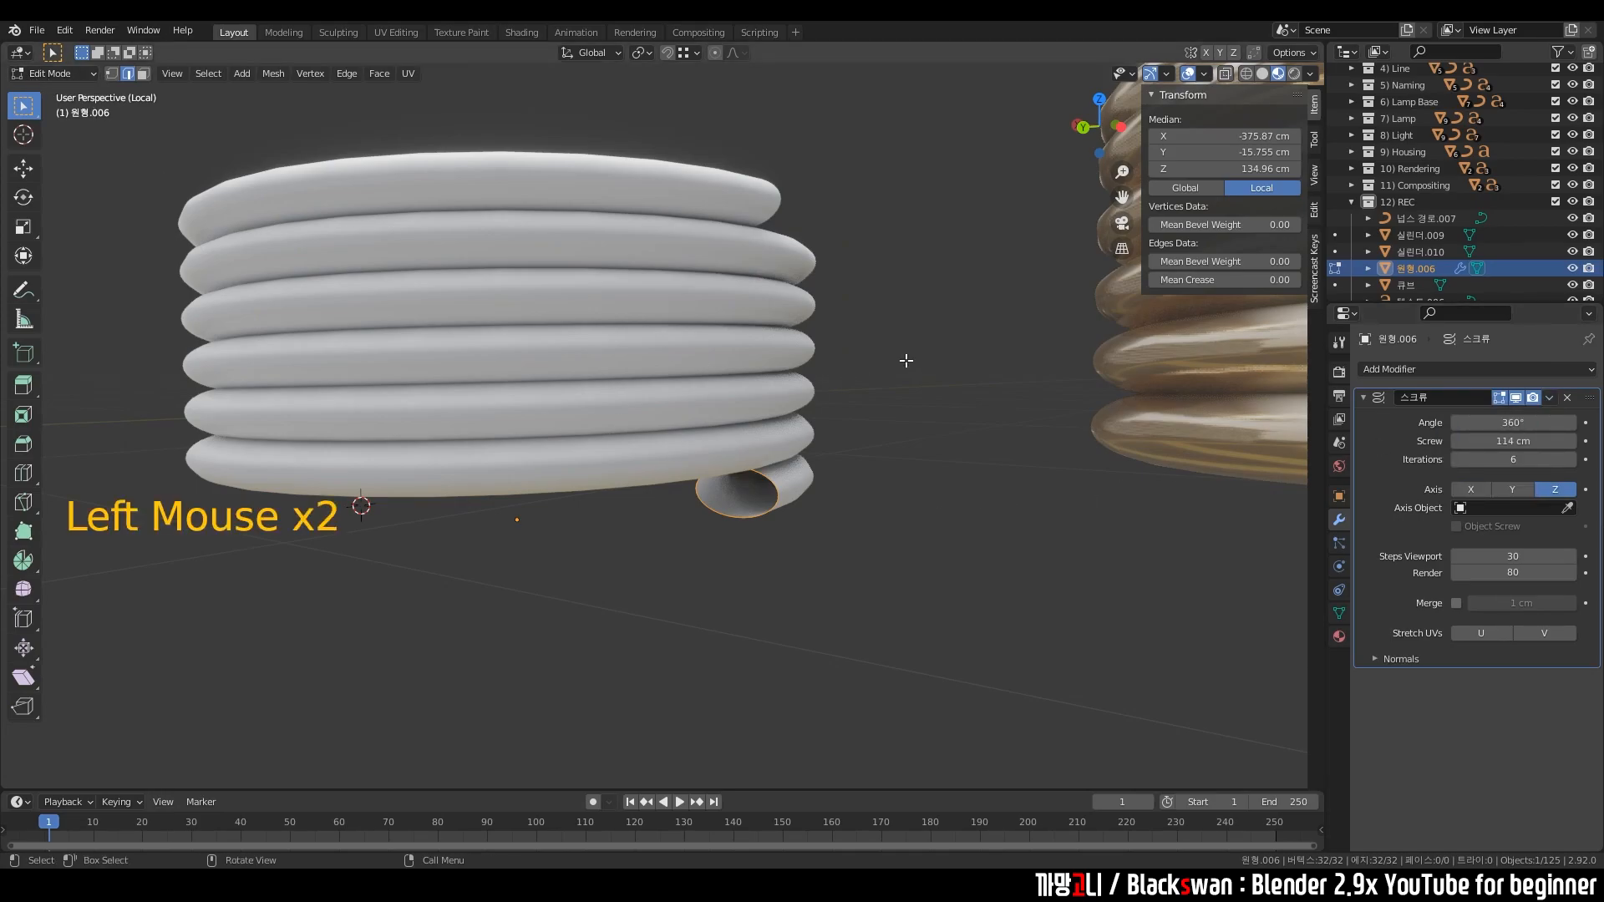
- Return the white coil to Object Mode and apply its Screw modifier to convert it into a regular mesh
key(Tab)
click(858, 211)
click(695, 276)
click(1550, 400)
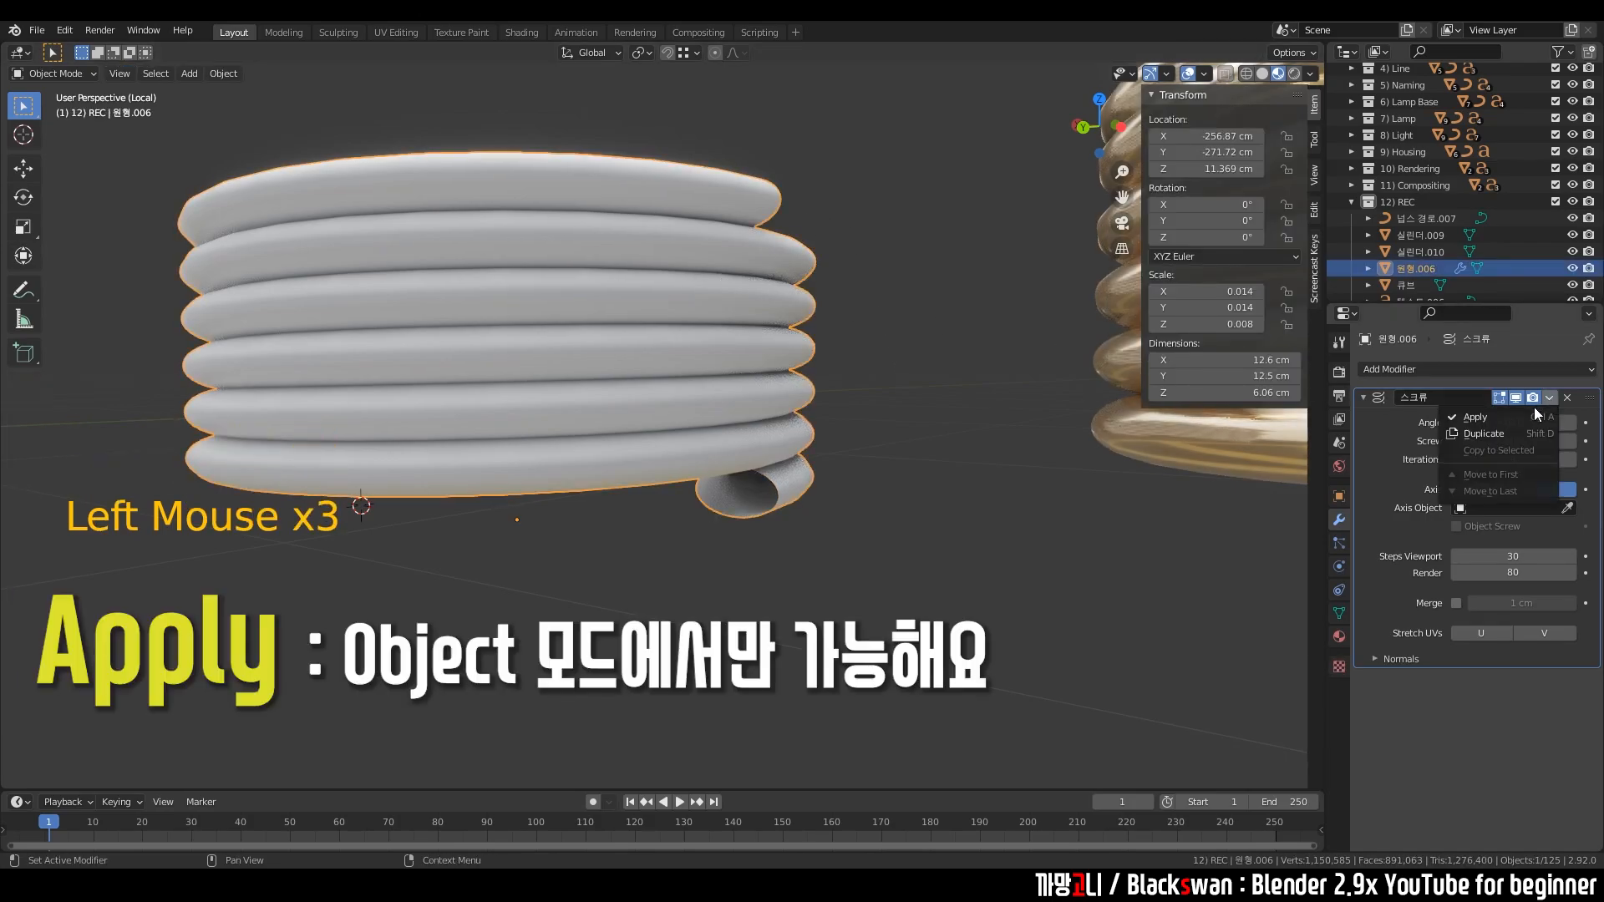
click(919, 275)
click(793, 293)
click(1550, 397)
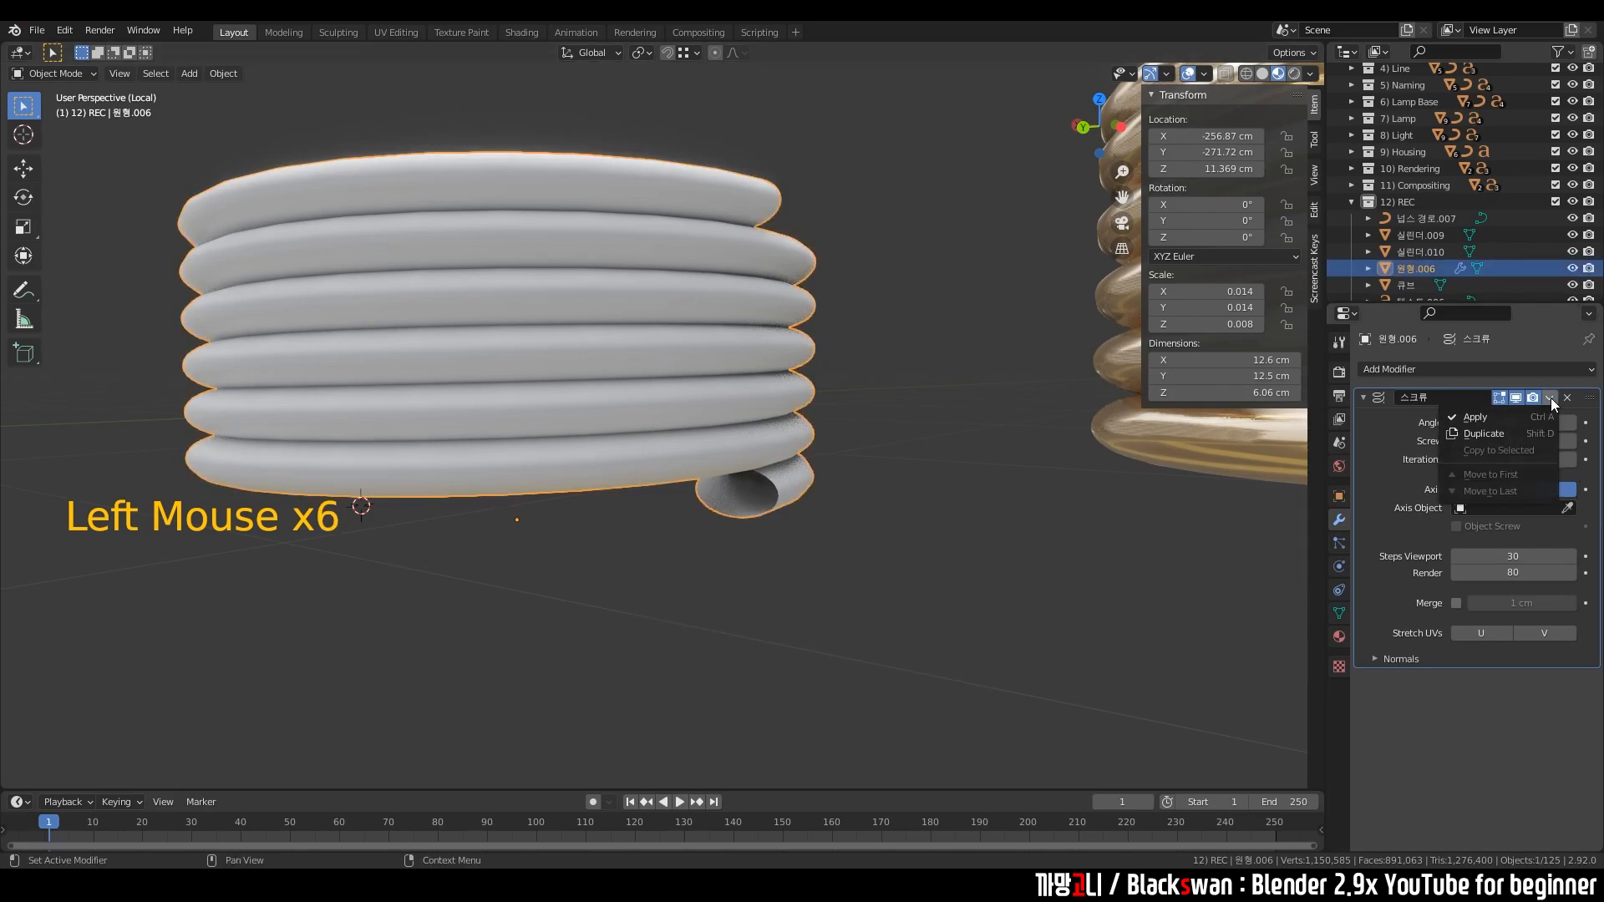
click(1492, 418)
click(915, 282)
click(715, 289)
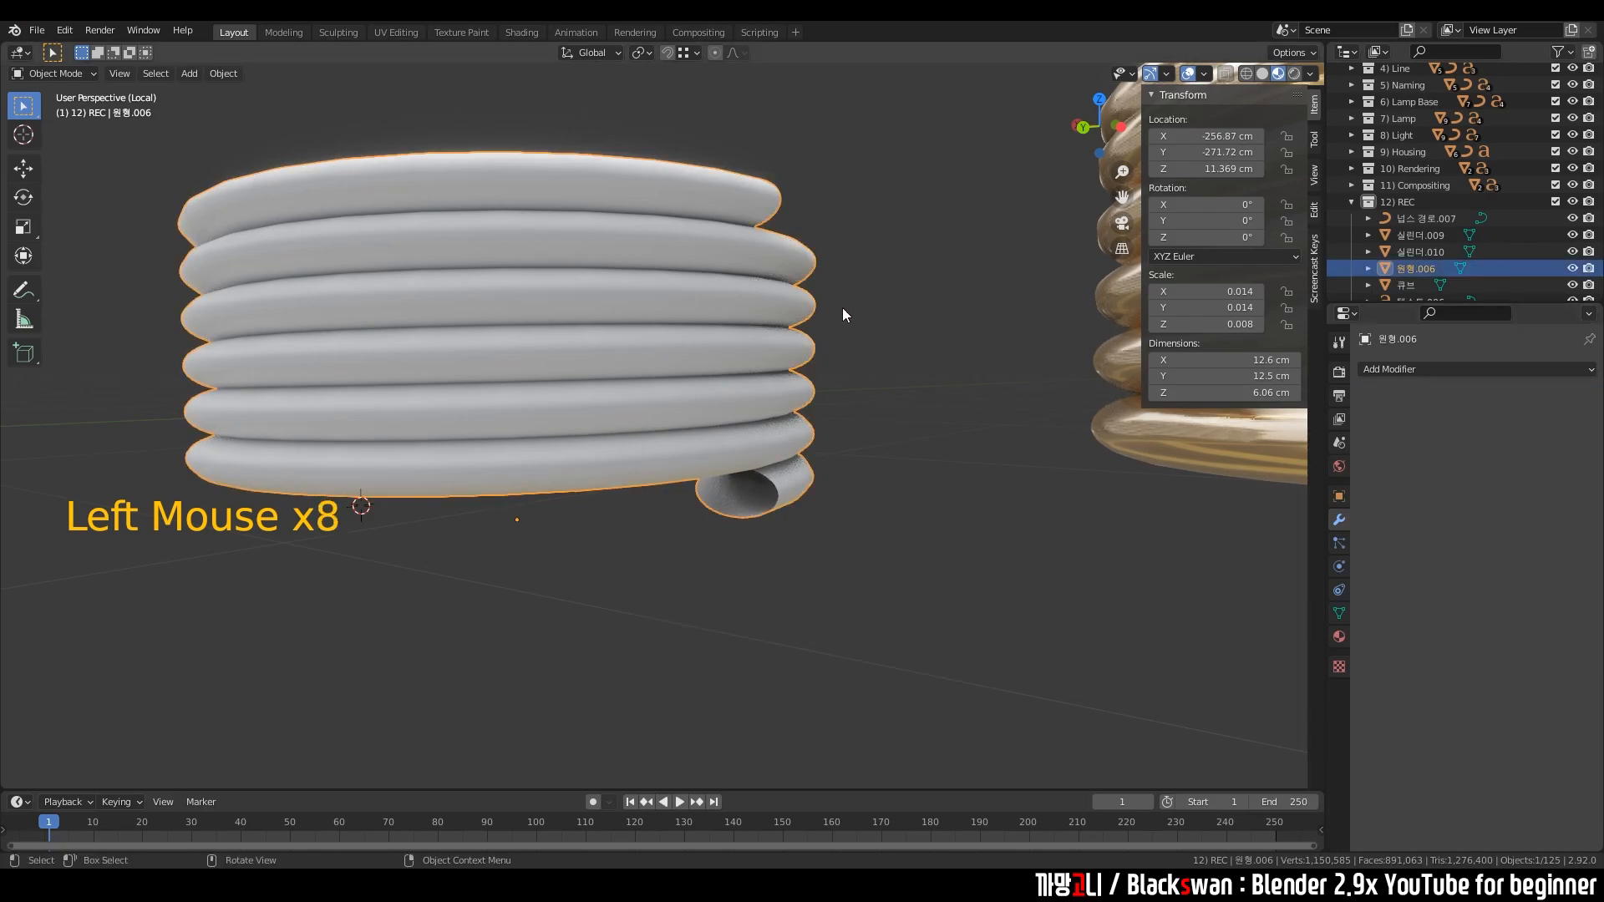
- Examine the white coil's mesh in Edit Mode from above and from the side
key(Tab)
middle_drag(840, 314, 777, 122)
scroll(777, 122, down, 2)
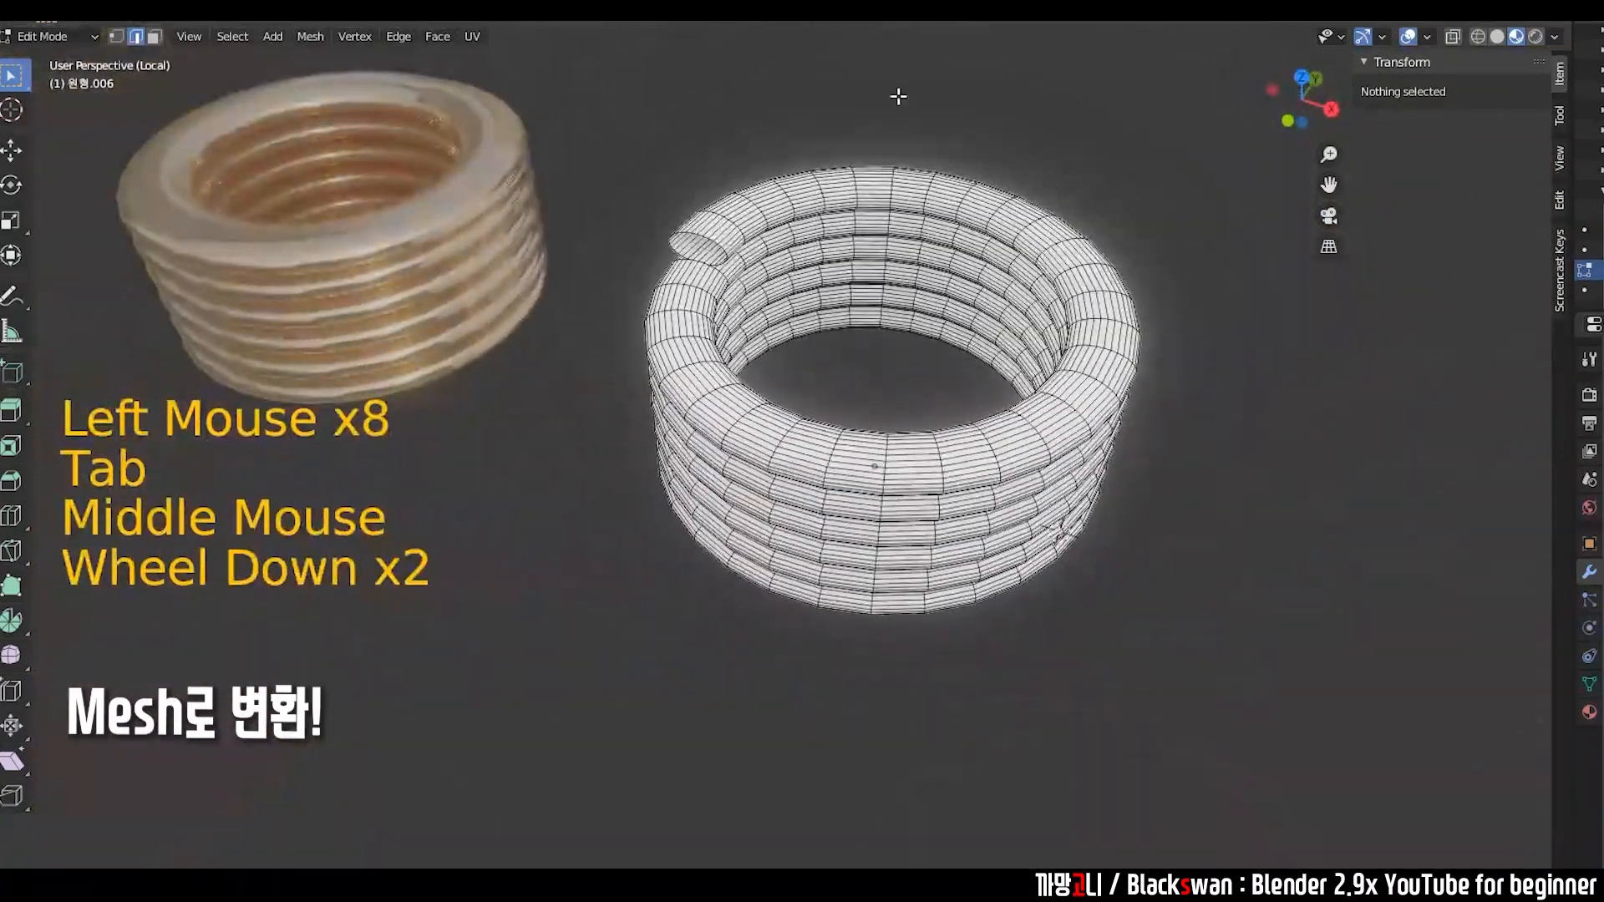
middle_drag(827, 643, 876, 545)
click(1007, 327)
click(870, 262)
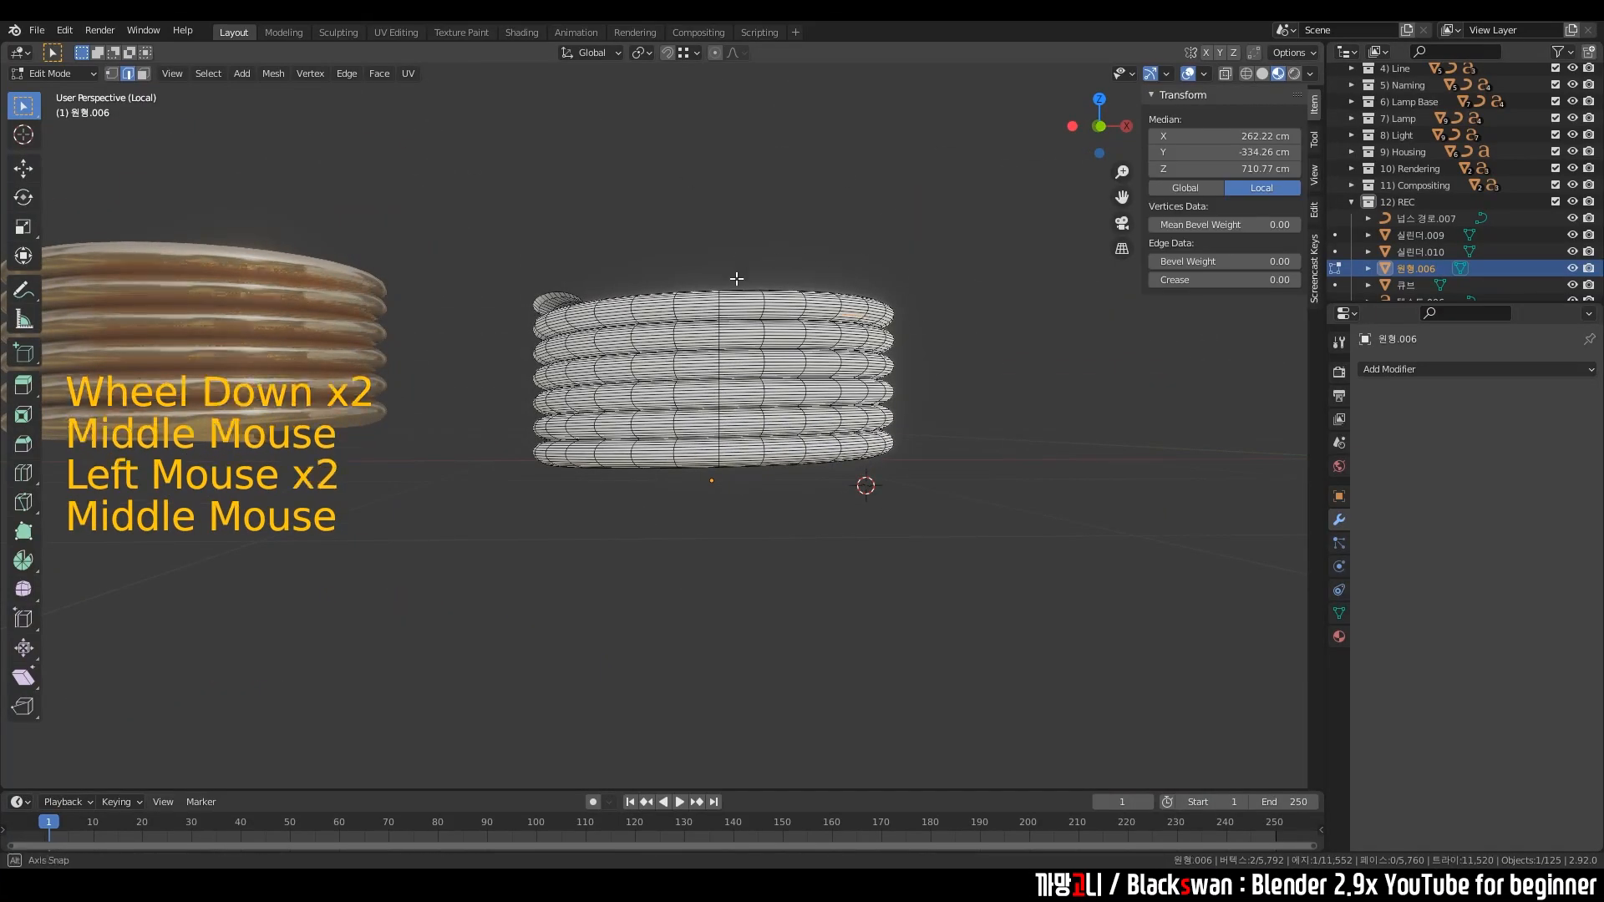
middle_drag(738, 259, 727, 355)
click(437, 459)
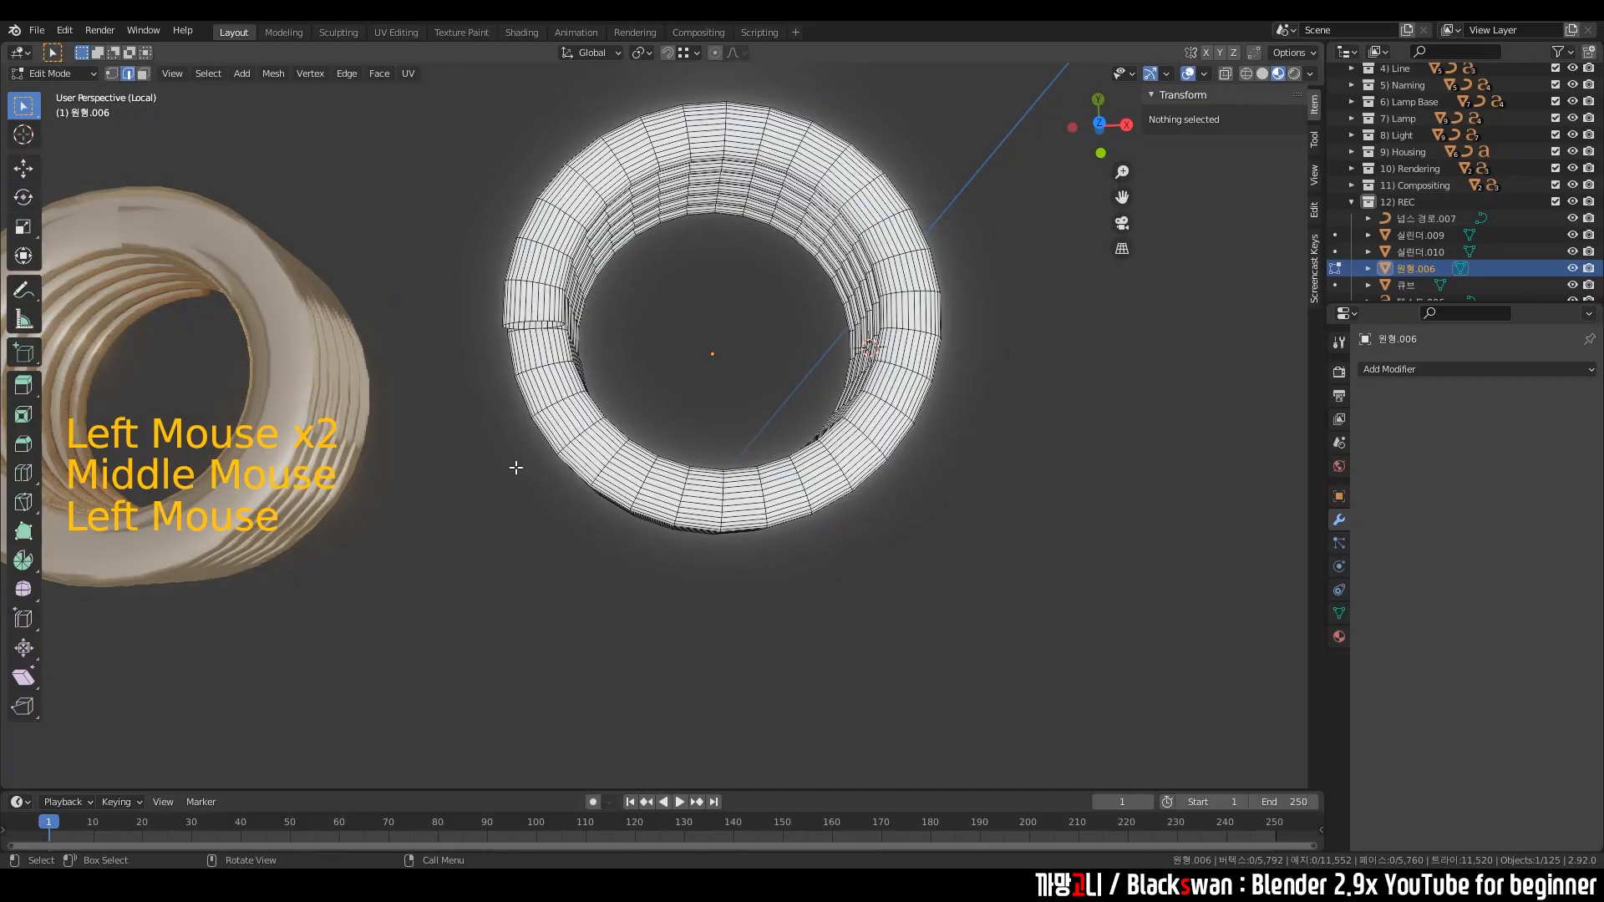
- Select the whole edge loop around the opening at the coil's upper end
middle_drag(512, 465, 735, 384)
scroll(518, 392, up, 2)
scroll(773, 455, up, 1)
scroll(772, 455, up, 1)
click(735, 384)
scroll(551, 334, up, 3)
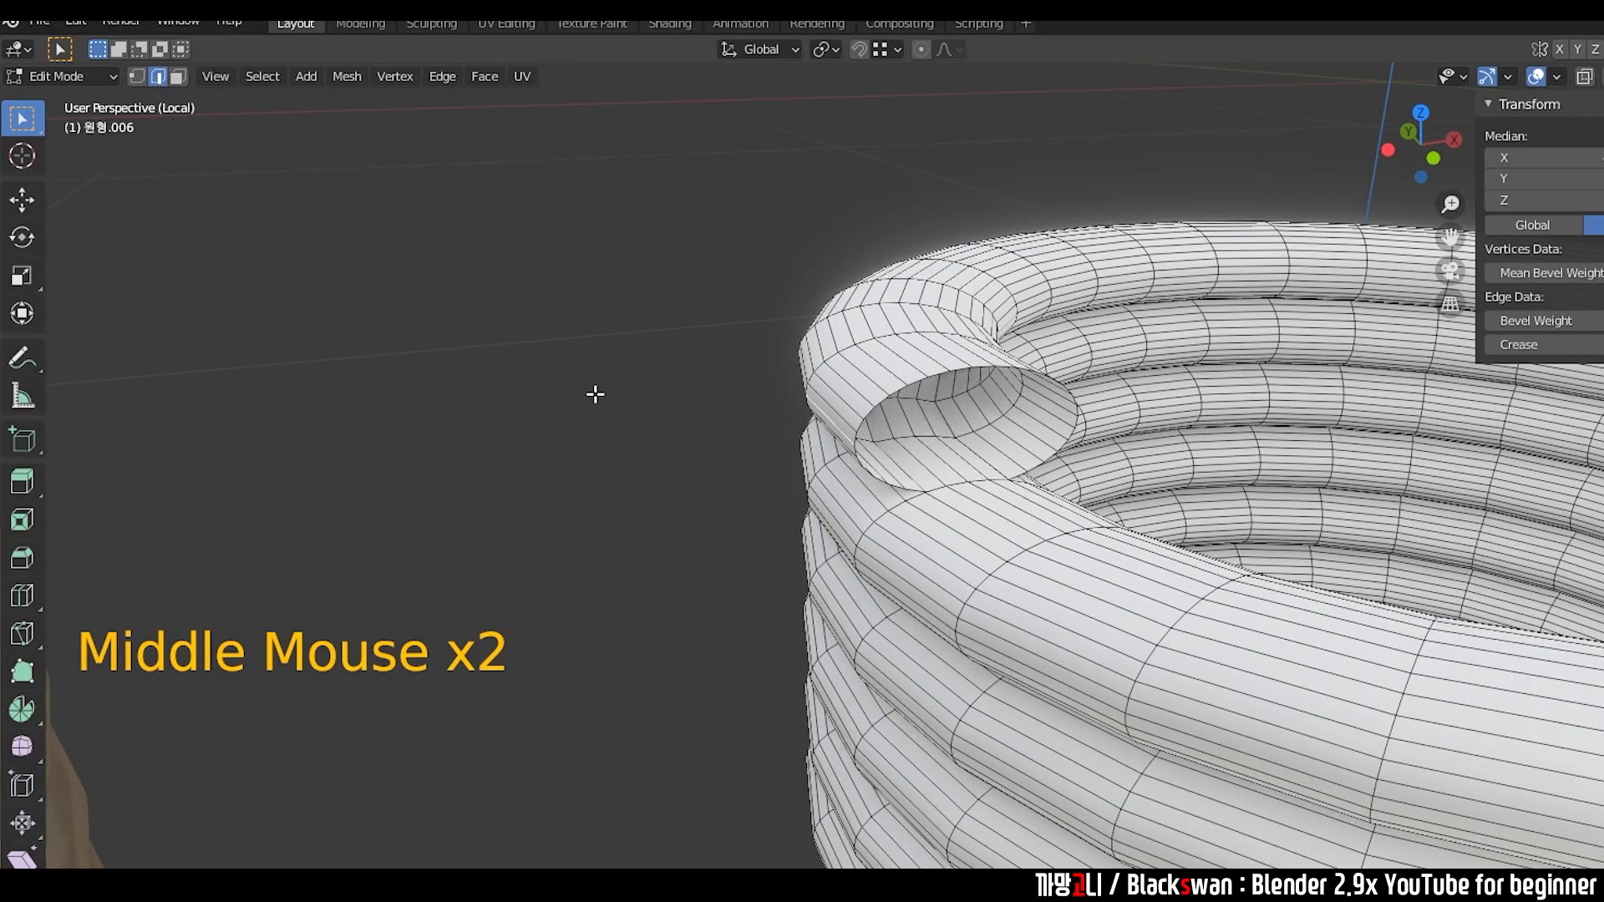
click(593, 391)
scroll(593, 391, up, 2)
alt+click(1025, 272)
middle_drag(1014, 286, 1006, 325)
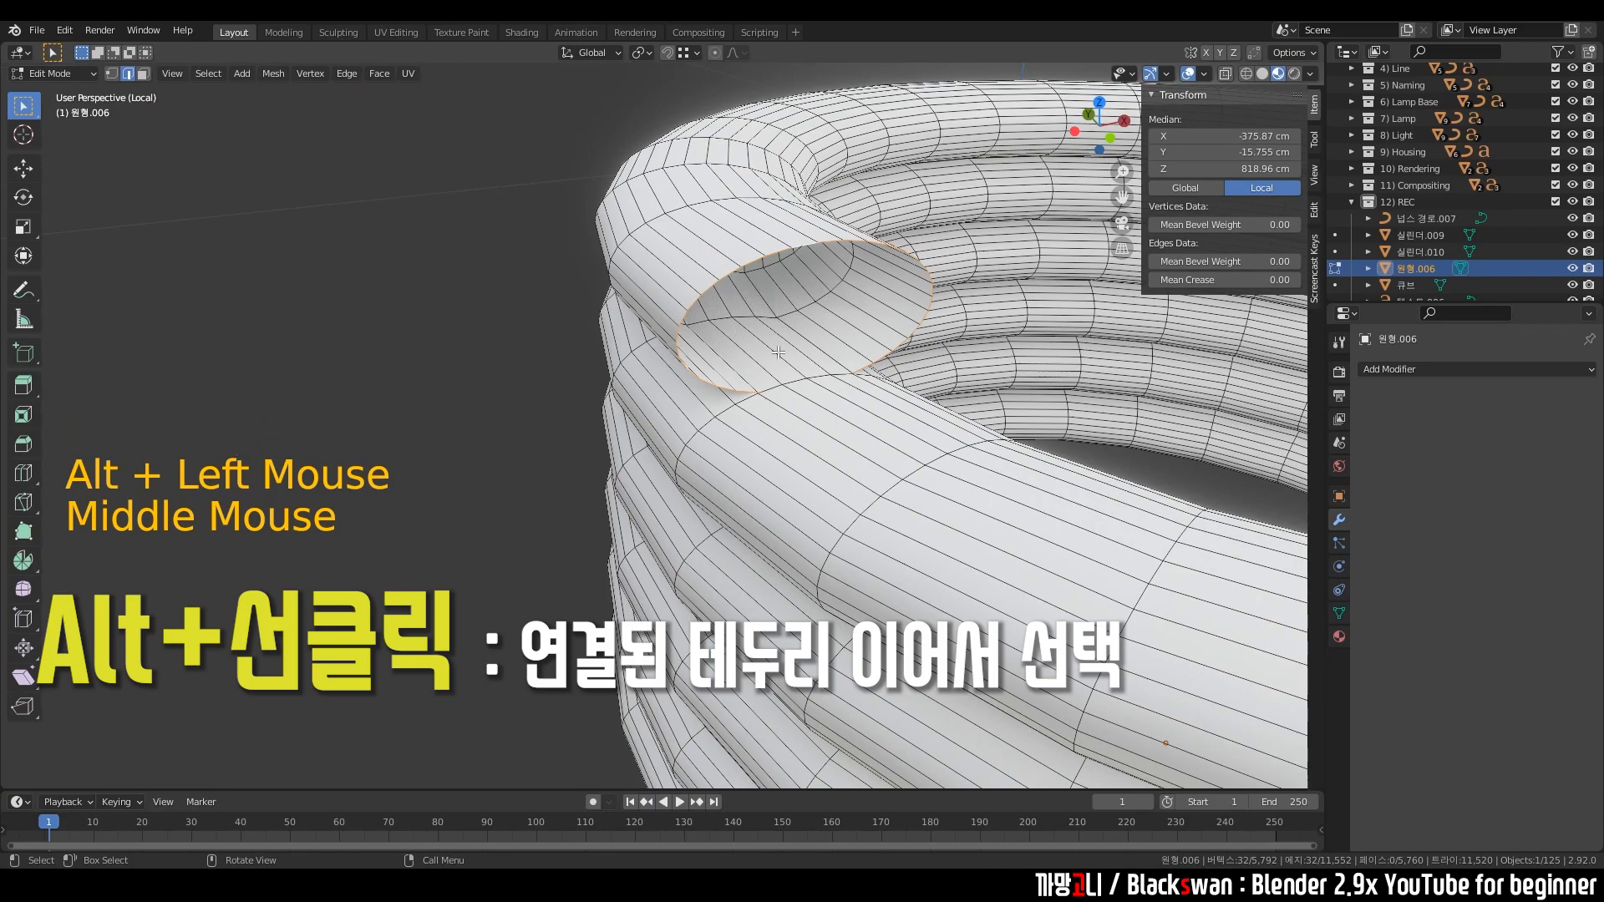
- Try moving only the upper end loop along the Z axis, and undo the move
scroll(759, 349, down, 2)
scroll(501, 367, down, 6)
scroll(552, 369, up, 1)
scroll(552, 369, up, 3)
key(g)
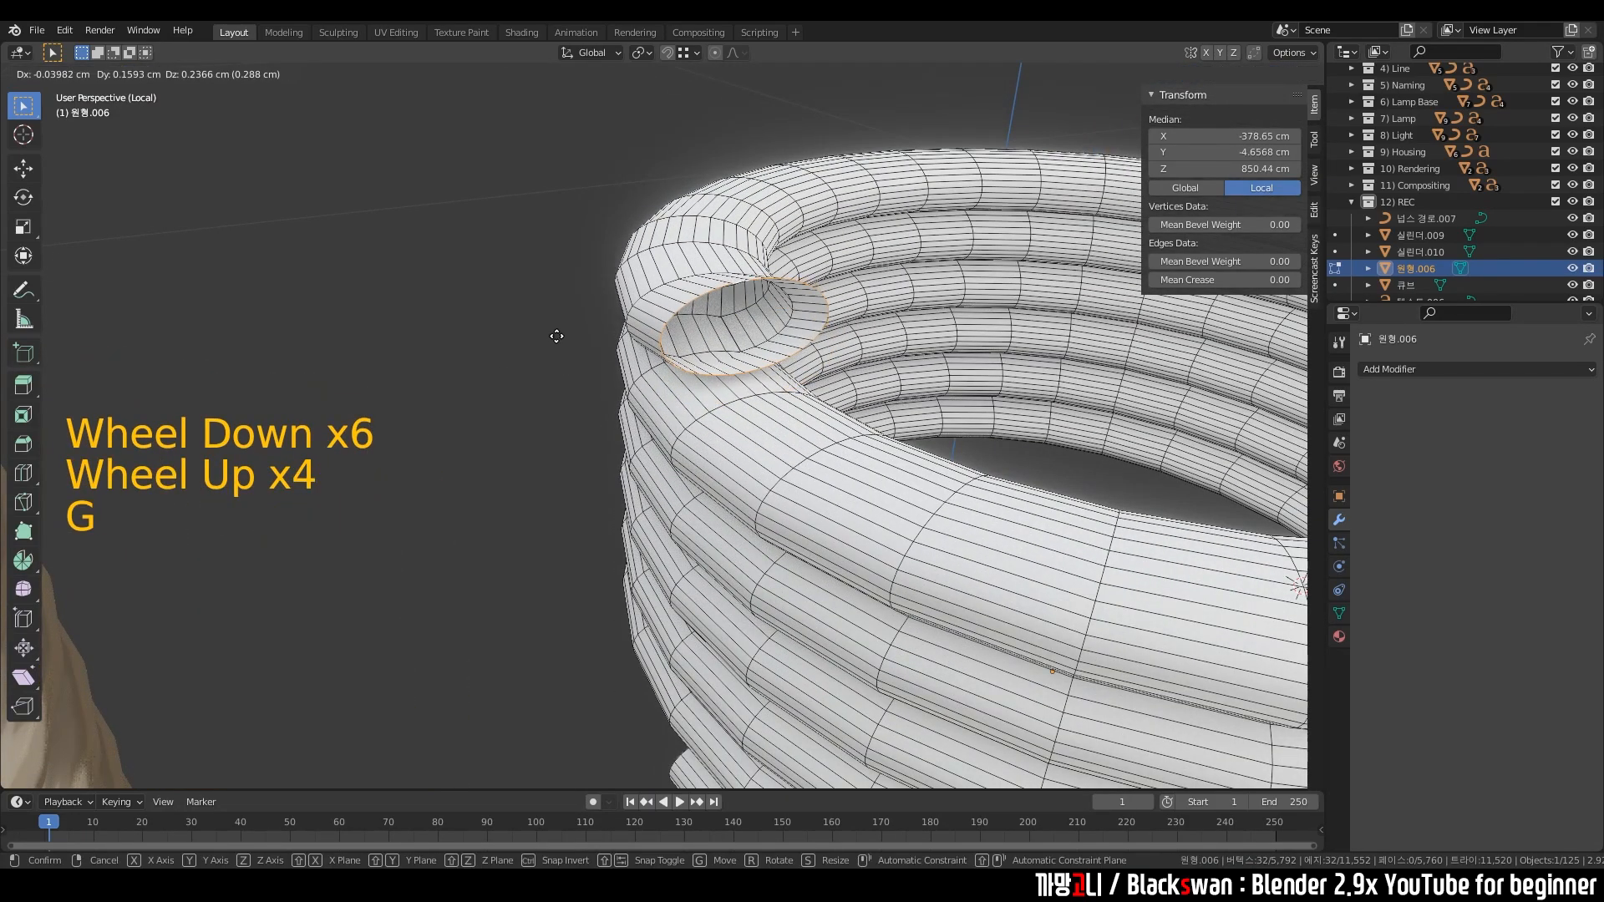
key(z)
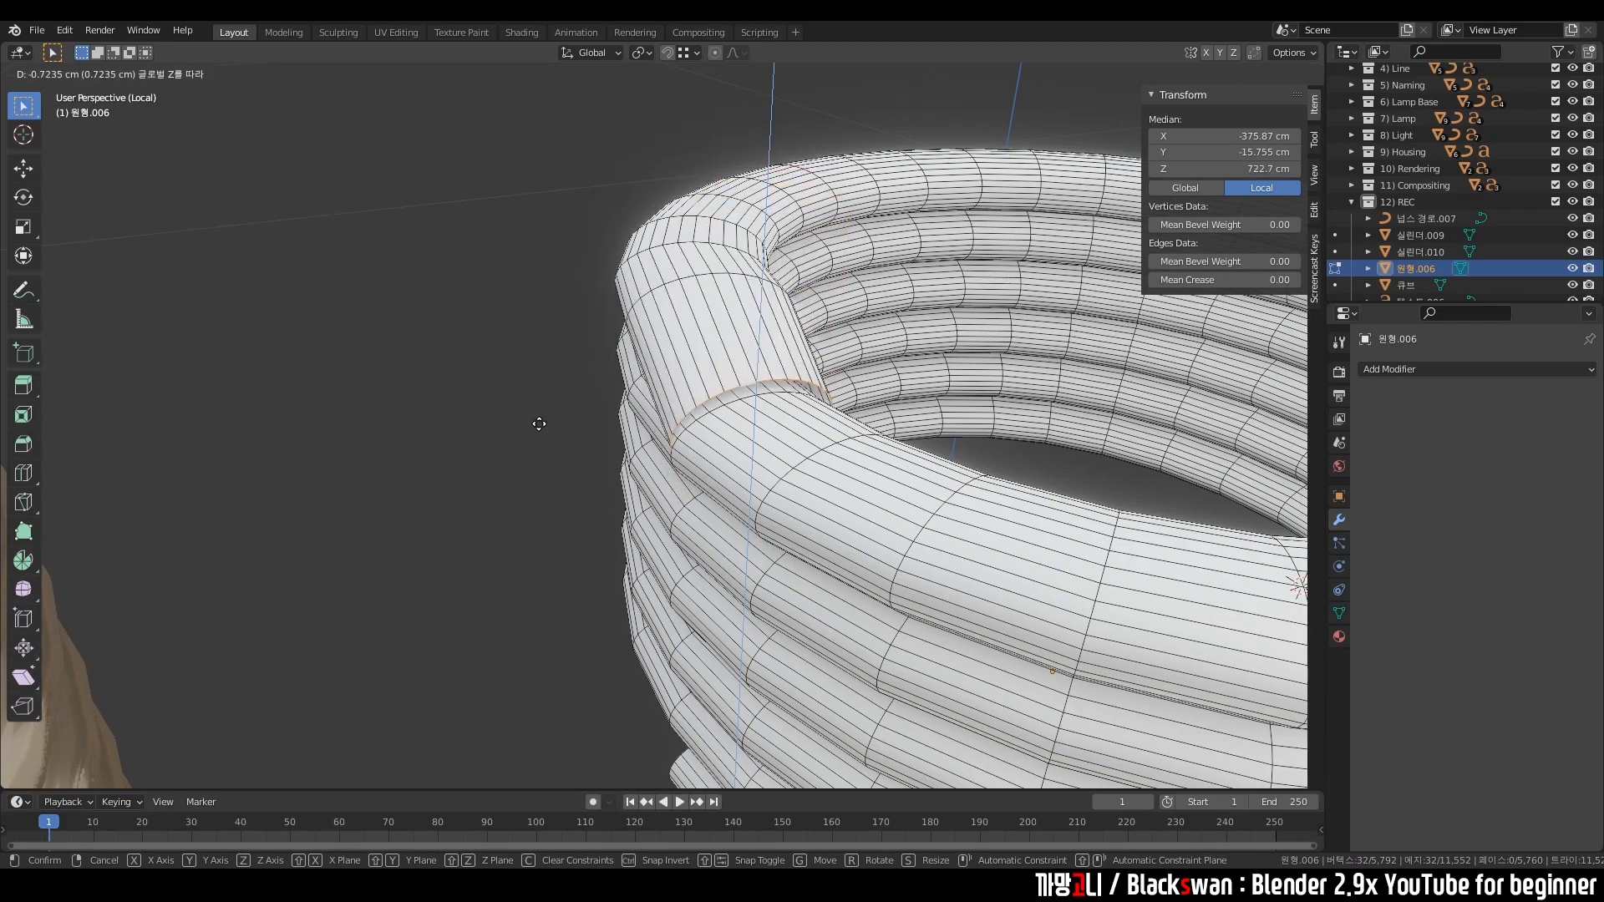
click(567, 329)
middle_drag(566, 329, 682, 359)
scroll(682, 359, down, 4)
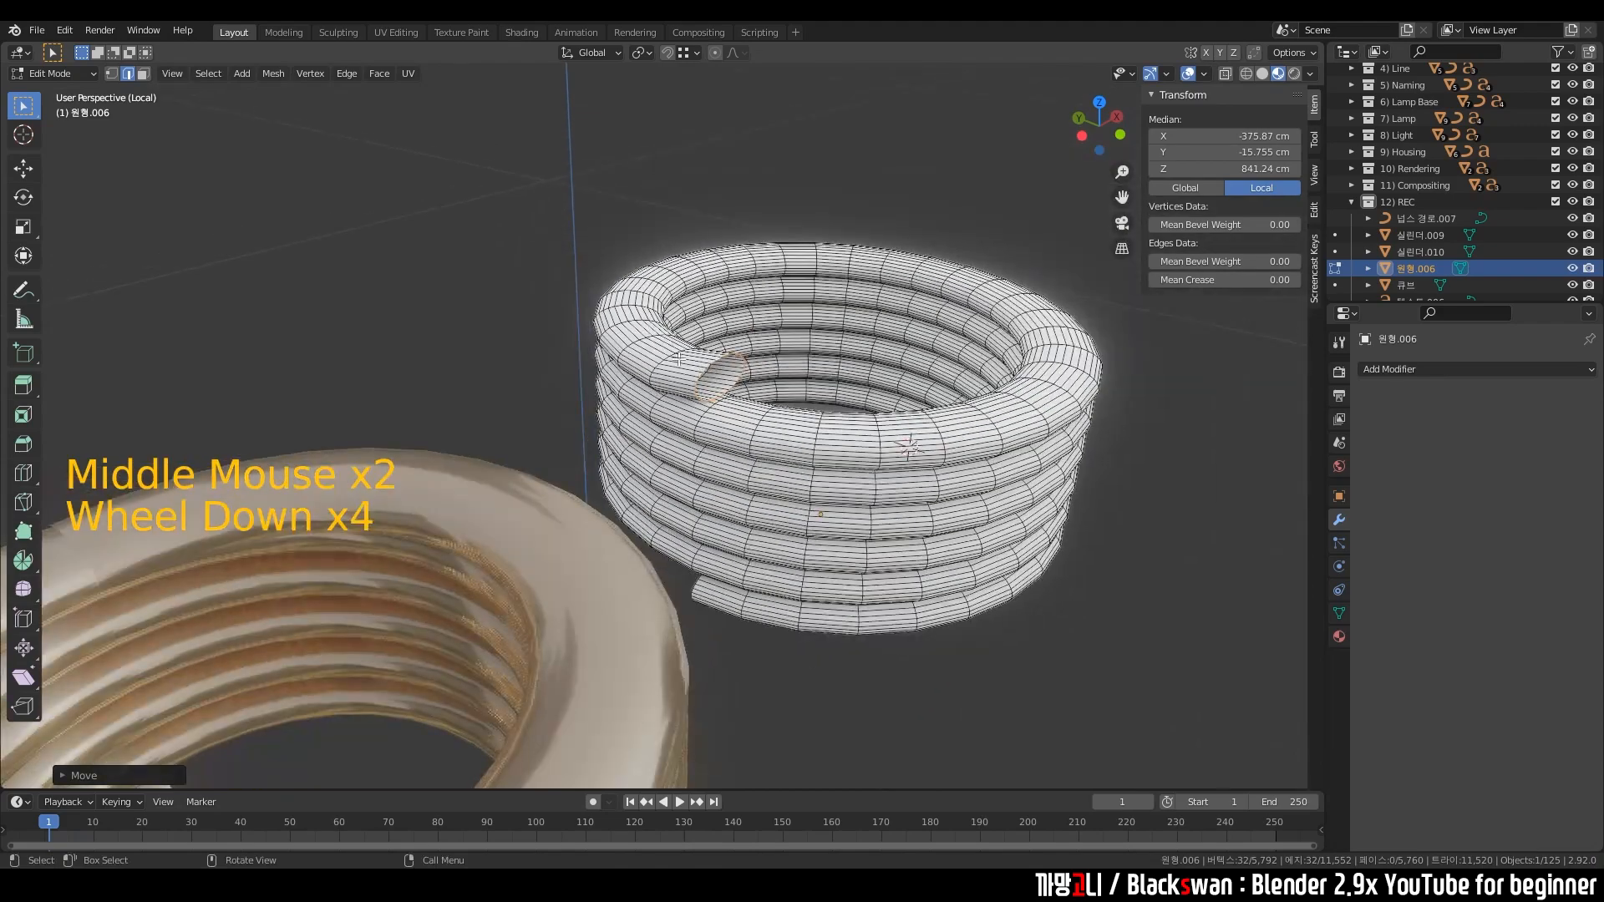
scroll(704, 384, up, 2)
key(ctrl+z)
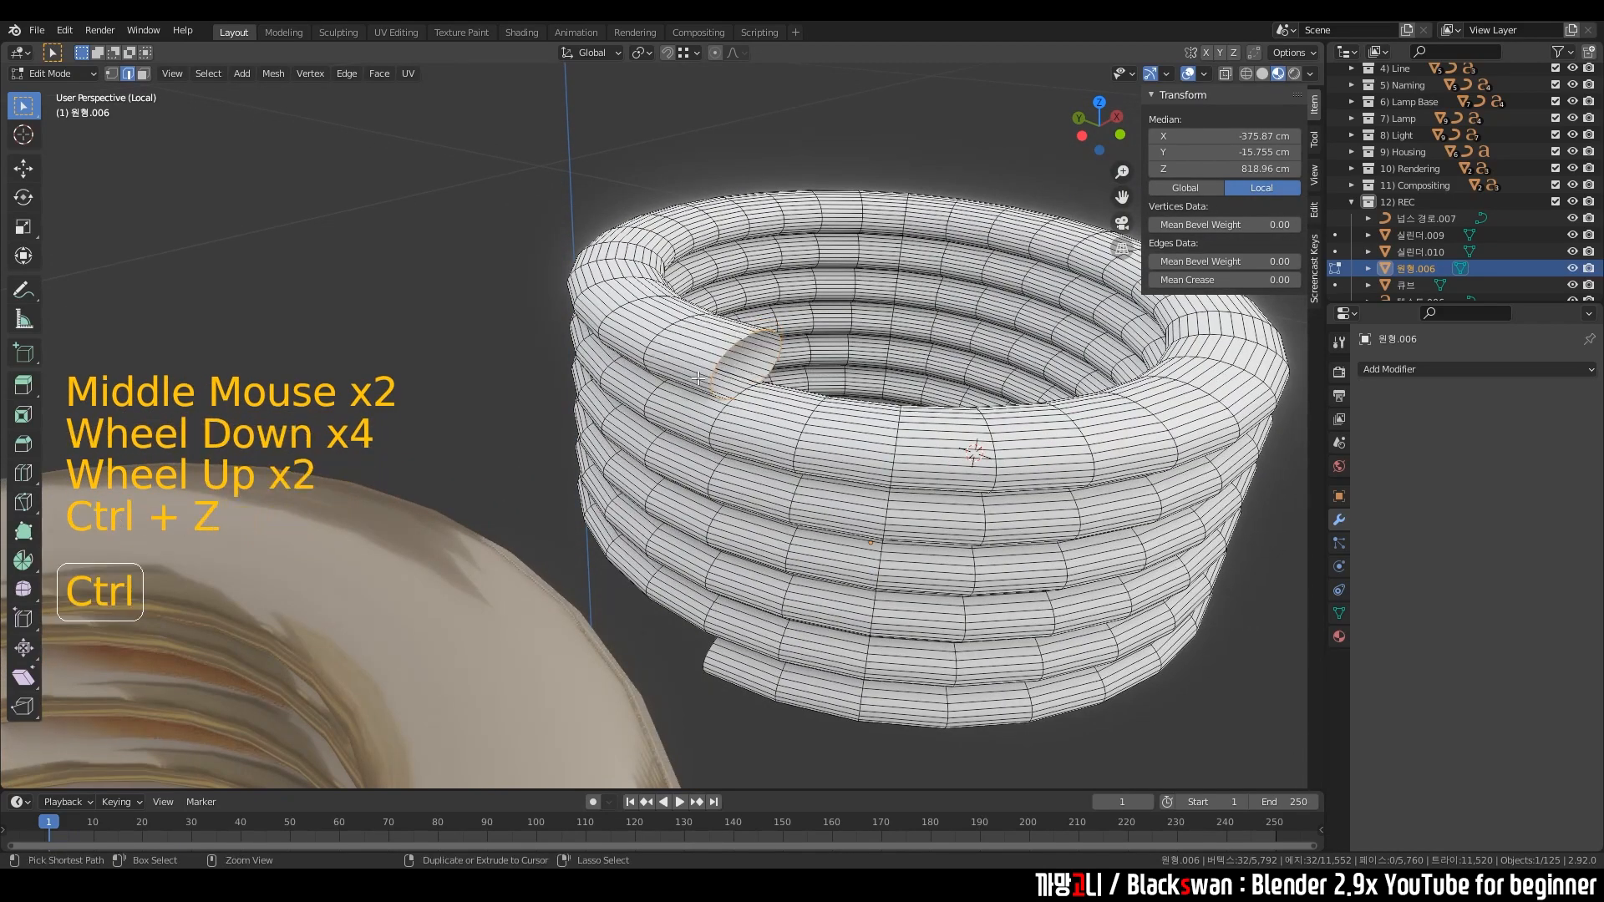
- Turn on Proportional Editing while keeping the coil's upper end loop selected
click(691, 185)
scroll(705, 126, up, 2)
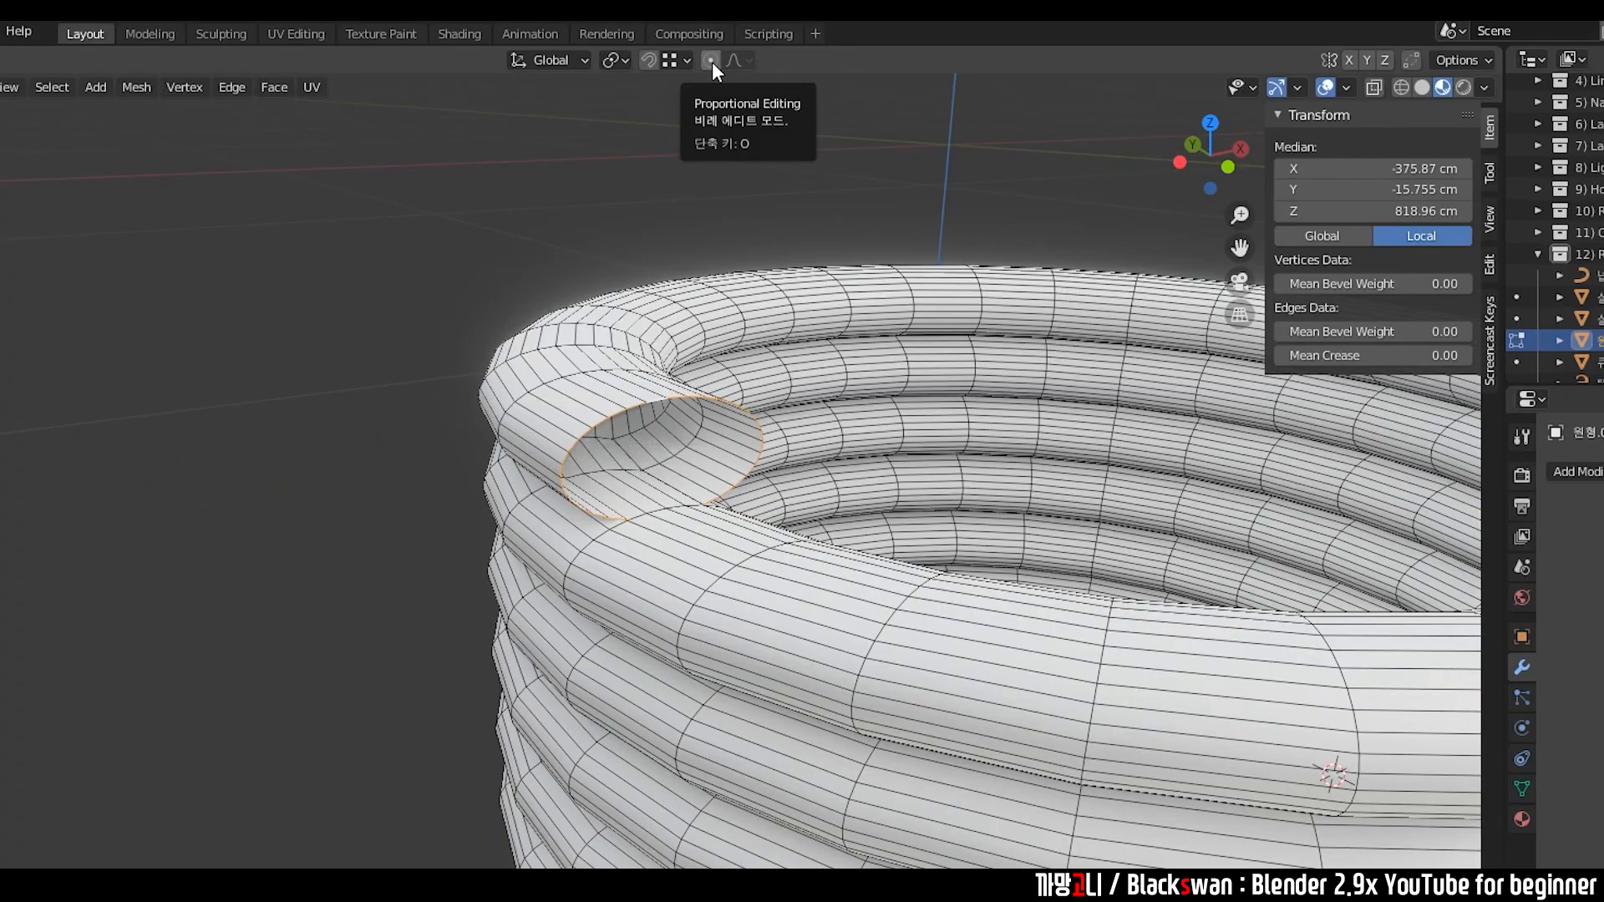
click(711, 62)
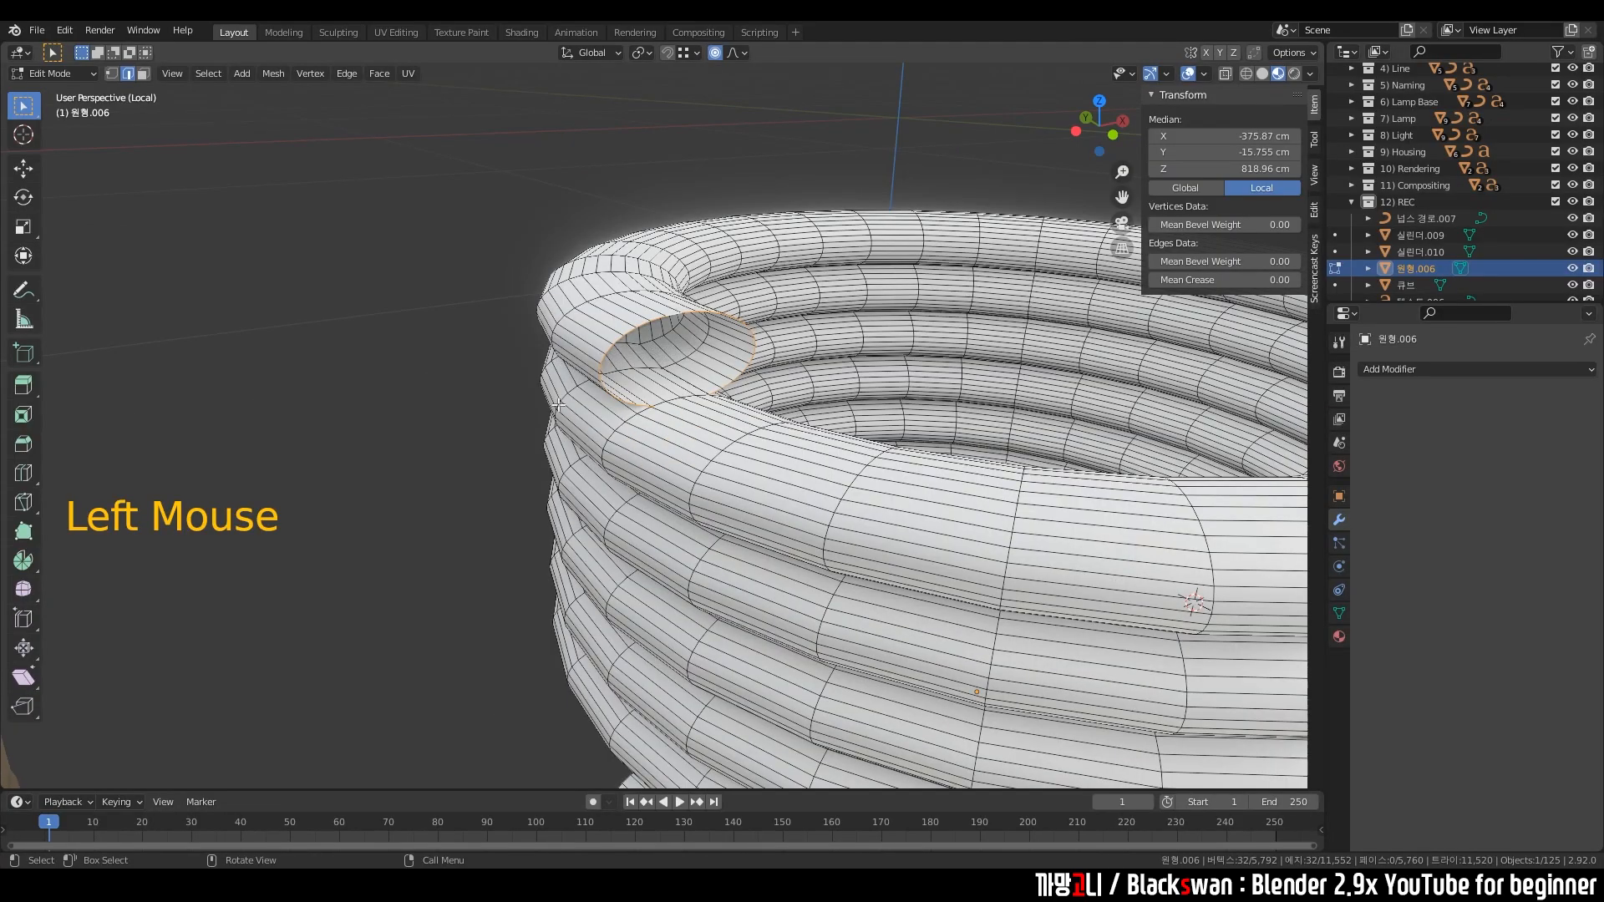
- Try moving the upper end loop with Smooth proportional falloff at several influence sizes, and cancel the moves
key(g)
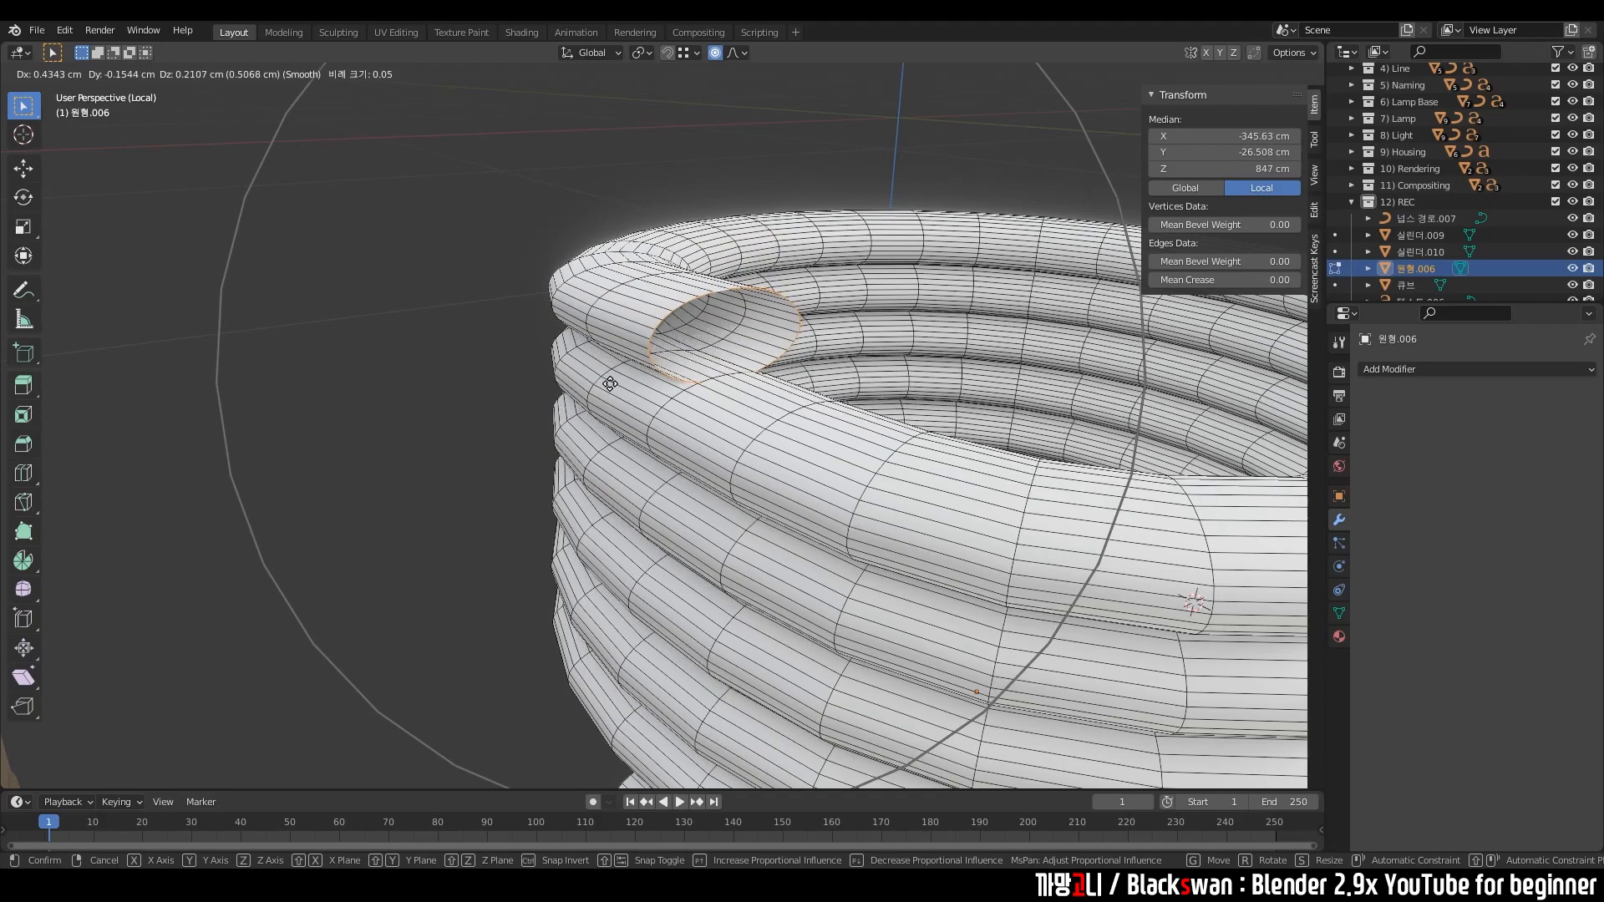
scroll(609, 383, down, 6)
scroll(606, 387, down, 20)
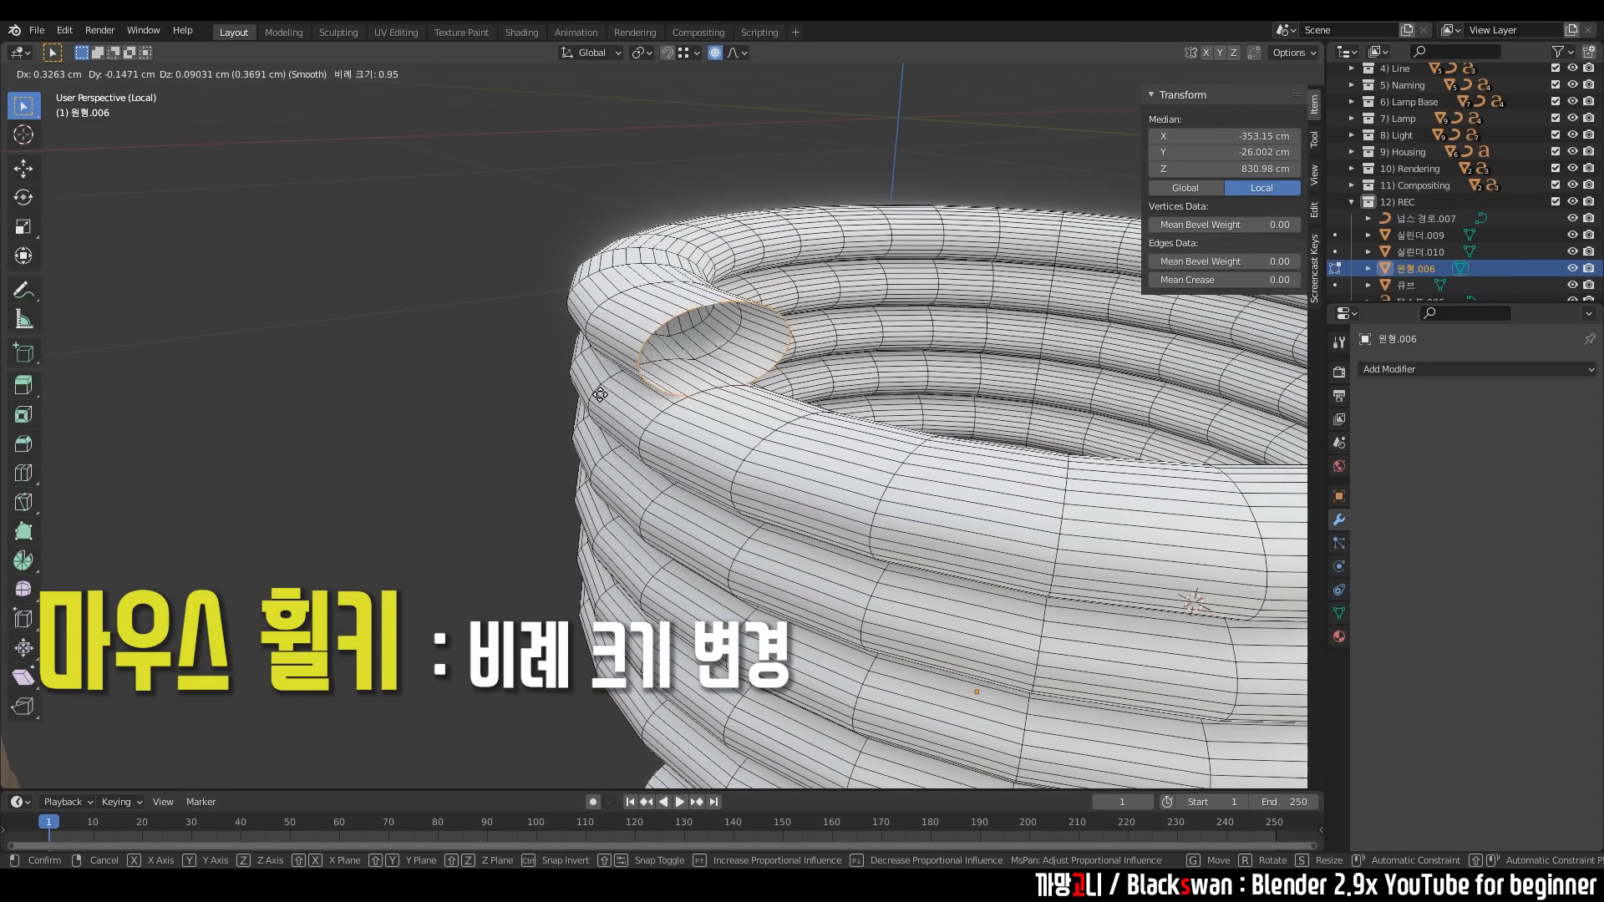
scroll(602, 401, up, 20)
scroll(601, 409, up, 5)
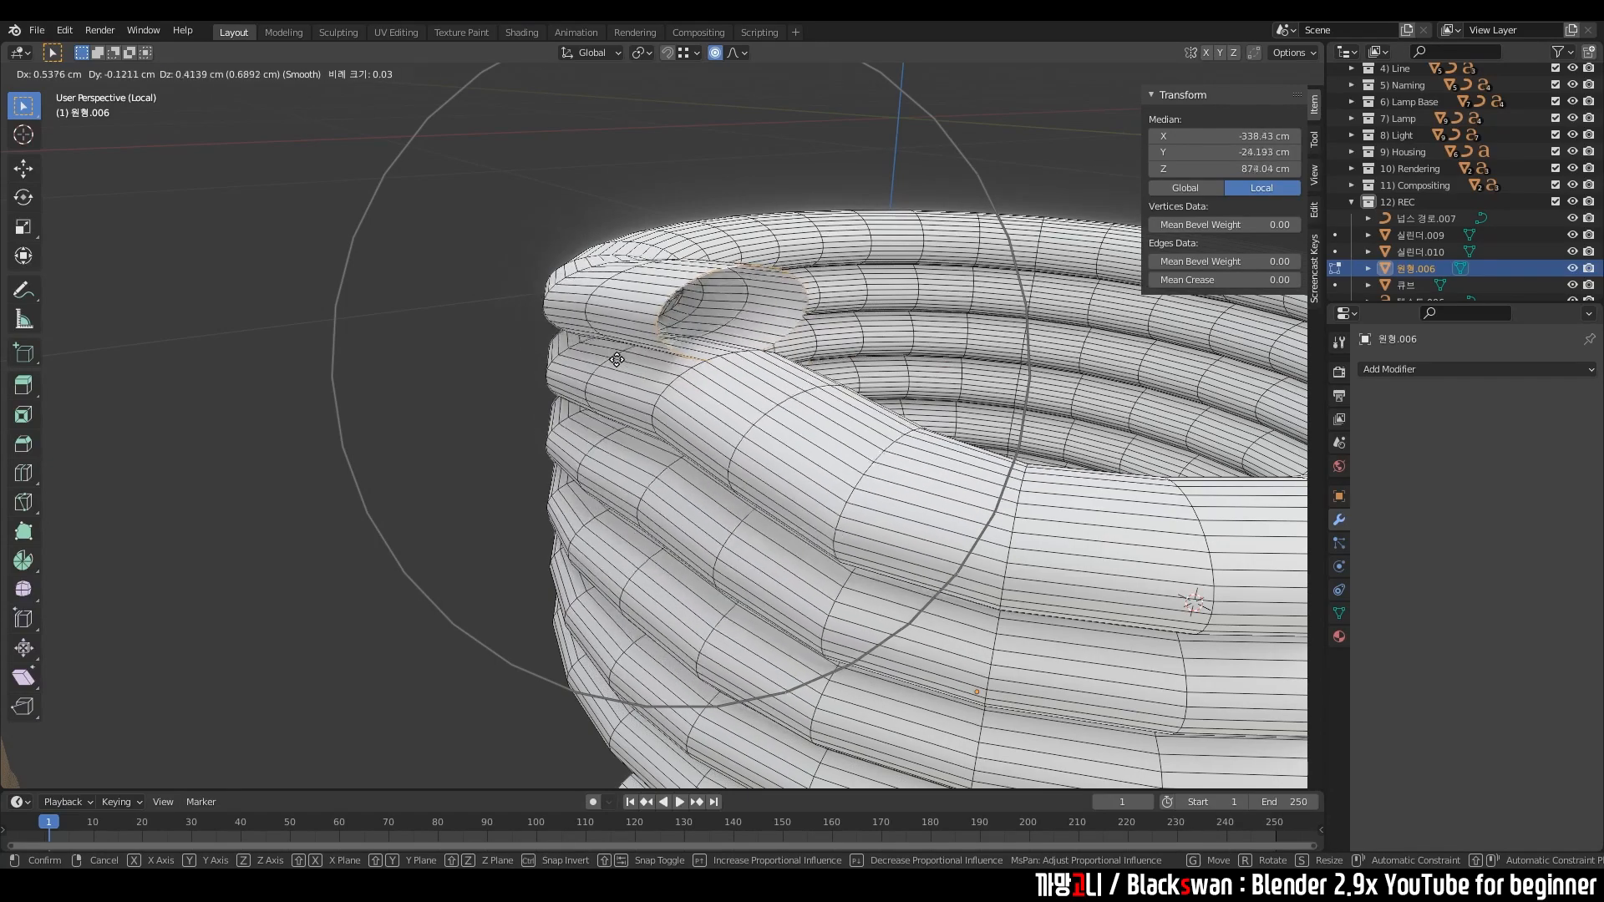
scroll(553, 416, down, 1)
scroll(554, 417, up, 4)
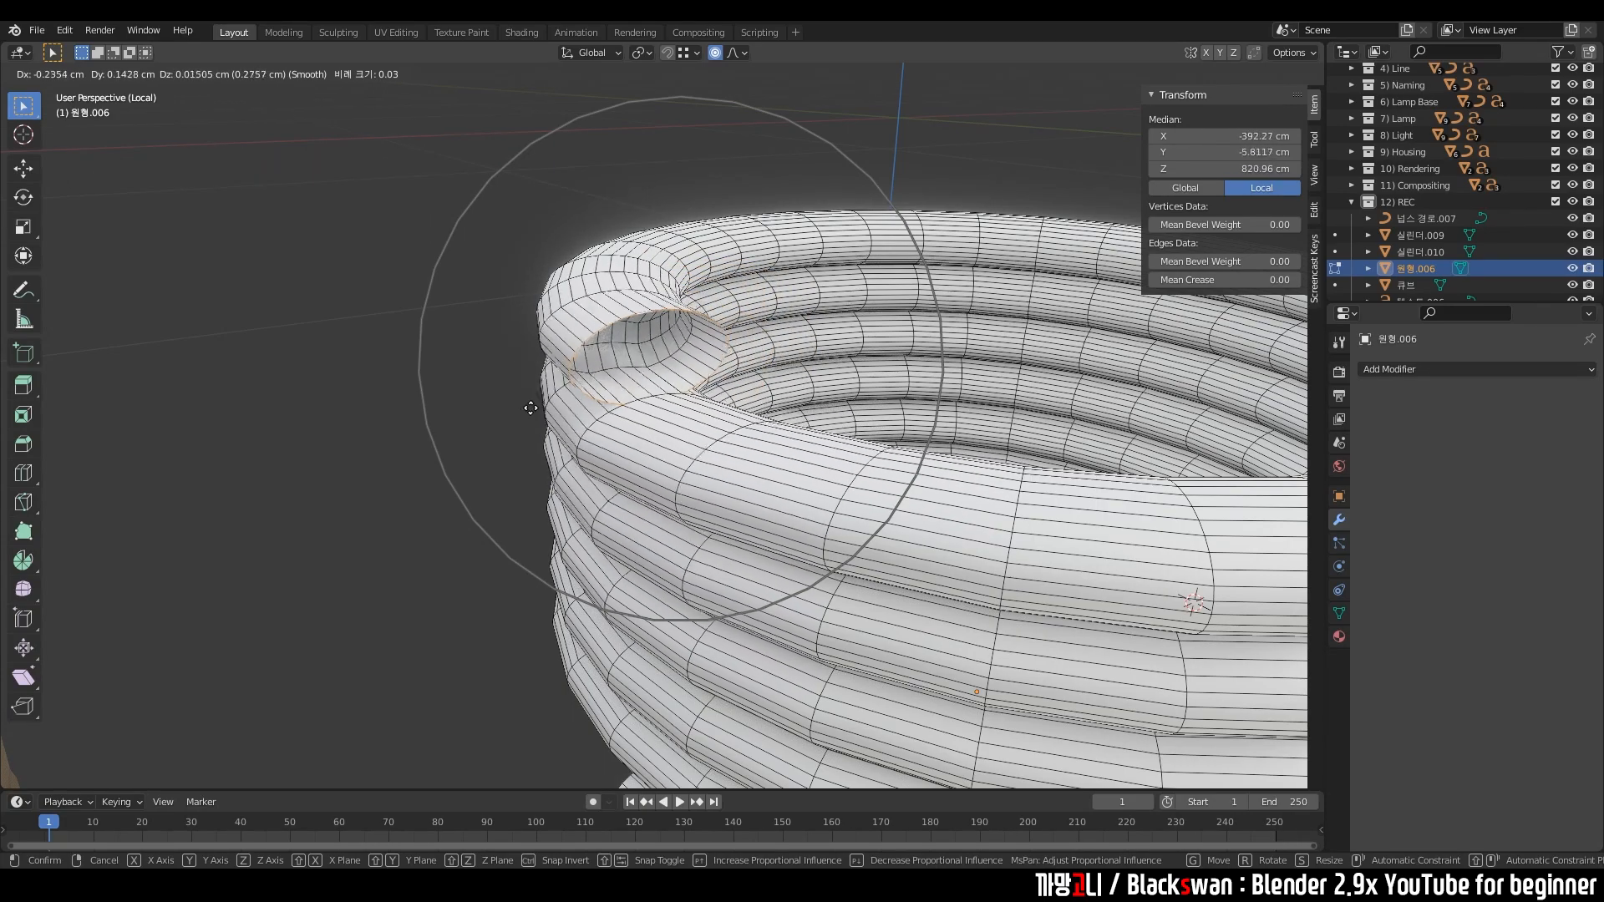
scroll(509, 428, down, 5)
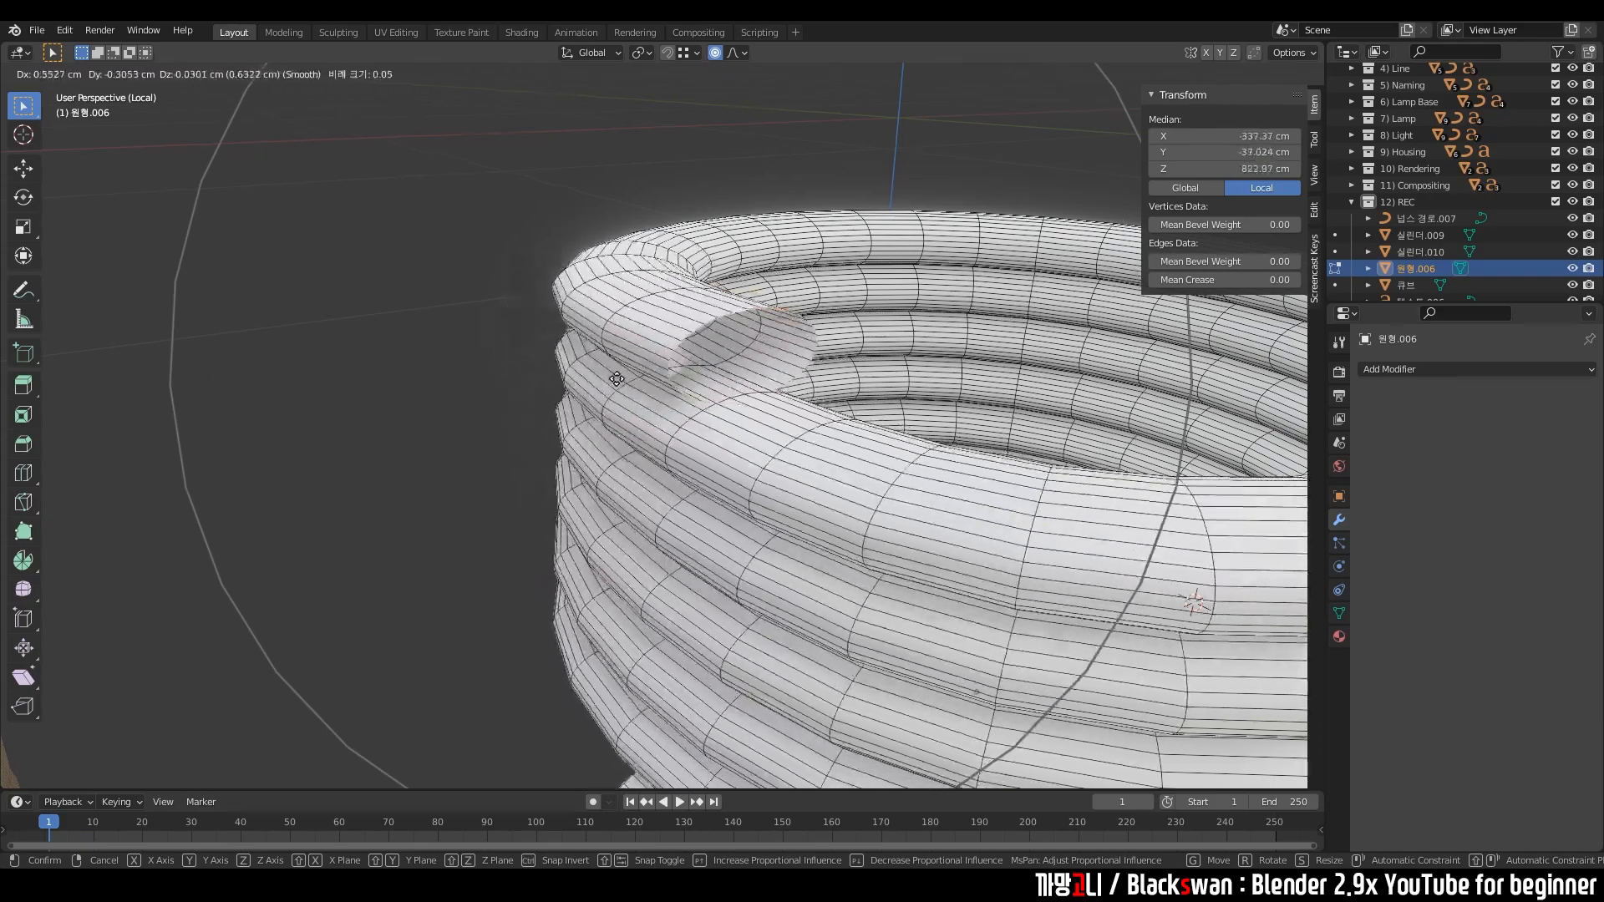
click(619, 428)
middle_drag(517, 416, 585, 405)
key(g)
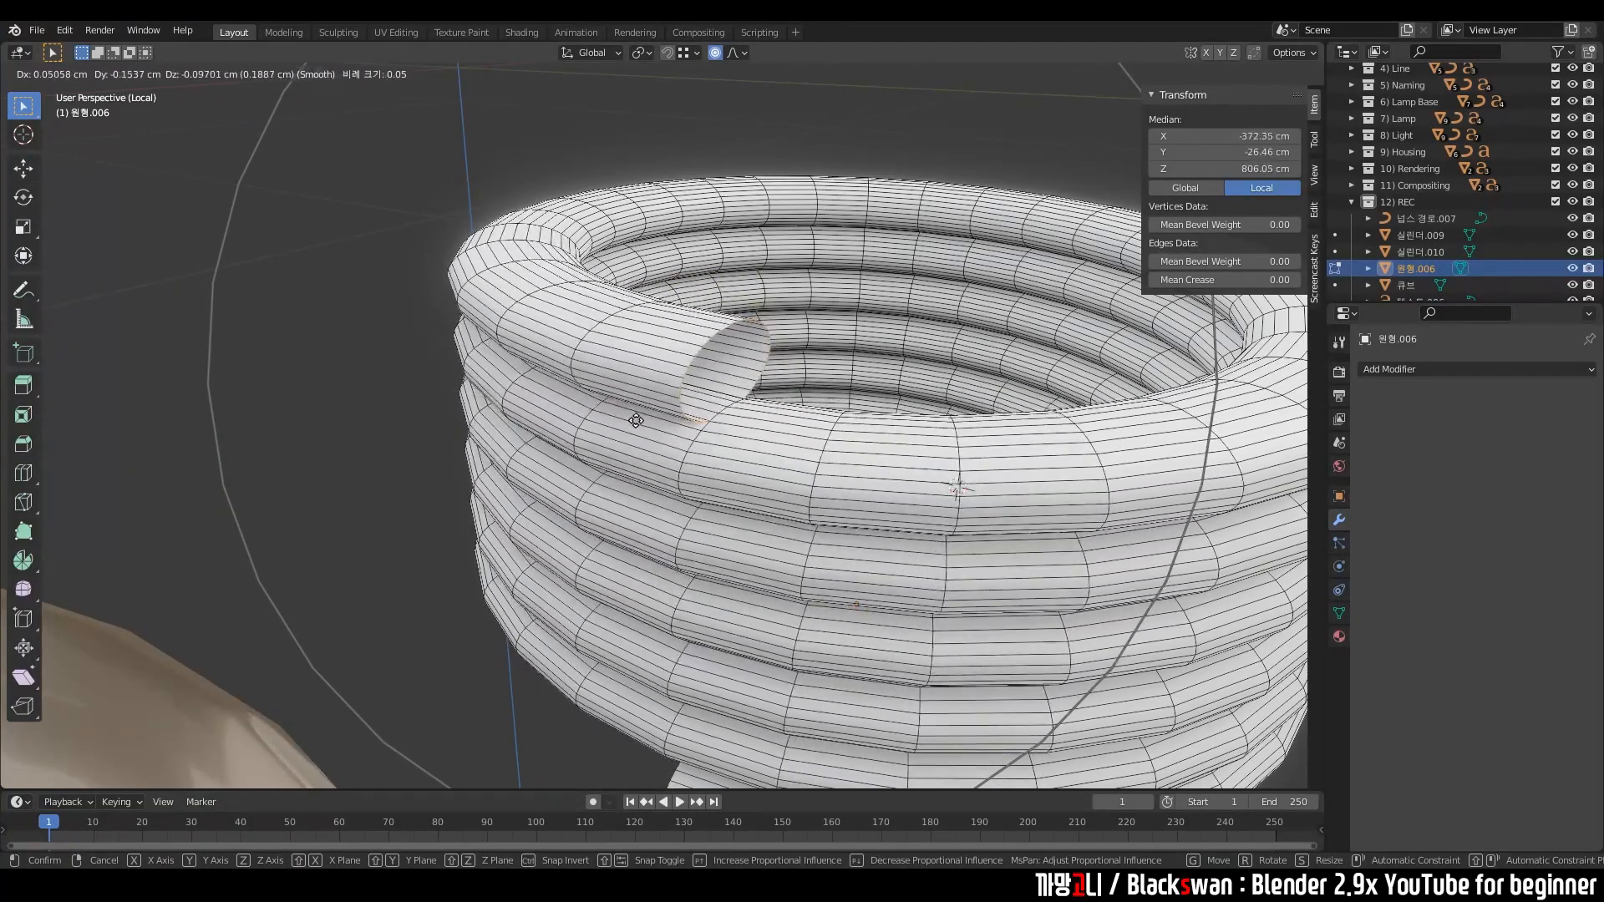
click(648, 361)
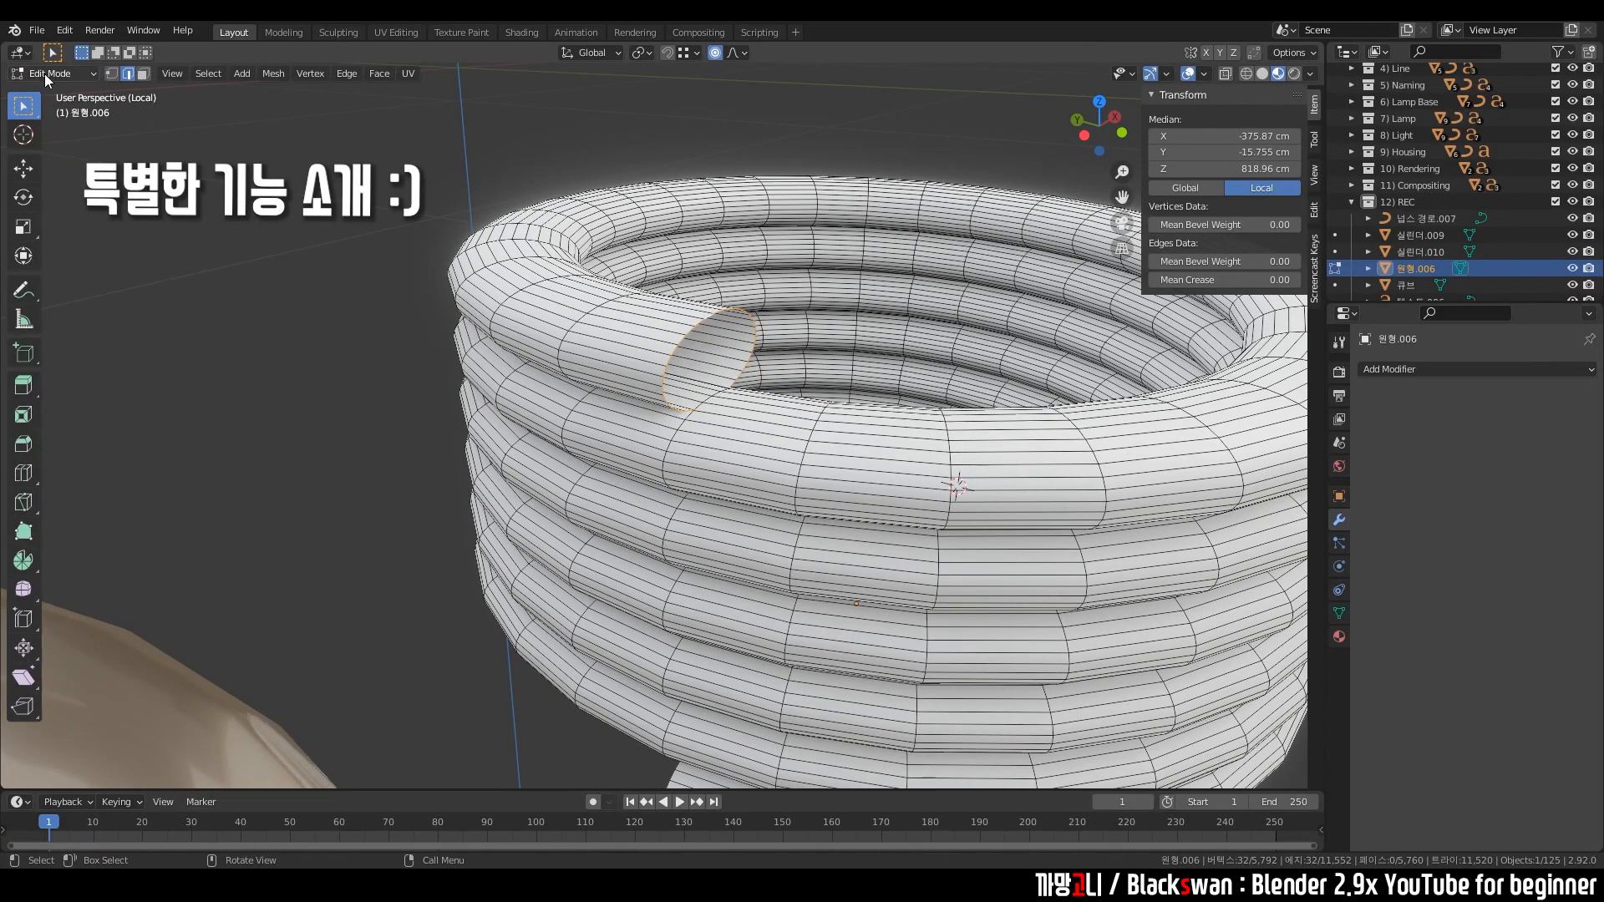
- Limit Proportional Editing to connected geometry with Connected Only, keeping the Smooth falloff
click(743, 53)
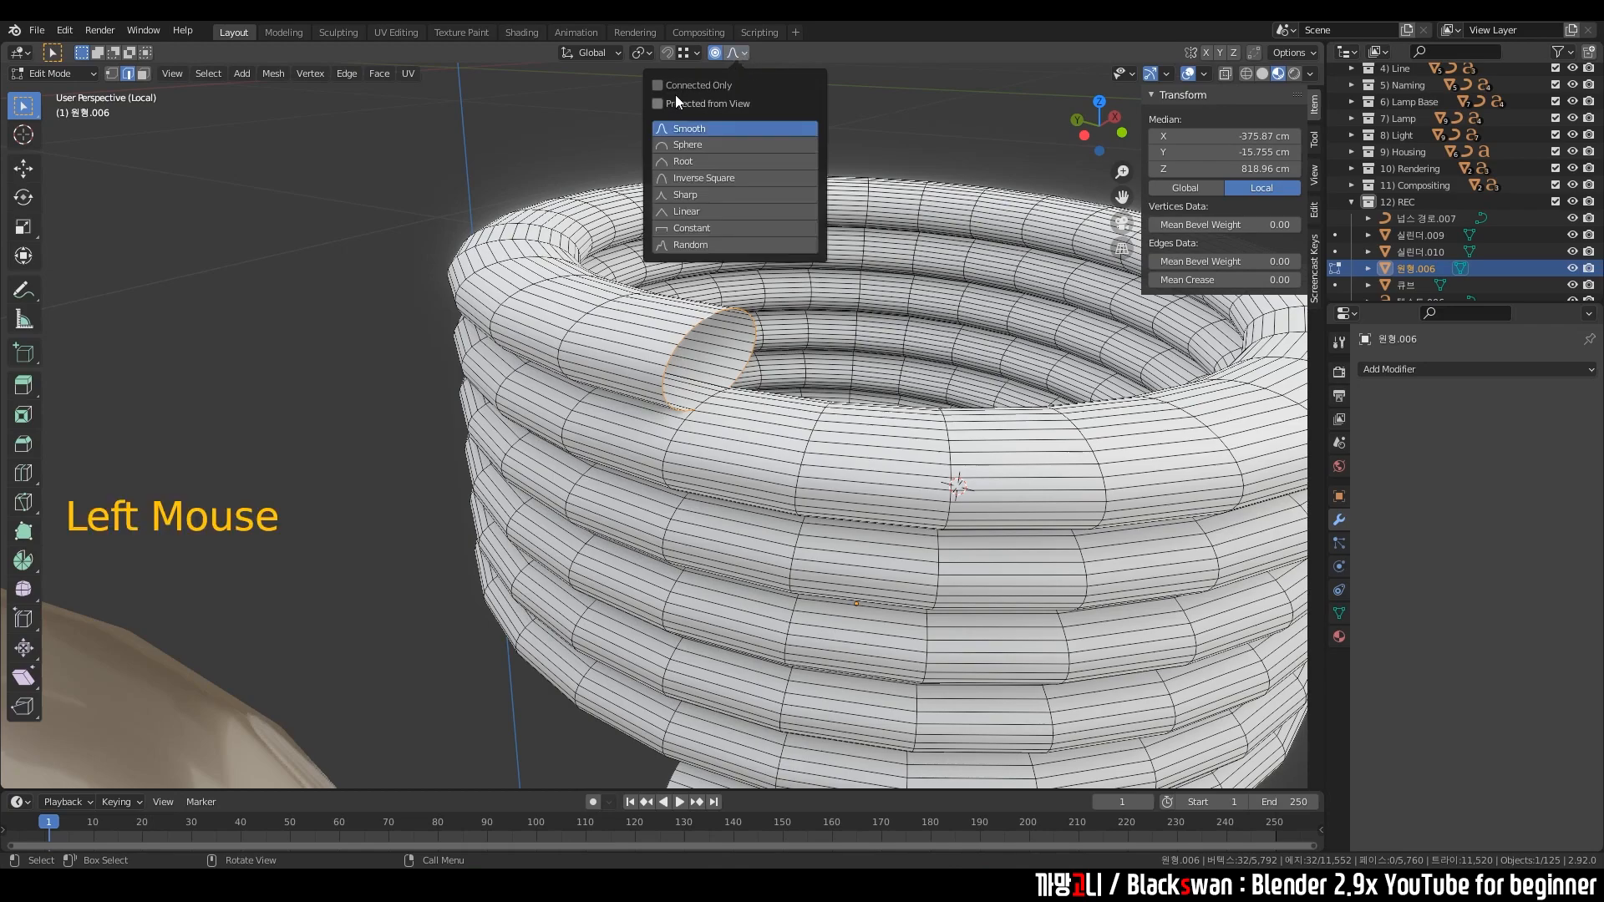
click(749, 55)
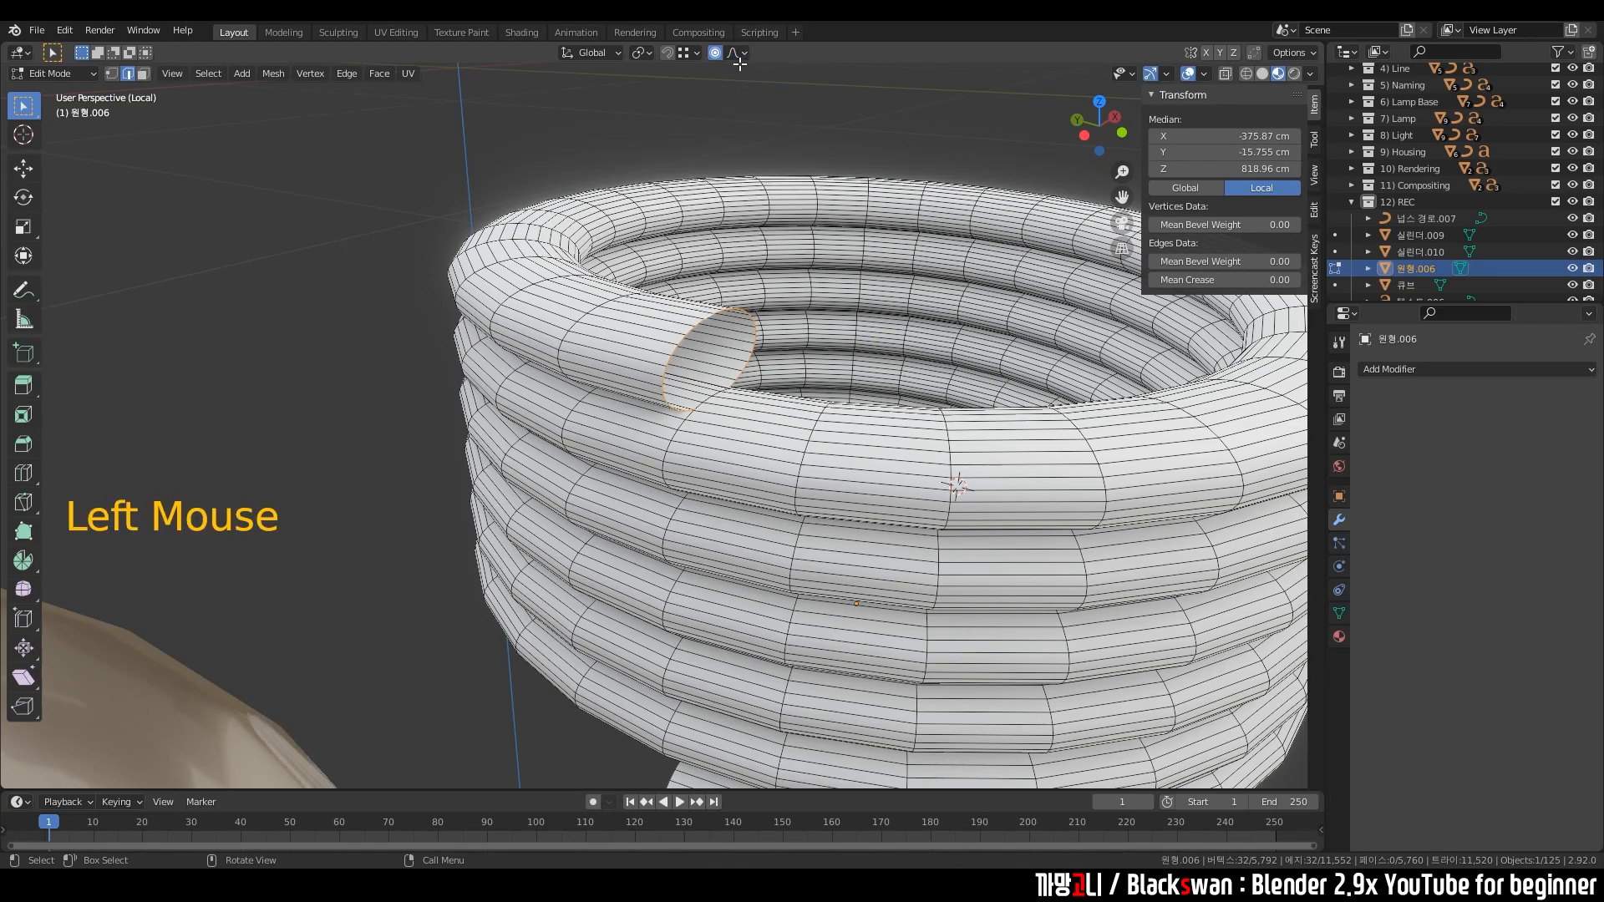
click(742, 54)
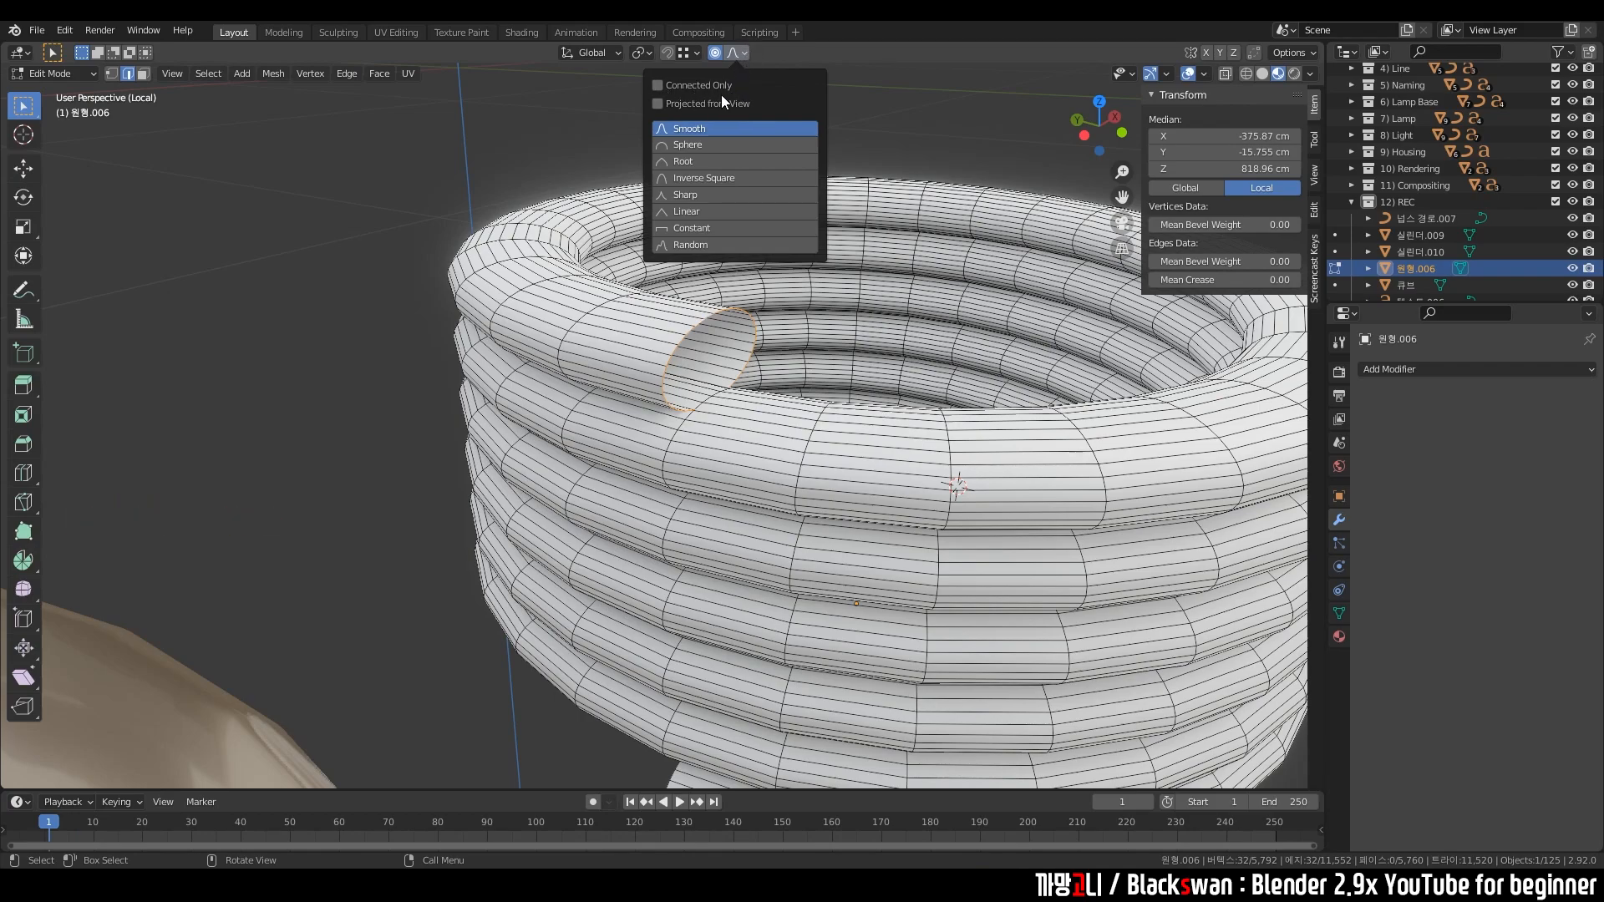
click(658, 86)
click(698, 71)
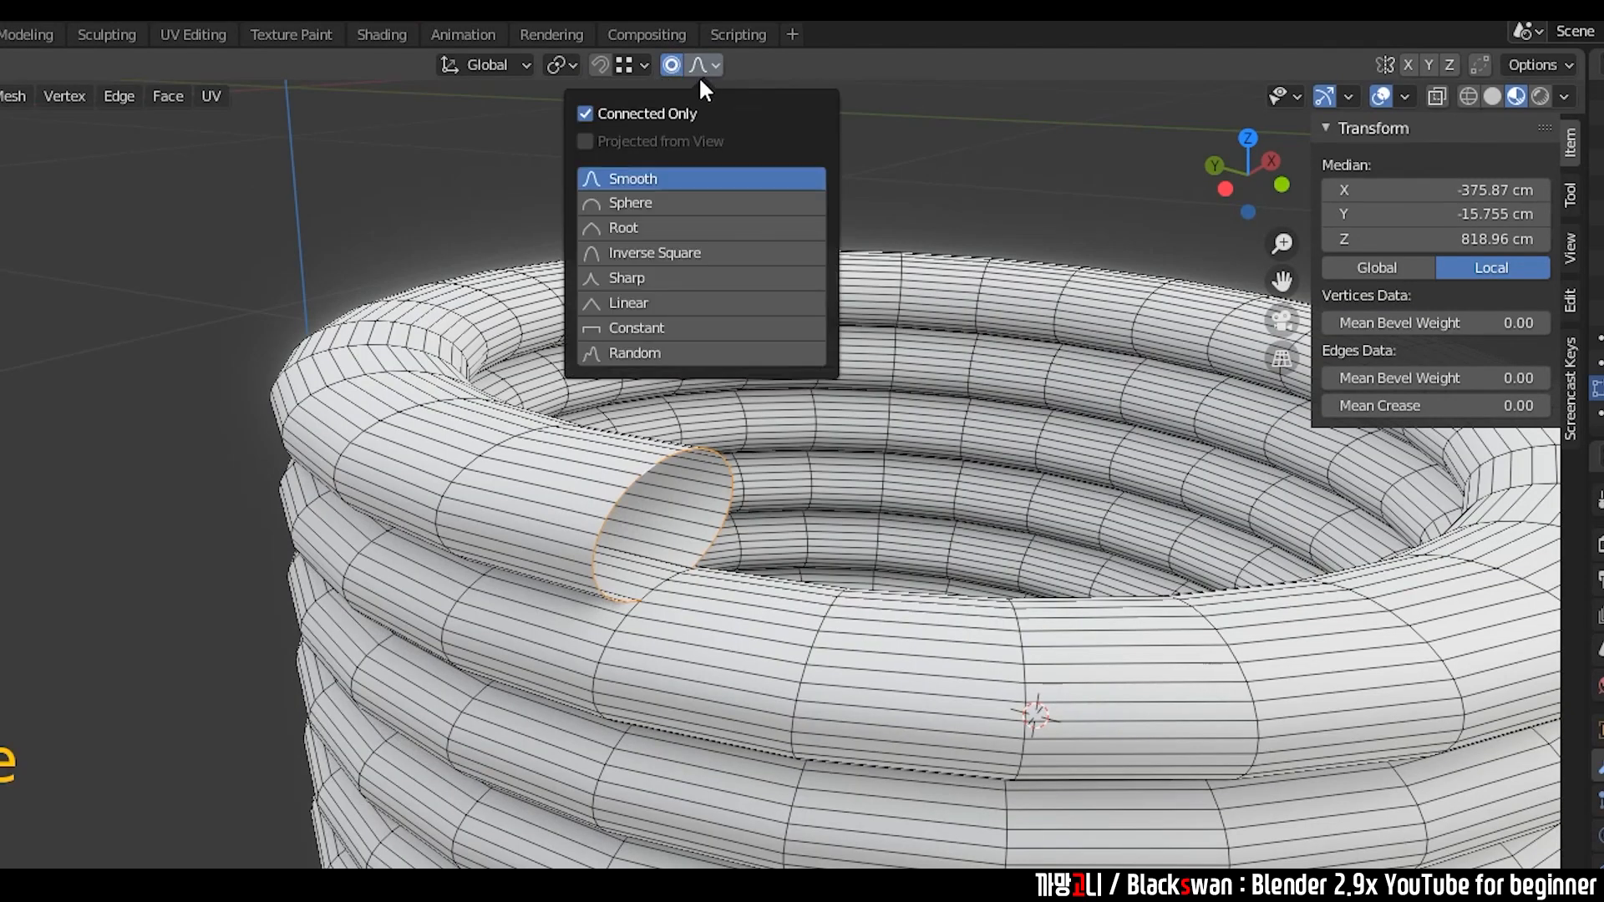
click(584, 114)
click(584, 113)
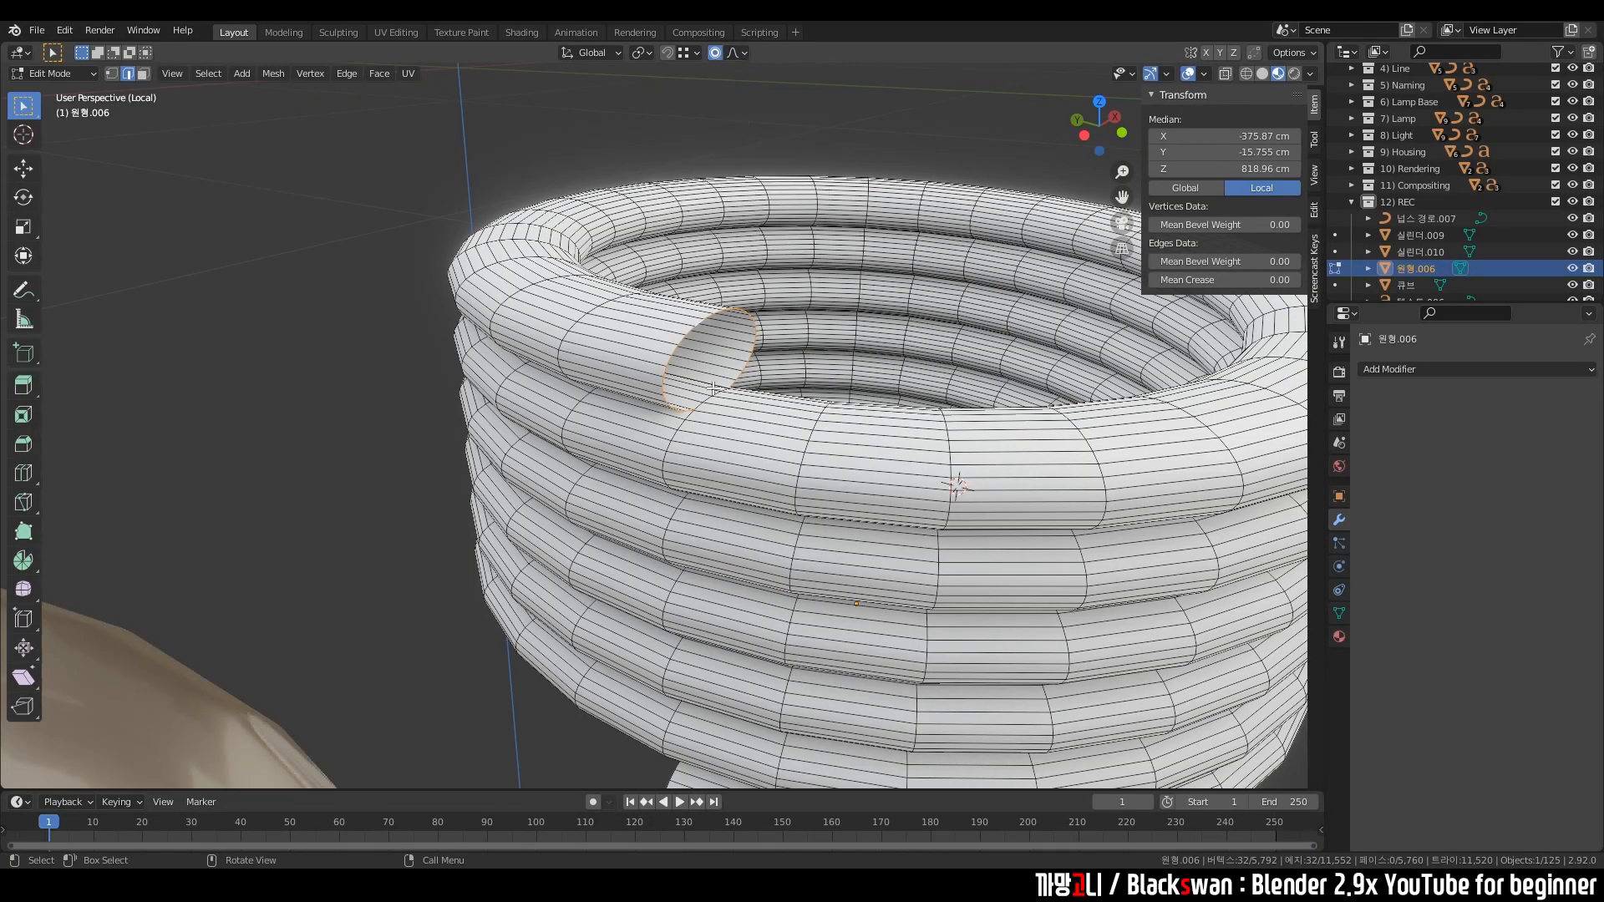
- Try moving the upper end loop freely with Connected Only falloff at small and large influence sizes, and cancel the moves
key(g)
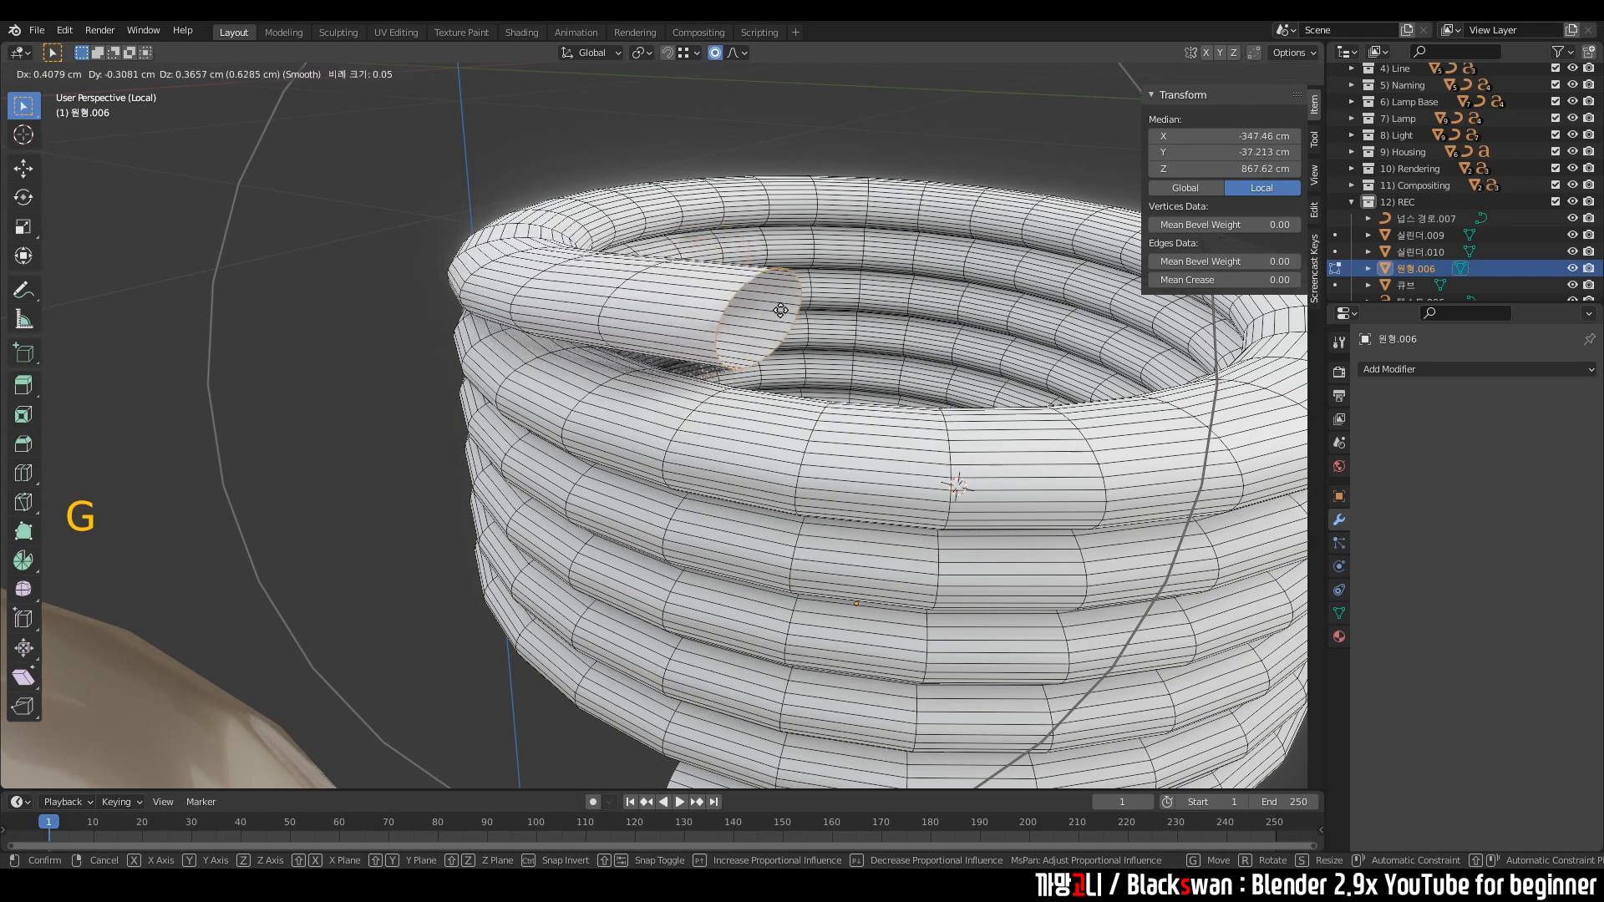
scroll(757, 286, down, 20)
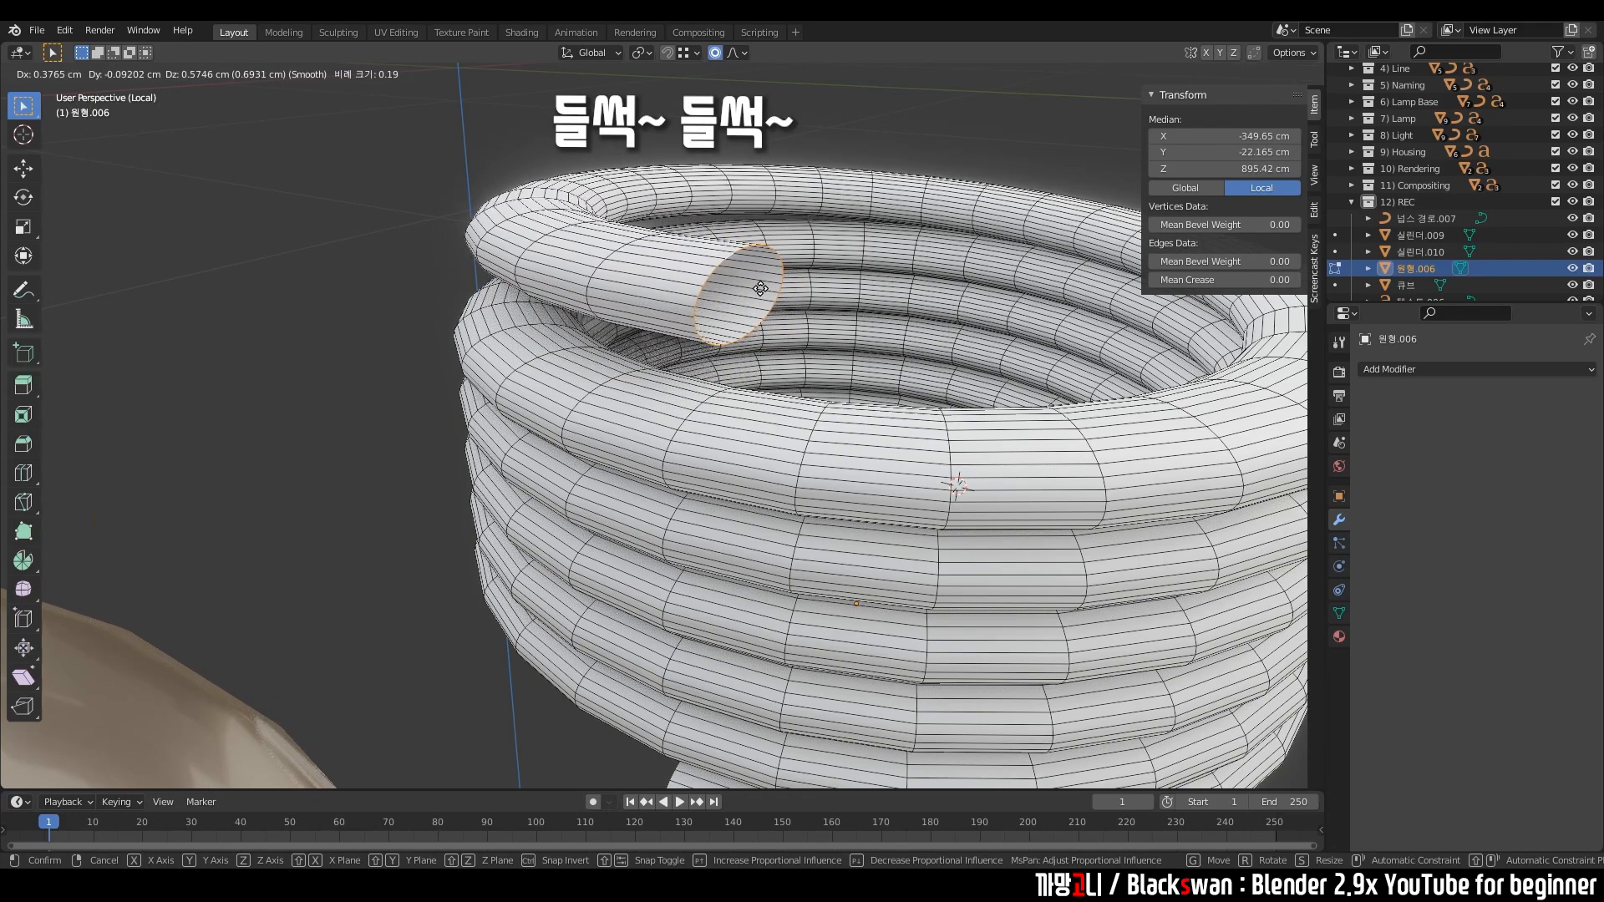
scroll(754, 285, up, 20)
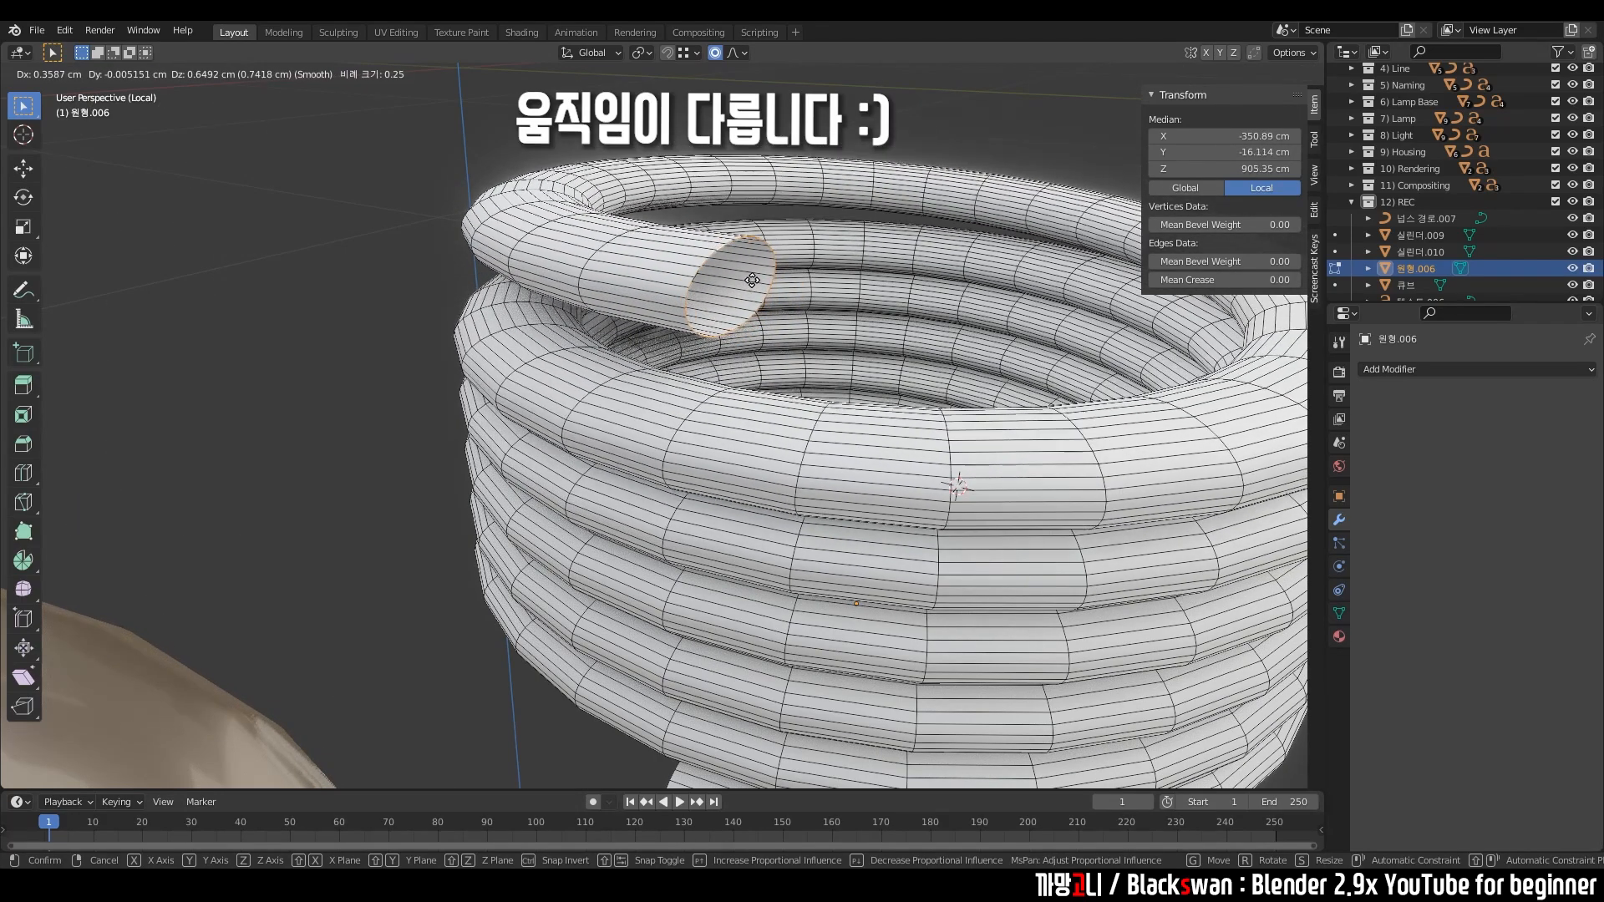
scroll(744, 284, up, 2)
right_click(743, 284)
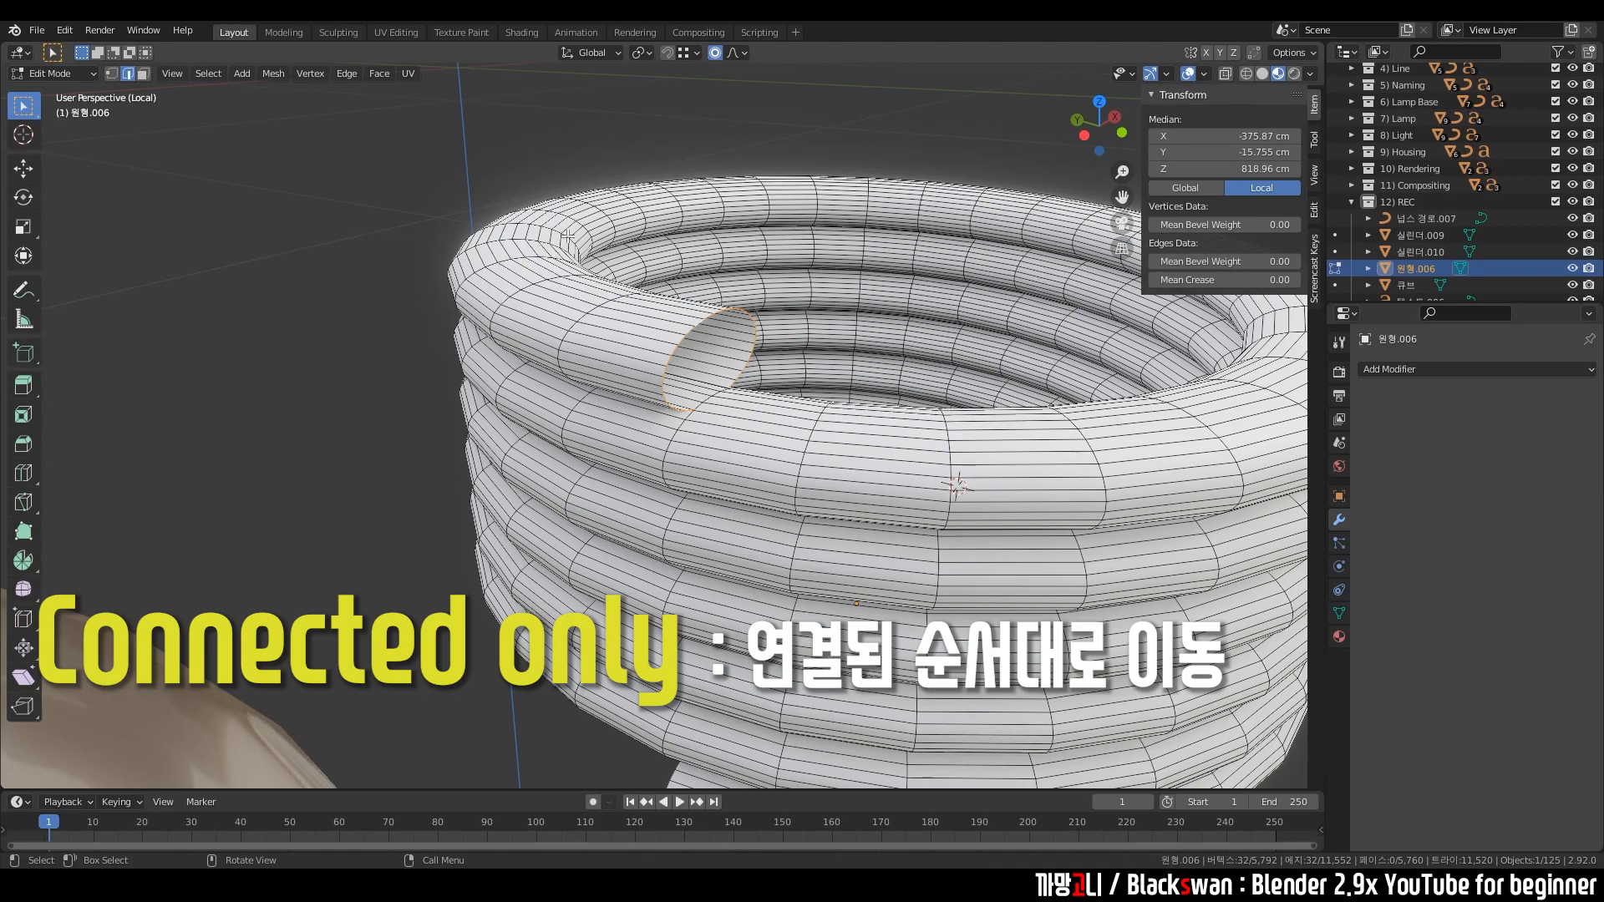
key(g)
scroll(719, 288, down, 5)
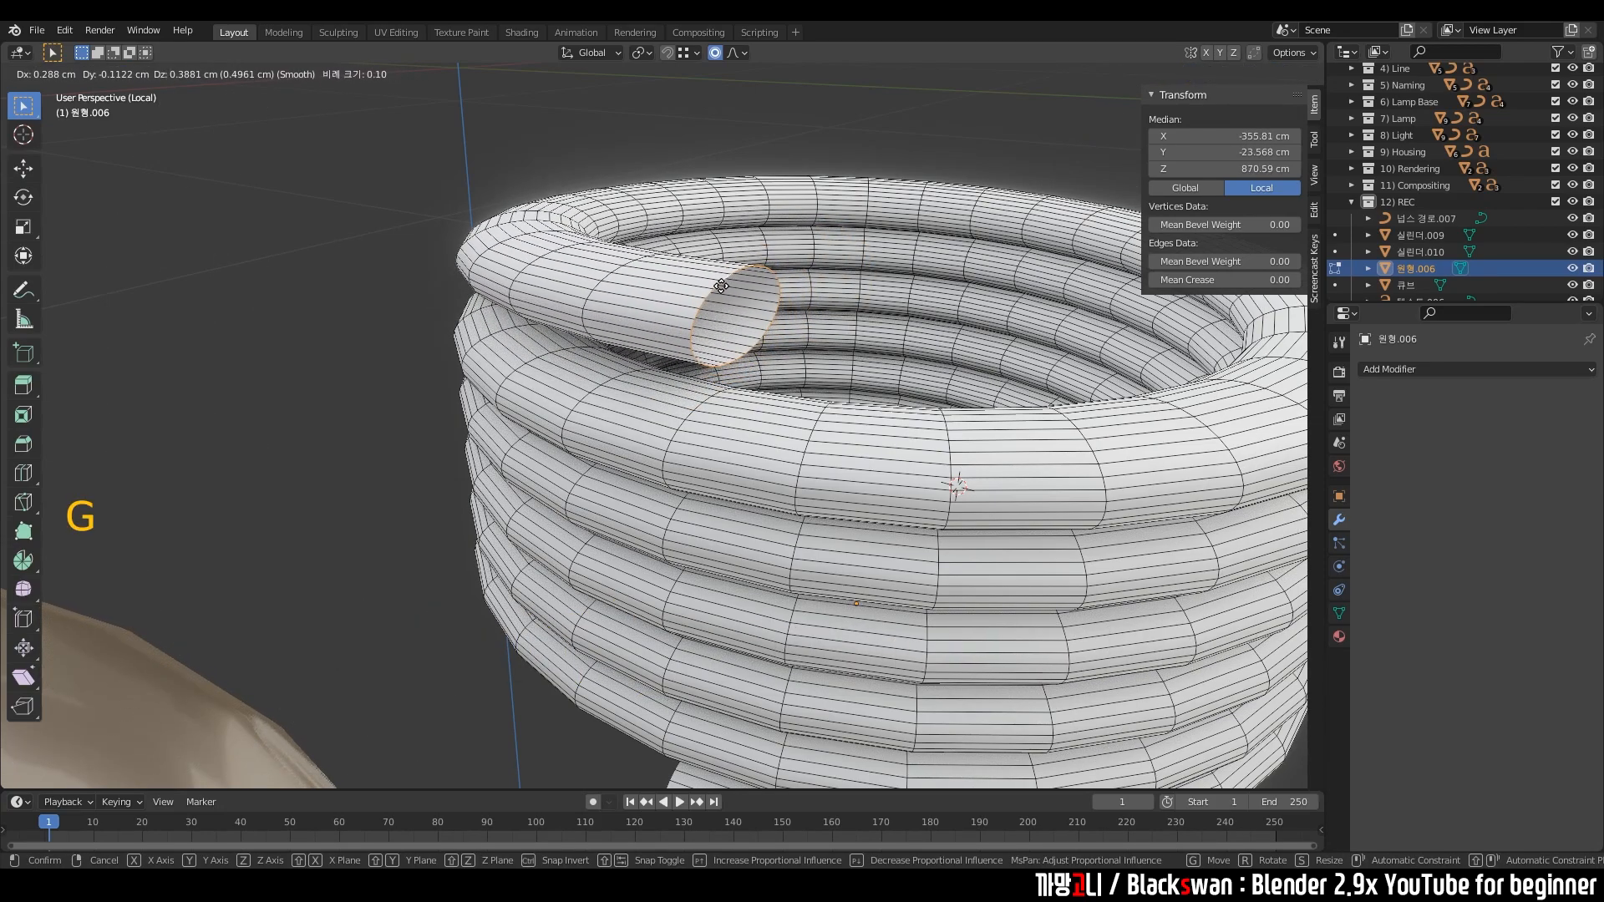
scroll(788, 229, down, 10)
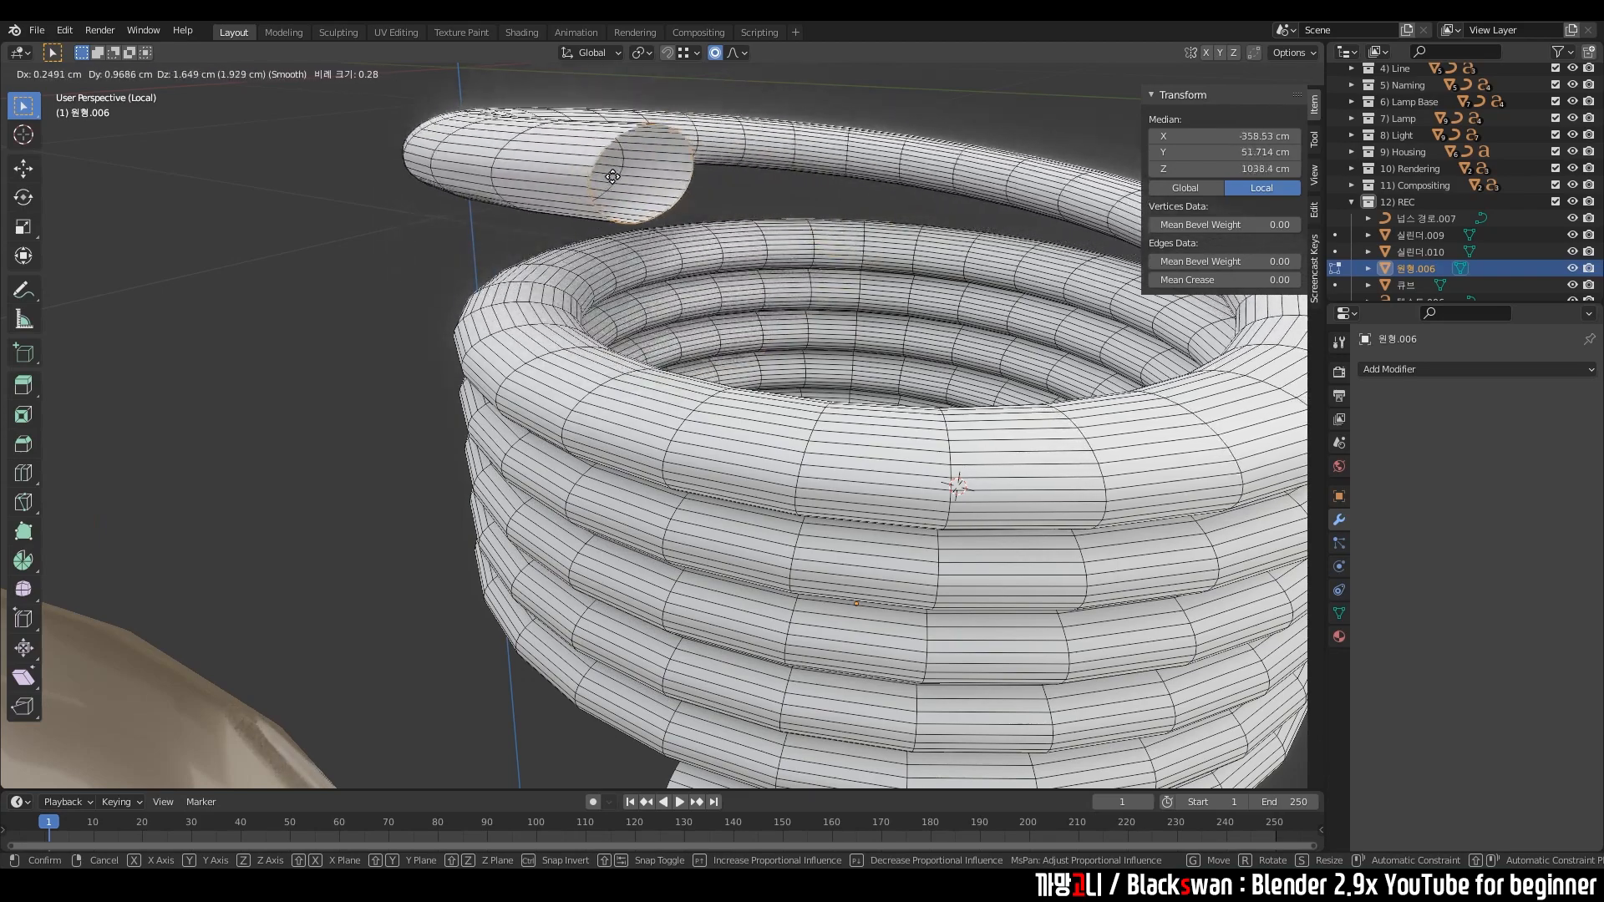
right_click(732, 210)
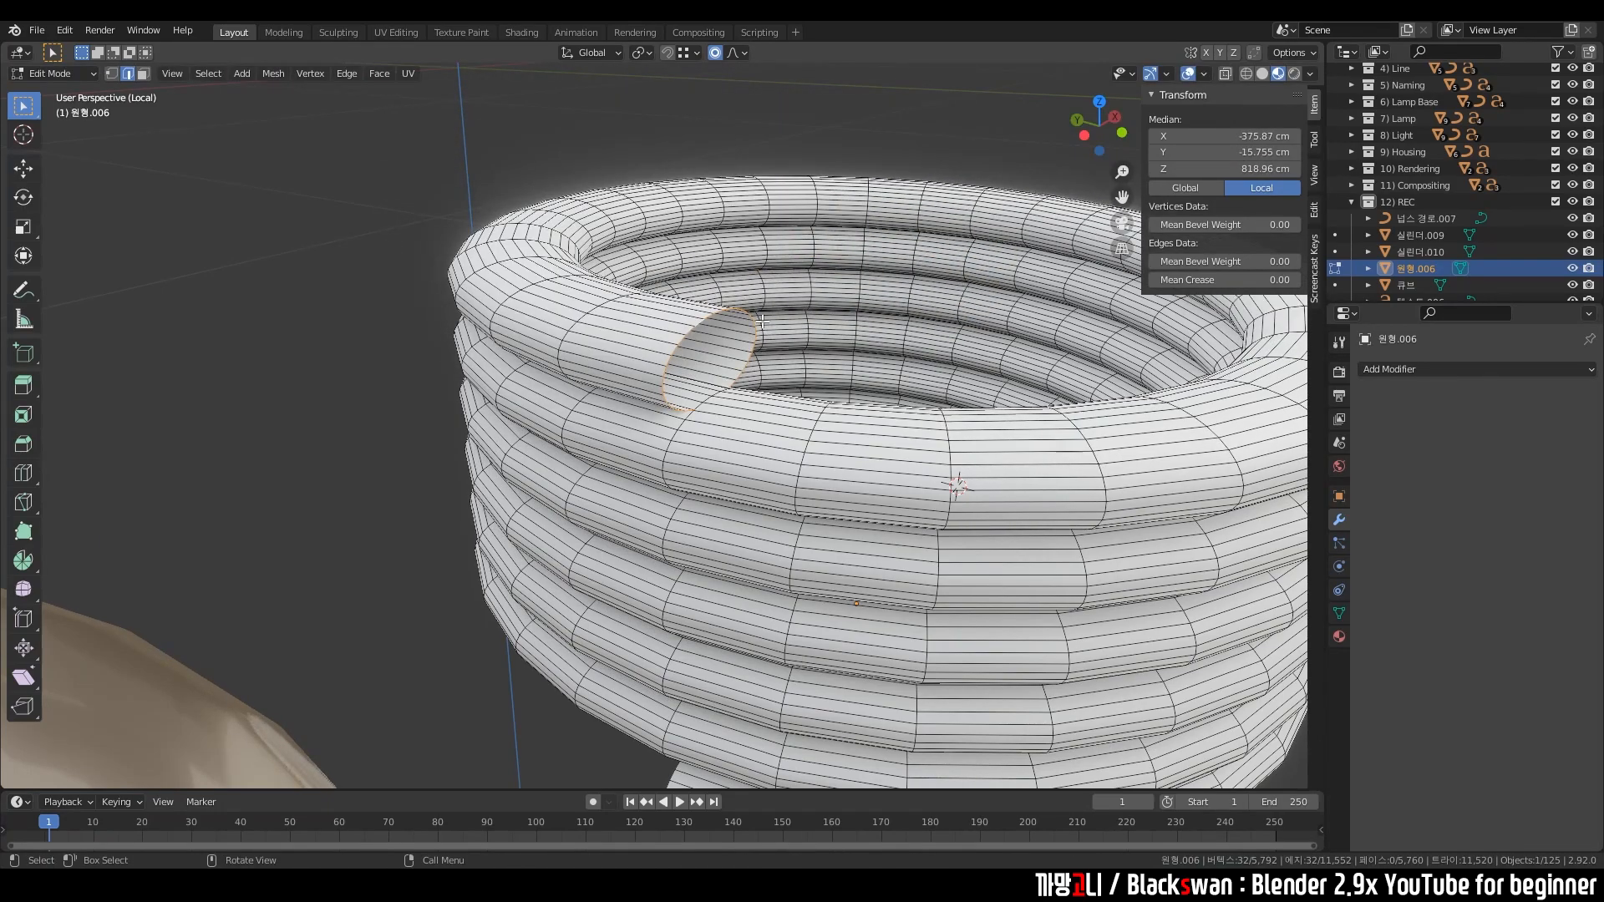
- Lower the coil's upper end loop along Z with connected Smooth falloff until it merges into the turn below, and leave Edit Mode
key(g)
scroll(740, 284, up, 16)
key(z)
scroll(744, 330, down, 11)
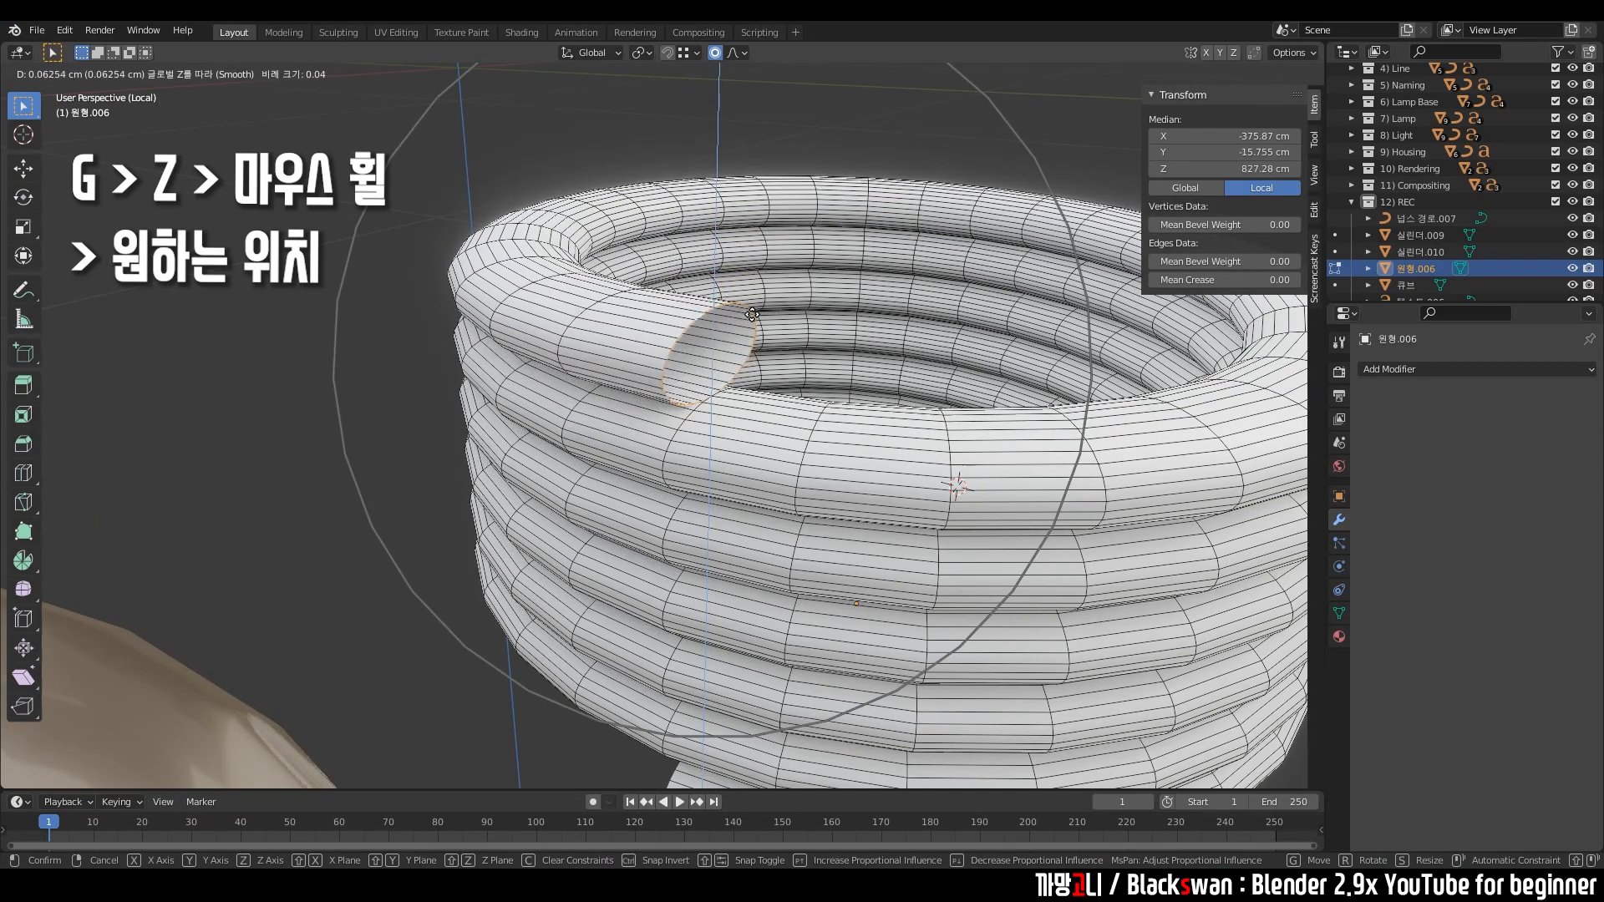
scroll(745, 242, down, 1)
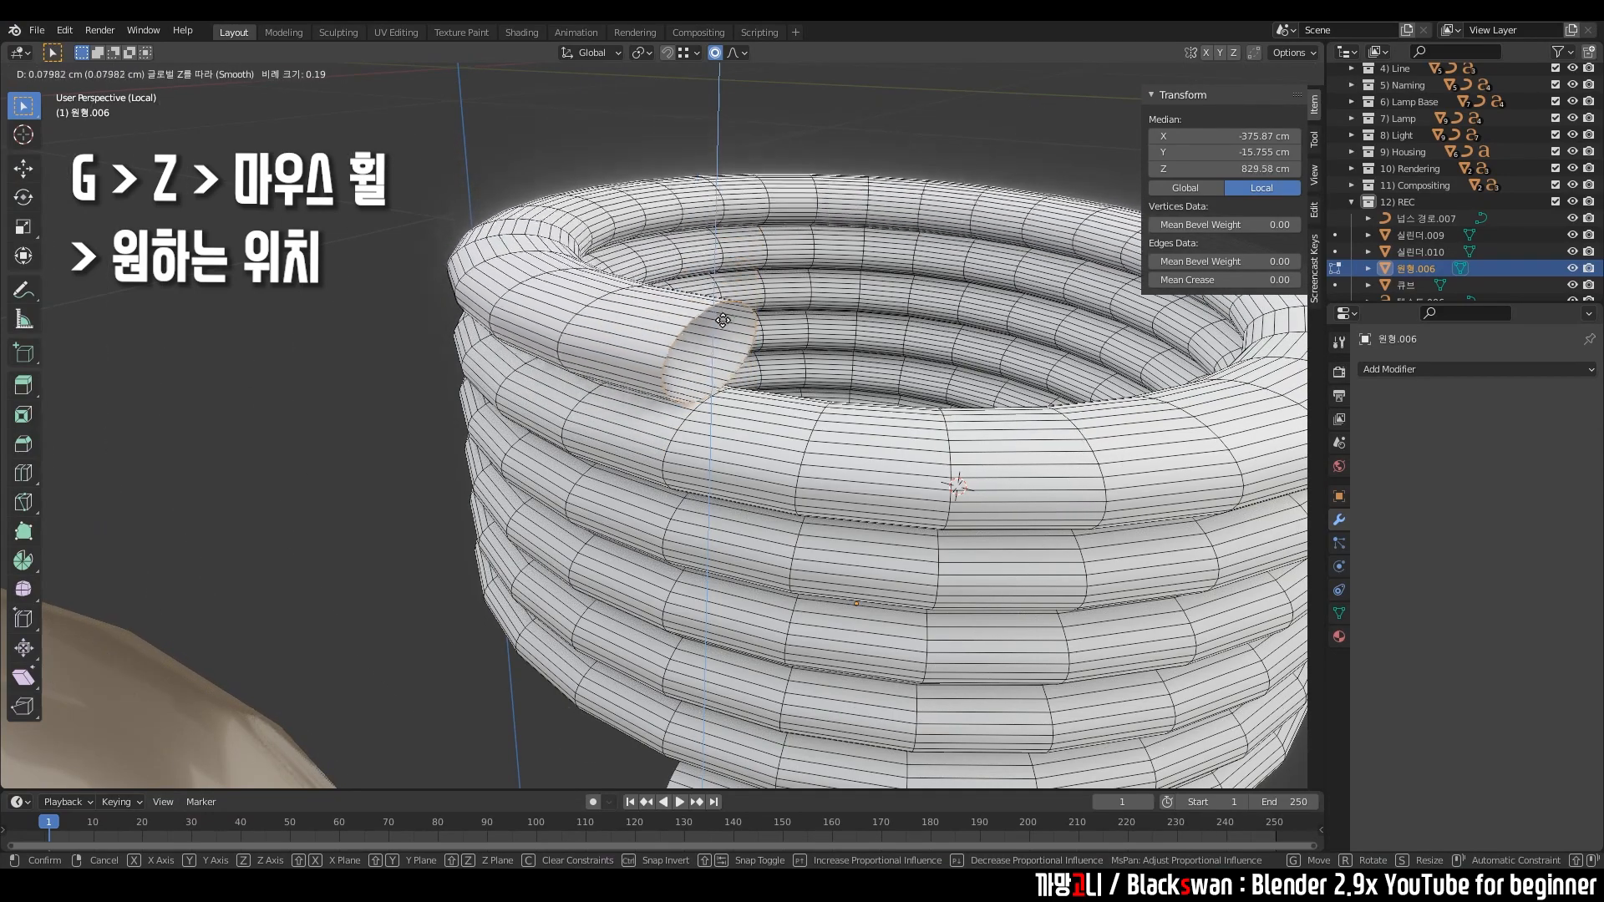
scroll(720, 377, up, 6)
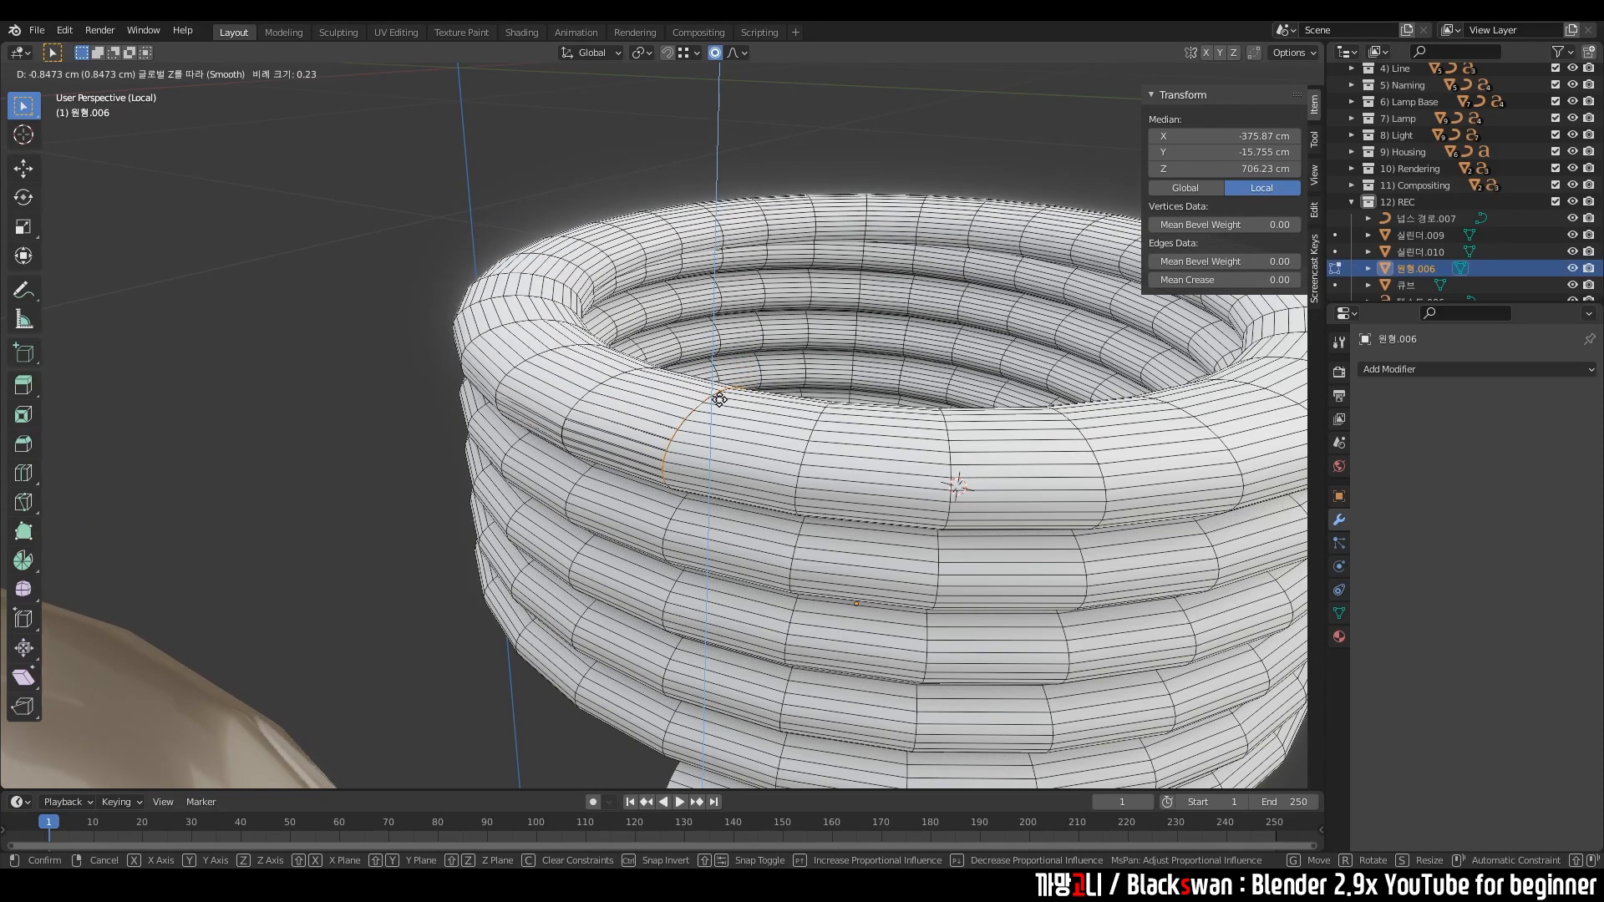
scroll(718, 376, down, 15)
scroll(714, 351, up, 6)
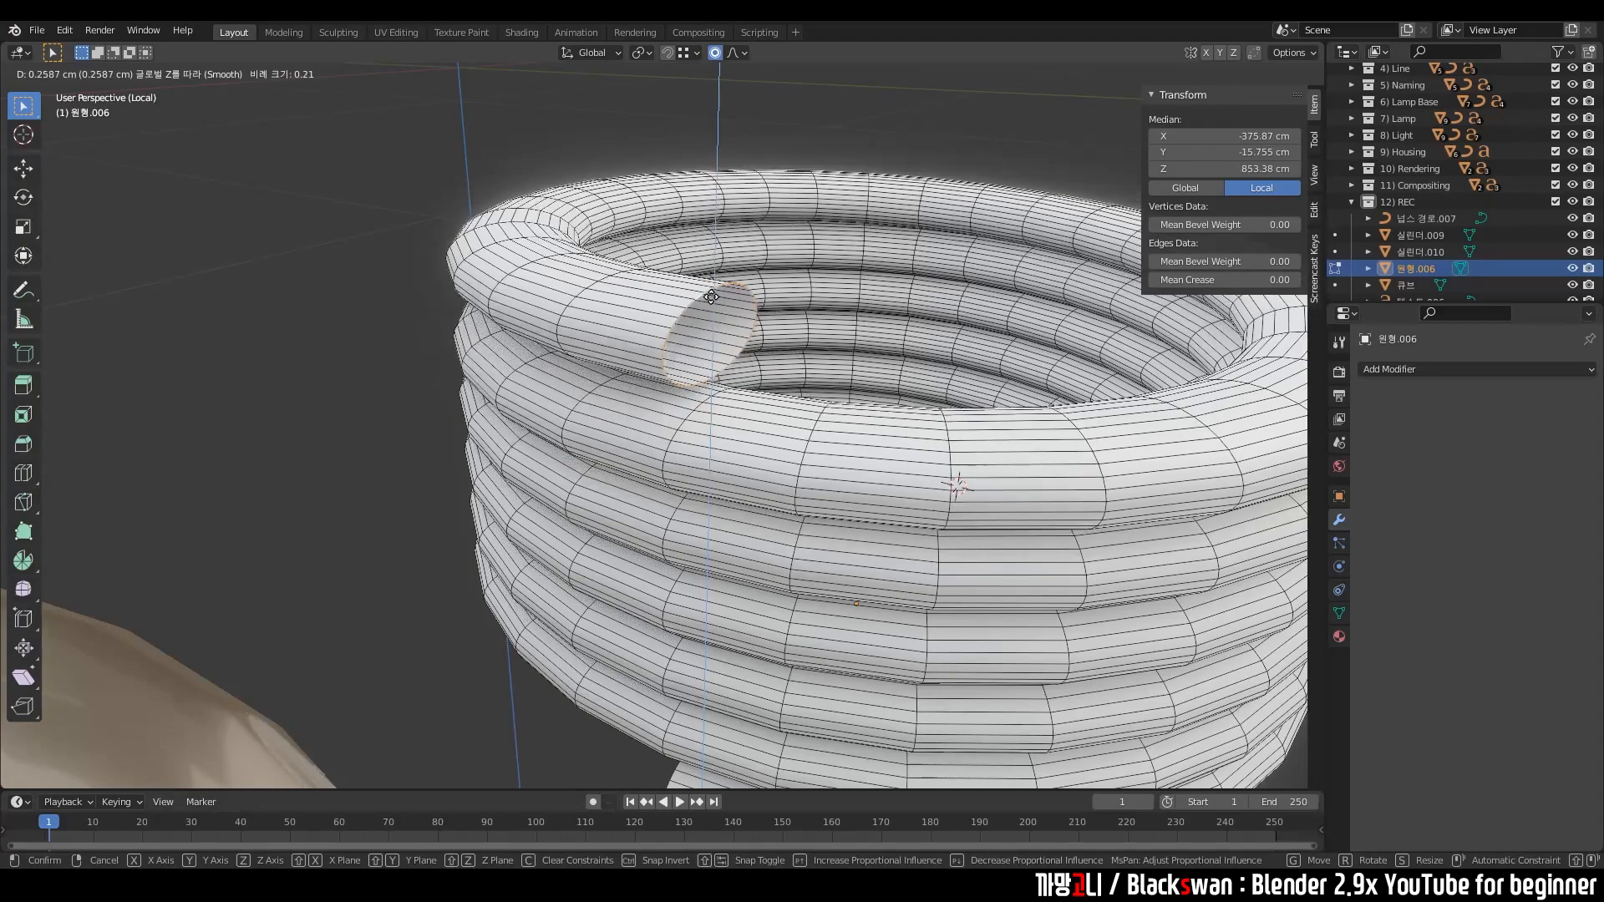
scroll(694, 397, down, 6)
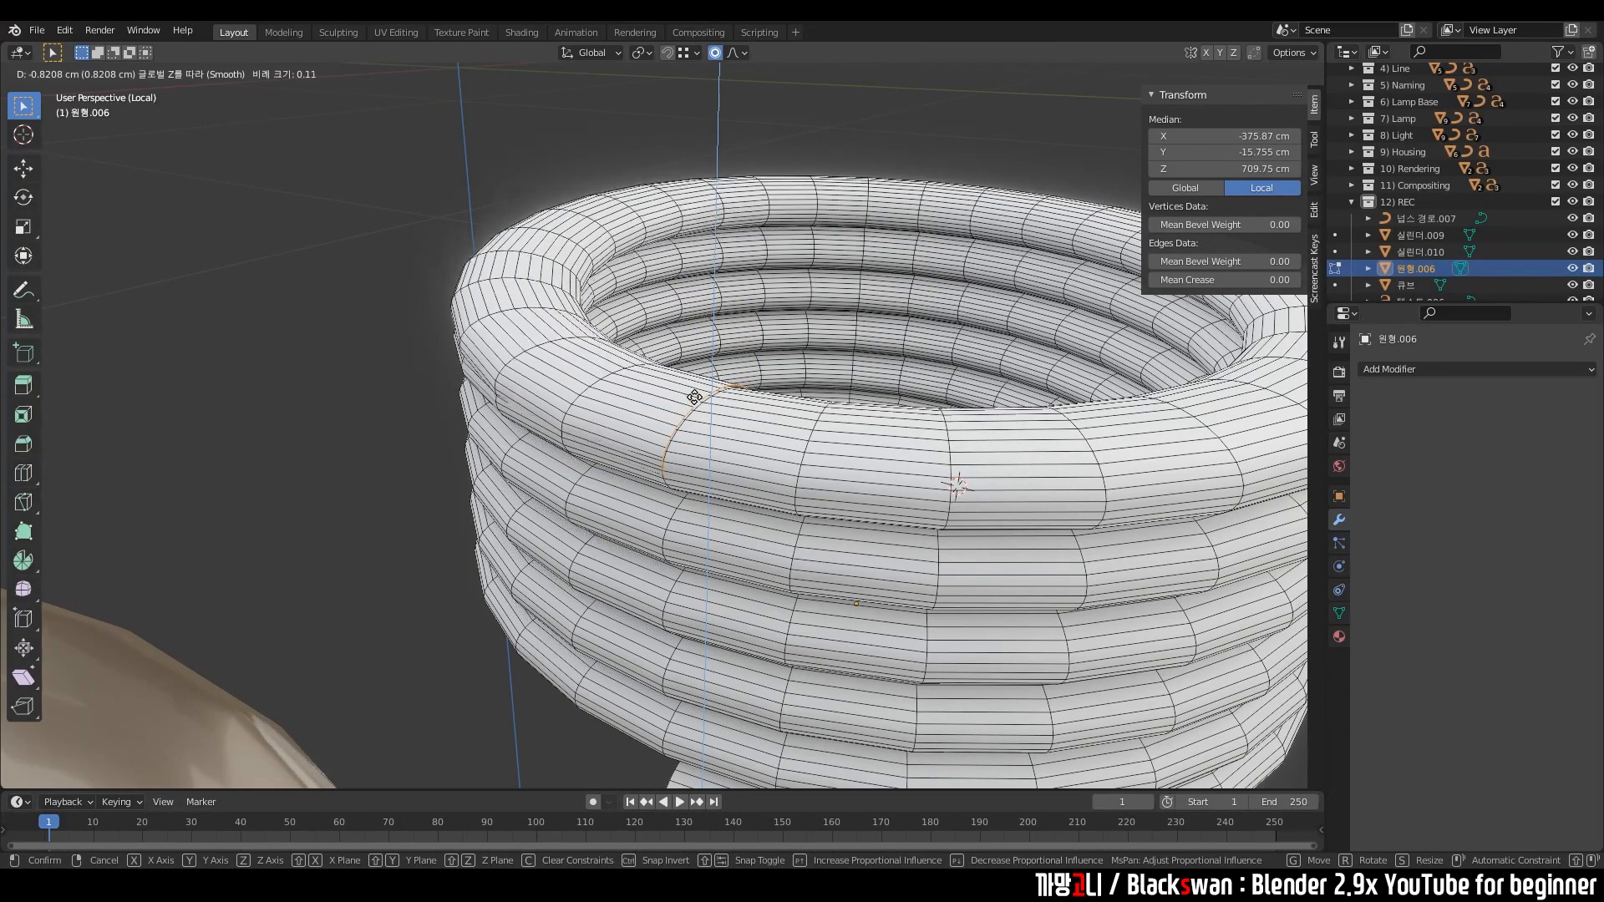
scroll(694, 398, up, 7)
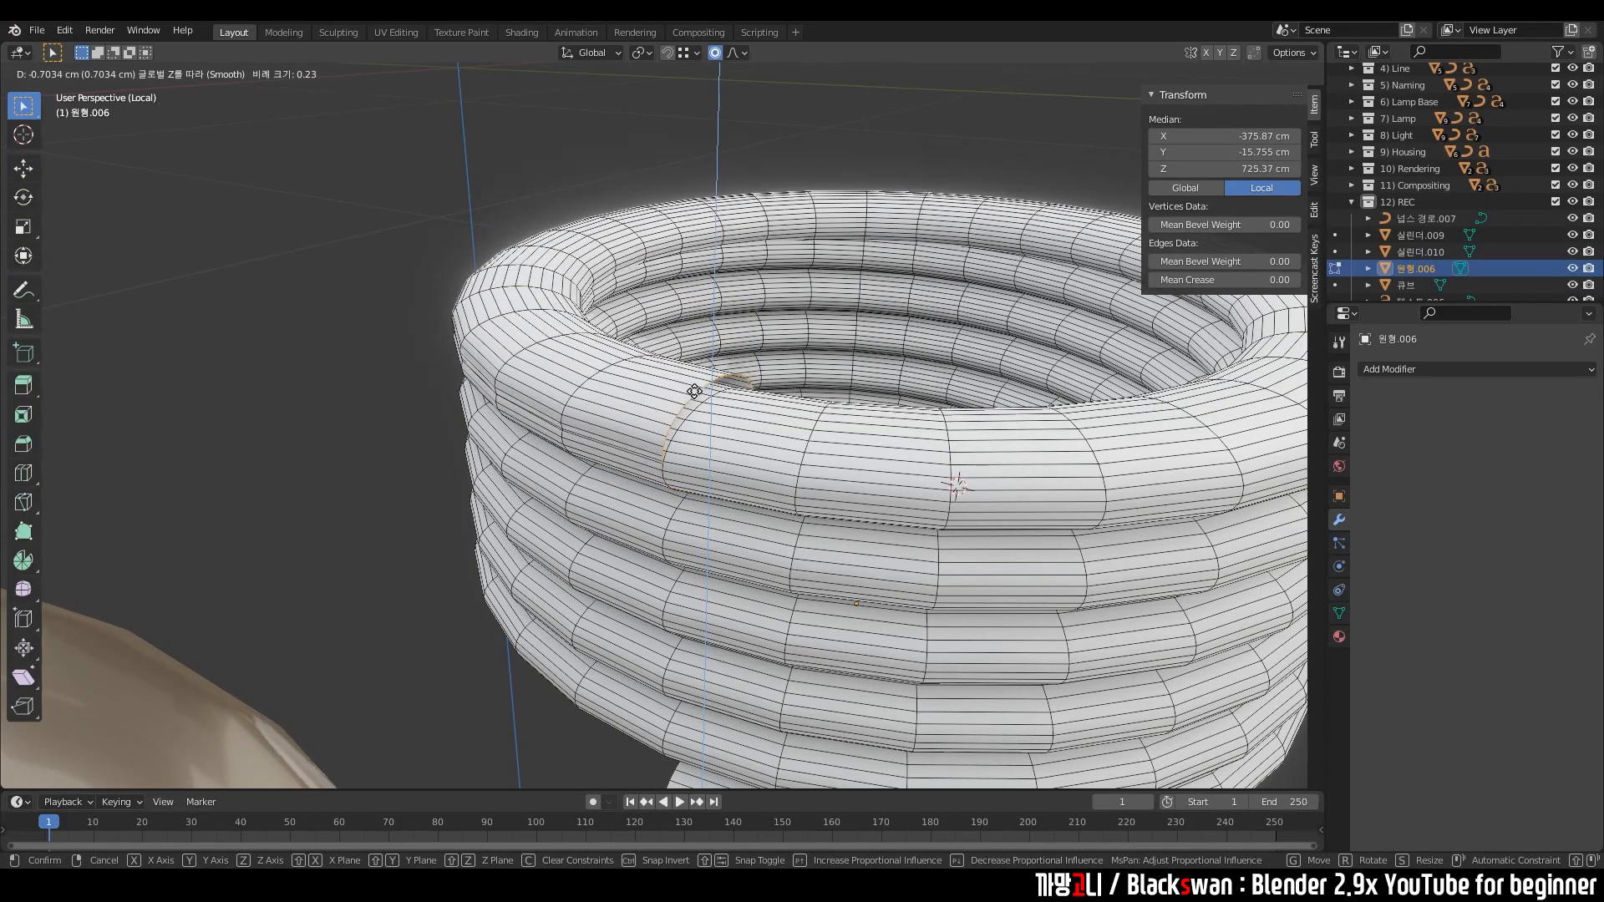
click(694, 398)
key(Tab)
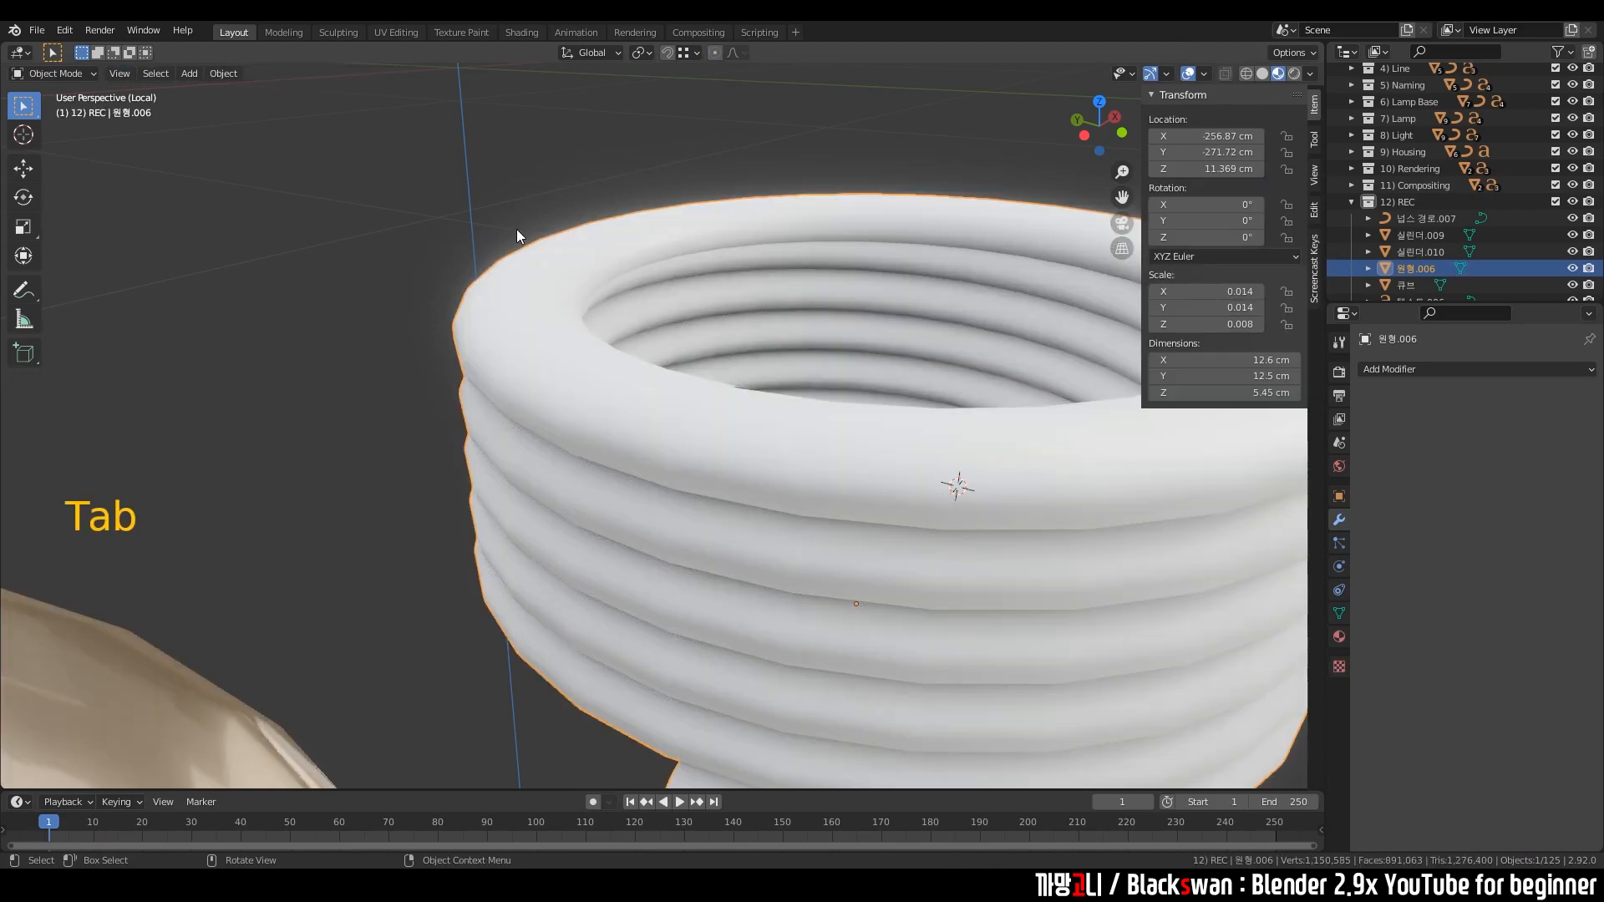
- Move the reshaped coil upward in local view to about Z 13.3 cm
click(426, 235)
middle_drag(424, 273, 529, 392)
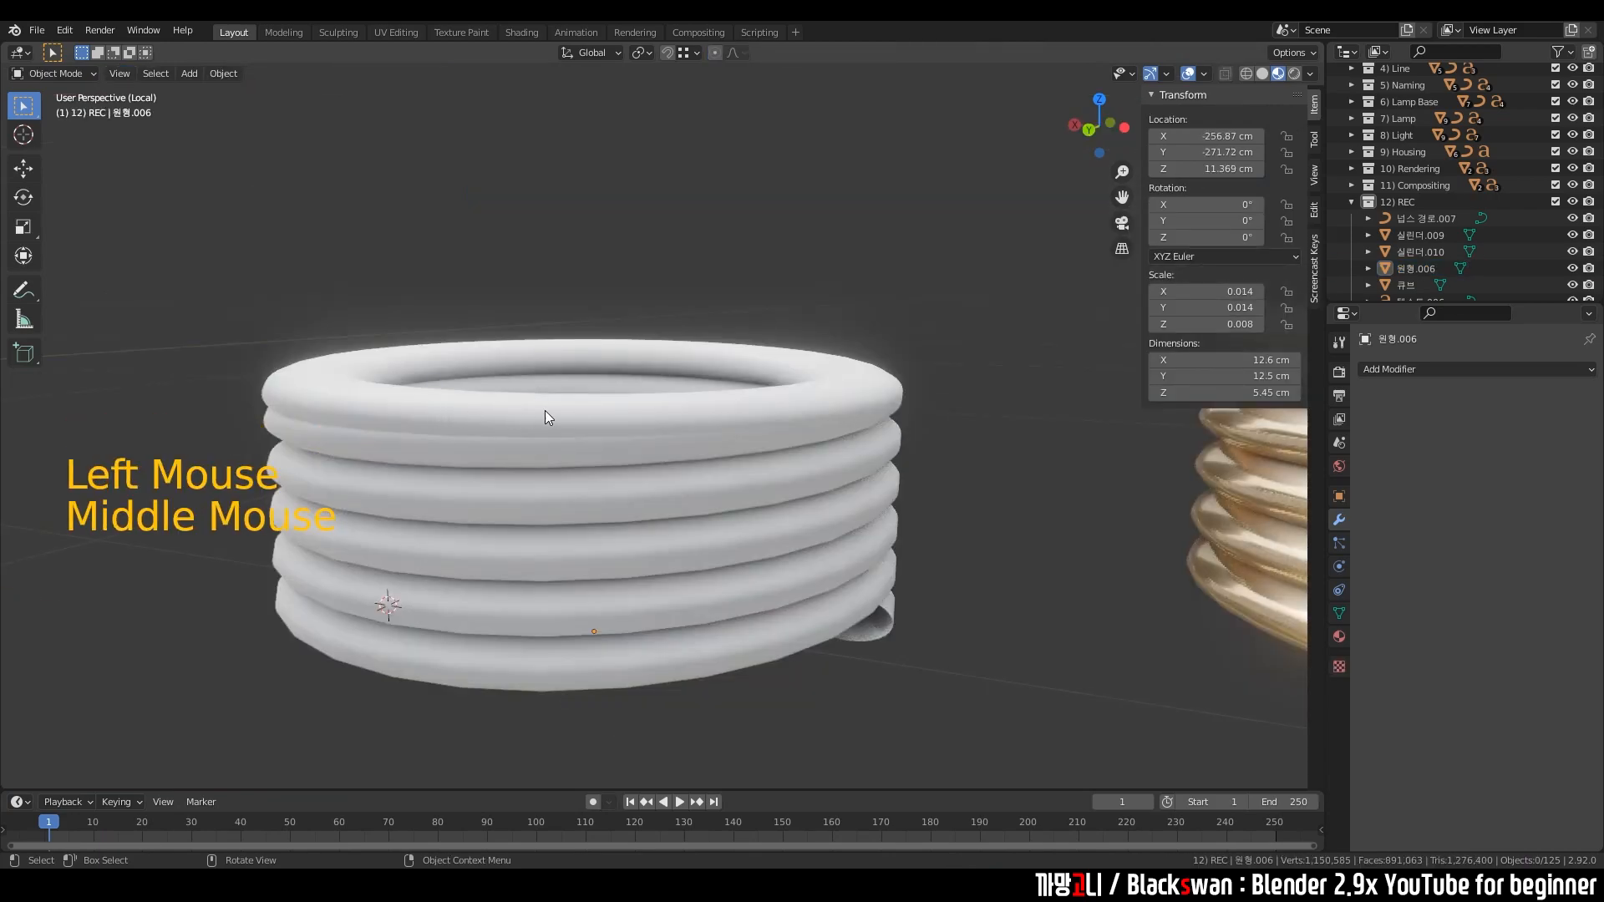
middle_drag(899, 387, 629, 453)
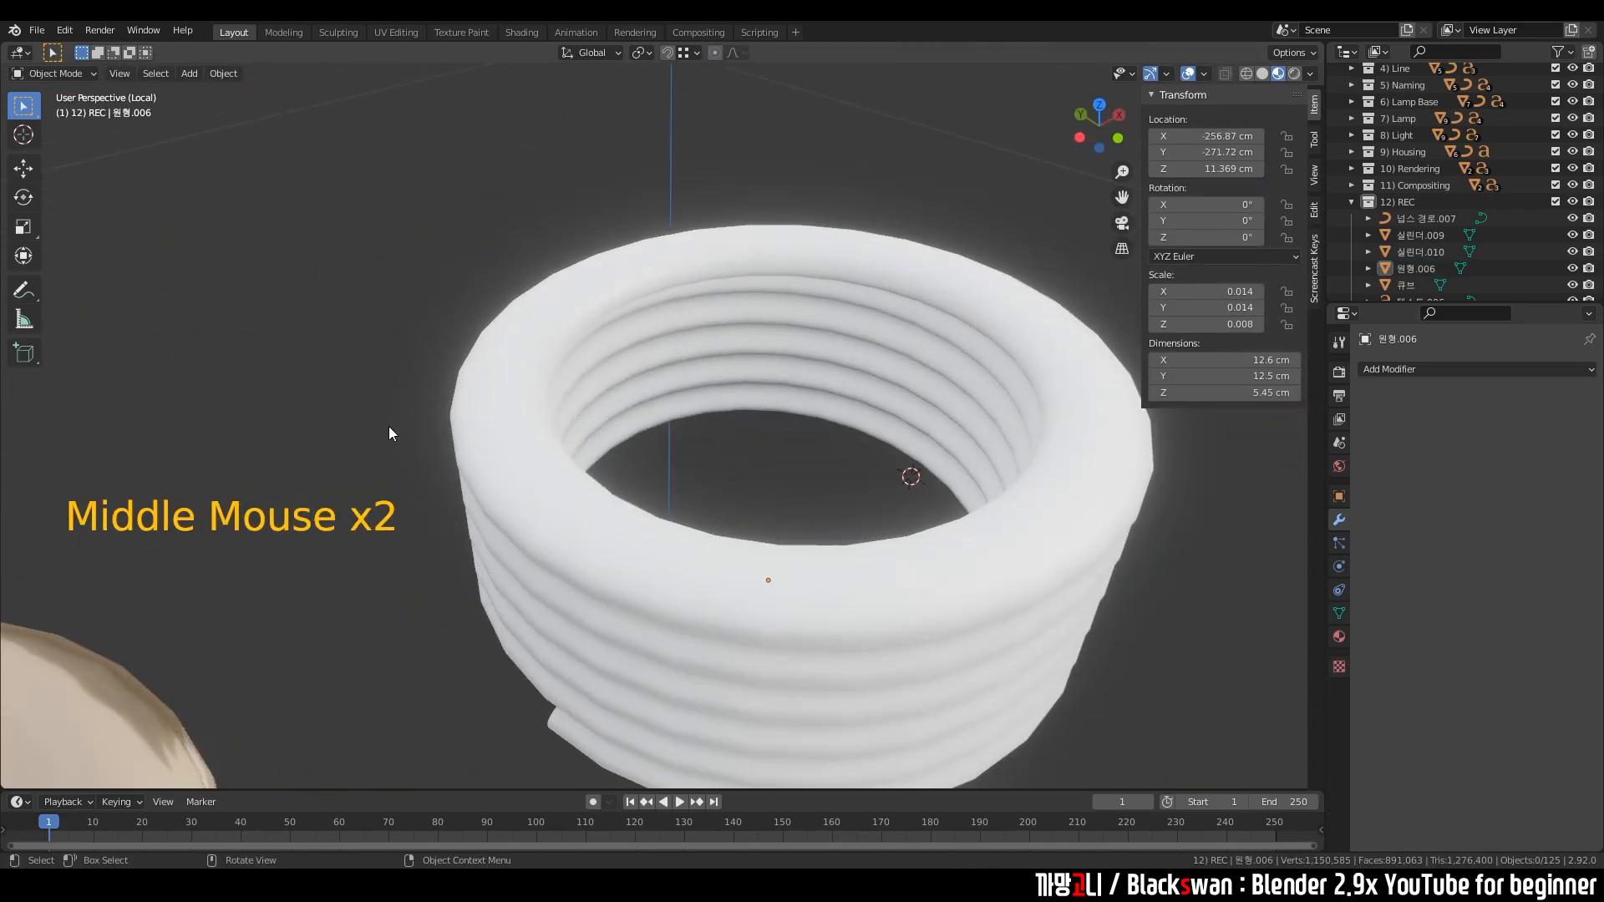
click(404, 436)
scroll(514, 314, down, 4)
middle_drag(514, 314, 416, 463)
click(614, 434)
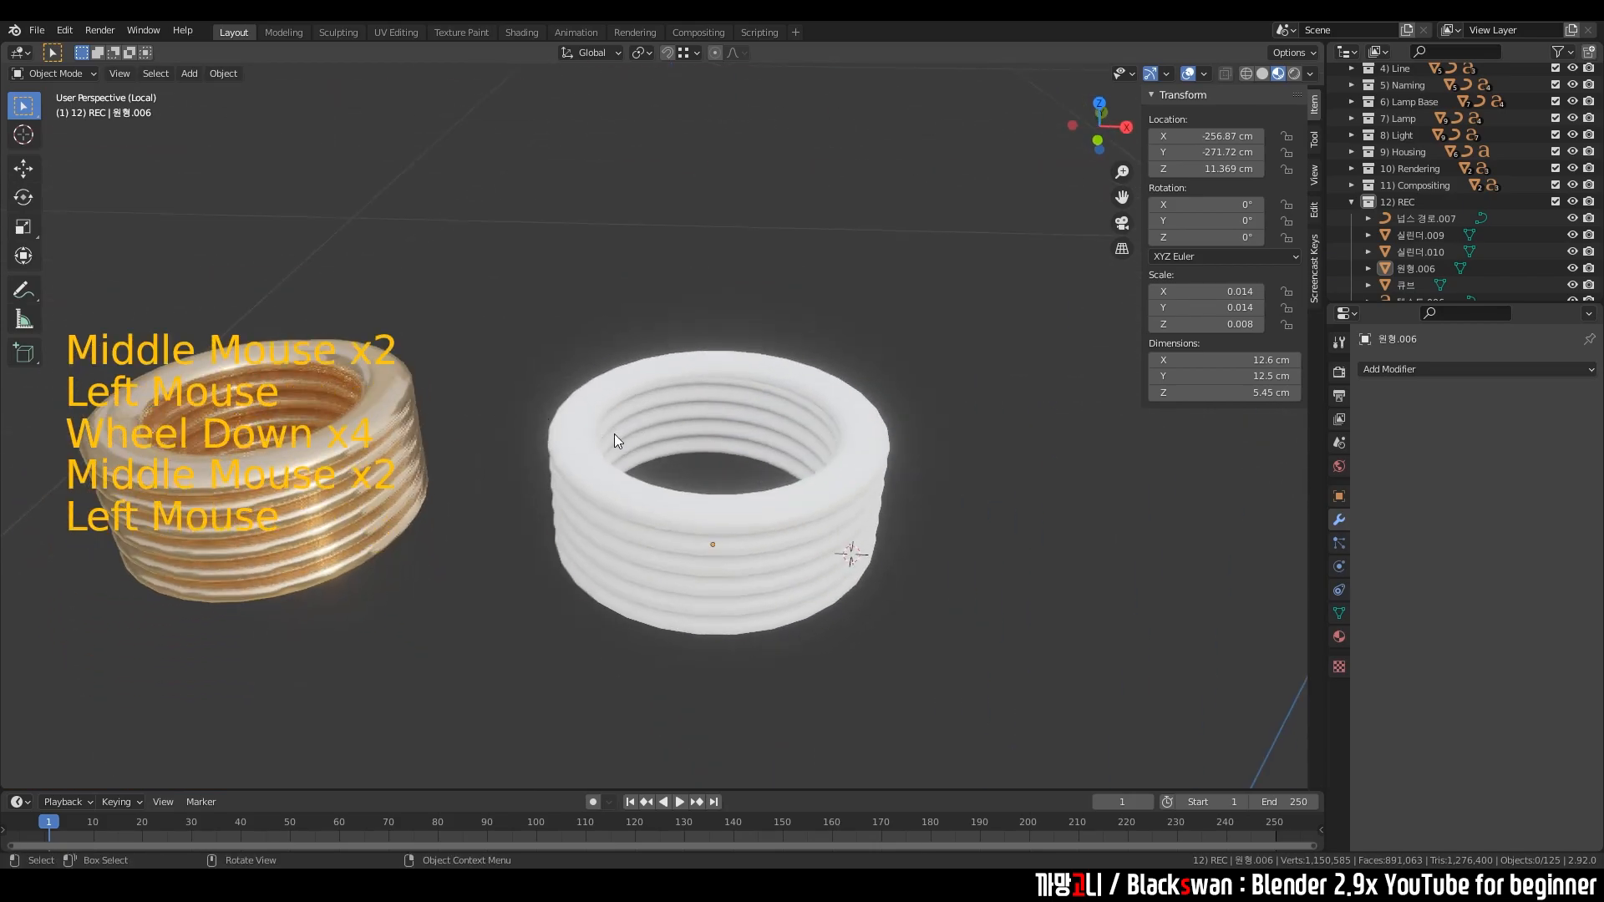
key(g)
middle_click(558, 368)
click(479, 280)
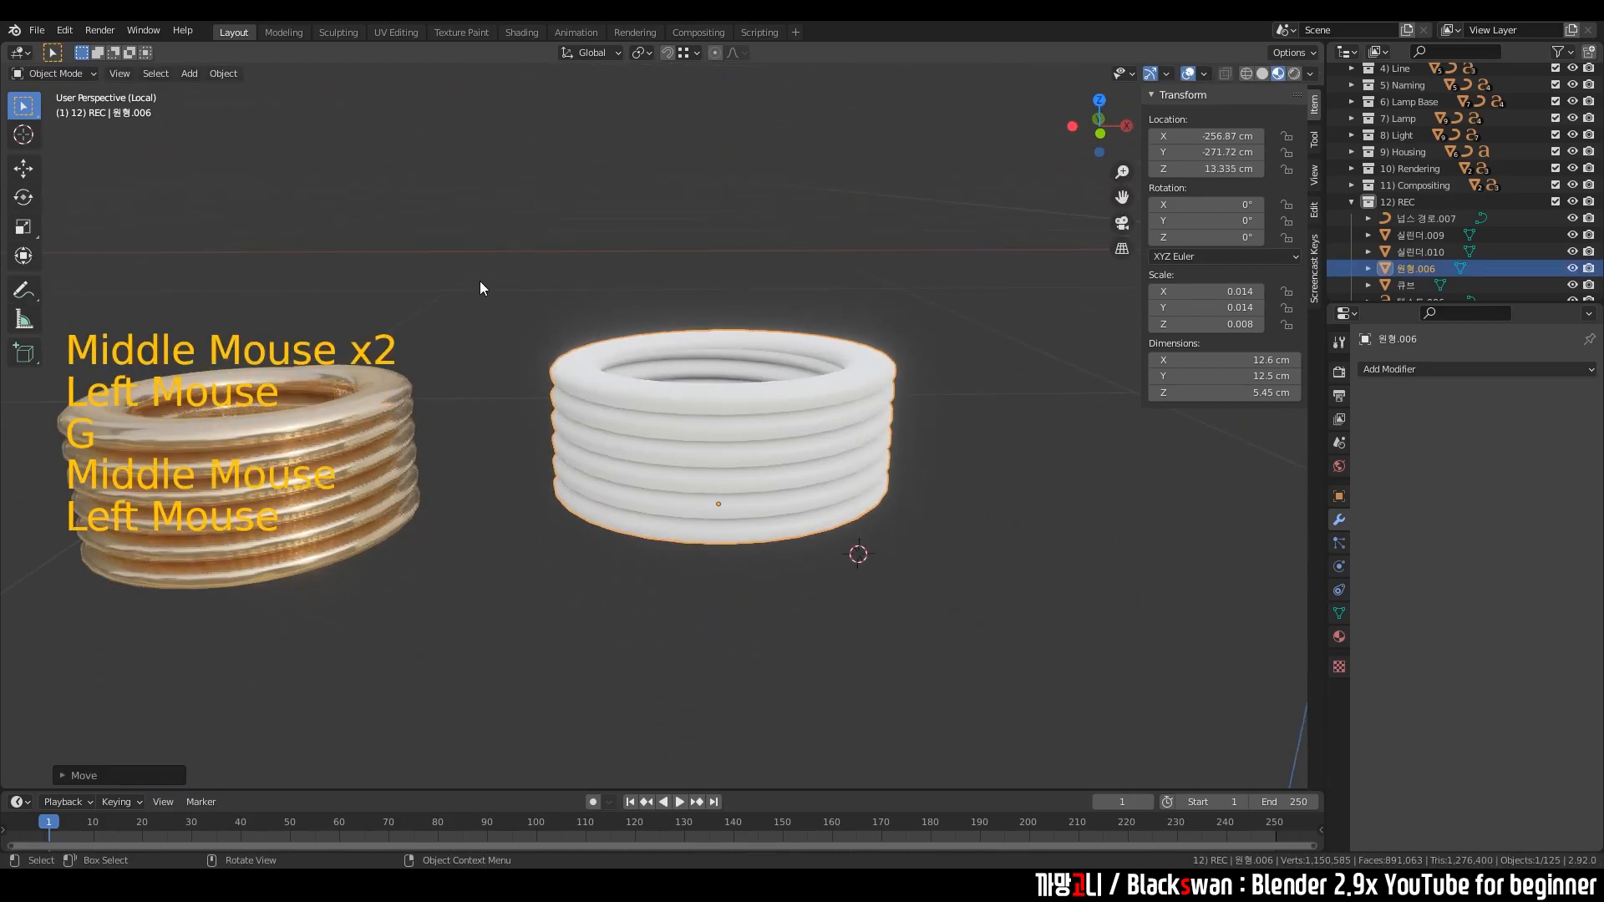
click(535, 286)
click(680, 345)
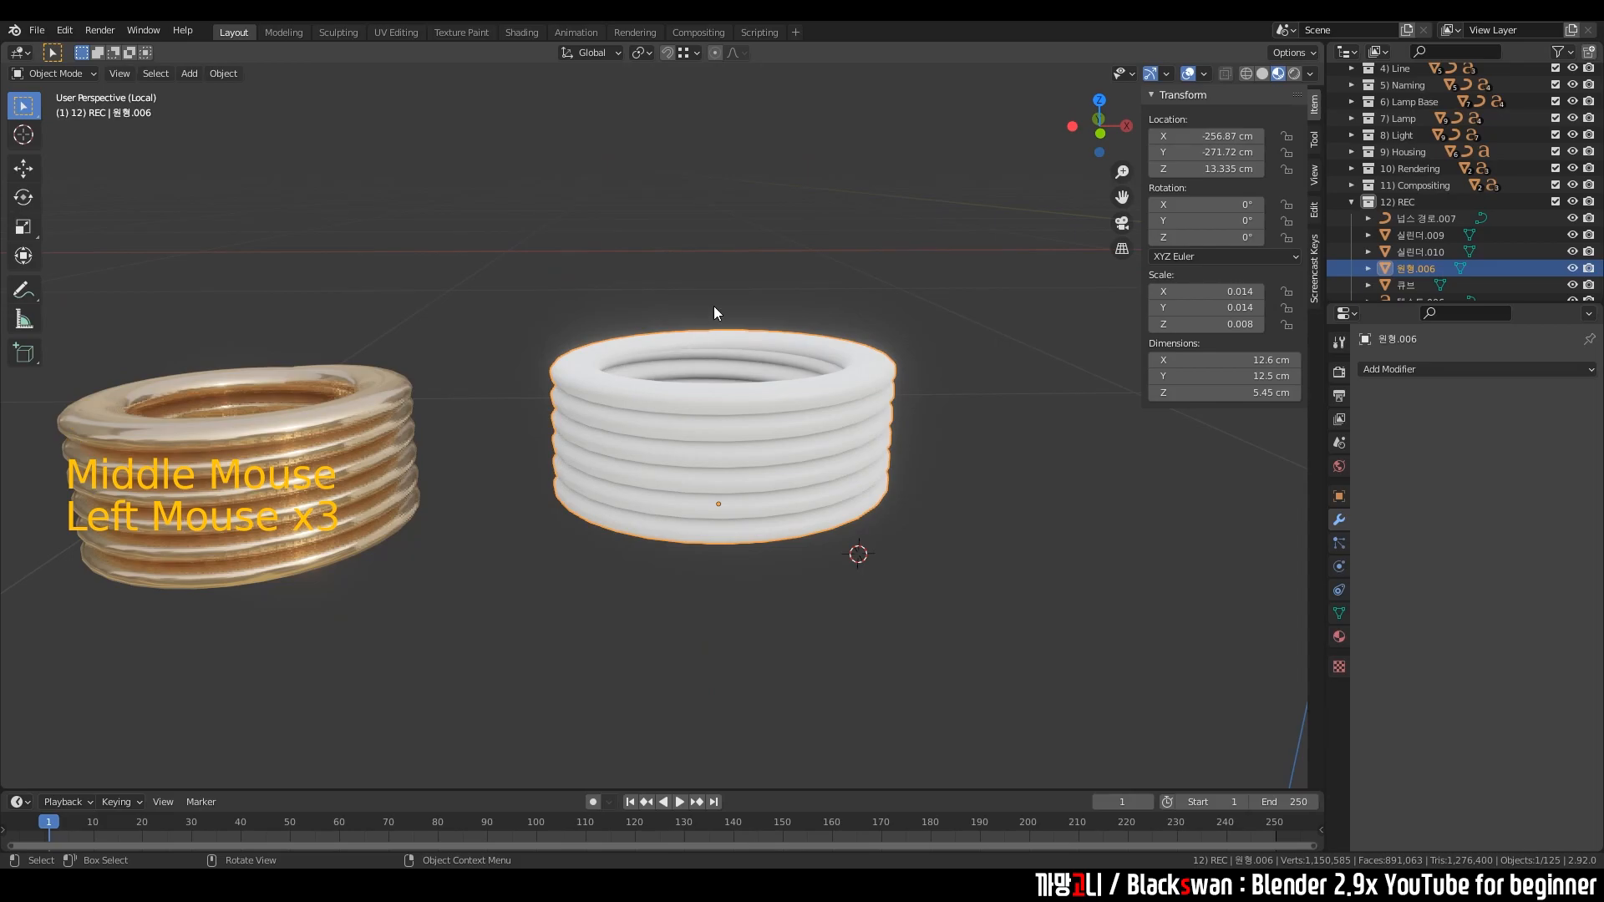
- Leave local view and move the coil over the lamp's round wooden post in top view
key(KP_Divide)
middle_drag(715, 297, 691, 389)
scroll(691, 367, down, 4)
key(grave)
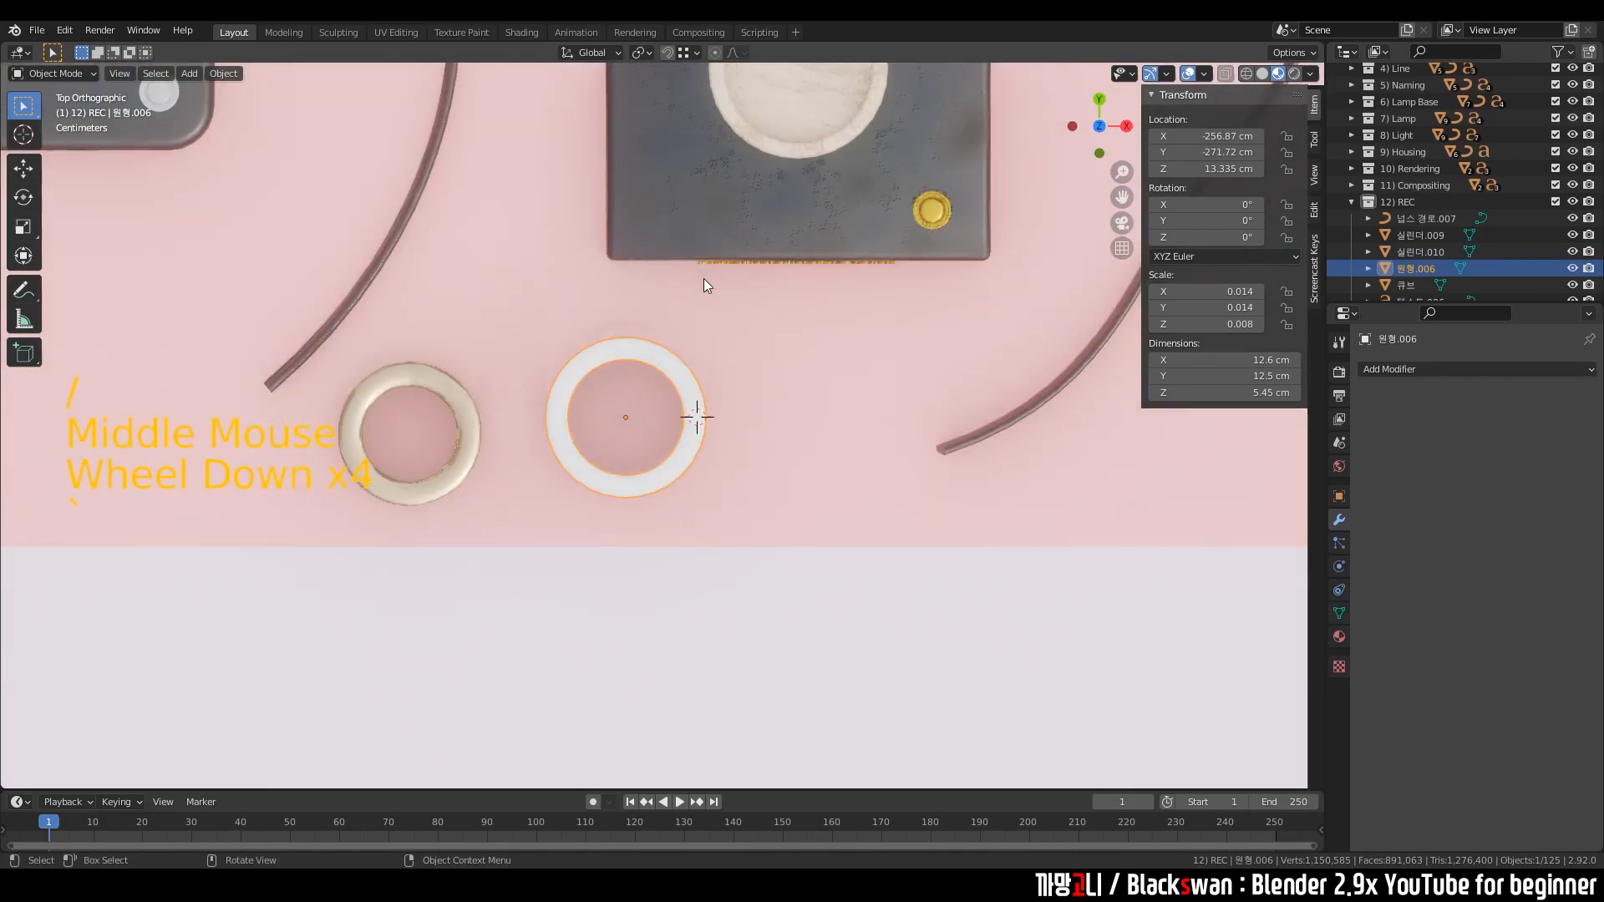
scroll(689, 307, down, 2)
click(650, 377)
click(650, 377)
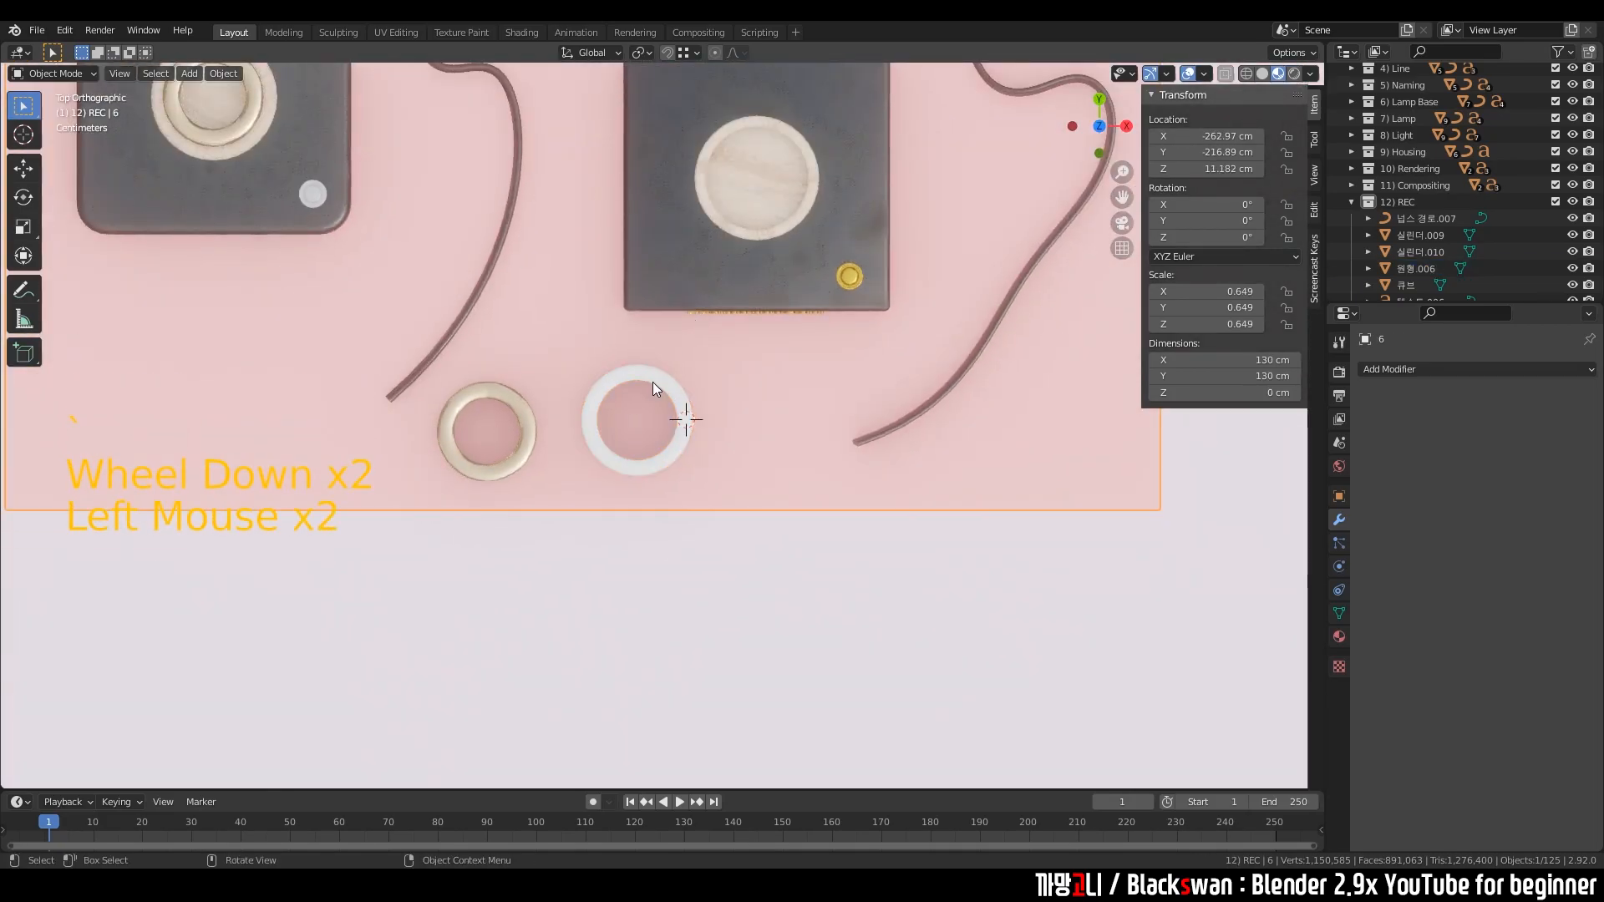
click(669, 391)
key(g)
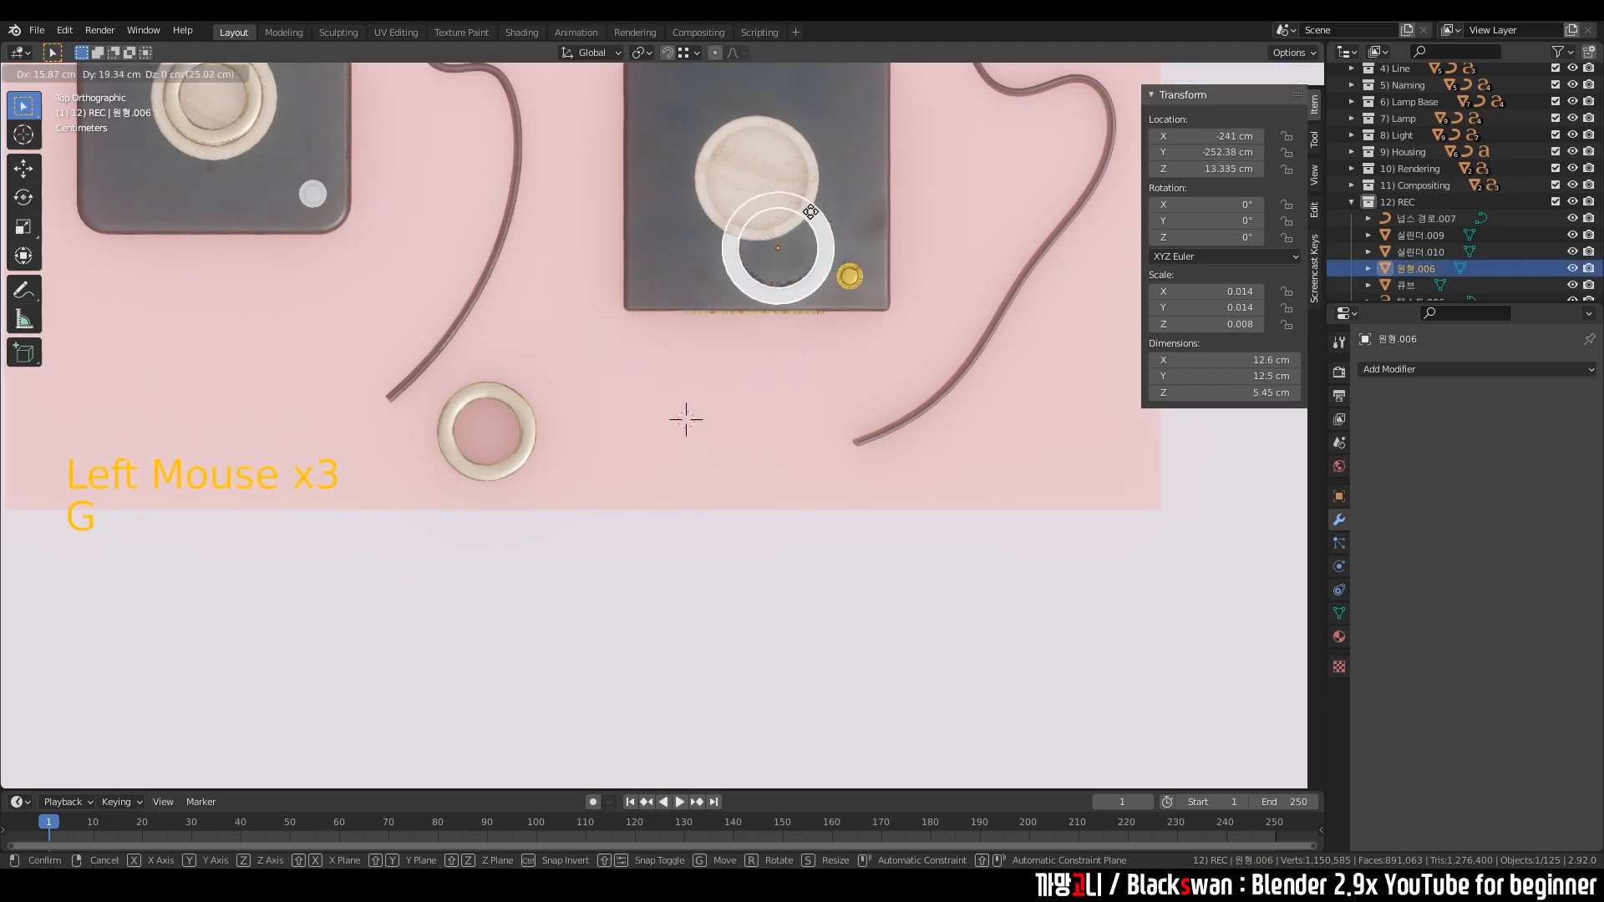
click(789, 149)
- Centre the coil on the wooden post in top view, at about X -243.4 cm and Y -244.6 cm
scroll(806, 158, up, 4)
scroll(628, 416, up, 4)
shift+middle_drag(805, 158, 667, 424)
scroll(680, 418, up, 1)
key(g)
click(679, 440)
- Raise the coil to the top of the wooden post in front view, to about Z 48.2 cm
scroll(675, 445, down, 3)
key(grave)
click(583, 370)
scroll(606, 357, down, 1)
scroll(627, 317, down, 4)
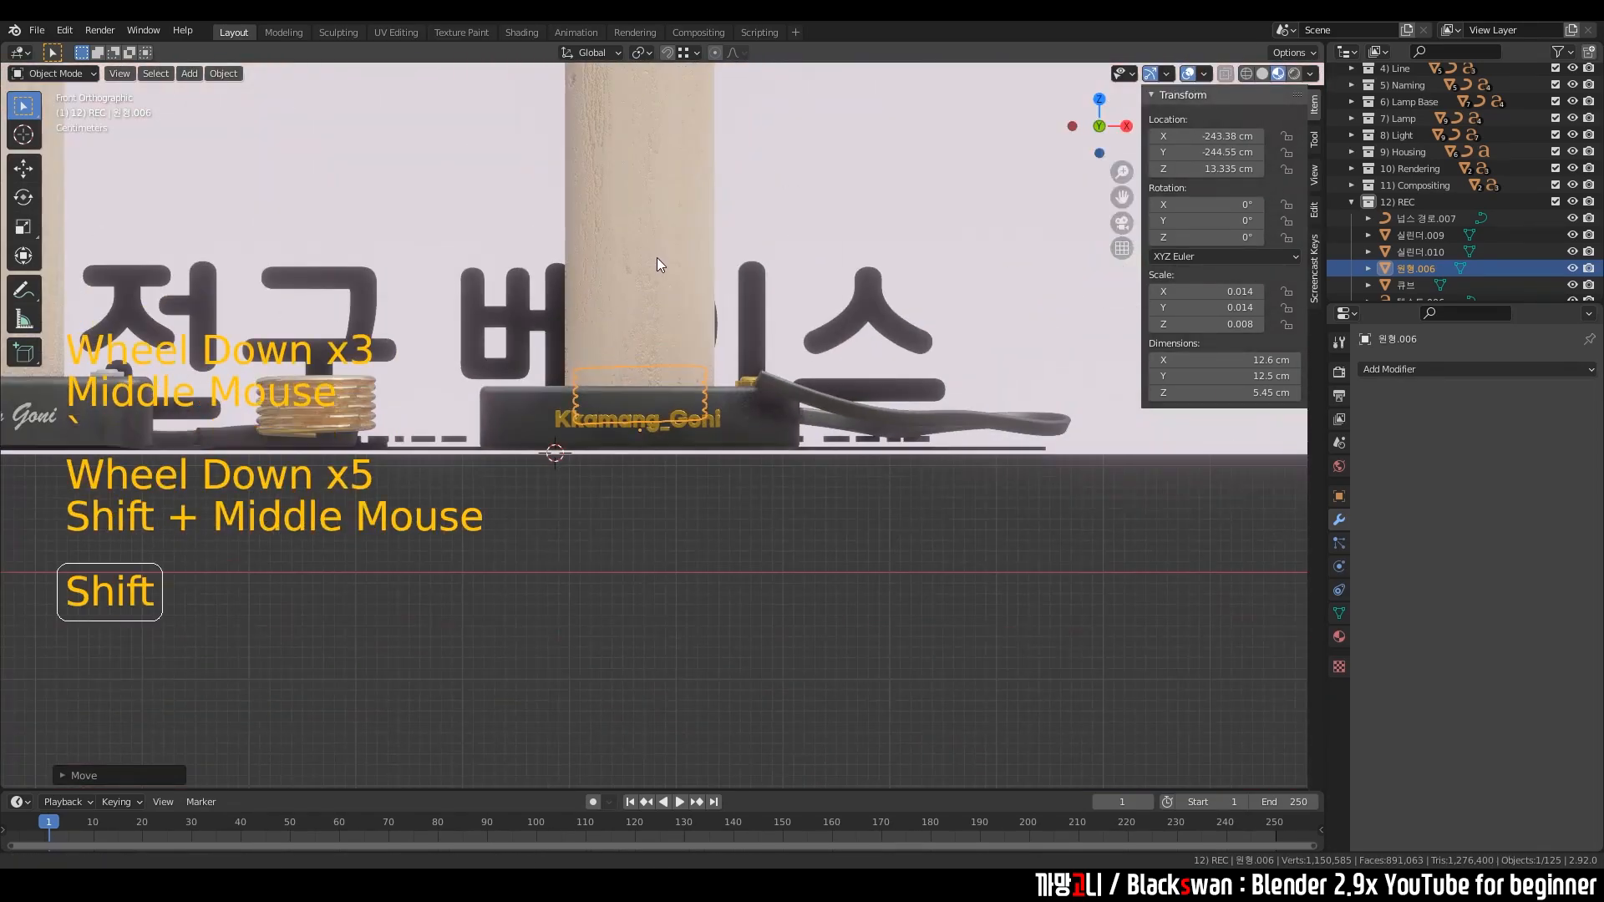
shift+middle_drag(655, 251, 724, 524)
key(g)
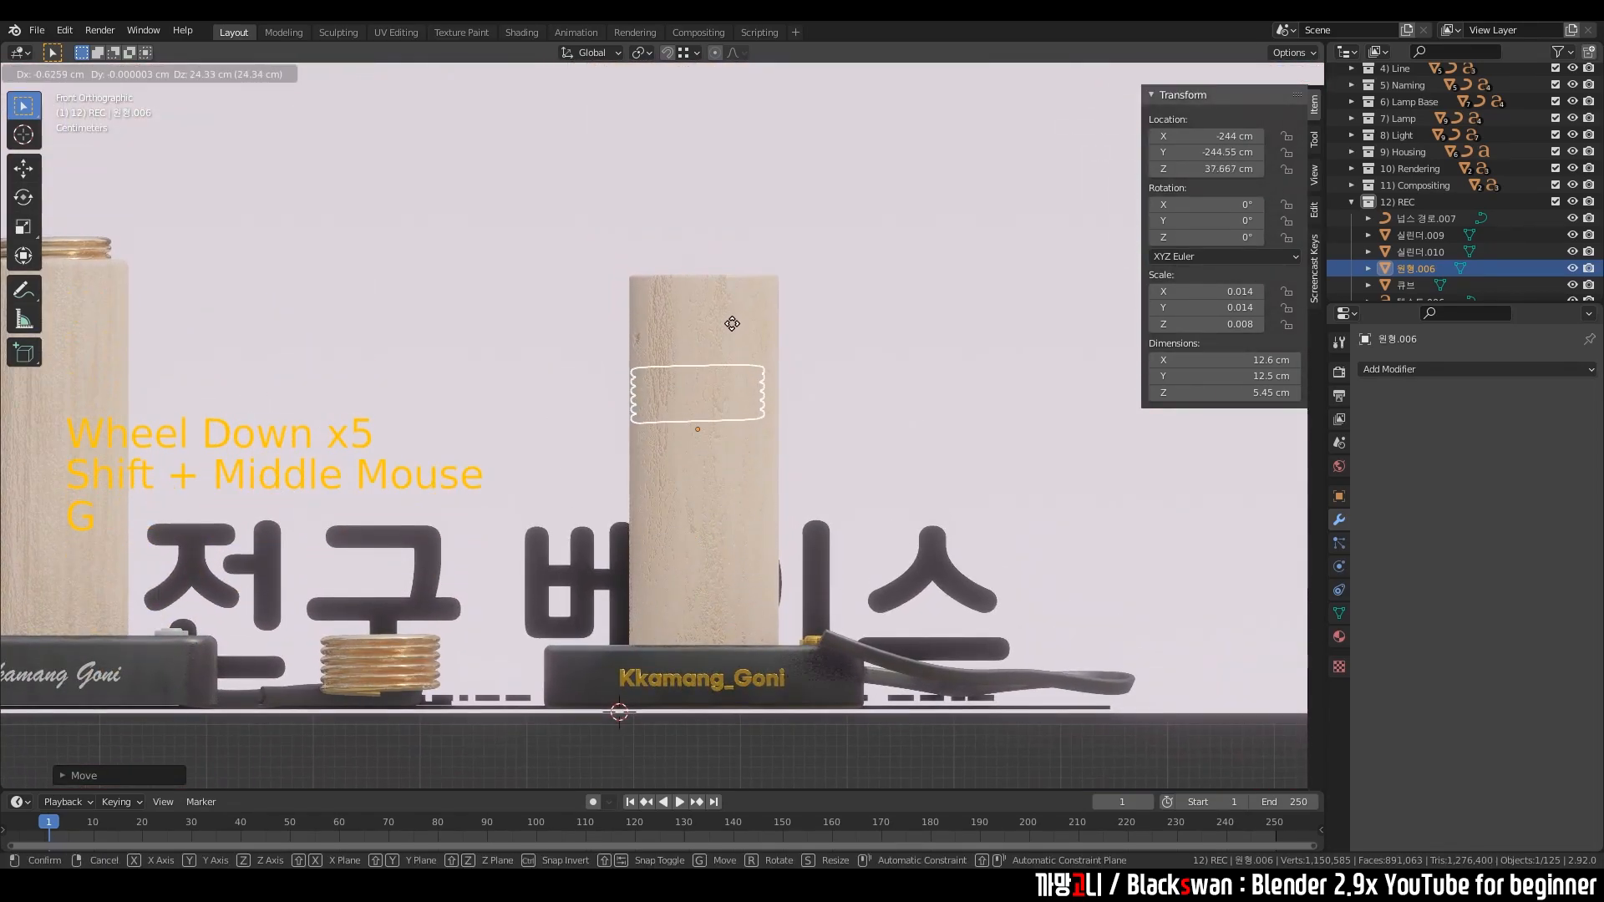
click(740, 209)
- Fine-tune the coil's height along Z to about 48.7 cm so its upper turns stand above the post
scroll(735, 205, up, 4)
shift+middle_drag(730, 197, 627, 469)
scroll(626, 470, up, 2)
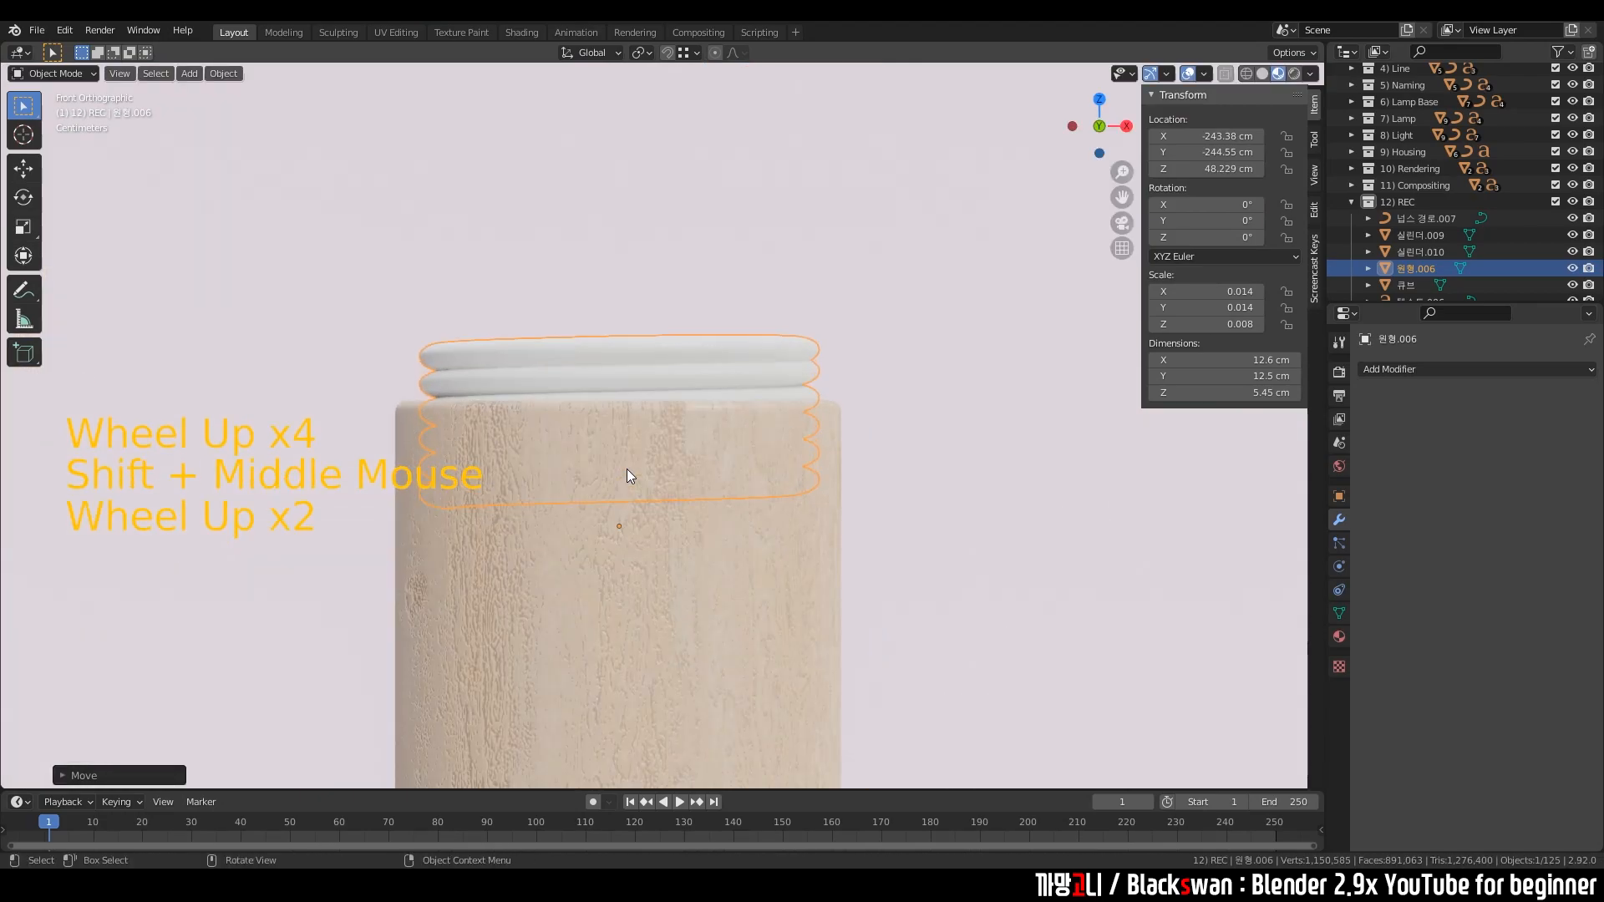
scroll(620, 456, up, 1)
key(g)
key(g)
click(635, 444)
key(g)
key(z)
click(634, 368)
- Scale the coil down to about 12.4 cm across in top view so it fits within the post's rim
scroll(636, 362, down, 1)
middle_drag(640, 350, 622, 521)
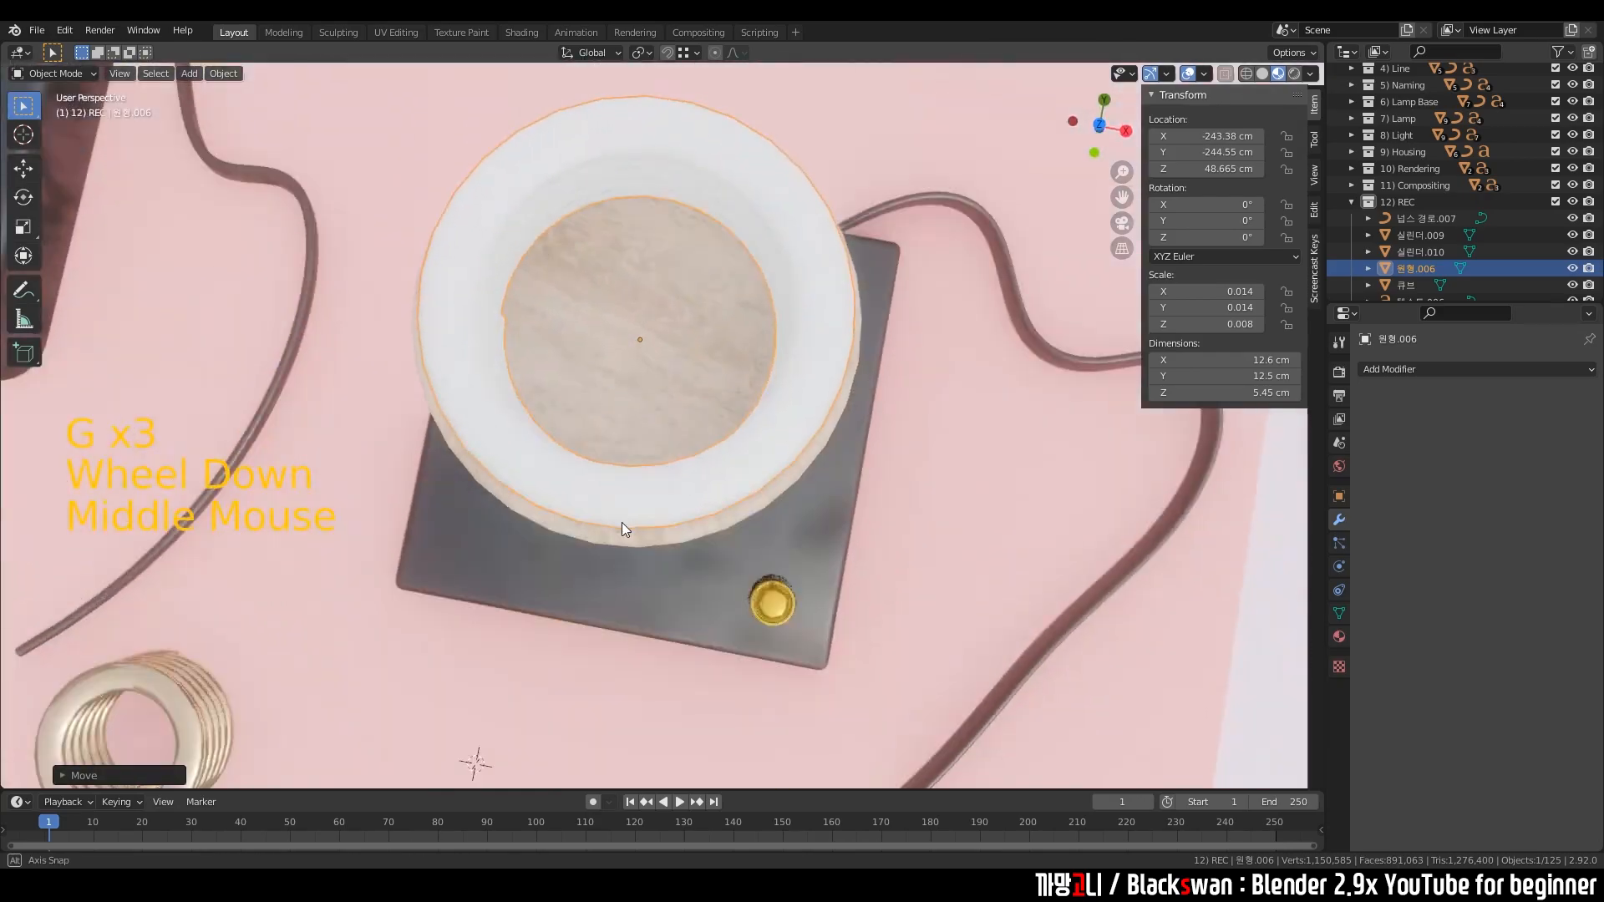
click(864, 351)
scroll(864, 351, down, 2)
mouse_move(864, 351)
middle_down()
mouse_move(830, 334)
mouse_move(859, 321)
middle_up()
key(grave)
scroll(810, 272, up, 1)
click(874, 288)
scroll(816, 303, up, 2)
scroll(858, 317, down, 1)
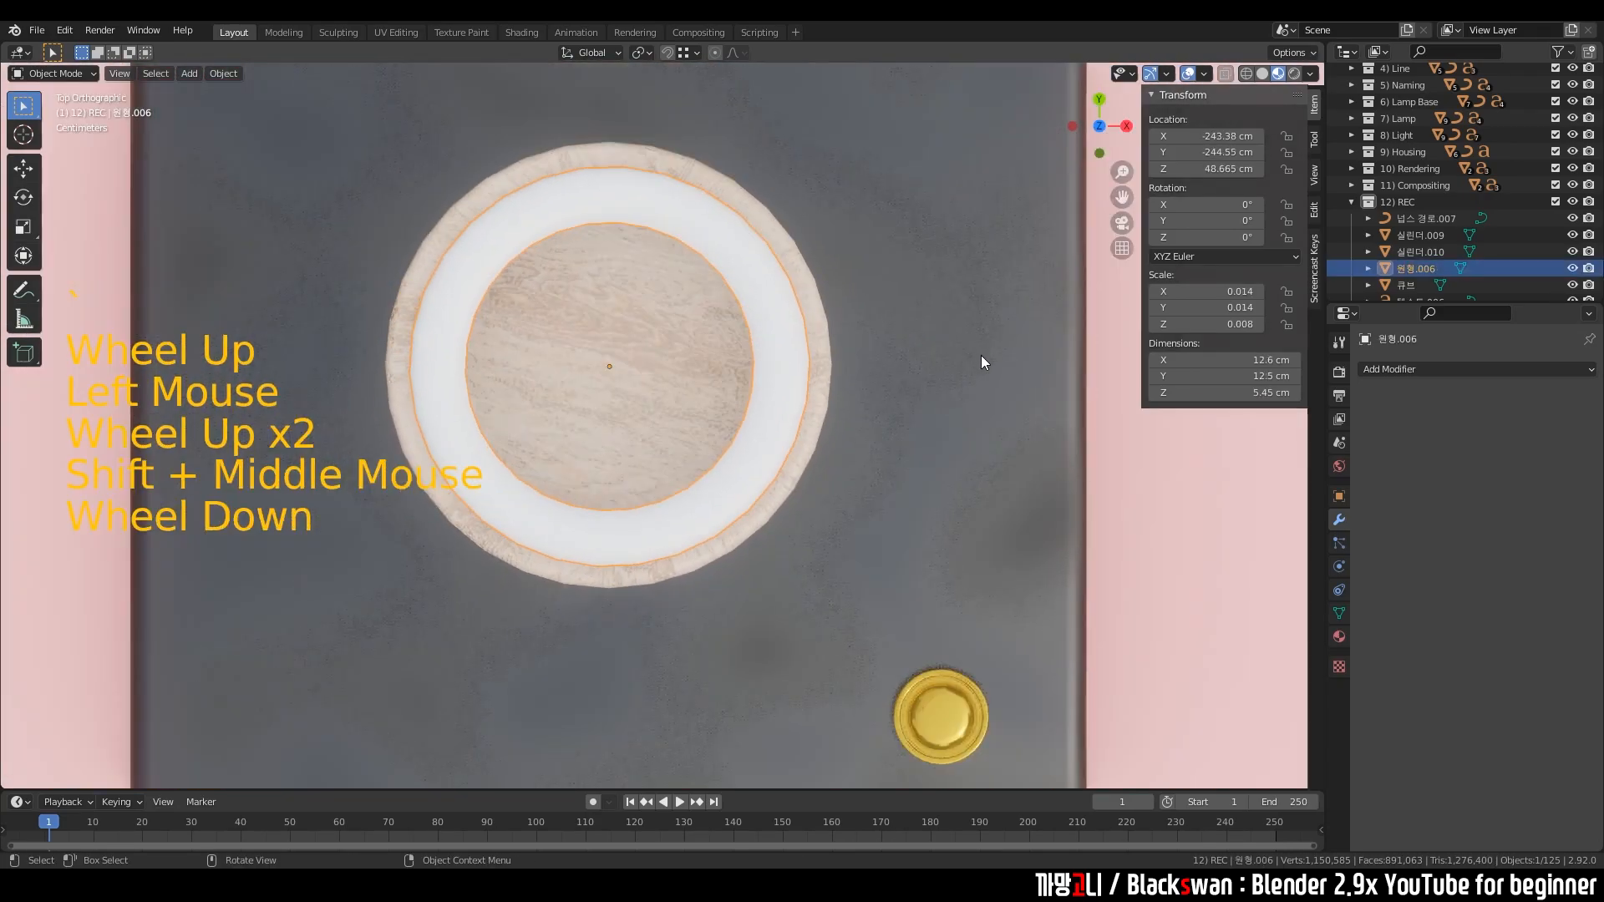
key(s)
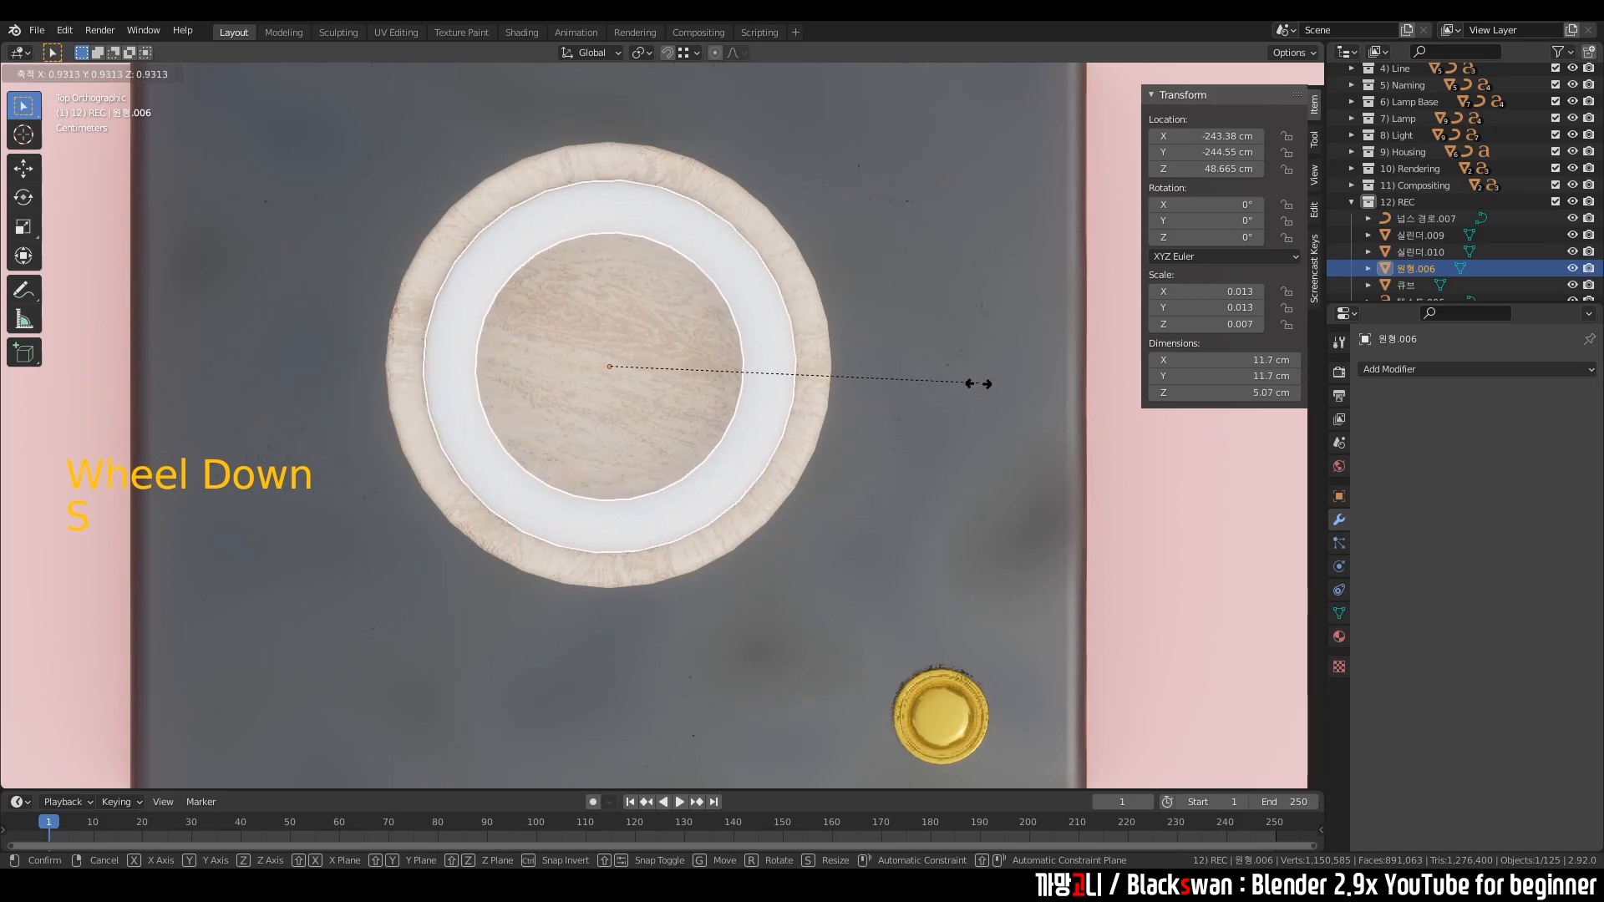
click(1002, 394)
- Examine how the resized coil sits on the wooden post and compare it with the gold reference
middle_drag(1002, 394, 766, 290)
click(740, 314)
scroll(740, 314, up, 1)
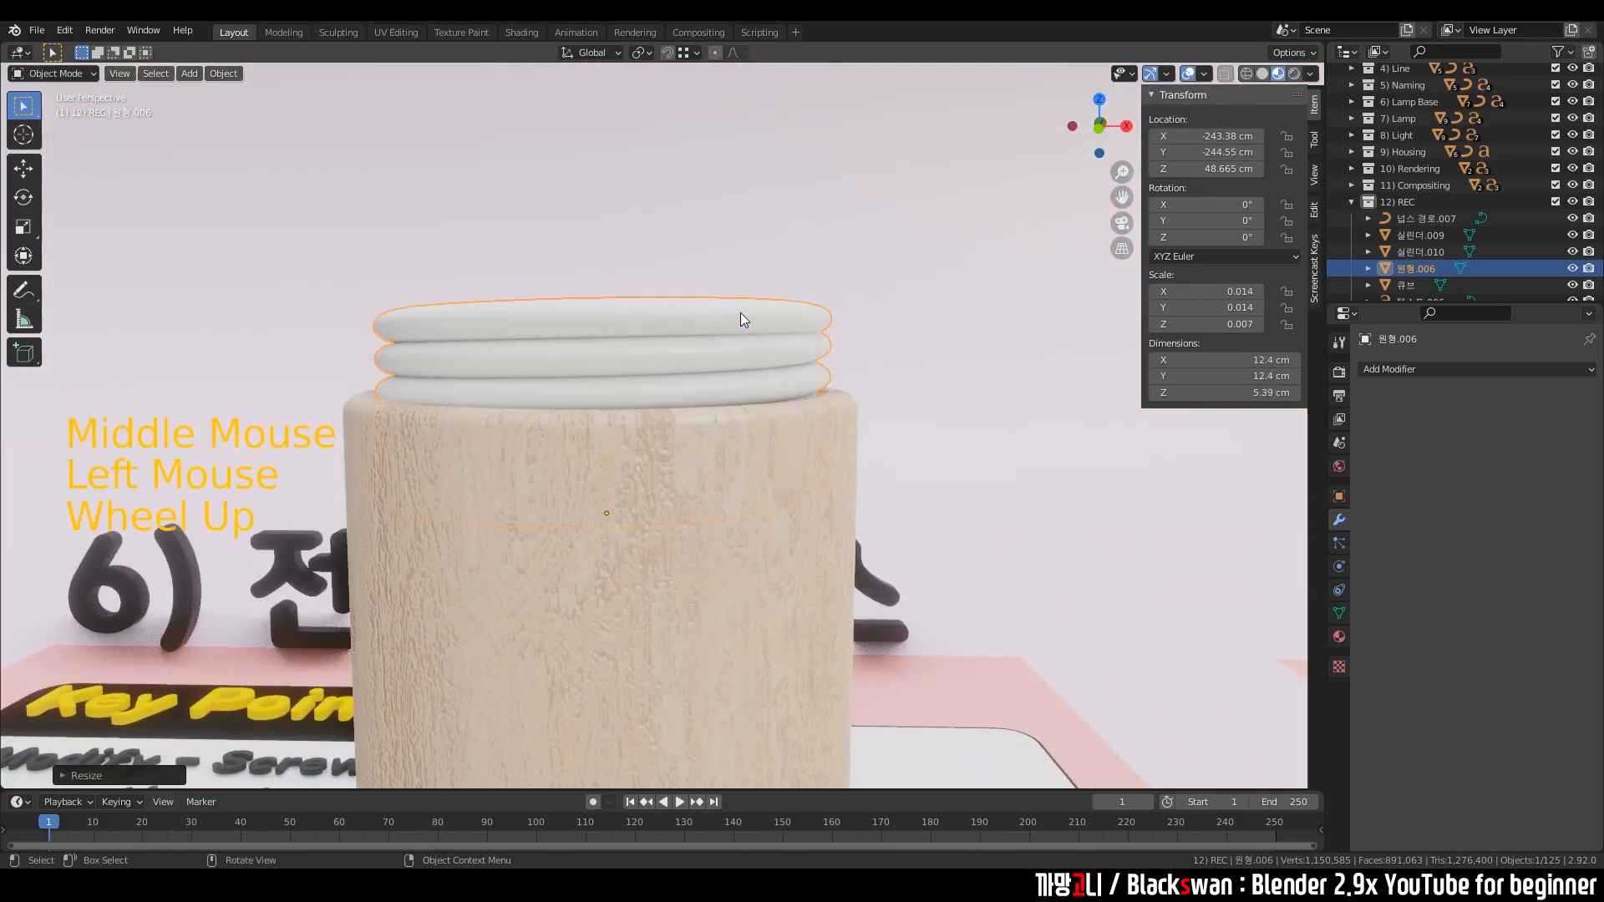
click(800, 349)
middle_drag(800, 349, 760, 384)
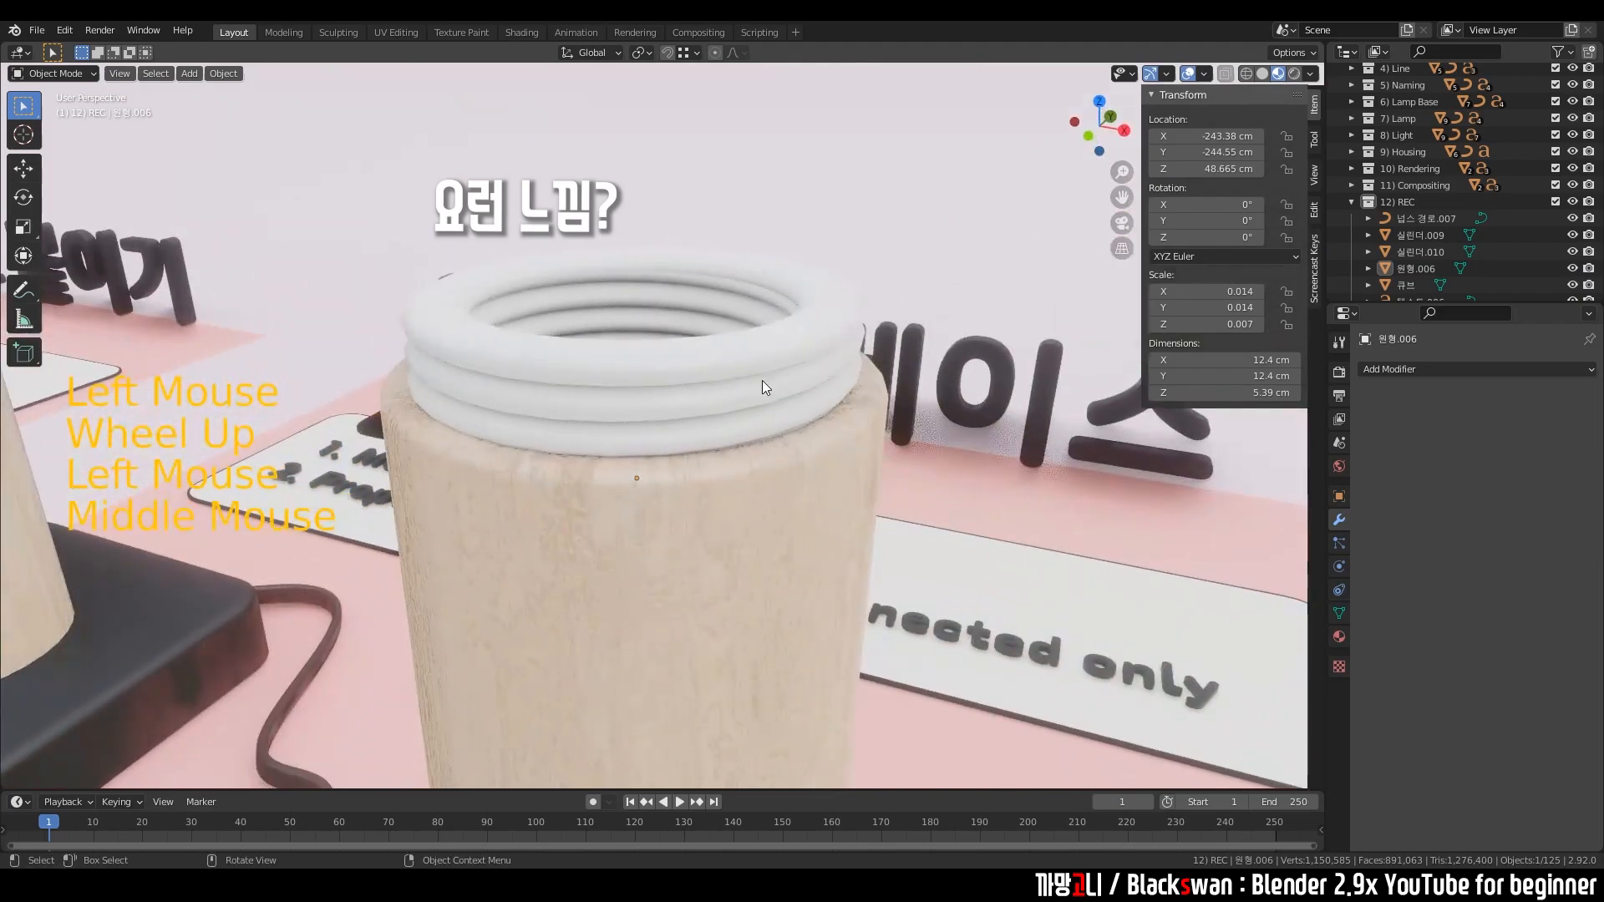
scroll(720, 369, down, 4)
click(715, 394)
scroll(726, 394, up, 3)
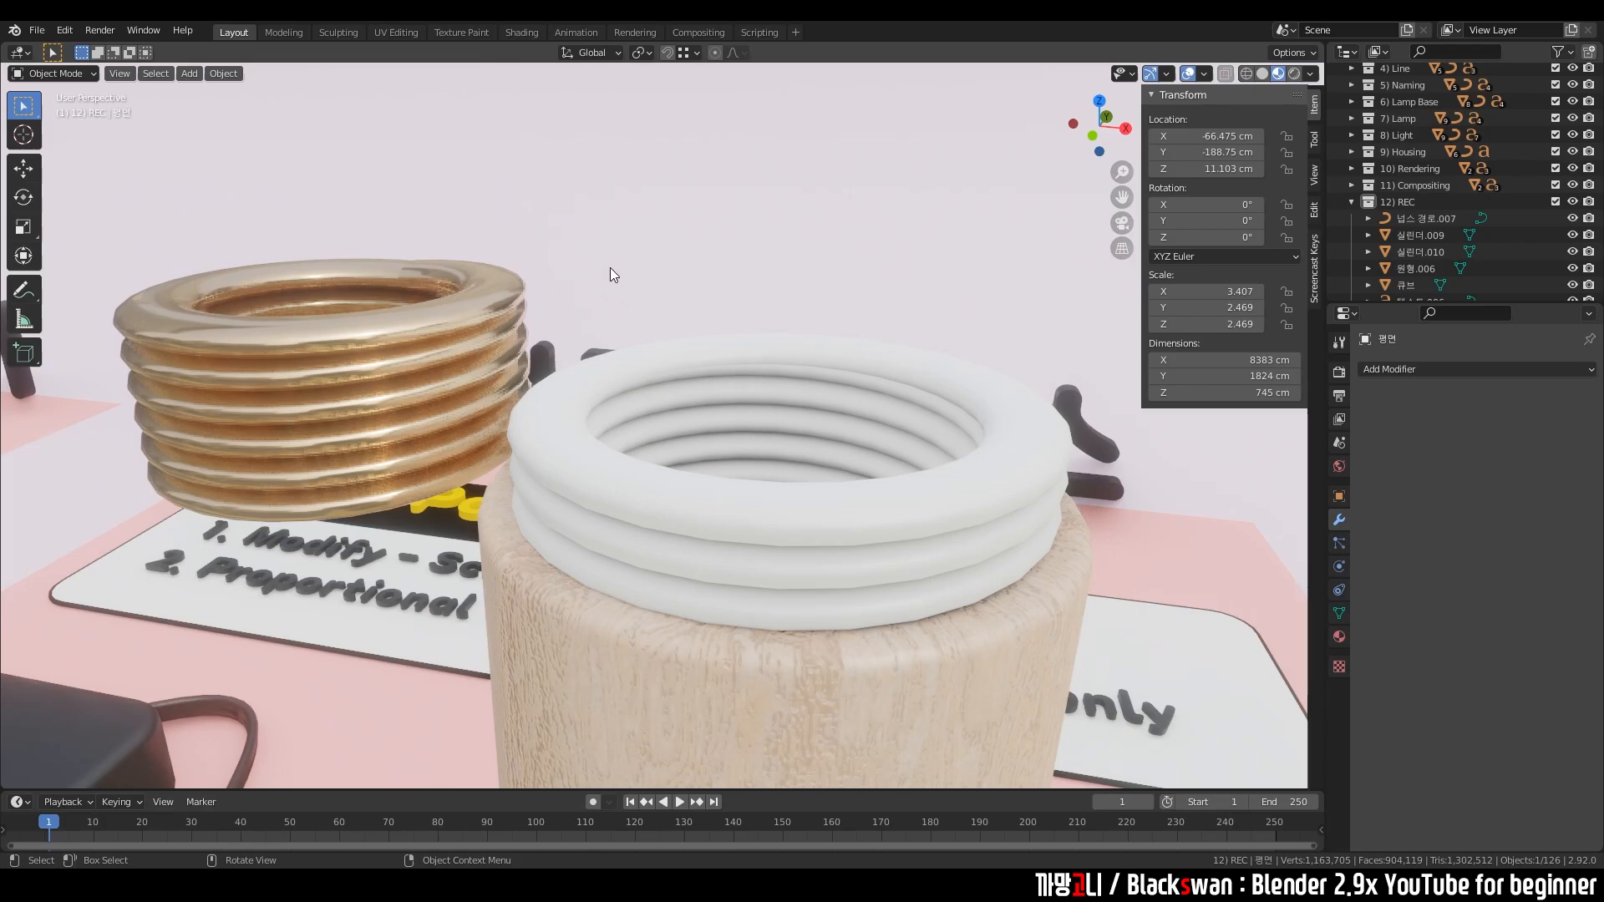
- Give the white coil a new material named Cu
click(1016, 439)
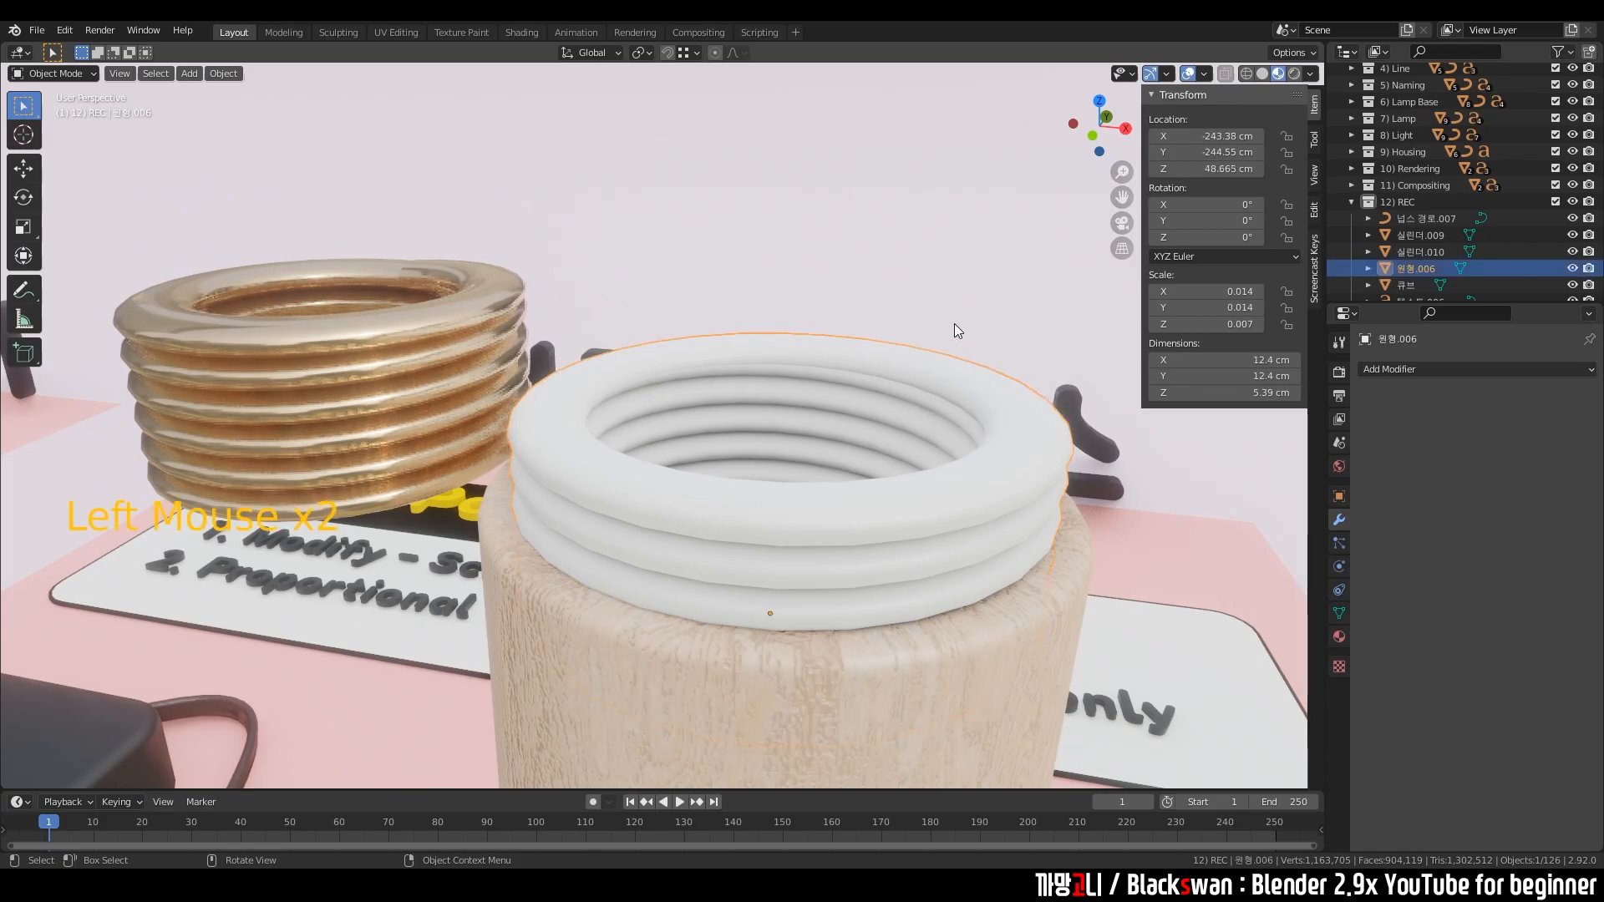
click(1339, 638)
click(1500, 443)
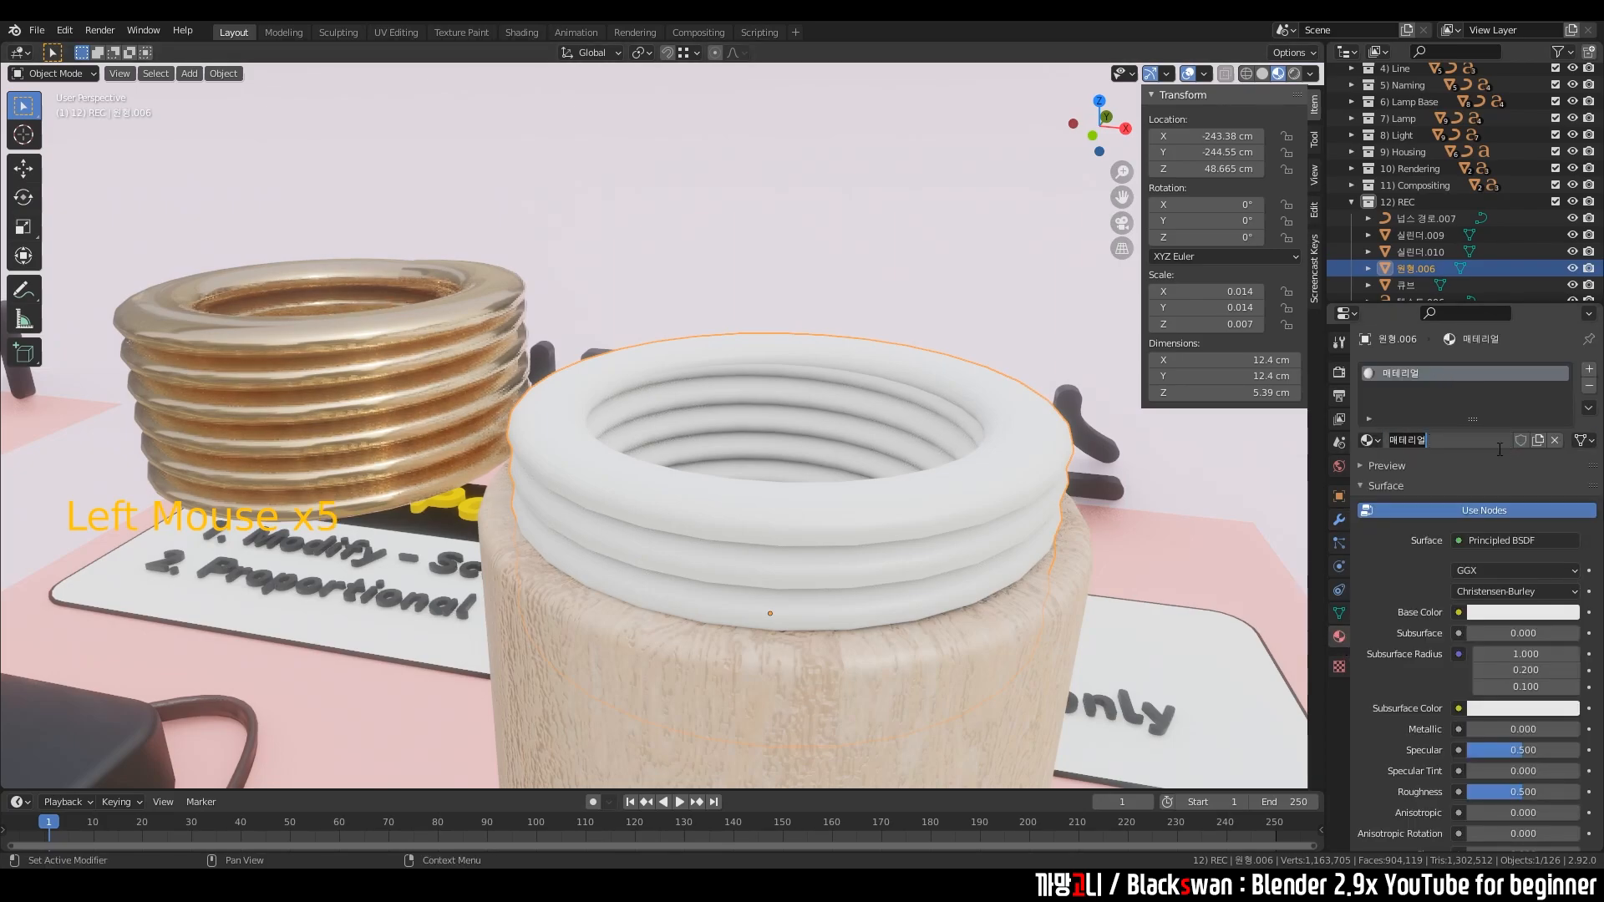
key(BackSpace)
text(Cu)
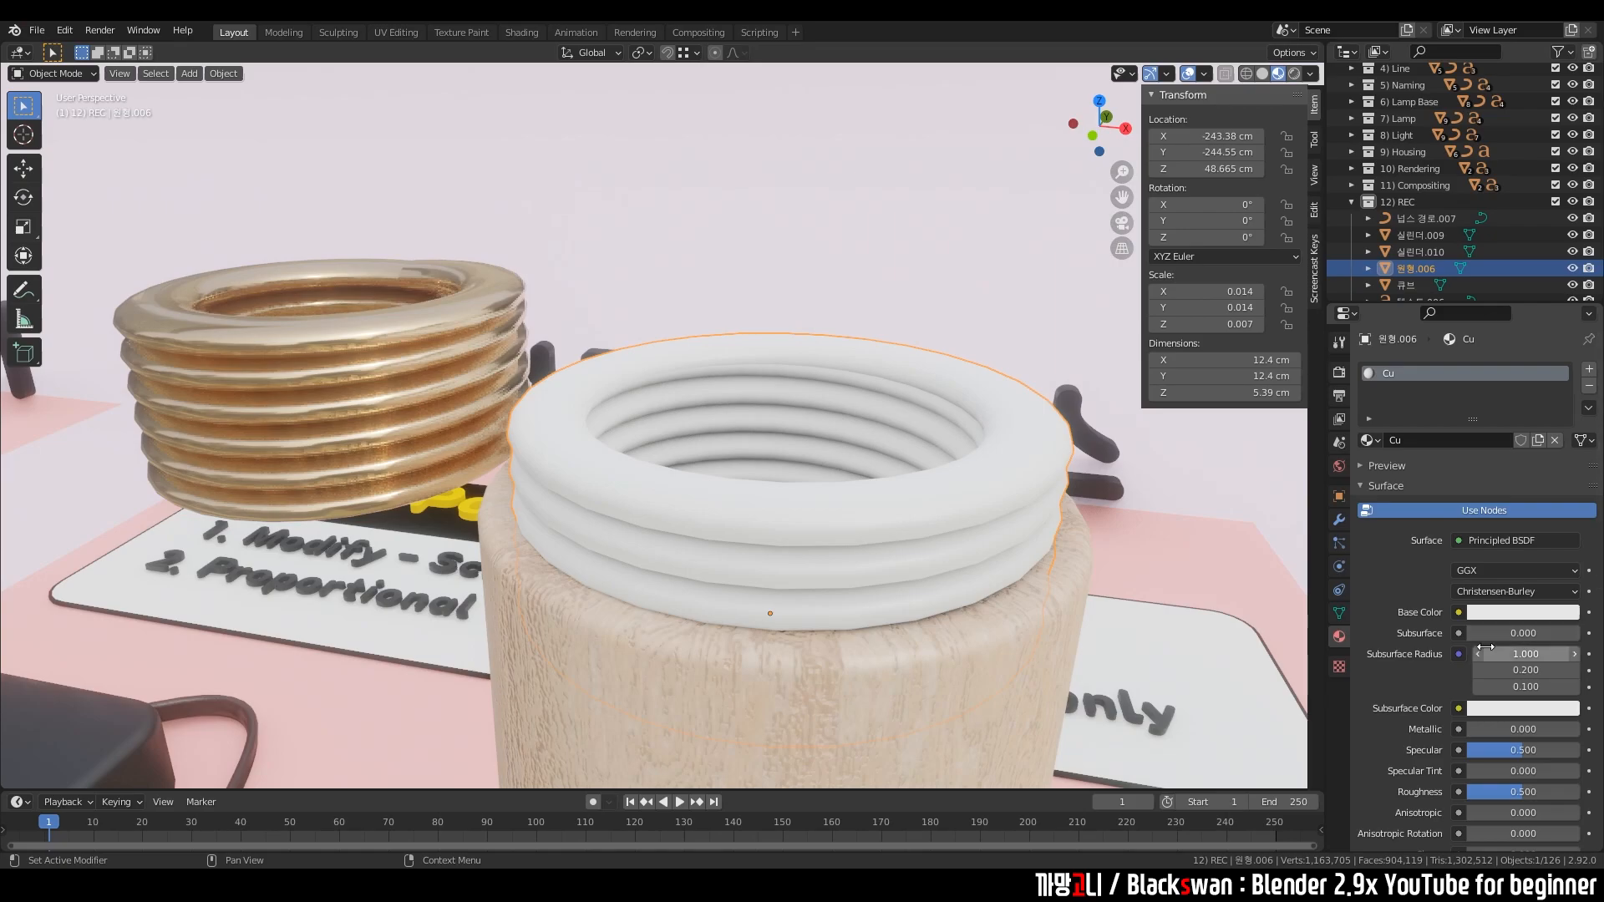
- Set the Cu material's base color to orange
scroll(1428, 614, down, 2)
scroll(1428, 614, down, 1)
click(1486, 513)
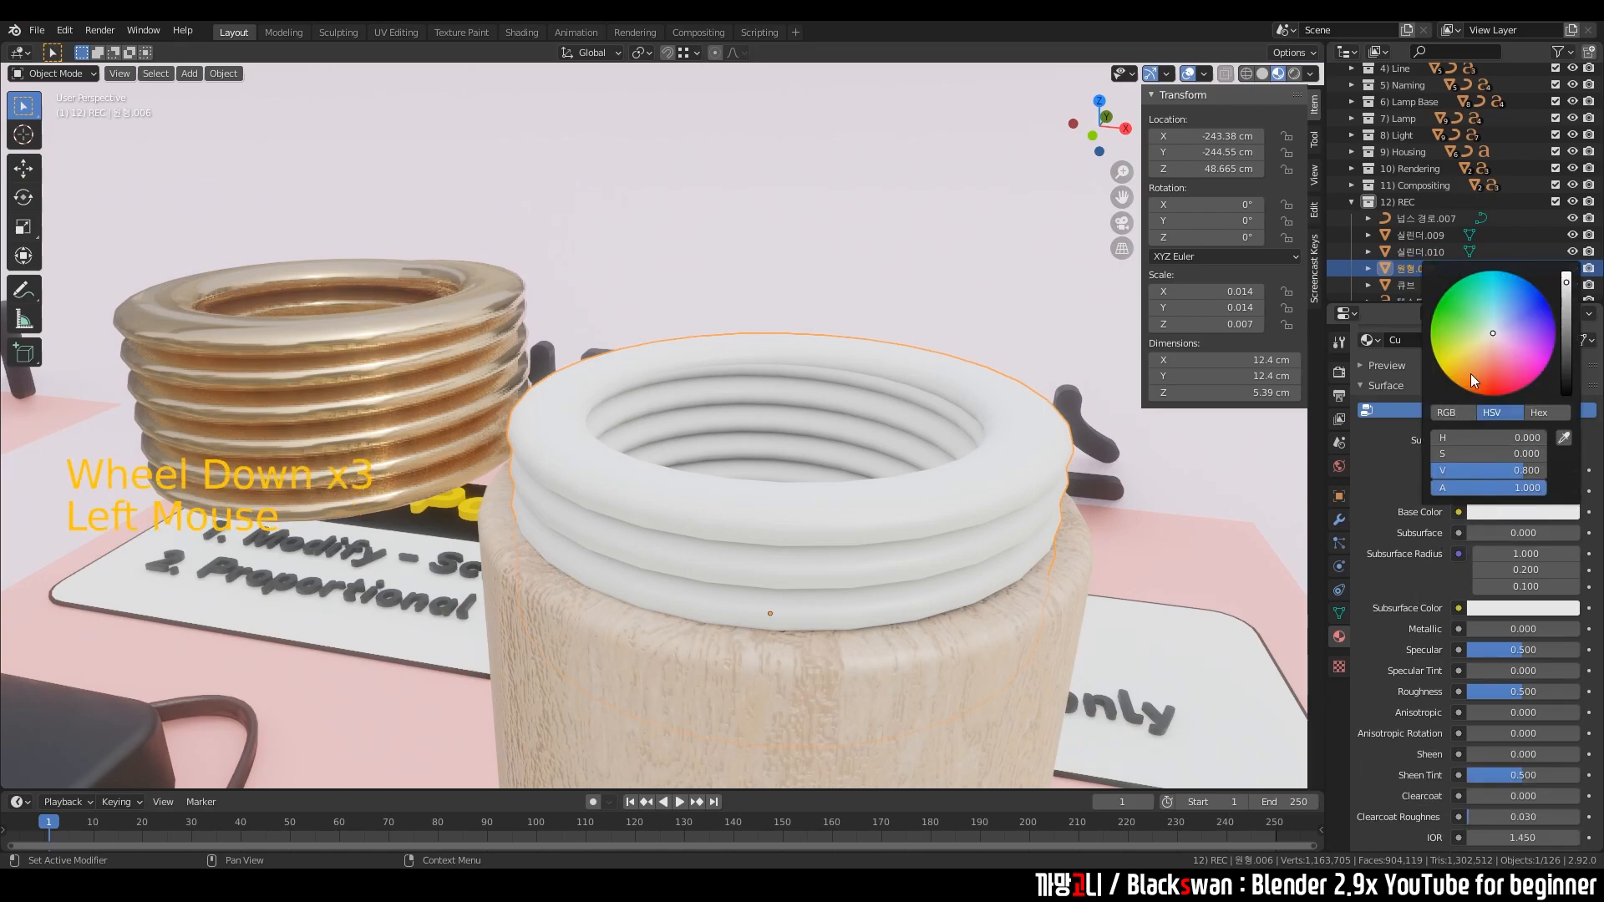
click(1477, 384)
drag(1470, 367, 1466, 375)
click(1487, 512)
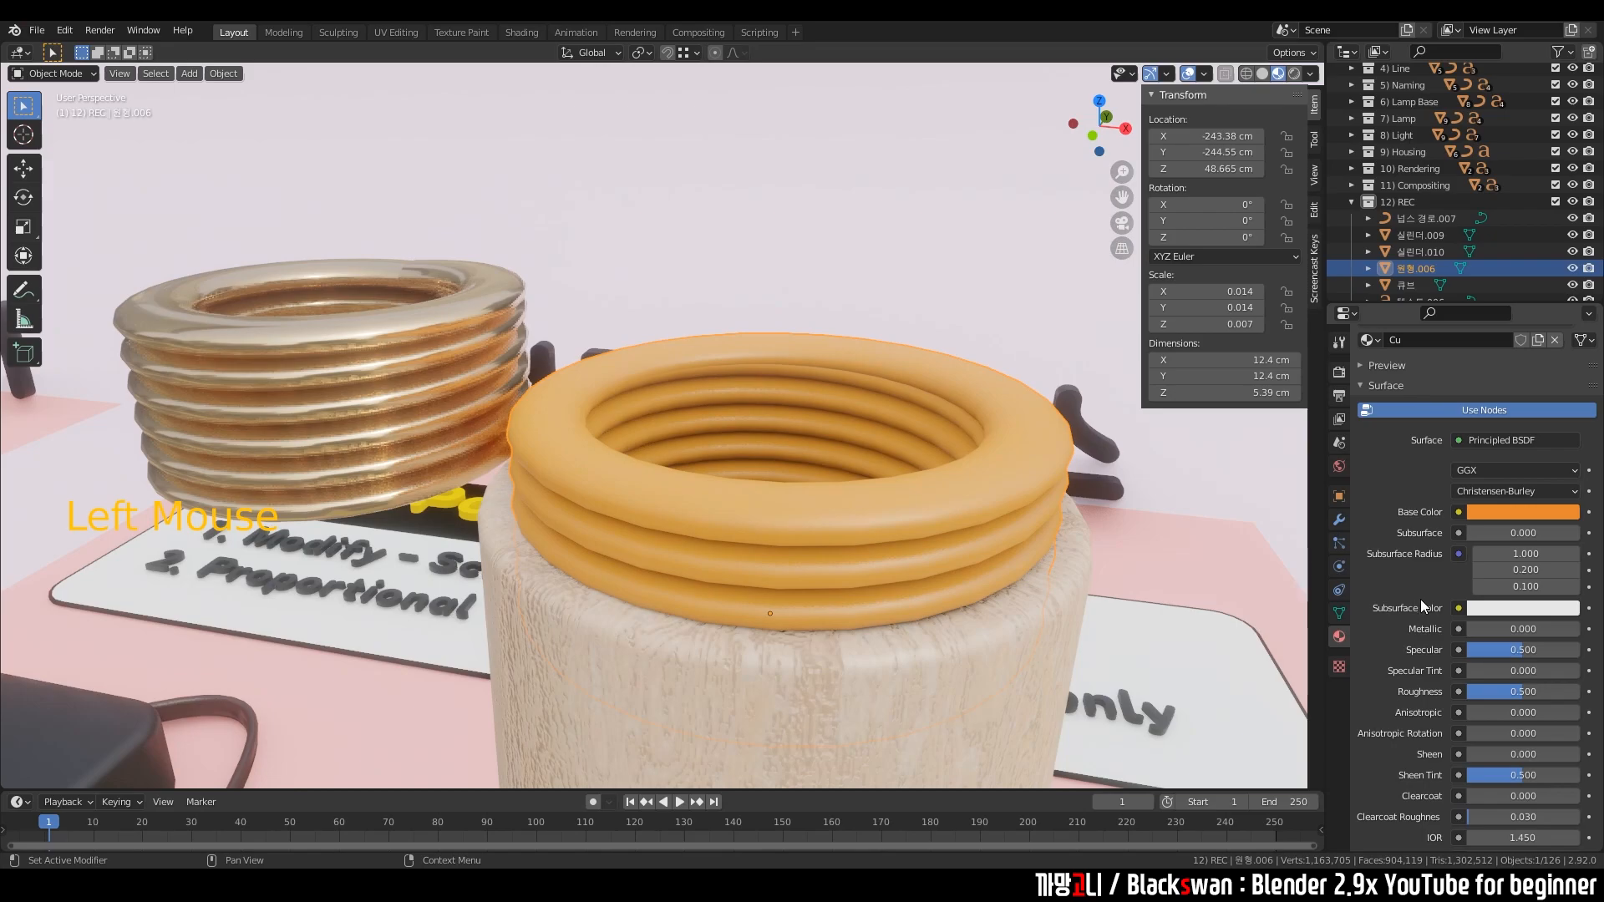
- Set the Cu material's Metallic to 0.9 and Roughness to 0.1
scroll(1420, 599, down, 3)
click(1485, 527)
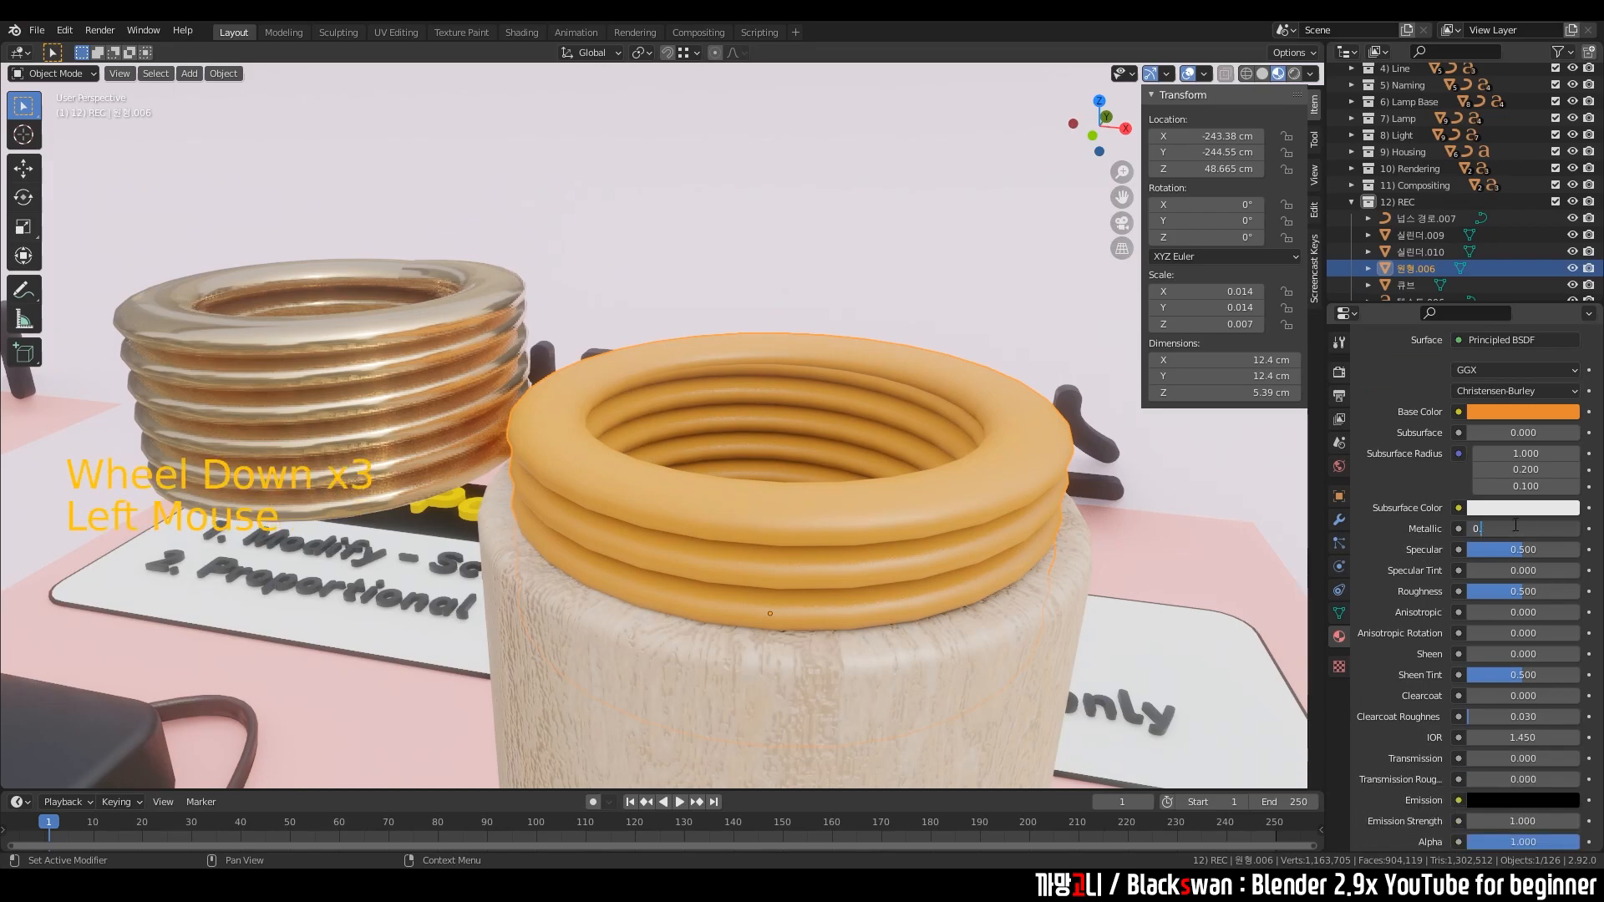
text(0.9)
key(Return)
scroll(773, 451, down, 2)
middle_drag(774, 451, 830, 427)
scroll(830, 428, up, 5)
mouse_move(580, 417)
middle_down()
mouse_move(629, 388)
mouse_move(563, 420)
middle_up()
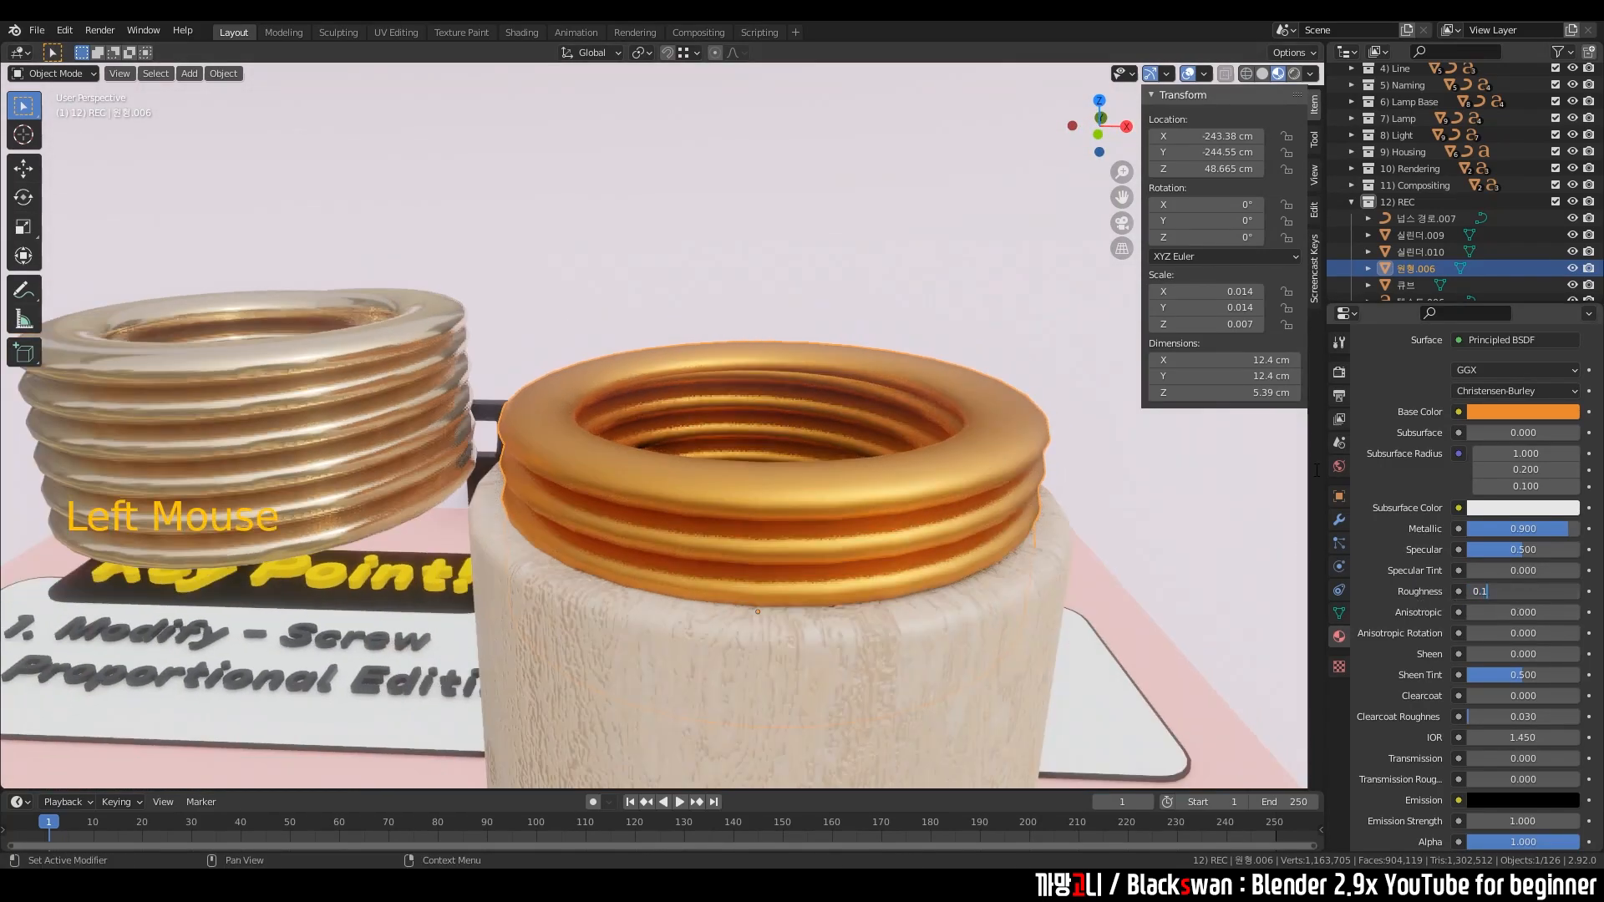
key(Return)
- Lighten the Cu material's base color to a paler orange to come closer to the gold reference
middle_drag(837, 328, 799, 413)
scroll(886, 336, up, 2)
scroll(804, 393, up, 1)
scroll(802, 406, down, 3)
click(1496, 413)
drag(1469, 276, 1464, 265)
scroll(805, 383, down, 1)
mouse_move(806, 383)
middle_down()
mouse_move(849, 327)
mouse_move(809, 378)
middle_up()
click(808, 377)
scroll(840, 263, up, 2)
click(1491, 416)
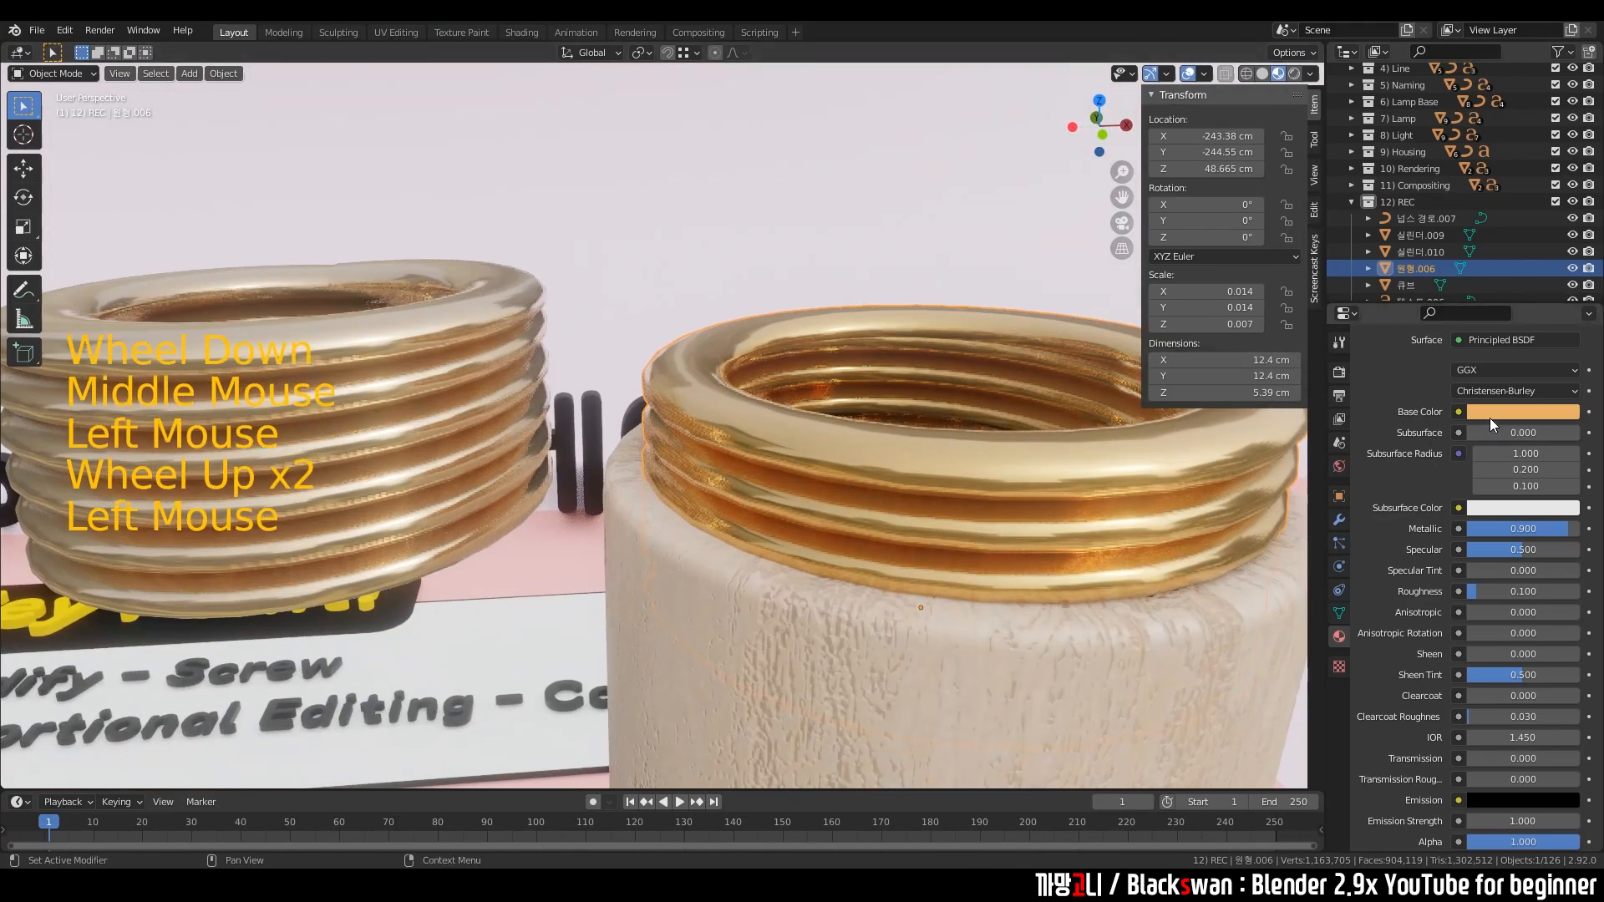
- Deselect the coil and examine the finished bulb base on the lamp post beside the reference
shift+middle_drag(951, 470, 868, 483)
click(836, 246)
scroll(822, 243, down, 2)
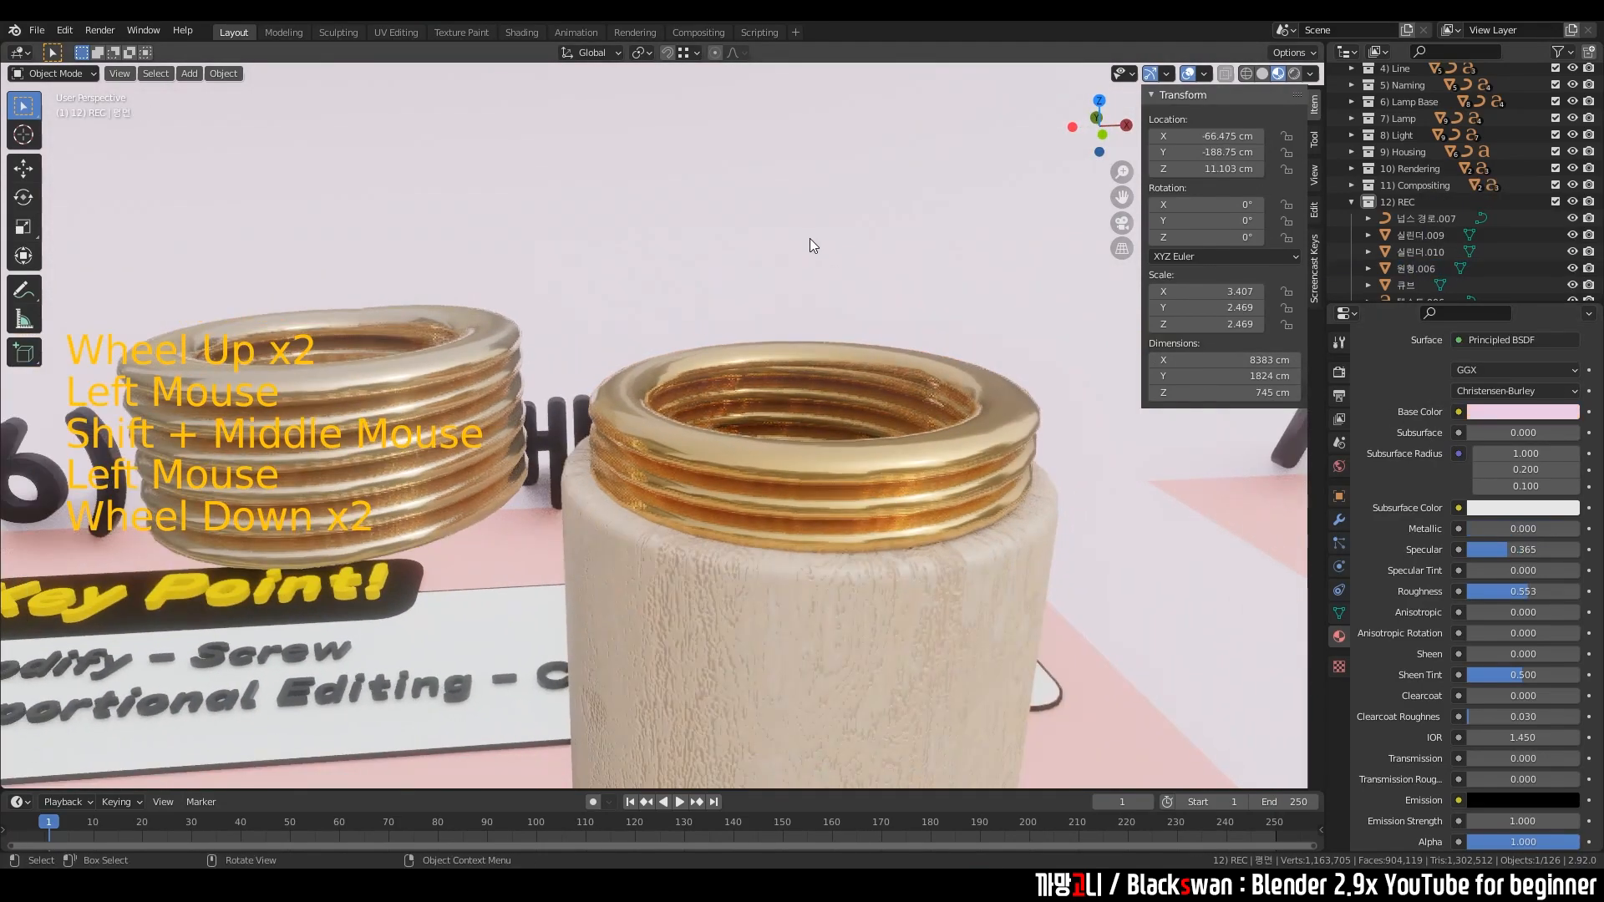
click(738, 252)
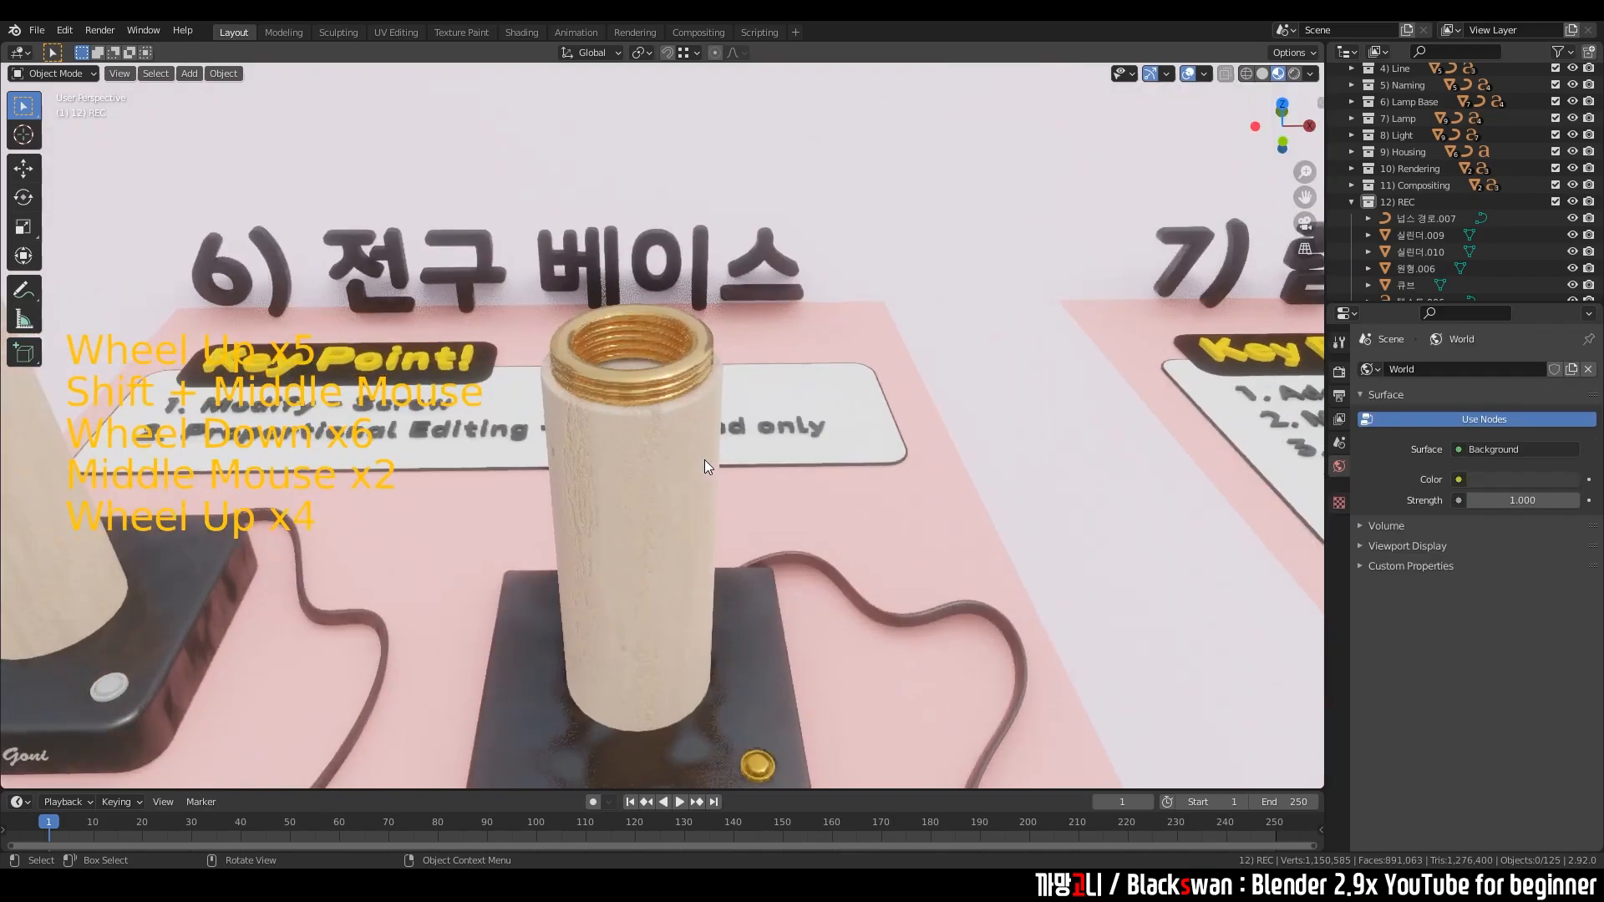
shift+middle_drag(705, 459, 752, 354)
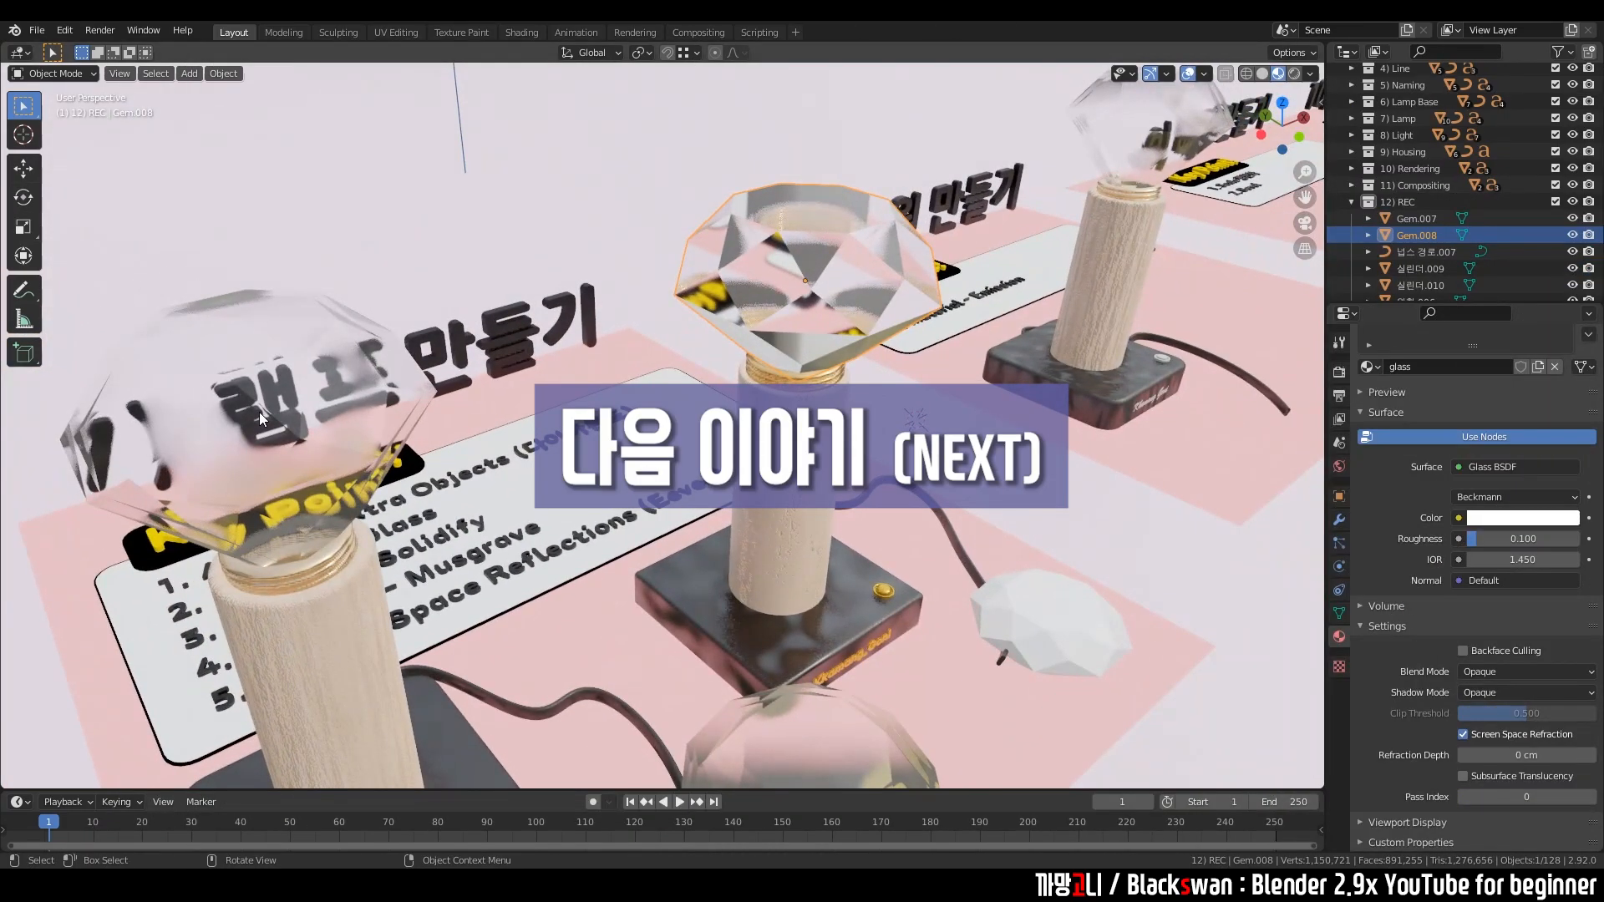
- Set the Musgrave Texture's Scale to 4.4 in the gem bulb's glass material
middle_drag(813, 310, 715, 308)
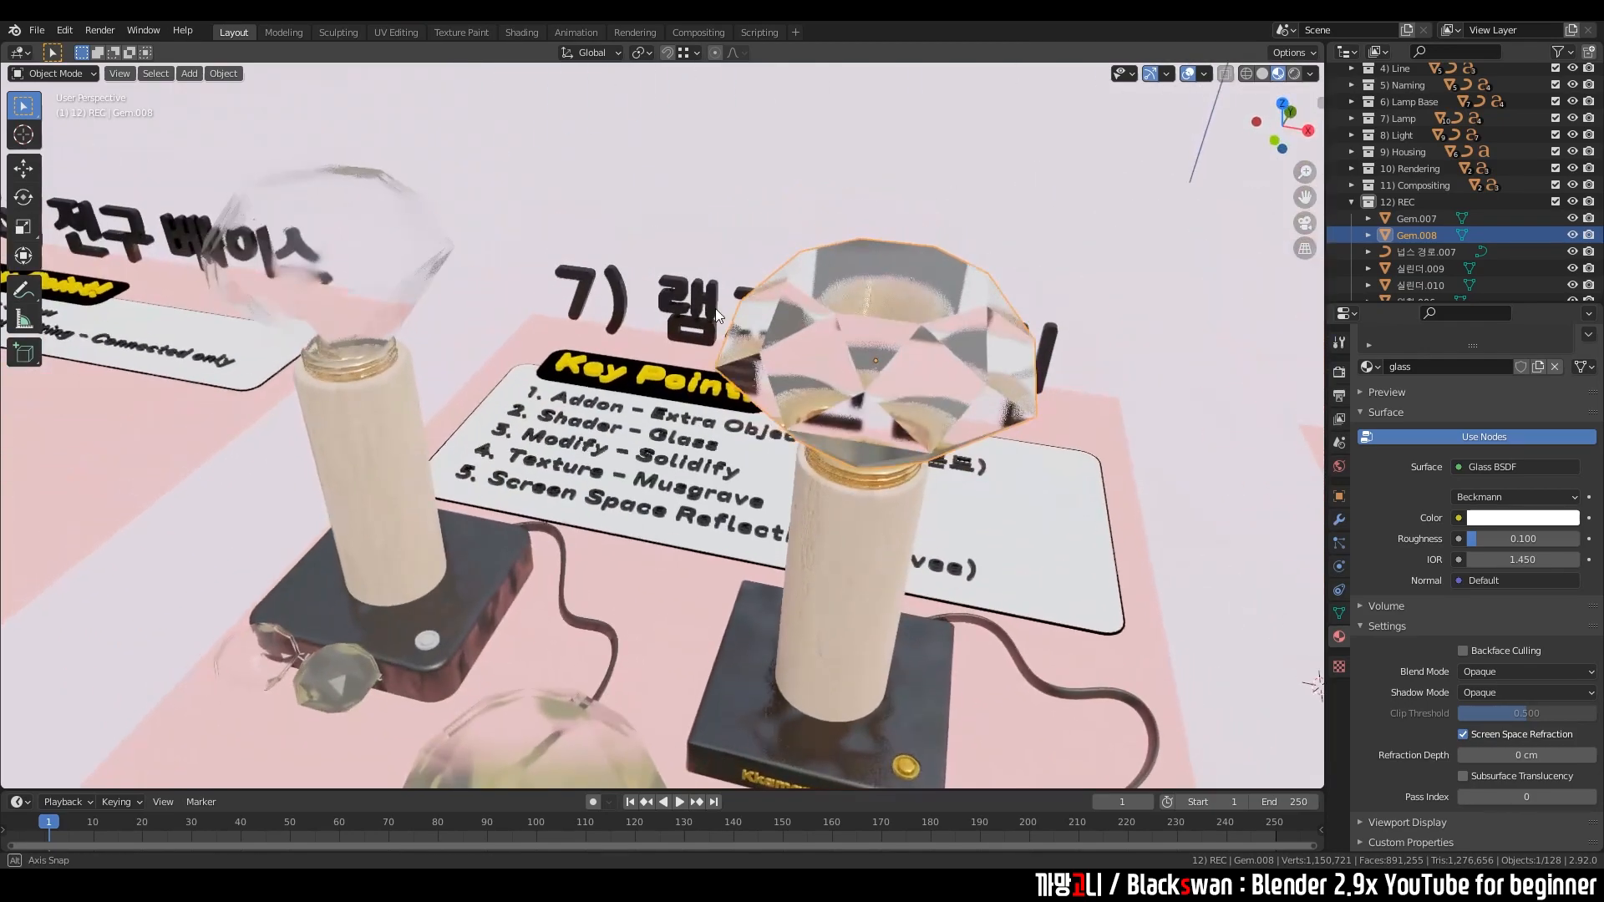
scroll(860, 309, up, 2)
middle_drag(862, 309, 843, 293)
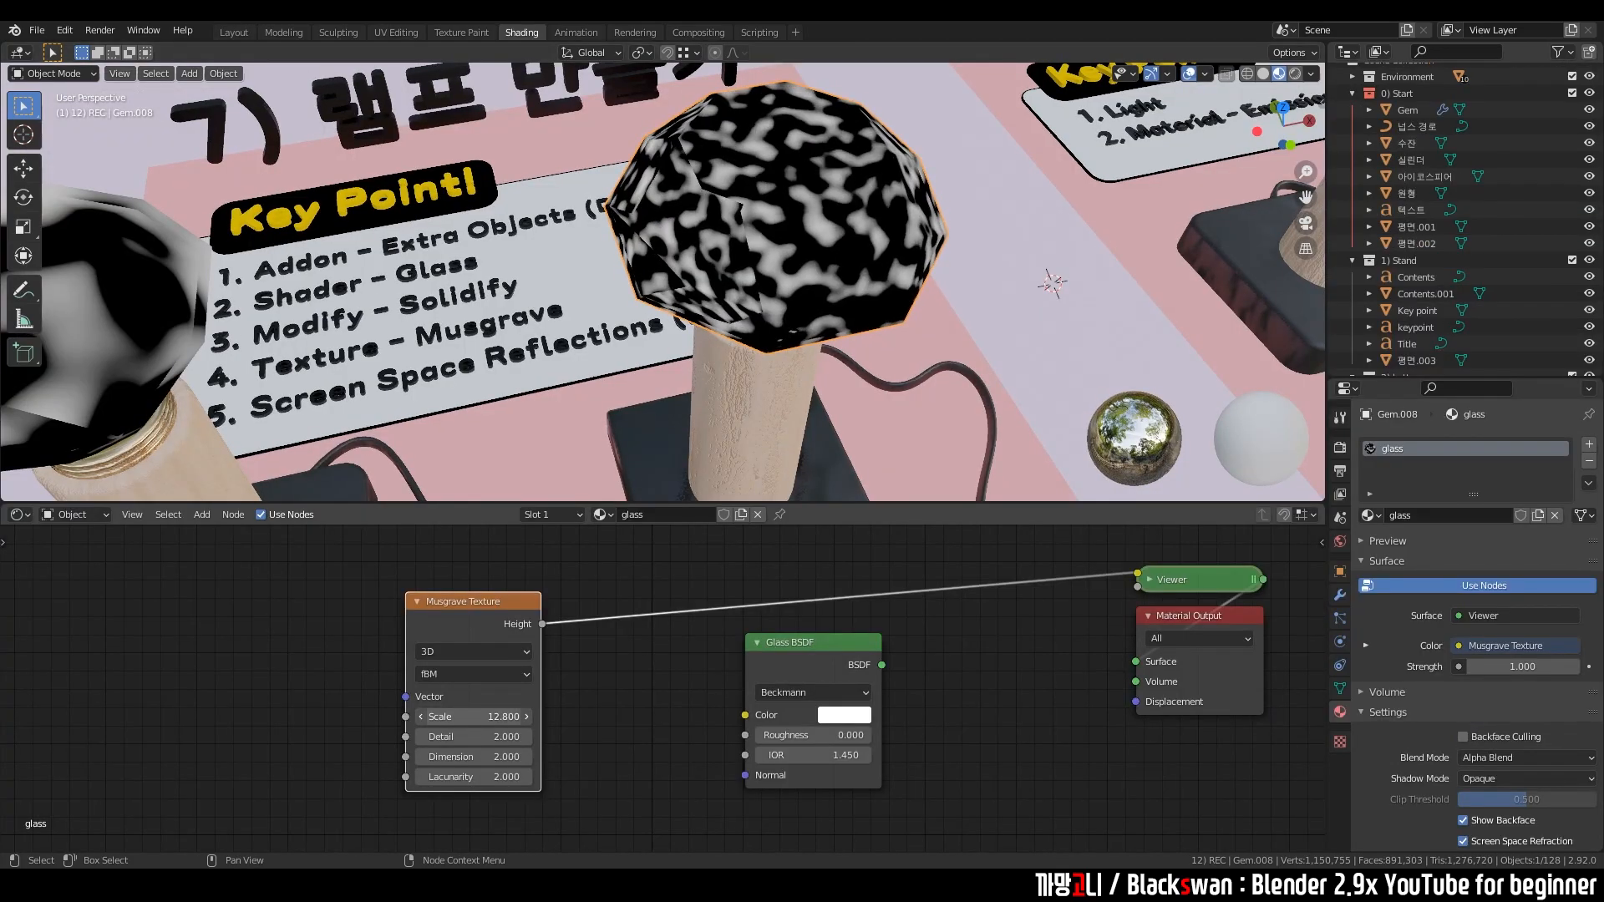
drag(534, 717, 455, 717)
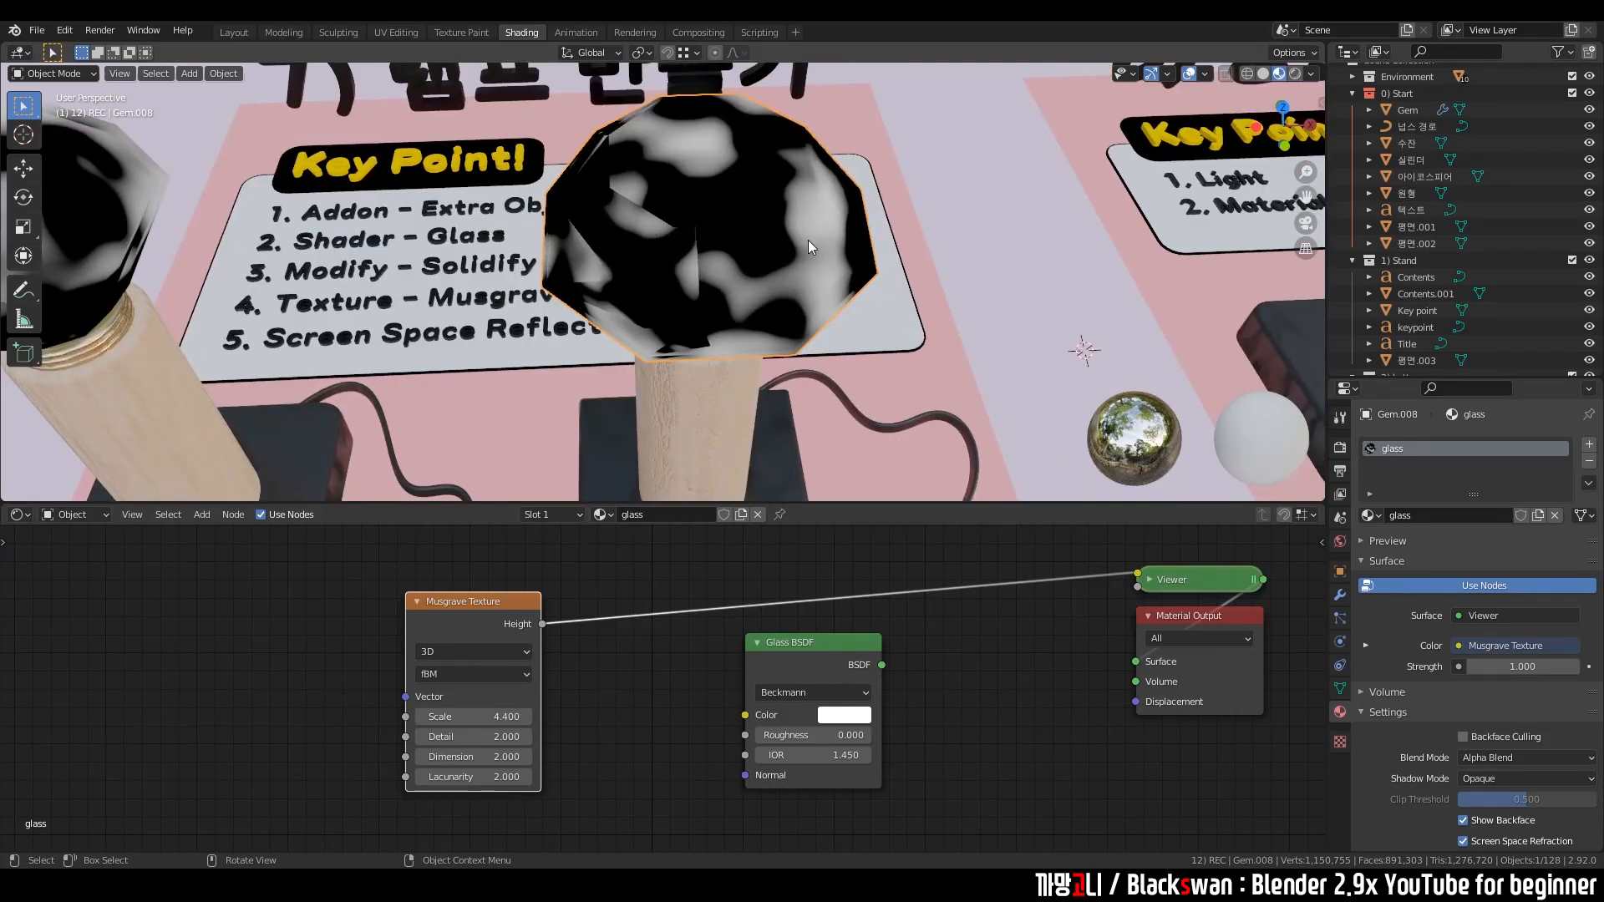